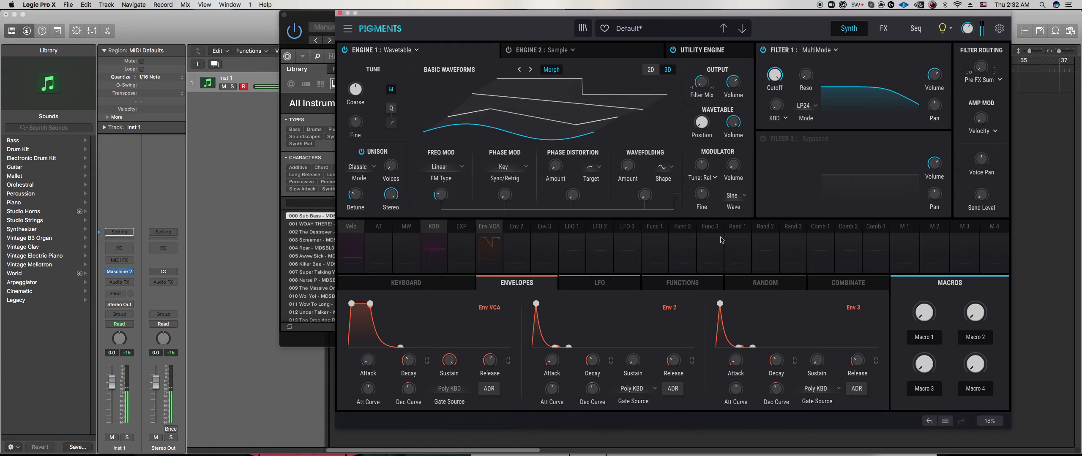
Assign Random 1 to modulate the Wavetable 1 FM amount by 0.25
click(736, 230)
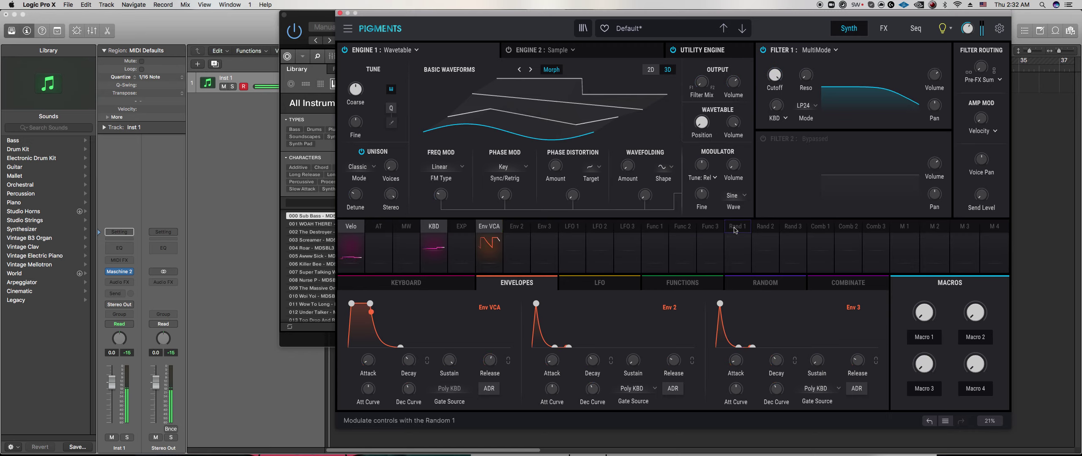
drag(441, 191, 440, 186)
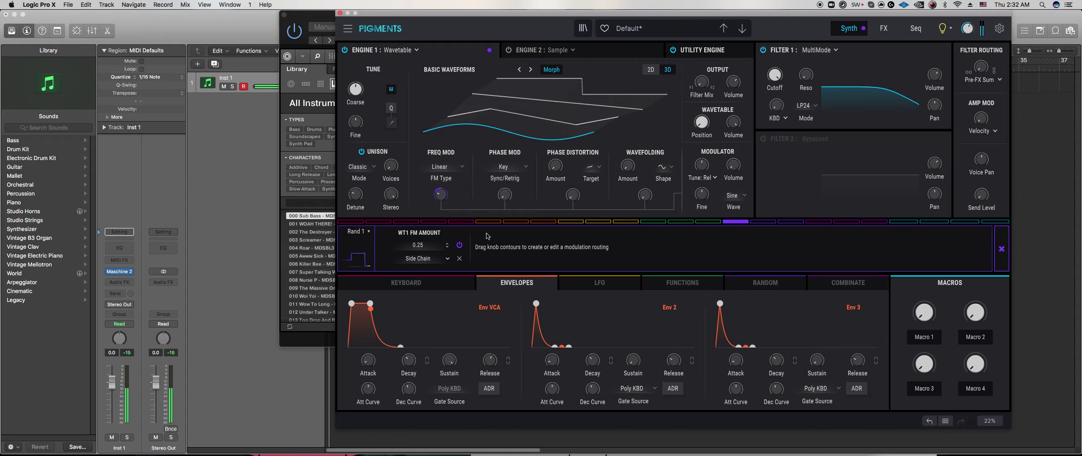
Lengthen the attack and shorten the release of the VCA envelope
drag(368, 362, 368, 354)
drag(491, 364, 491, 372)
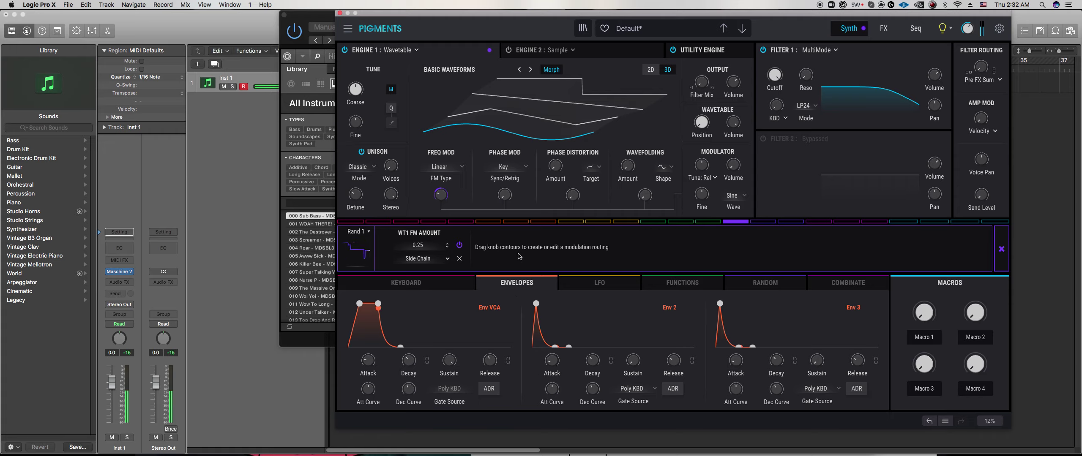
Set the unison voices to about 1.21 and raise the Random 1 modulation of the FM amount to 0.46
drag(391, 166, 391, 162)
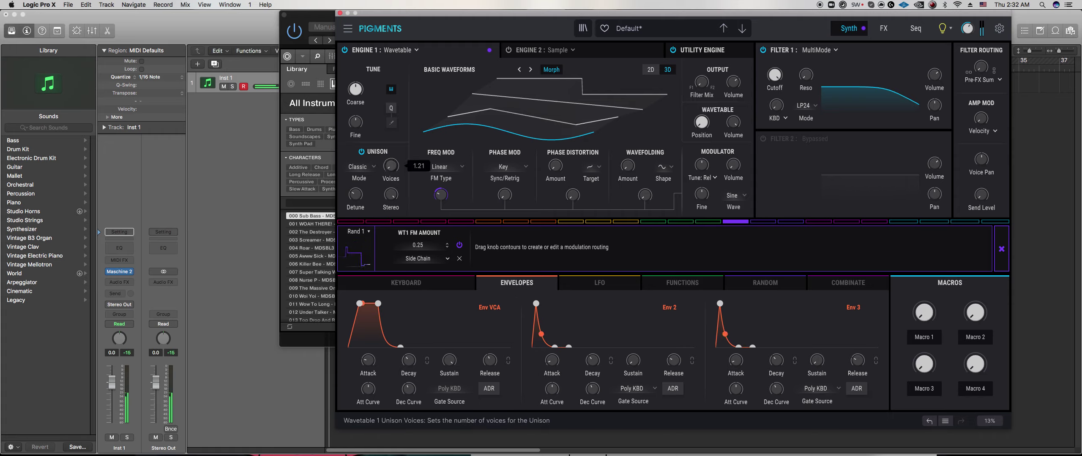
mouse_move(438, 188)
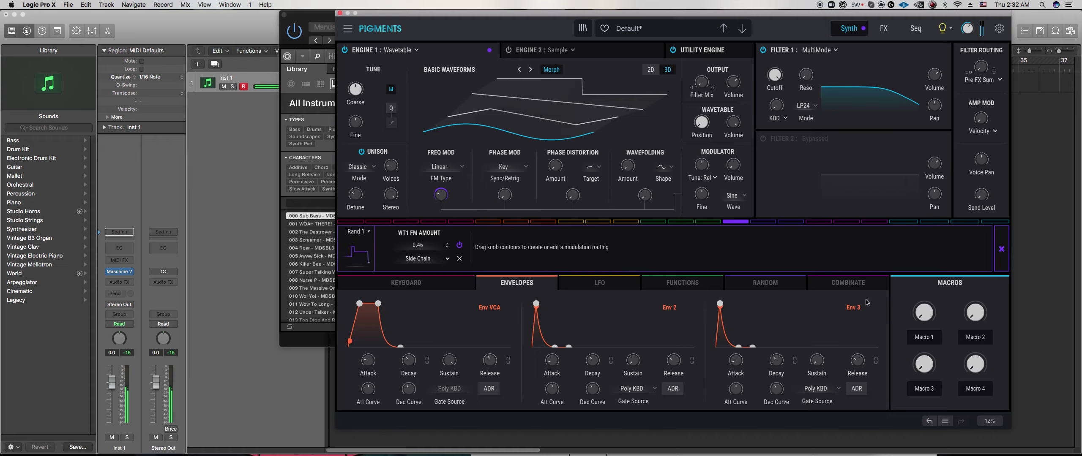
Set the reset source of the Random 1 Turing generator to Mono KBD
click(771, 286)
mouse_move(481, 361)
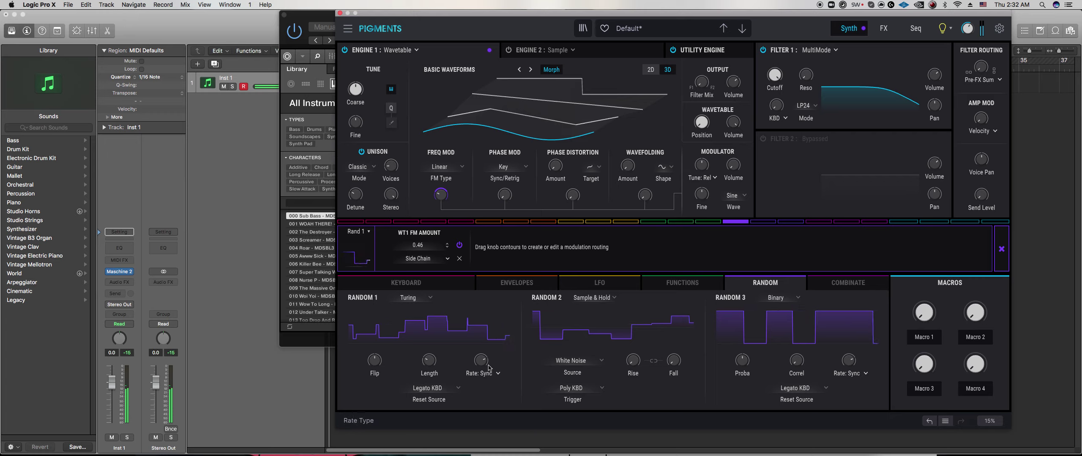
click(440, 392)
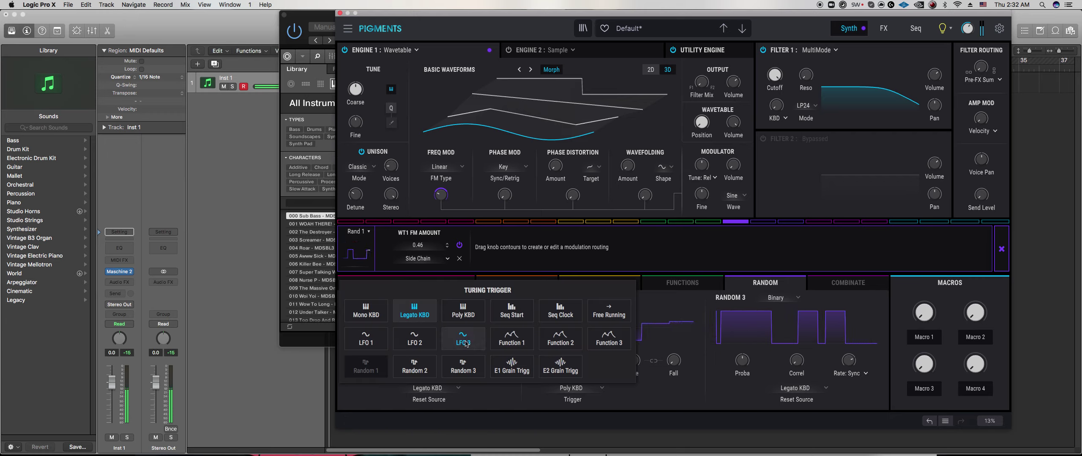
click(351, 314)
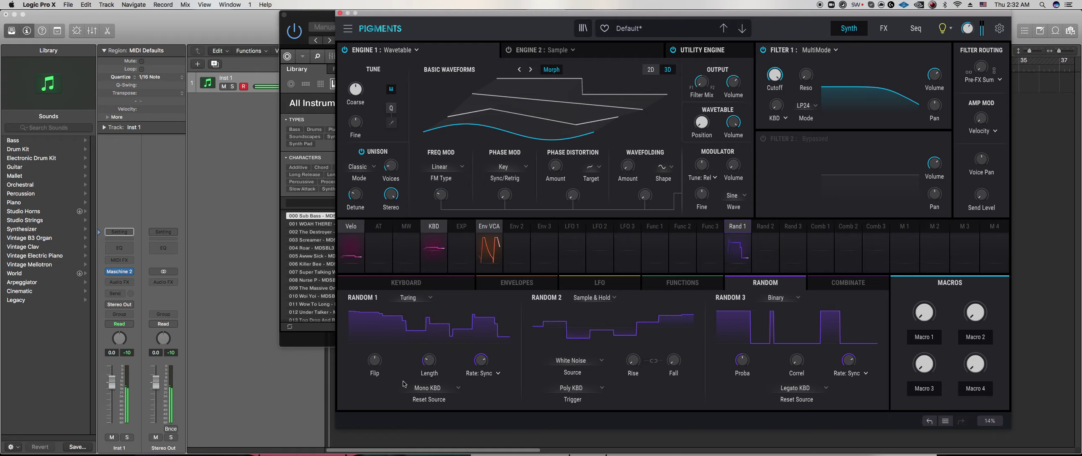
Set the coarse tuning of Engine 1 to -12 semitones
drag(355, 90, 355, 94)
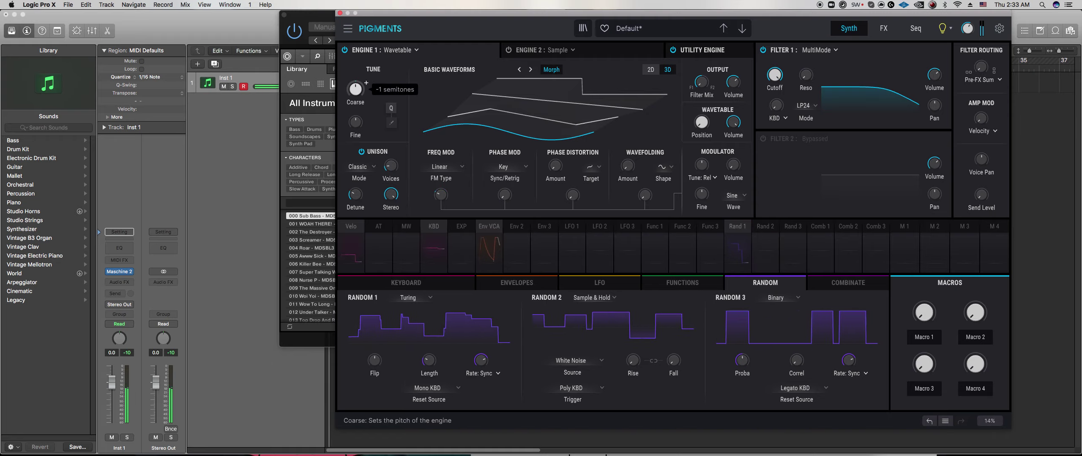
scroll(366, 83, down, 4)
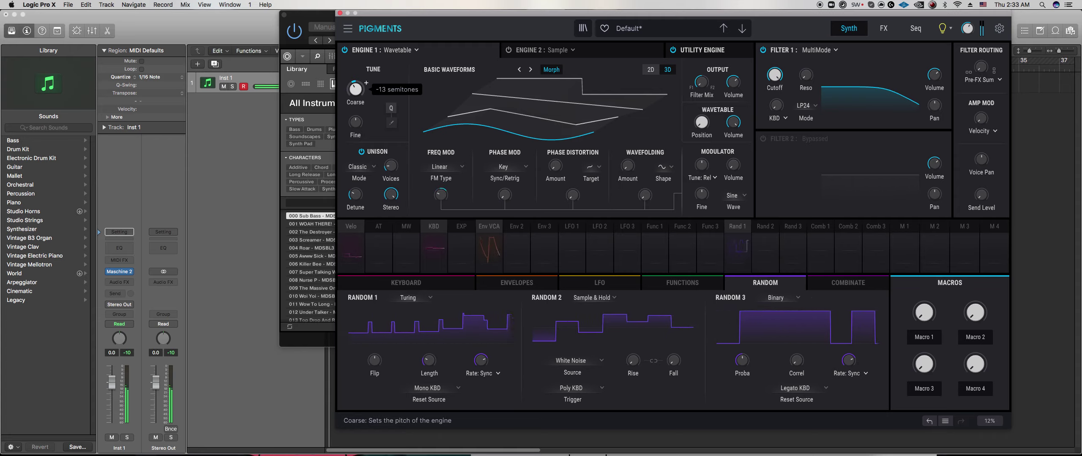
scroll(357, 92, up, 1)
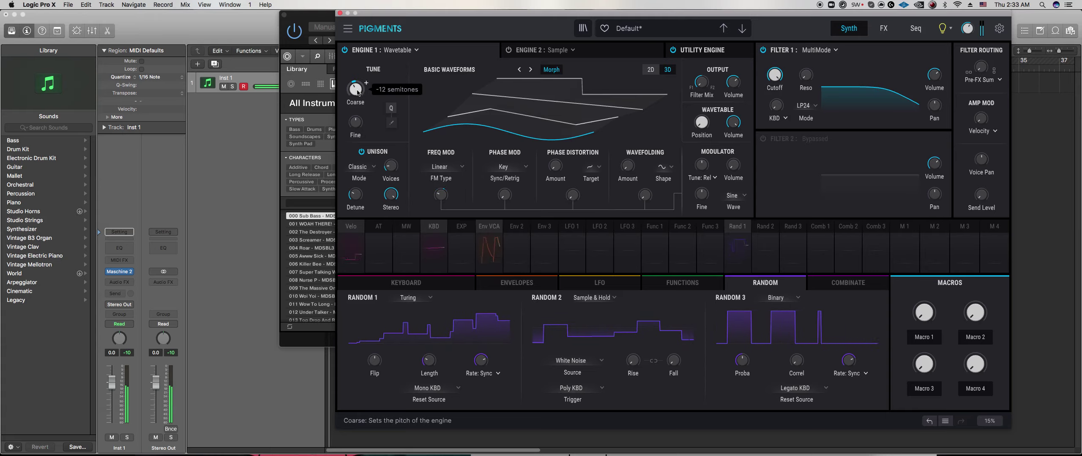
mouse_move(401, 159)
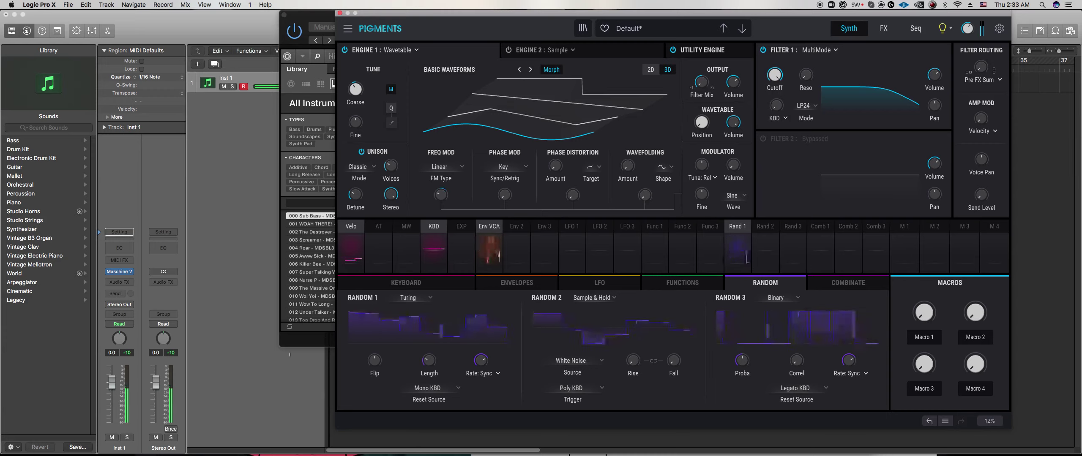
Switch to the Maschine 2 window, fill the four-bar Pattern 1 with repeated notes, and return to Pigments
click(322, 212)
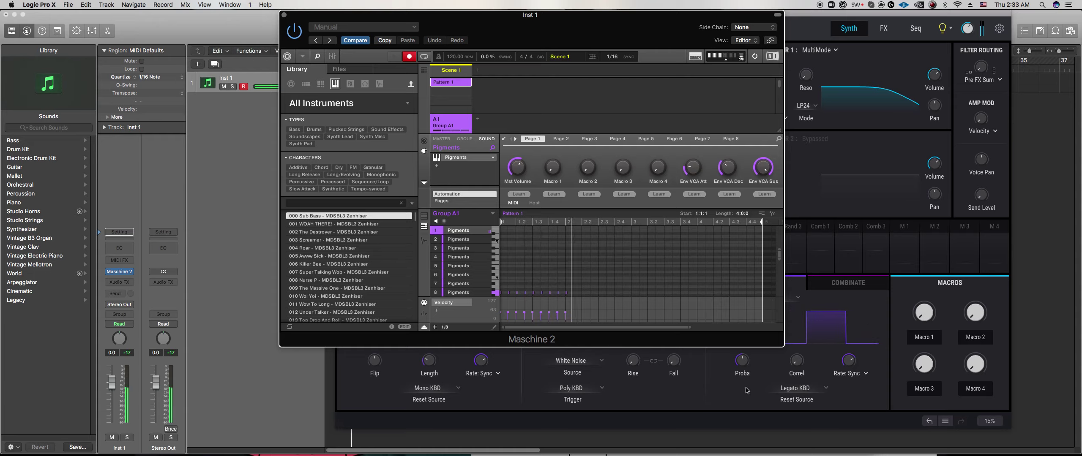
drag(690, 327, 700, 327)
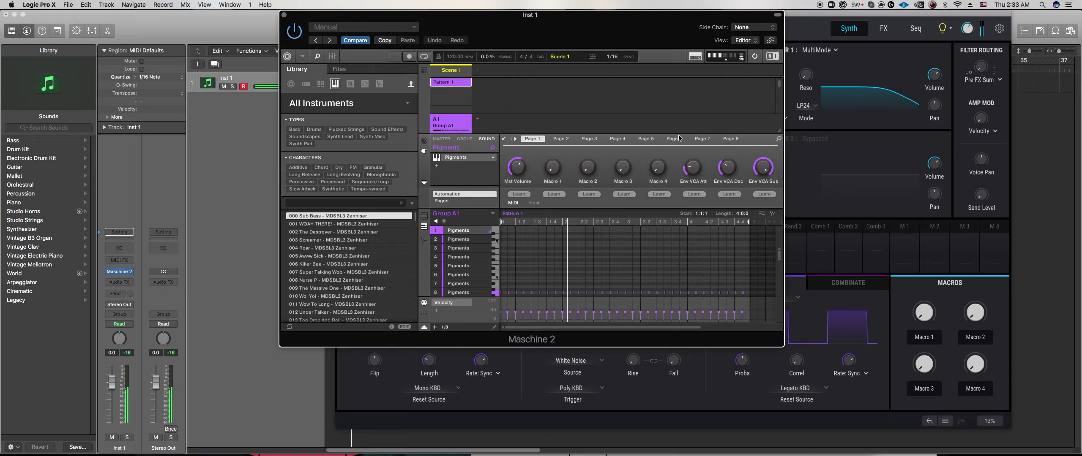
click(804, 152)
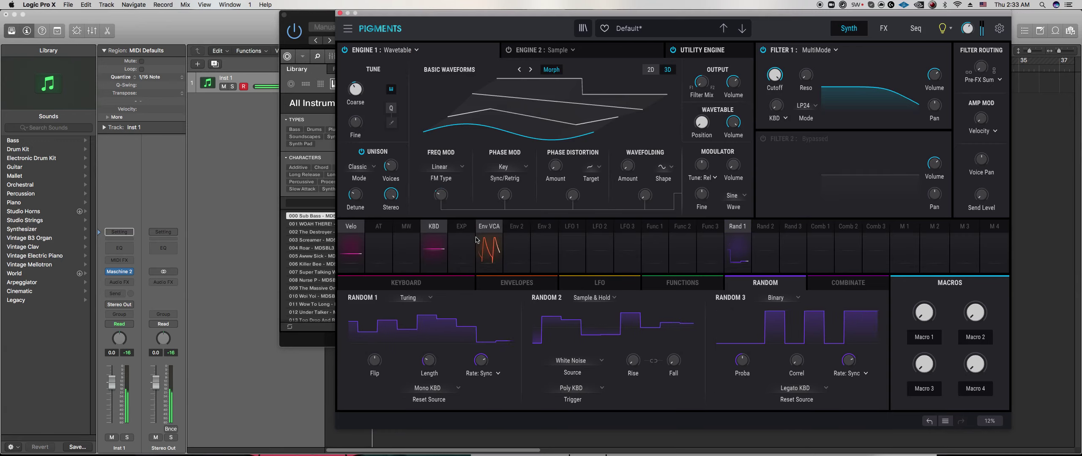
Raise the Random 1 modulation of the Wavetable 1 FM amount to 0.99 and try out the phase modulation amount
drag(504, 195, 504, 189)
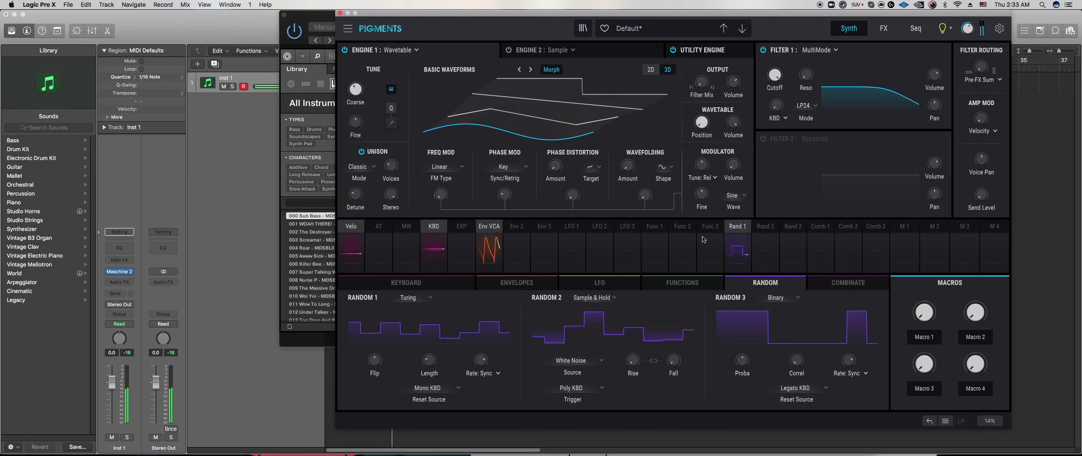
click(737, 249)
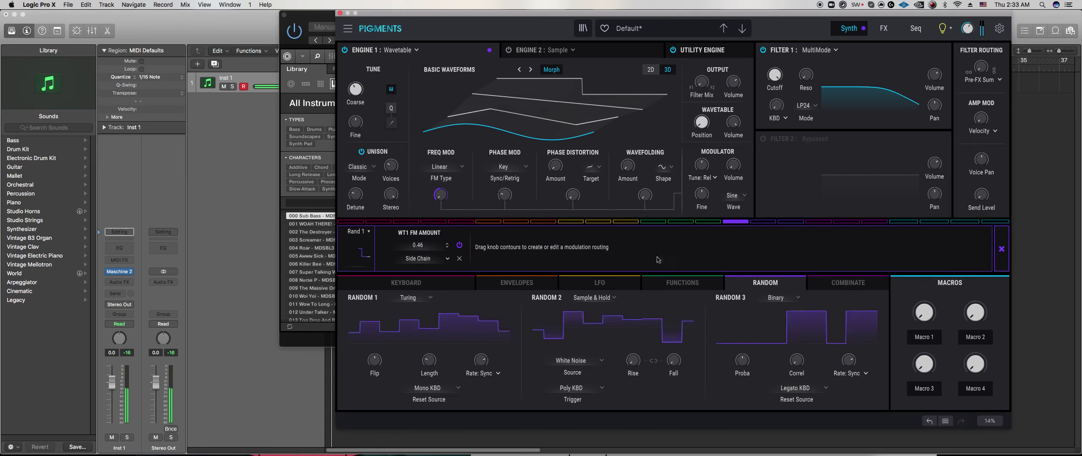
drag(434, 192, 441, 184)
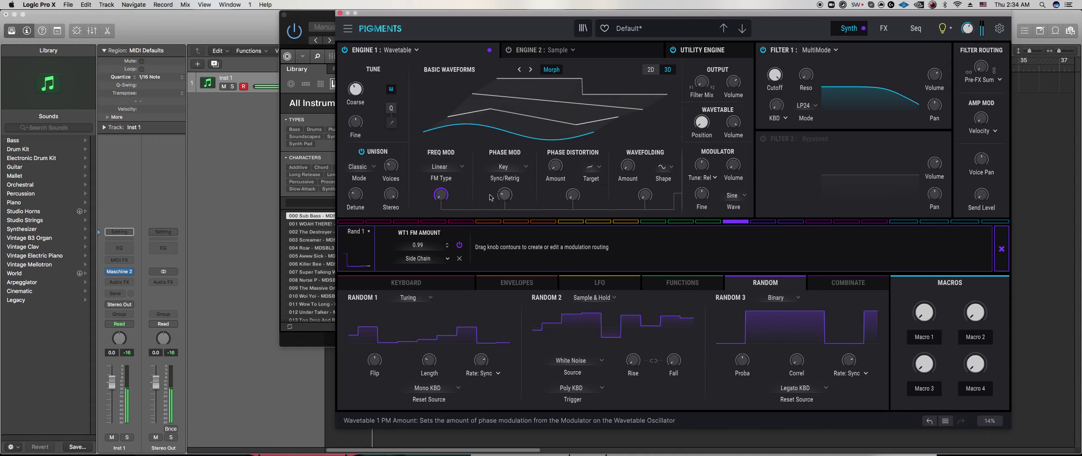
drag(504, 194, 505, 213)
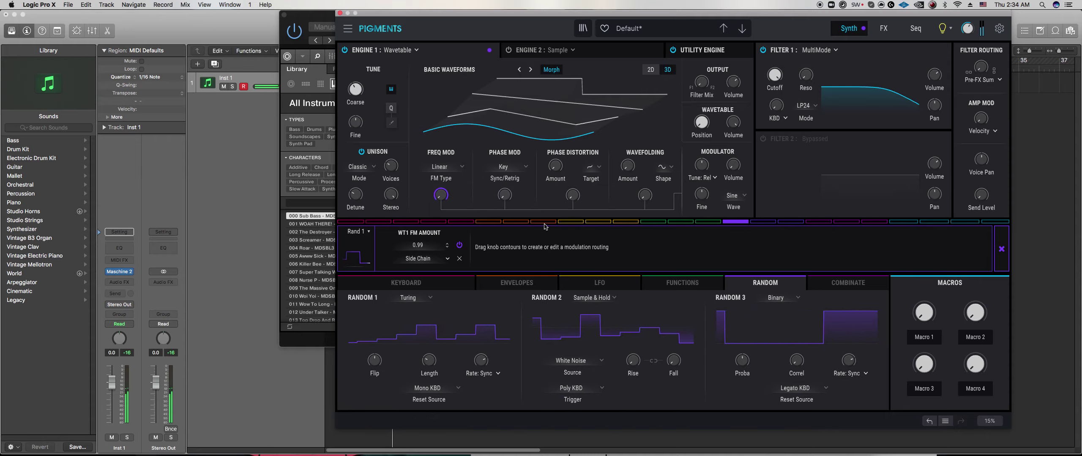
Assign LFO 1 to modulate the release of the VCA envelope by 0.15
click(572, 222)
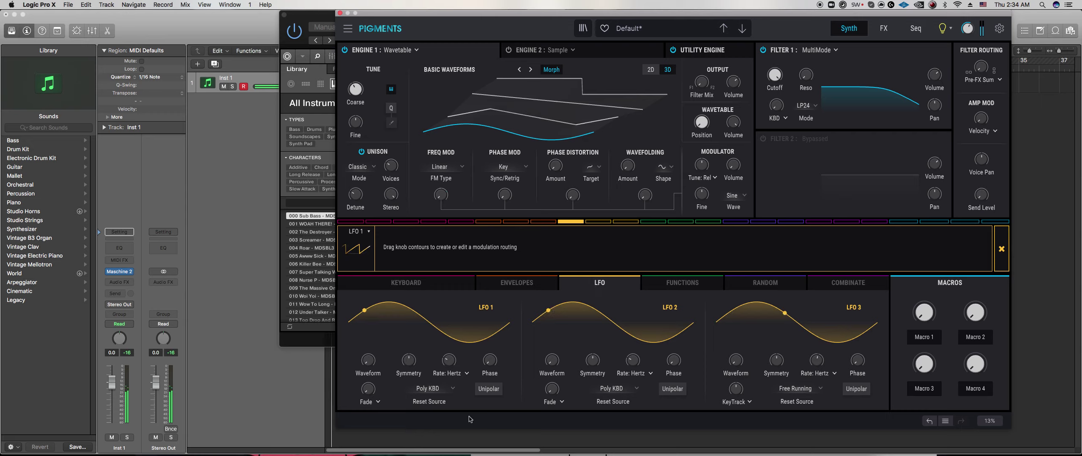
click(435, 284)
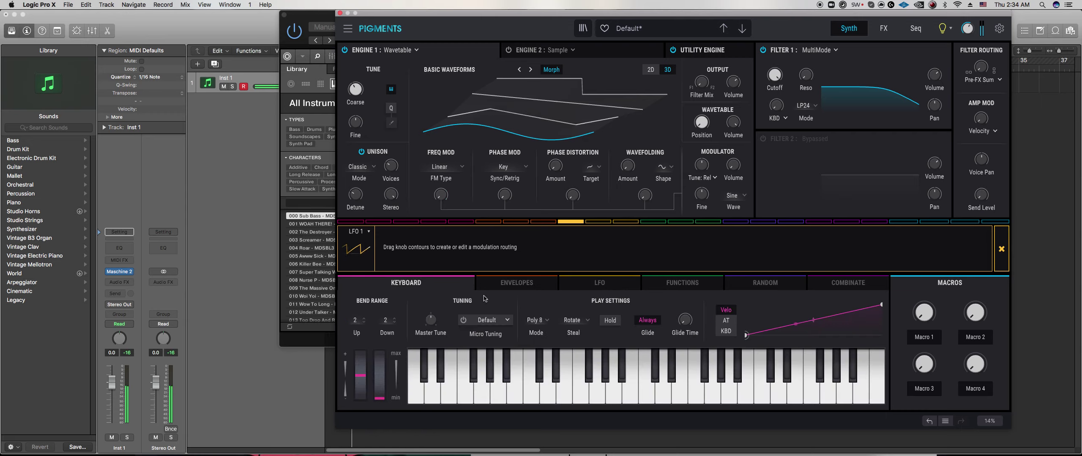
click(519, 284)
drag(486, 350, 490, 352)
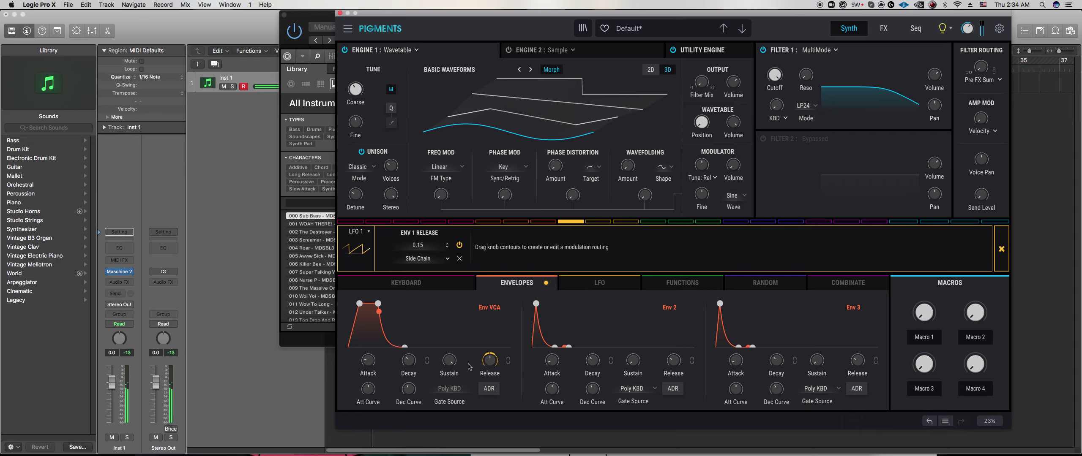
click(471, 371)
Set the LFO 1 reset source to Free Running and lower its rate in hertz
click(585, 292)
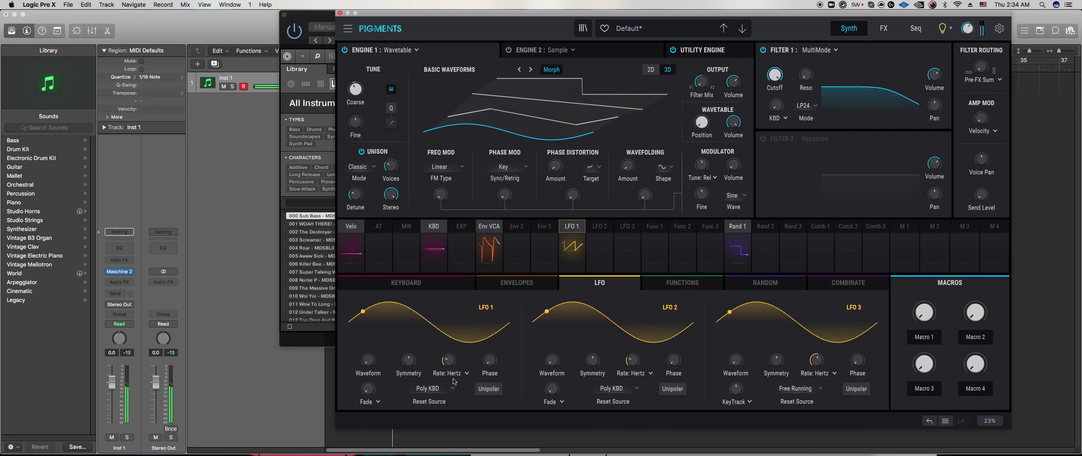
click(433, 389)
click(611, 313)
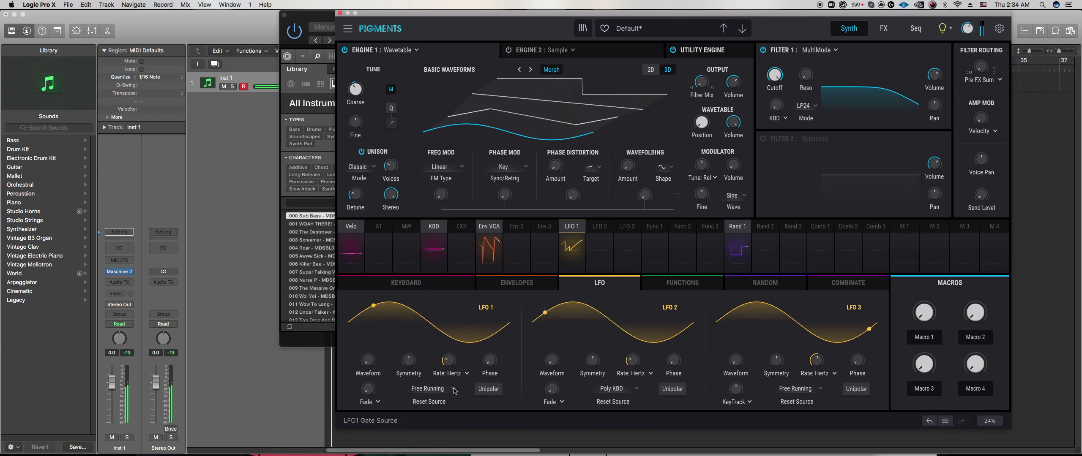
mouse_move(466, 354)
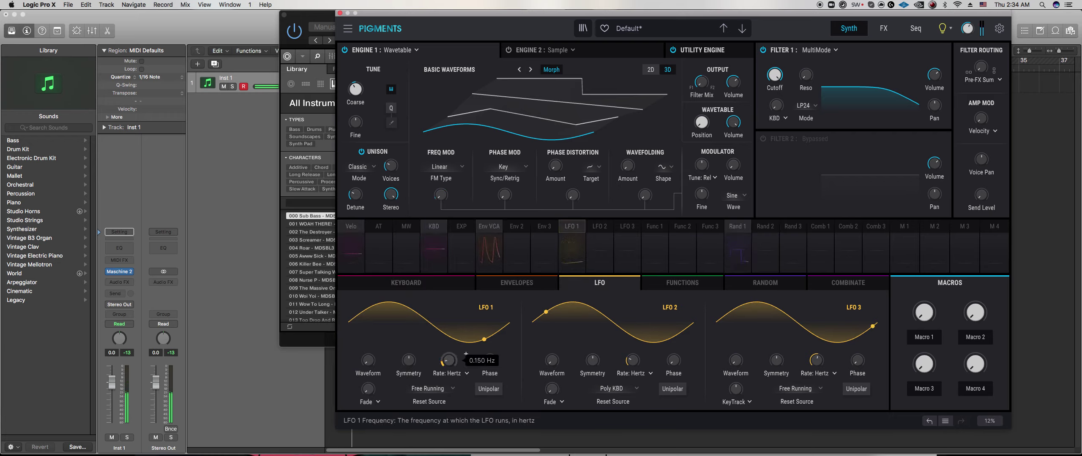
scroll(465, 354, down, 5)
scroll(465, 354, down, 2)
scroll(465, 354, down, 1)
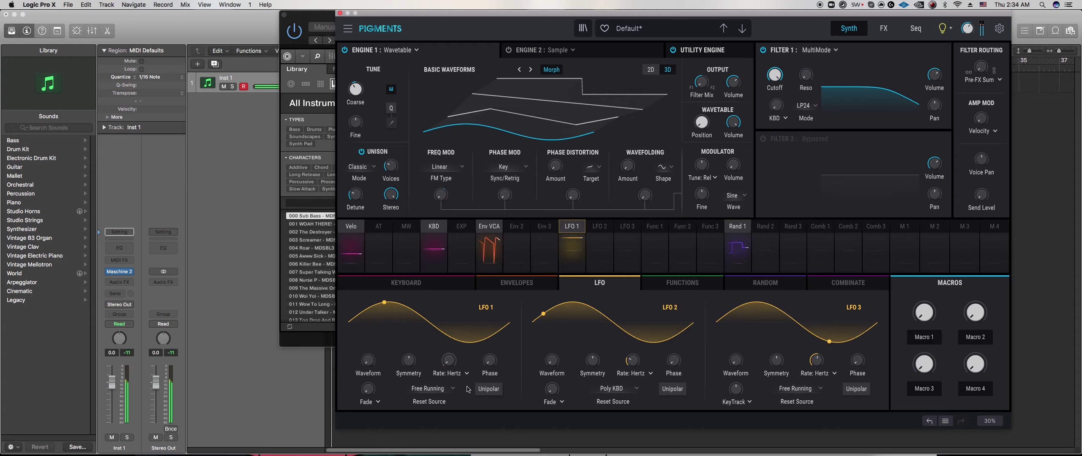
Raise the Wavetable 1 phase modulation amount and assign LFO 2 to modulate it by 0.20
drag(504, 195, 504, 187)
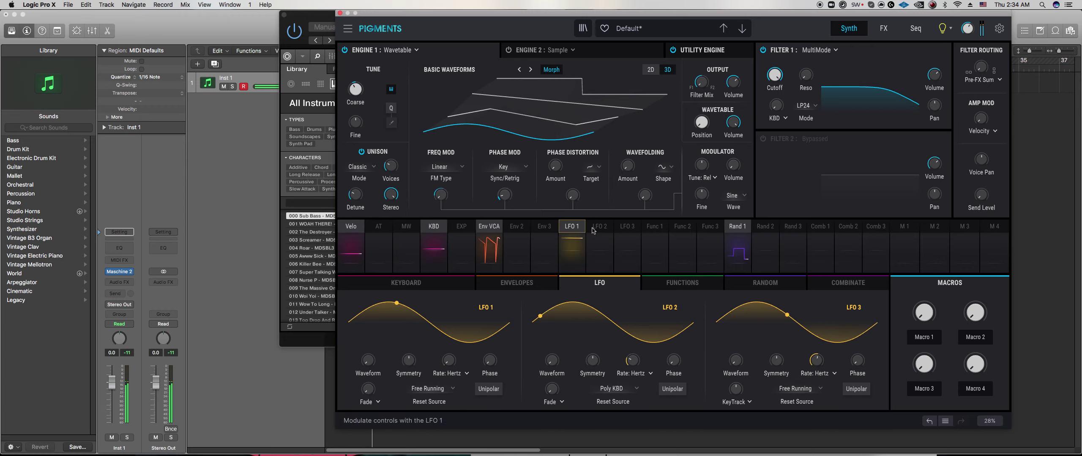
click(599, 245)
drag(505, 188, 504, 177)
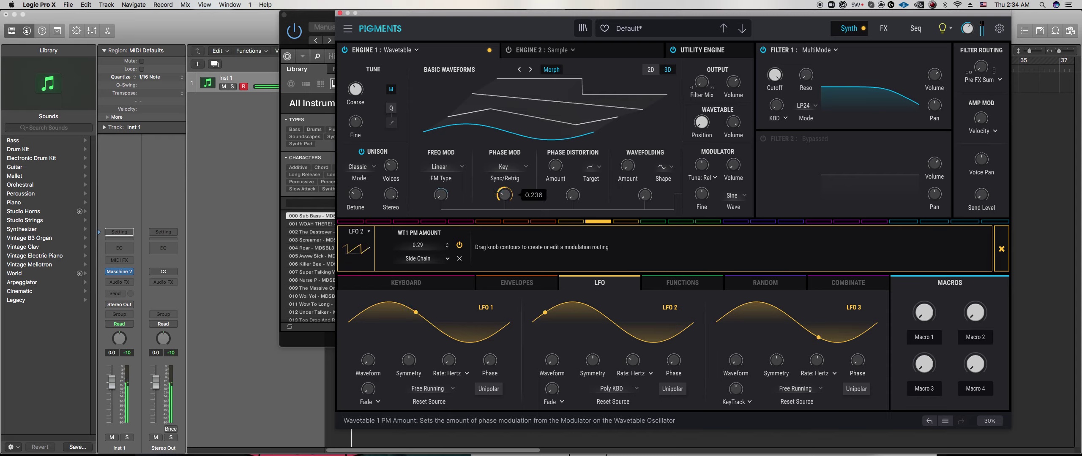
drag(504, 194, 506, 201)
Assign LFO 2 to modulate the unison detune by -0.27 and raise the number of unison voices
drag(355, 194, 355, 193)
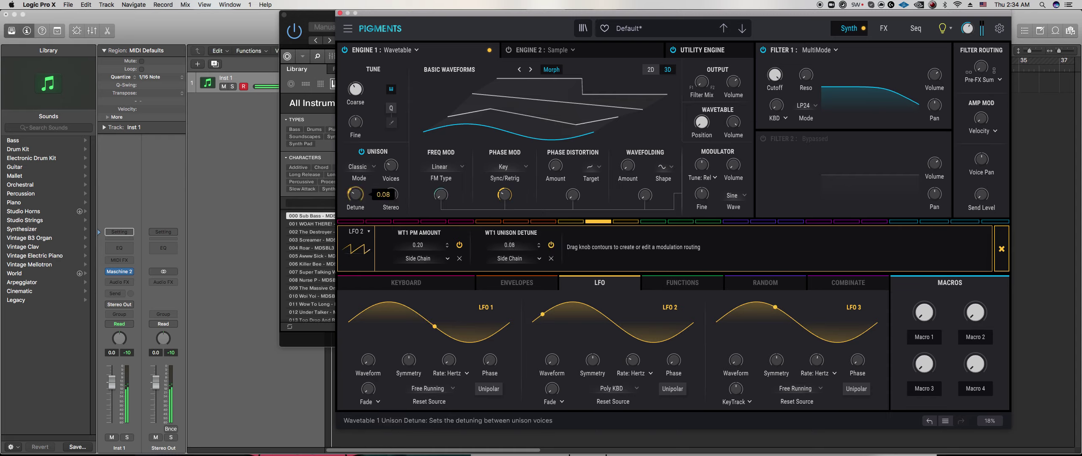
drag(355, 194, 355, 199)
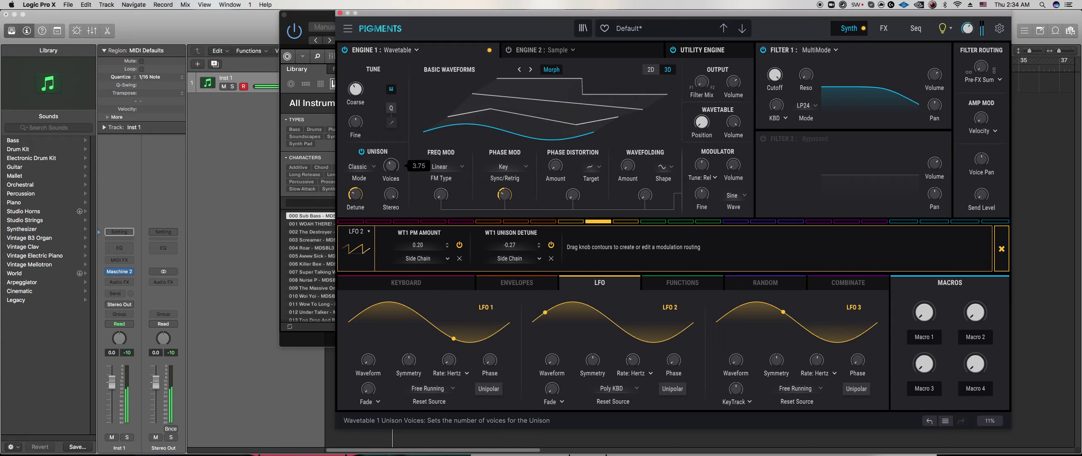
drag(390, 165, 391, 163)
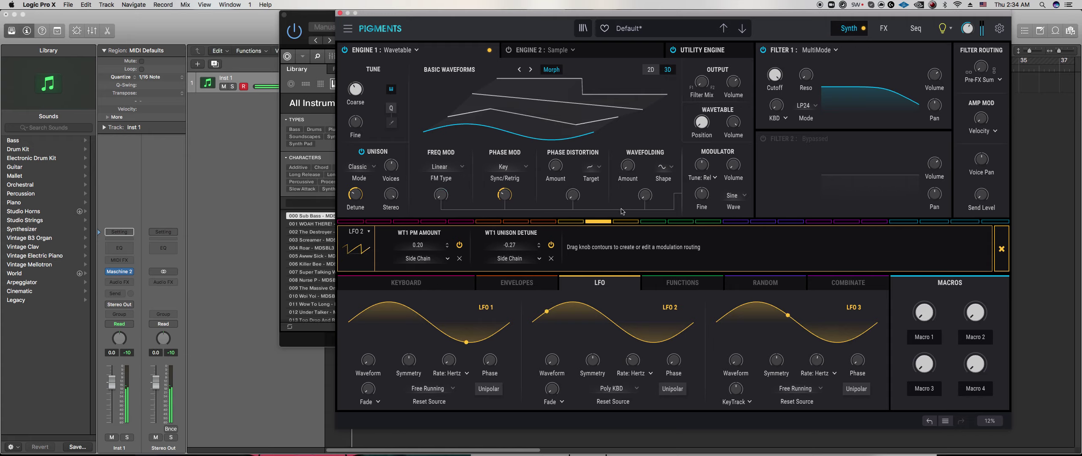
Try Self, Mod Osc and Random as the Wavetable 1 phase sync source and return it to Key
mouse_move(555, 165)
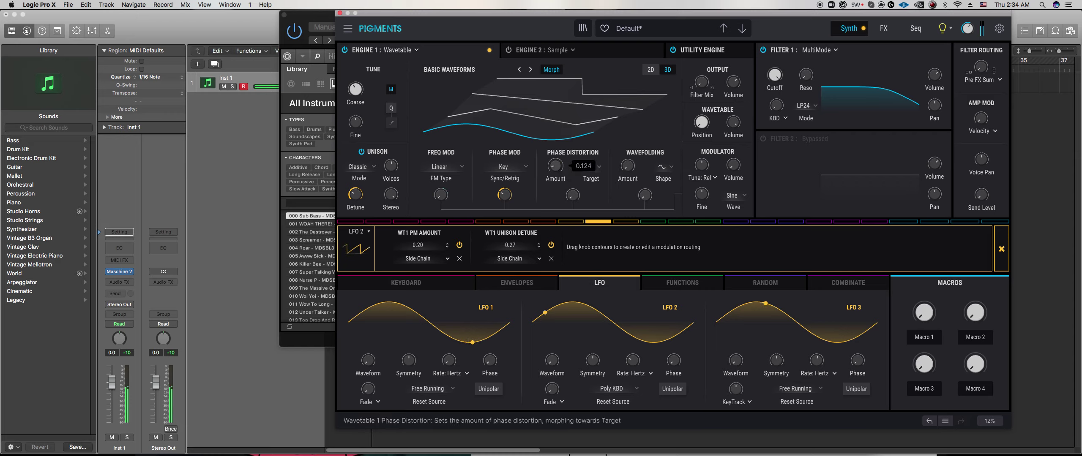
click(504, 167)
click(481, 240)
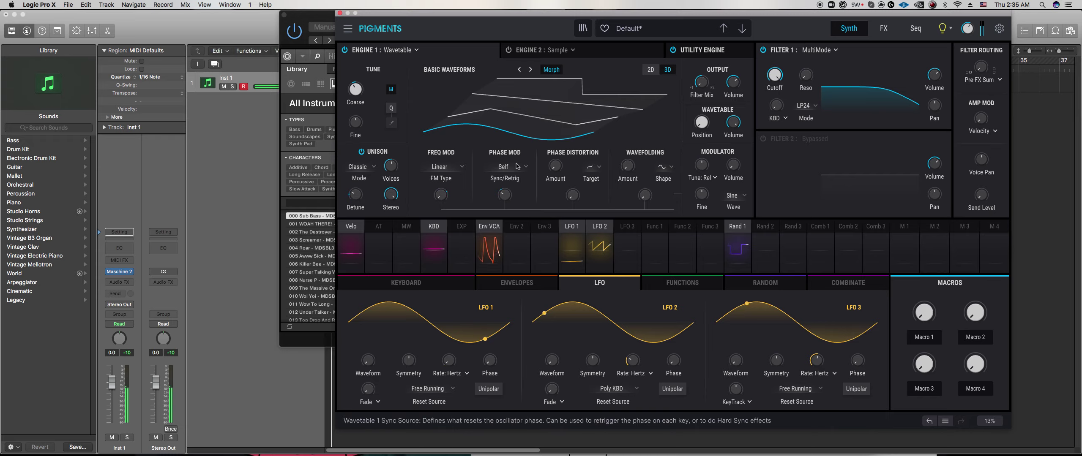
click(503, 166)
click(542, 204)
click(542, 206)
click(503, 167)
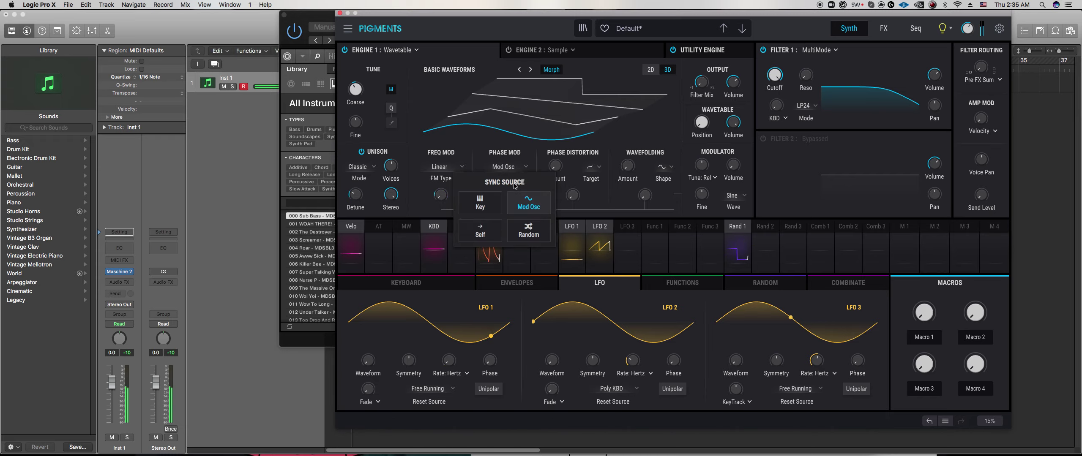
click(529, 230)
click(505, 167)
click(505, 191)
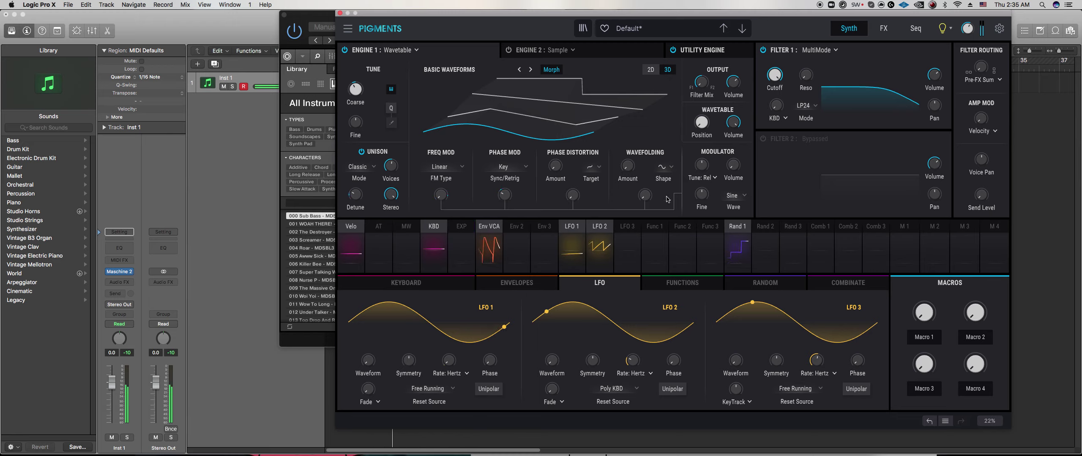
Assign Random 1 to modulate the Wavetable 1 phase distortion modulator amount by 0.41
drag(573, 196, 586, 189)
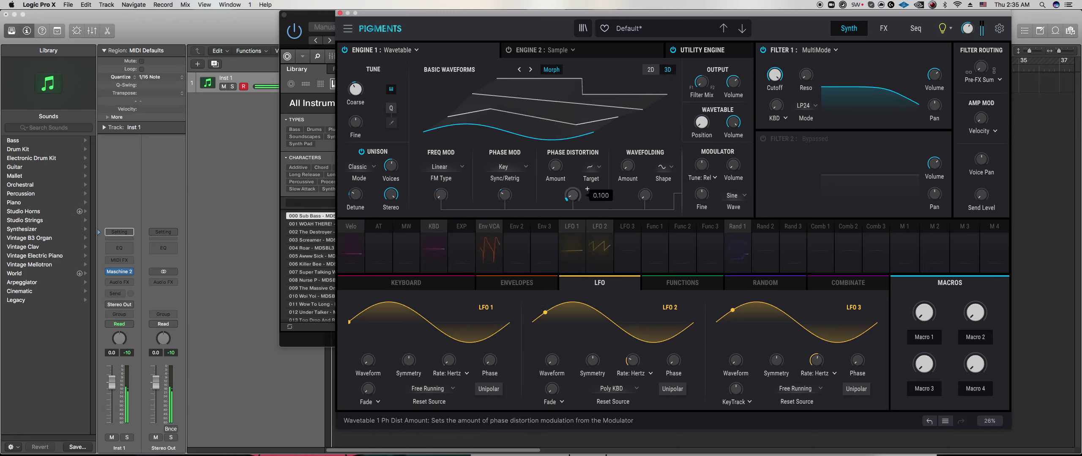
click(737, 234)
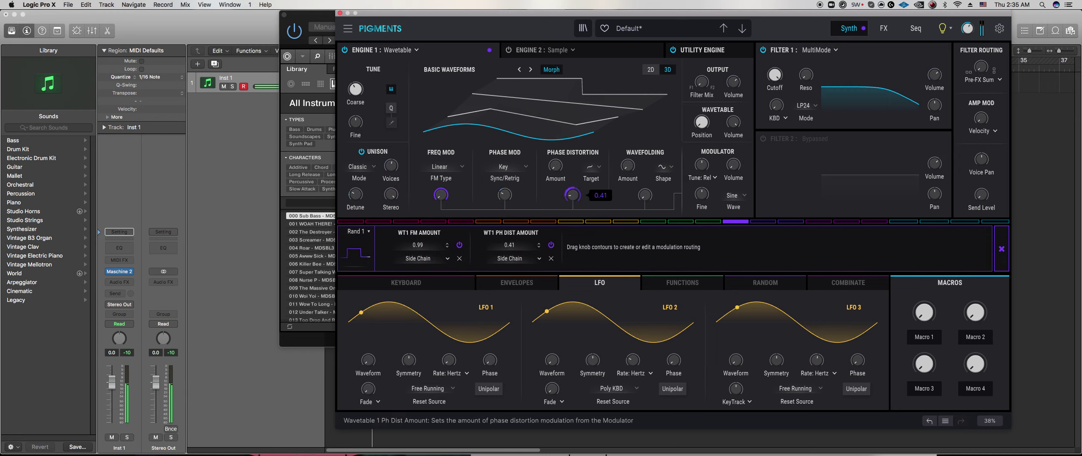
click(554, 202)
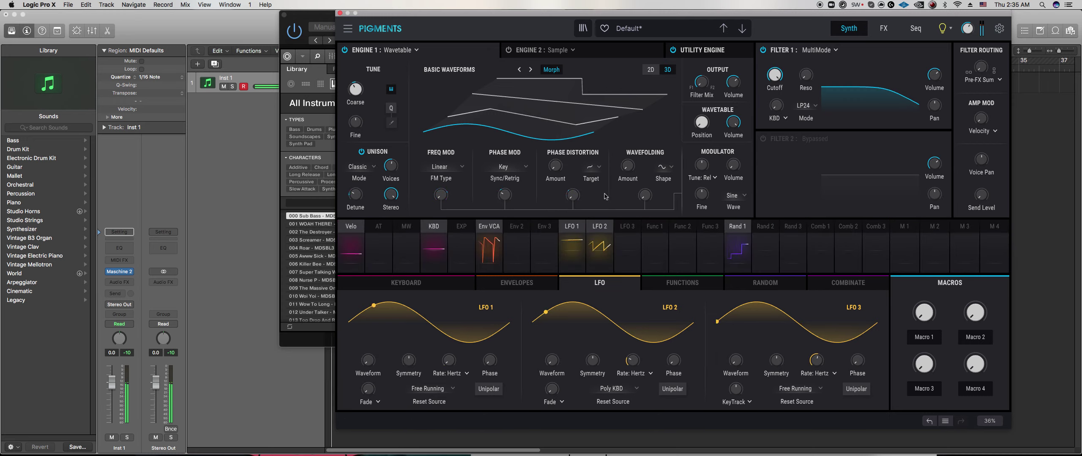
Switch the Wavetable 1 display to 2D and choose a different phase distortion target waveform
click(650, 69)
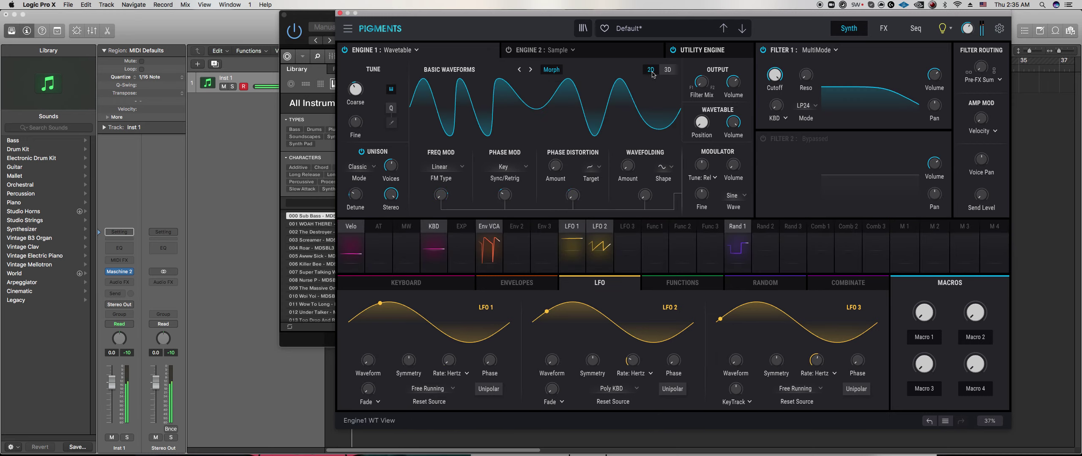
click(590, 167)
click(641, 236)
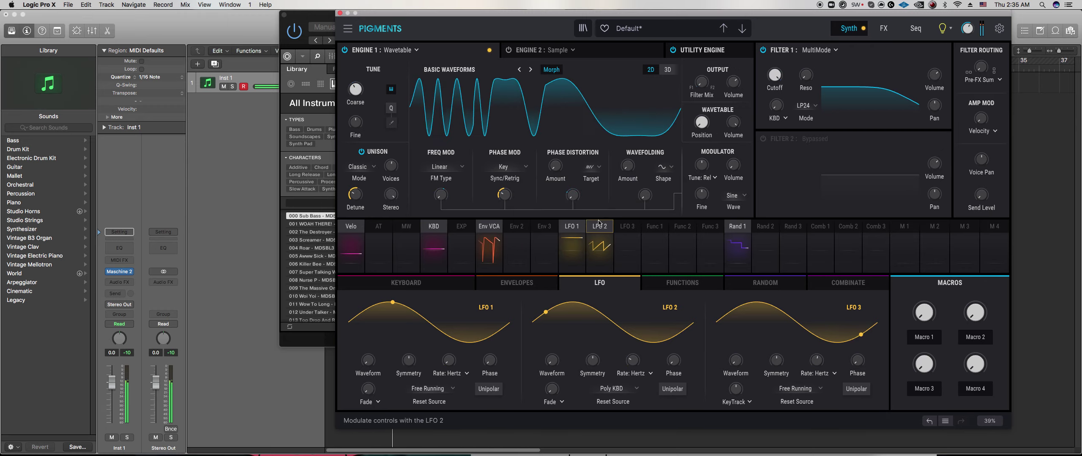
Set Random 1's modulation of the phase distortion modulator amount to 0.25 and assign it to the main phase distortion amount by 0.25
click(737, 232)
drag(579, 194, 579, 201)
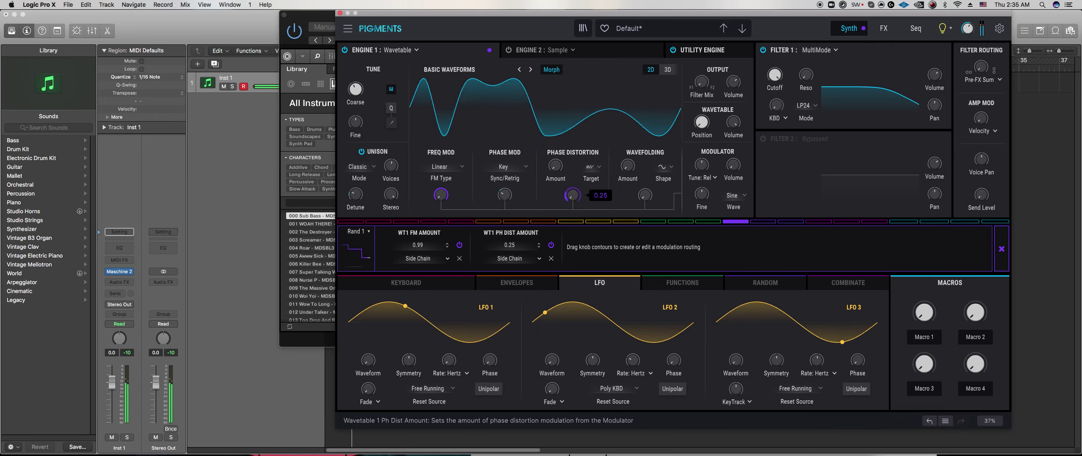
drag(561, 166, 562, 164)
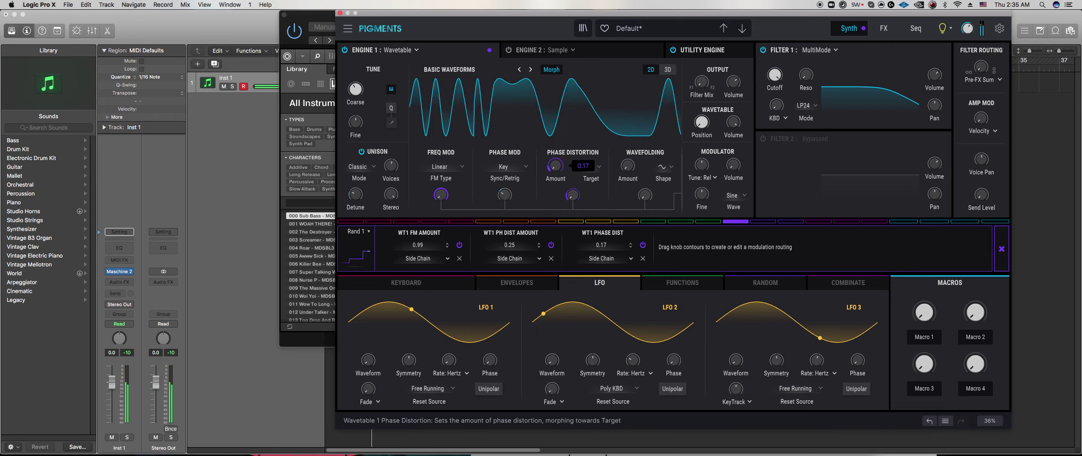
drag(549, 168, 548, 167)
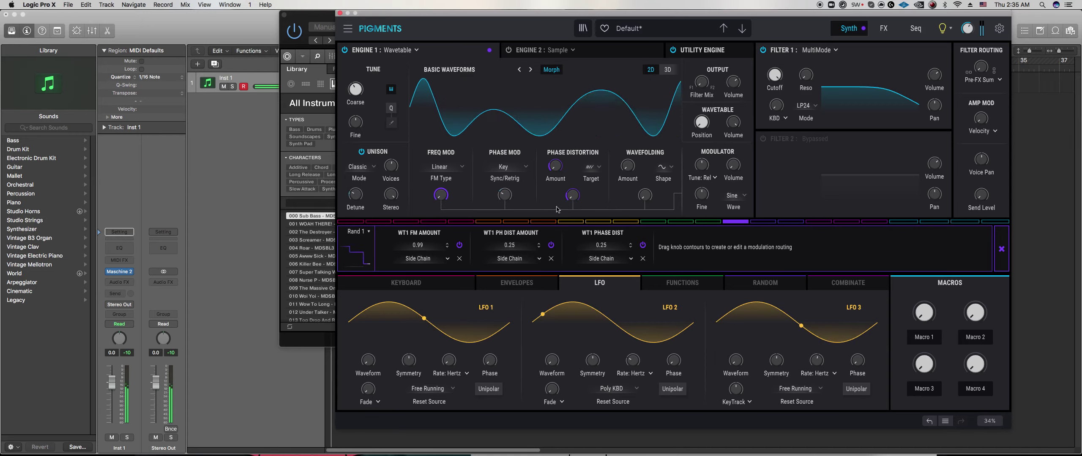
Set the LFO 2 reset source to Free Running and lower its rate in hertz
click(525, 287)
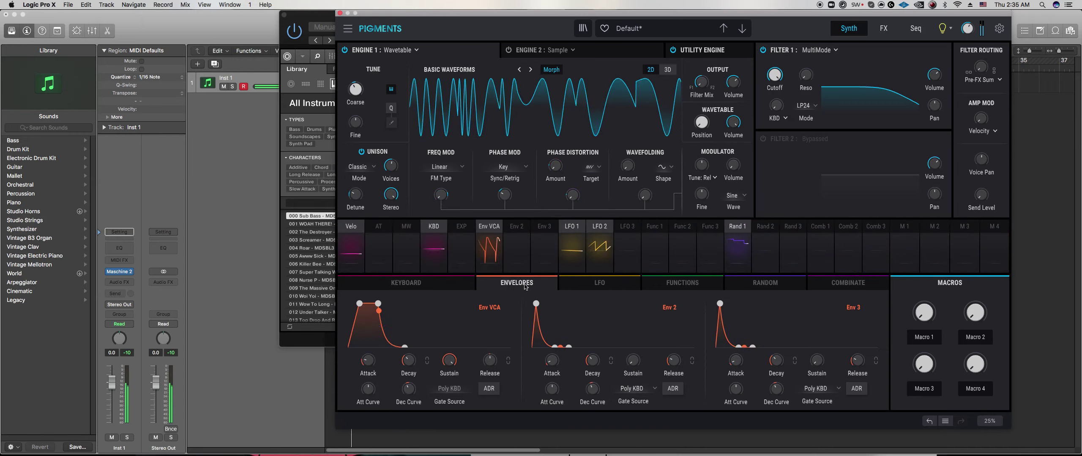
click(574, 259)
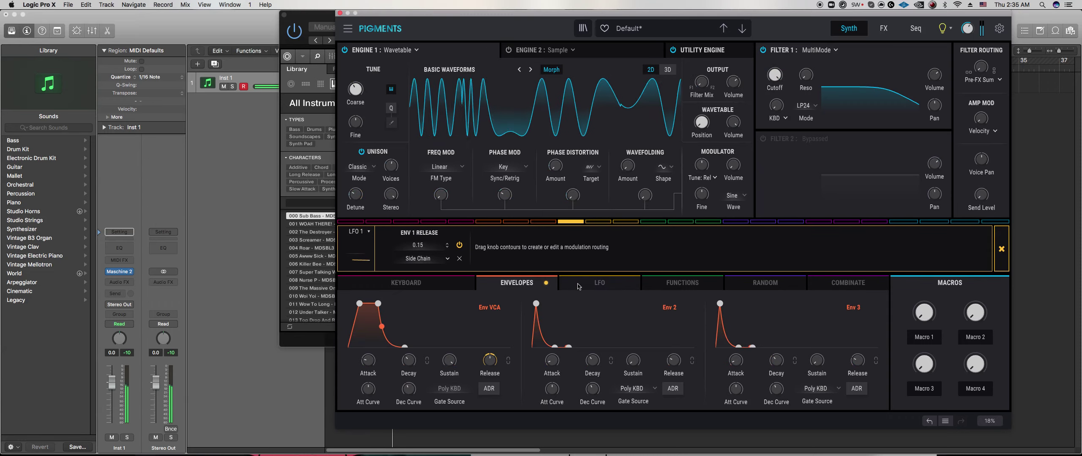
click(597, 221)
click(609, 288)
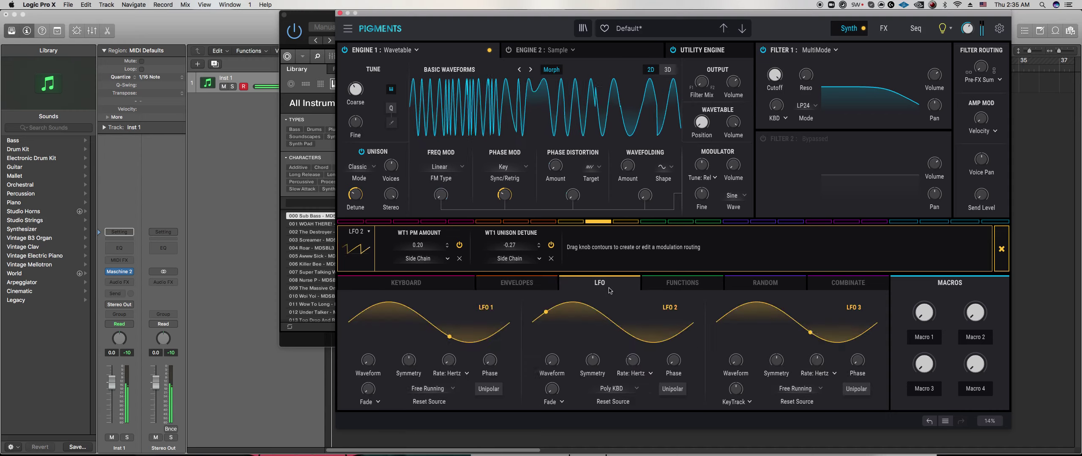
click(639, 375)
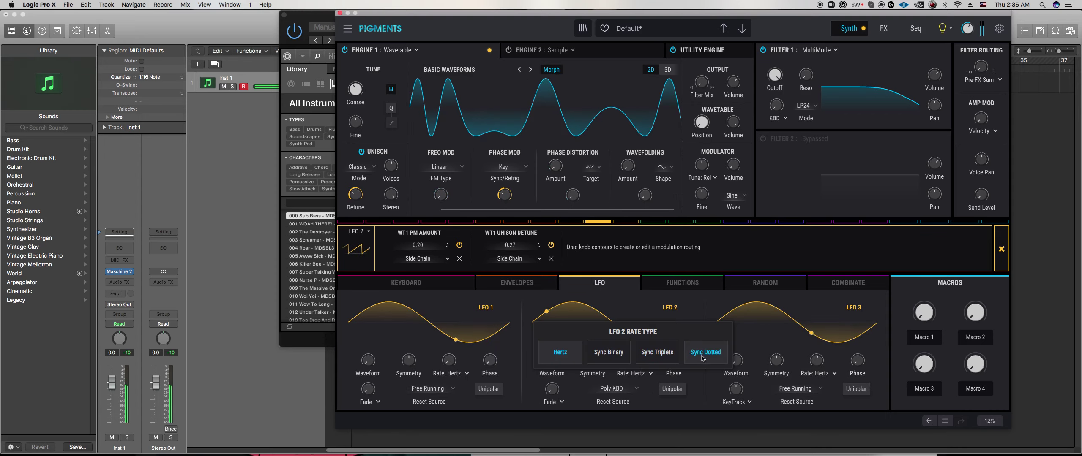
click(612, 389)
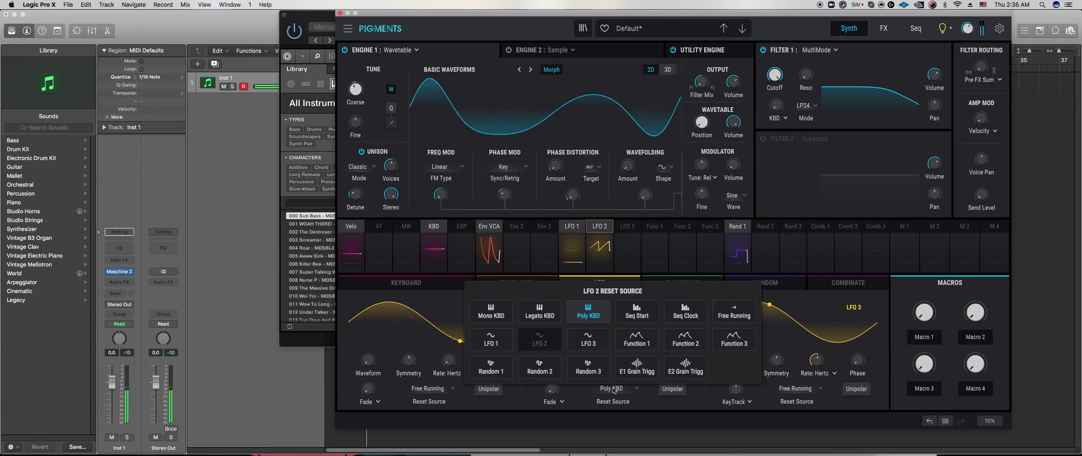
click(722, 319)
scroll(649, 354, down, 2)
scroll(650, 354, down, 3)
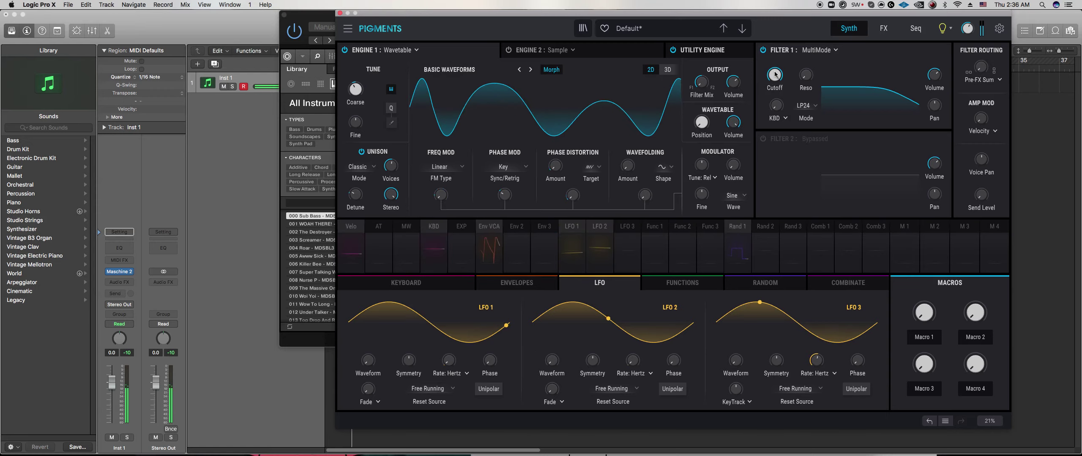
Assign Random 1 to modulate the Filter 1 cutoff by 0.20 and the resonance by -0.34
mouse_move(776, 74)
drag(774, 72, 806, 81)
click(737, 247)
mouse_move(812, 77)
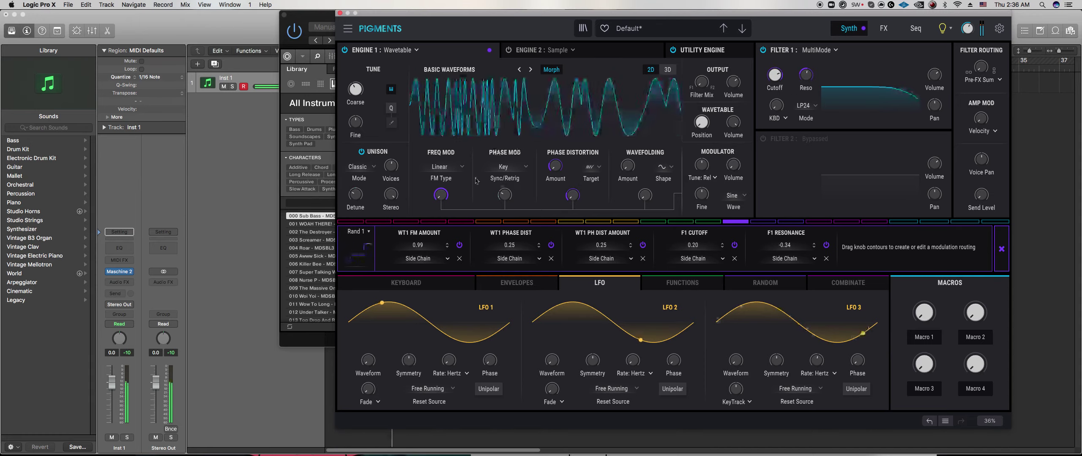
Reduce Random 1's modulation of the Wavetable 1 FM amount to 0.90 and of the phase distortion to 0.21
mouse_move(445, 187)
drag(442, 187, 442, 191)
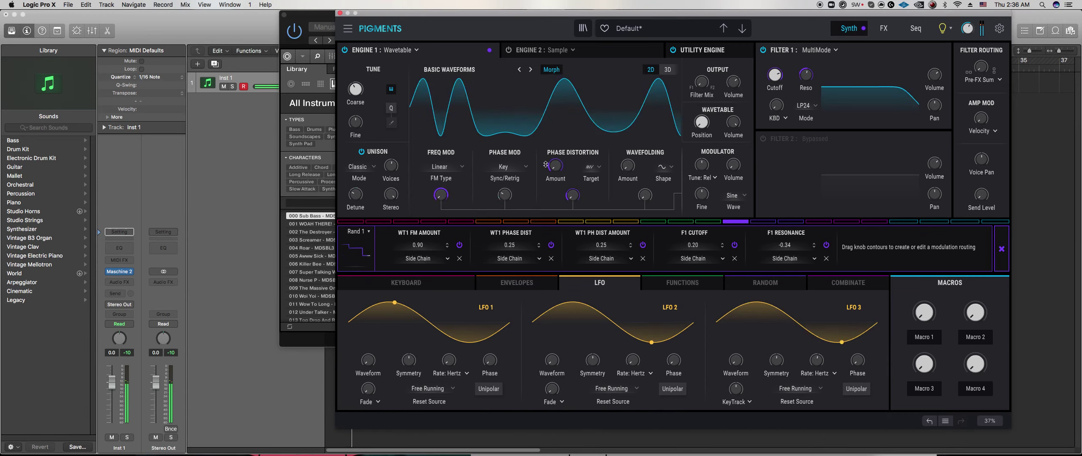
drag(549, 164, 549, 166)
Lower the Filter 1 cutoff and set Random 1's modulation of the resonance to -0.44
mouse_move(777, 75)
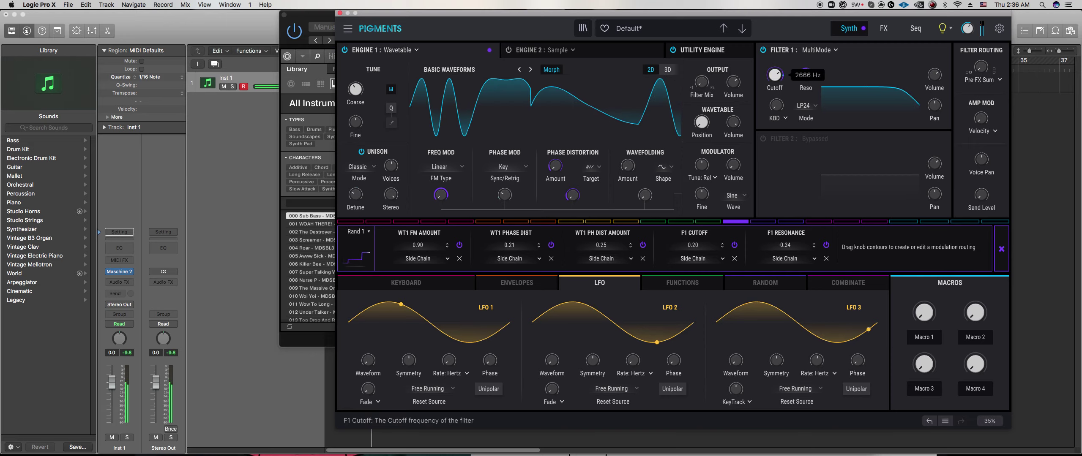
mouse_move(776, 106)
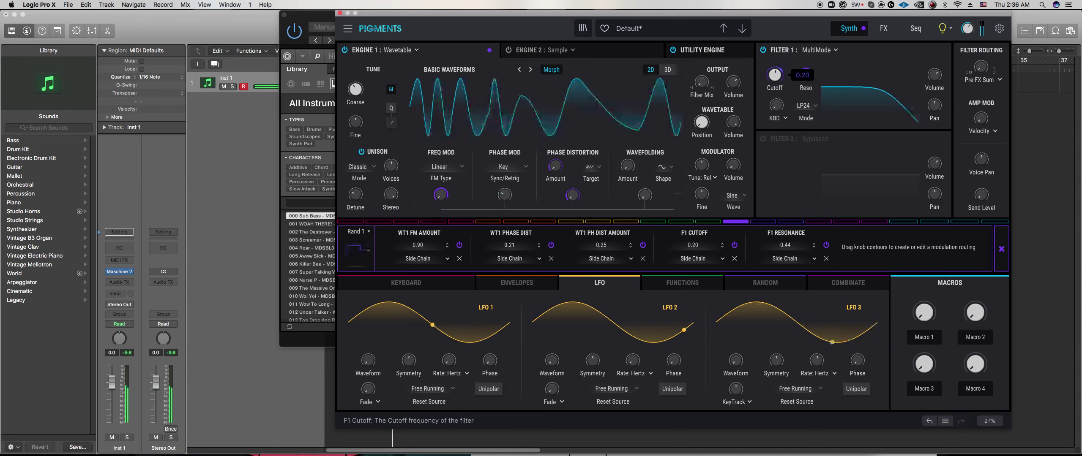
click(735, 221)
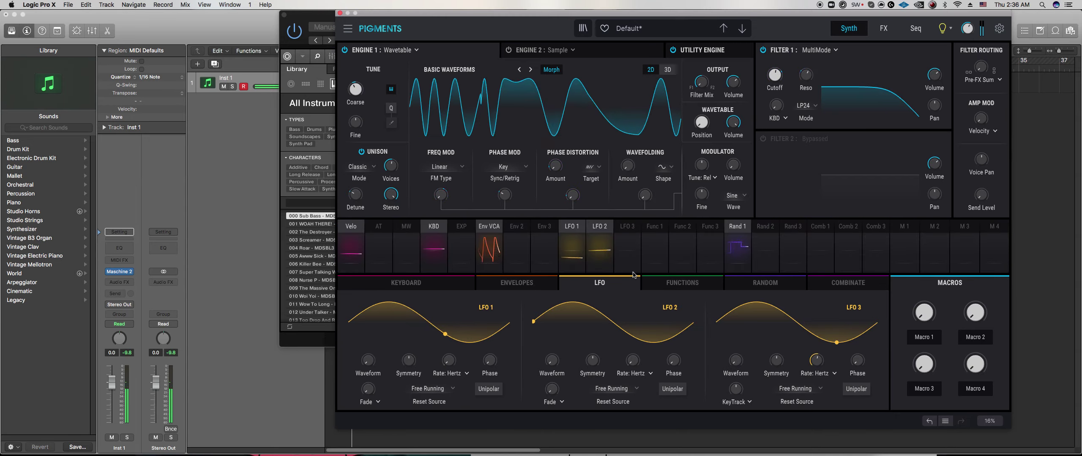
Try raising the Wavetable 1 wavefolding amount and its modulator amount, and reset both
mouse_move(659, 189)
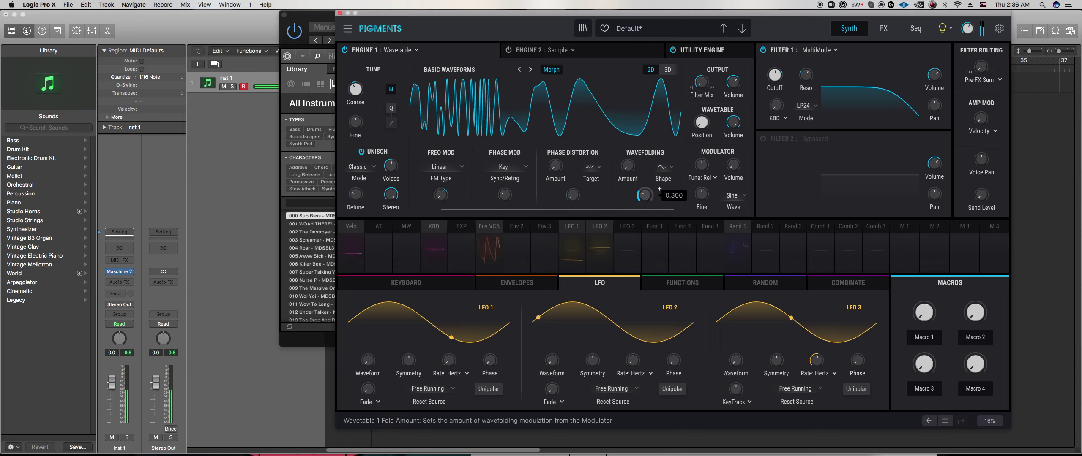
mouse_move(641, 160)
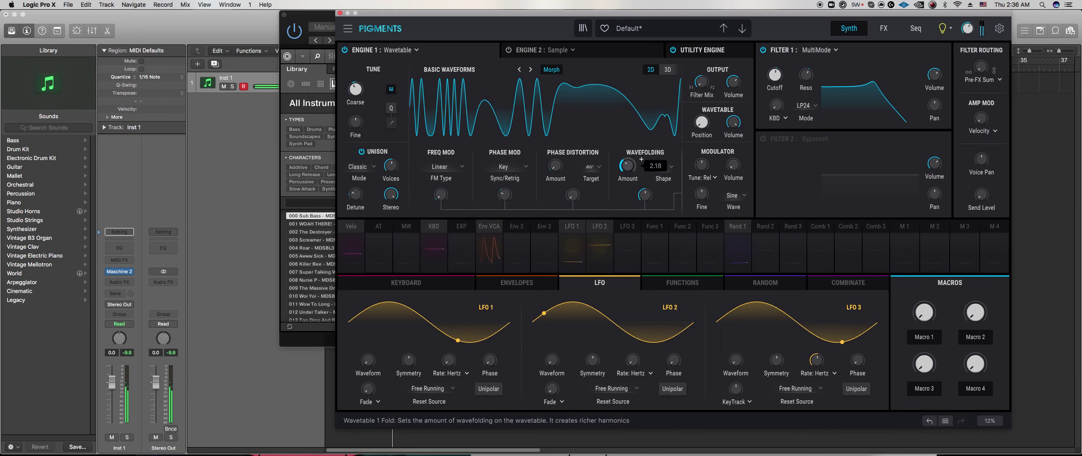
drag(628, 166, 627, 163)
double_click(645, 195)
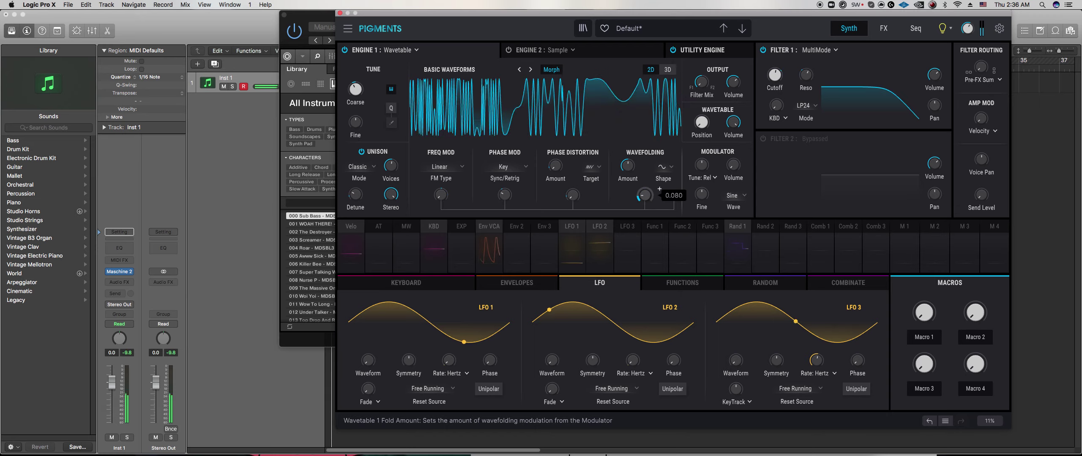
double_click(628, 164)
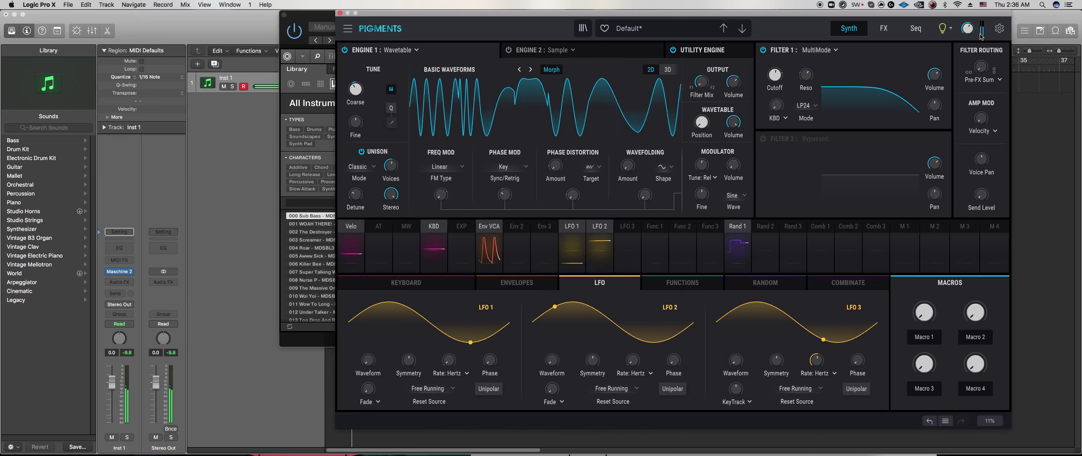
Replace the FX A delay with PS Delay, using a 1/8 time division and a pitch shift of -3 semitones
click(884, 29)
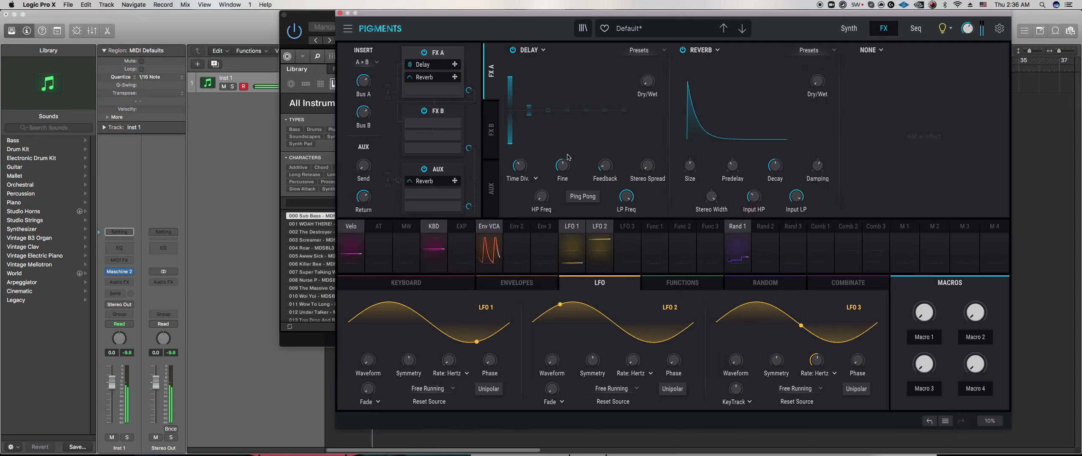
click(528, 49)
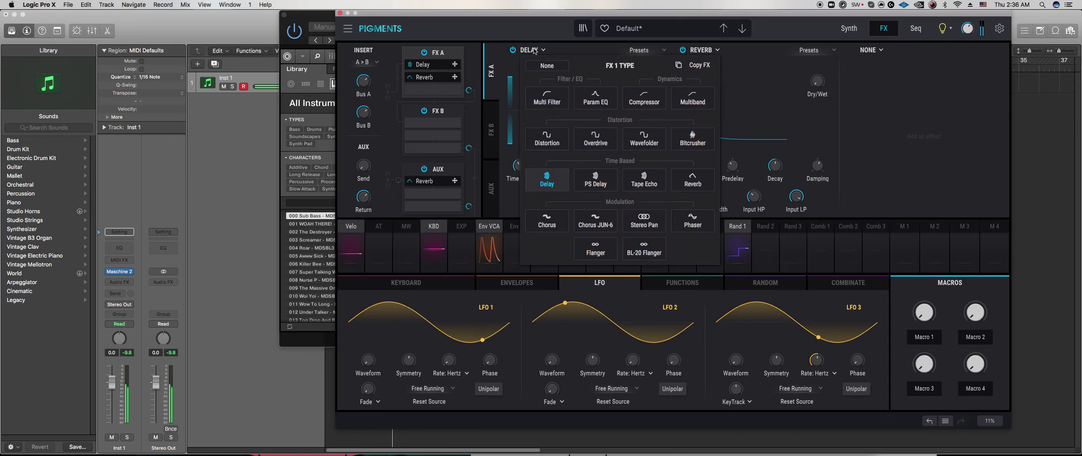
click(598, 190)
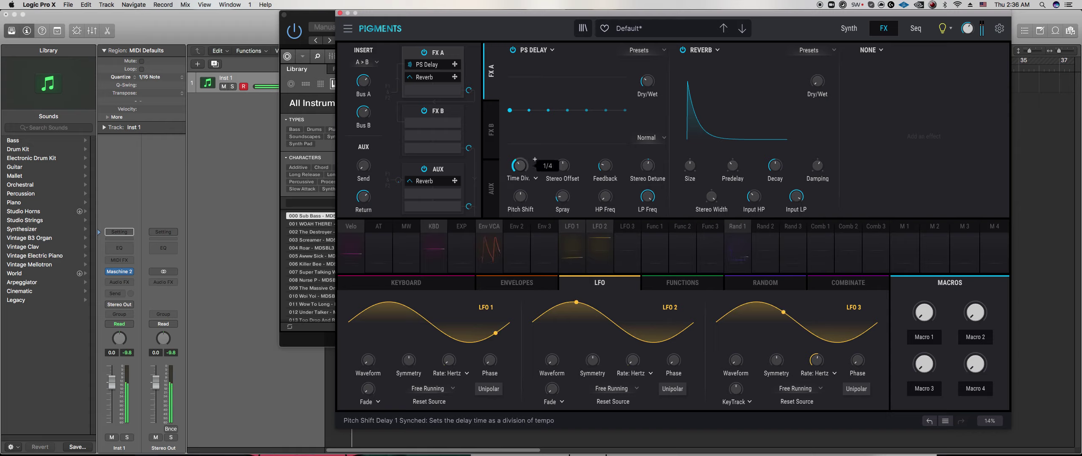
drag(520, 196, 519, 201)
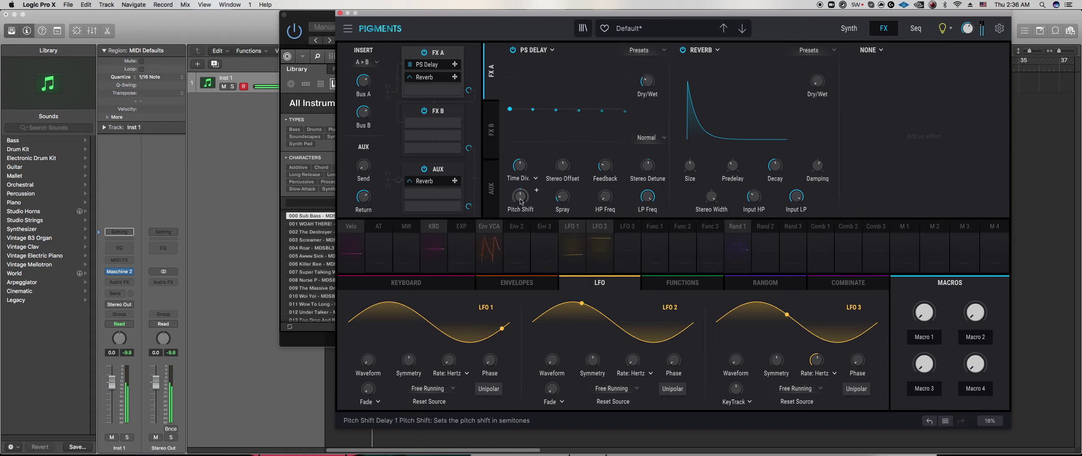
drag(519, 166, 532, 204)
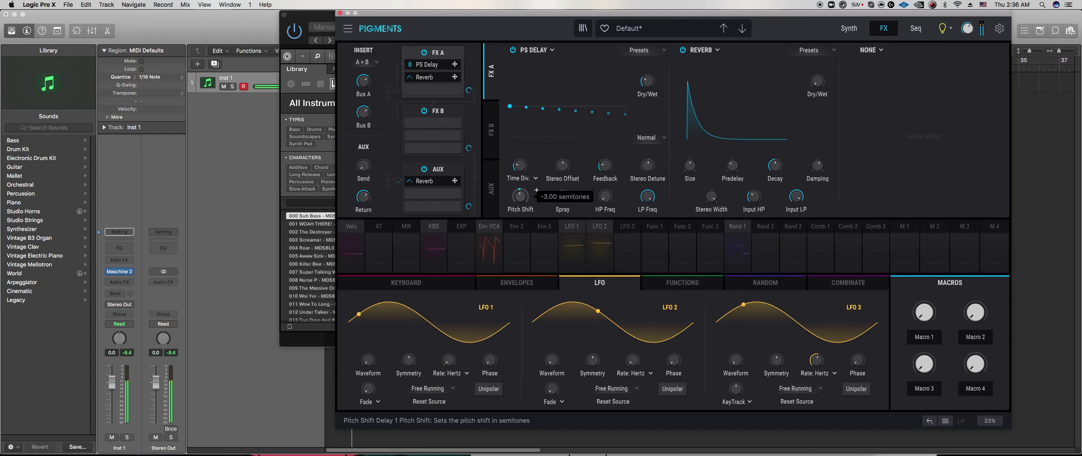
Raise the PS Delay high-pass frequency to about 153 Hz and lower its pitch shift to -5 semitones
drag(611, 201, 610, 202)
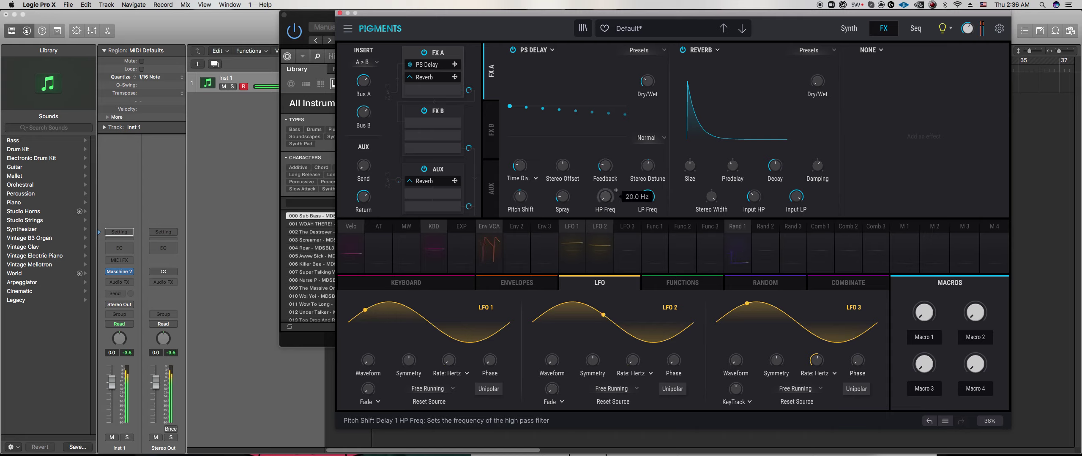
mouse_move(649, 201)
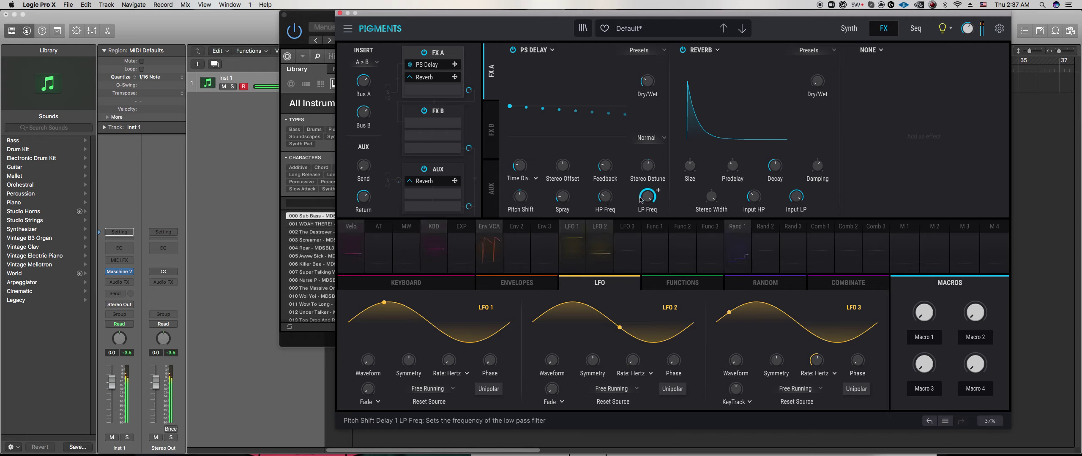
mouse_move(536, 191)
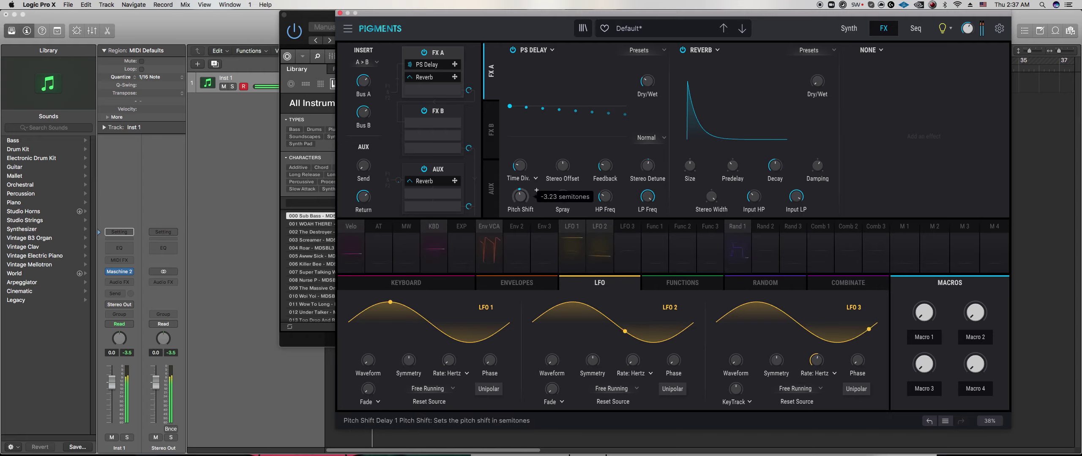
scroll(537, 191, down, 3)
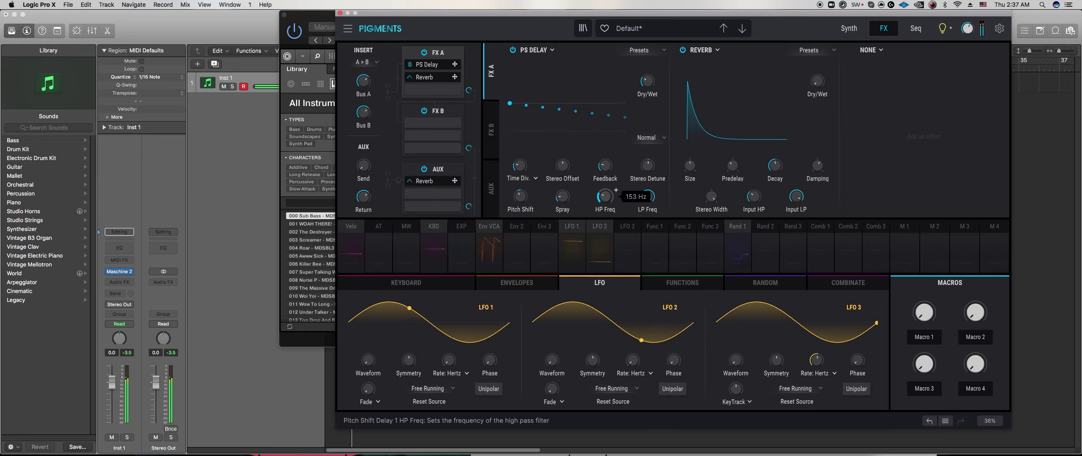
Lower the PS Delay low-pass frequency and pitch shift further, and raise its stereo detune
drag(647, 197, 647, 215)
drag(647, 165, 647, 165)
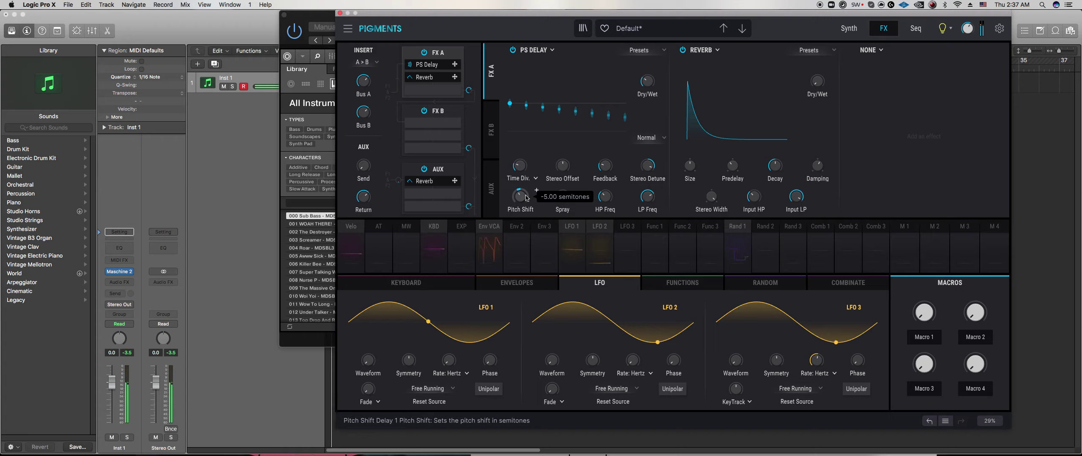
scroll(536, 190, down, 5)
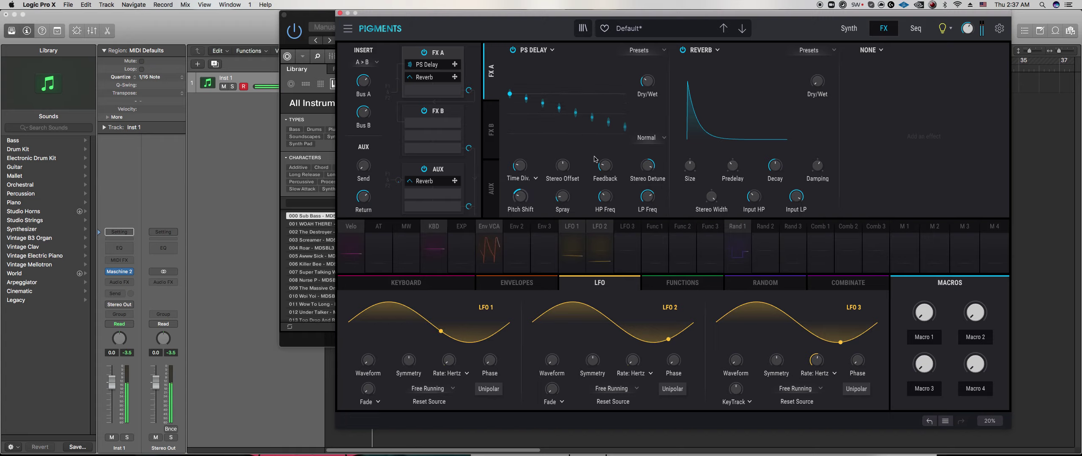
mouse_move(535, 159)
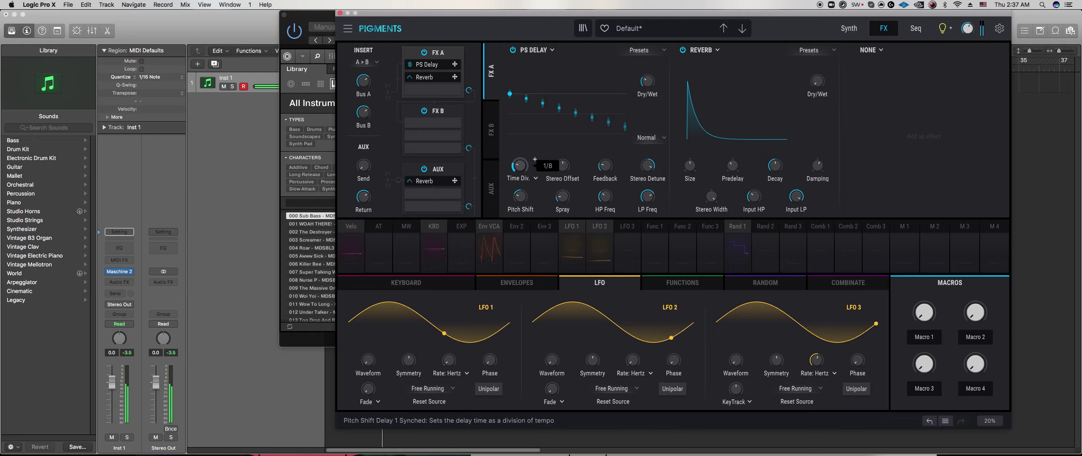
Try a triplet time division on the PS Delay, raise its spray and stereo offset, and return to the straight division
click(524, 179)
click(545, 212)
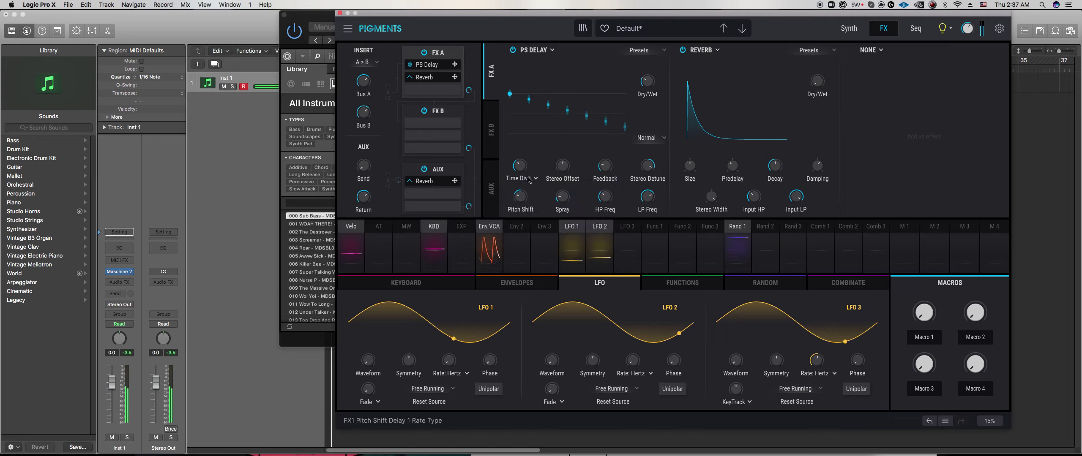
mouse_move(524, 168)
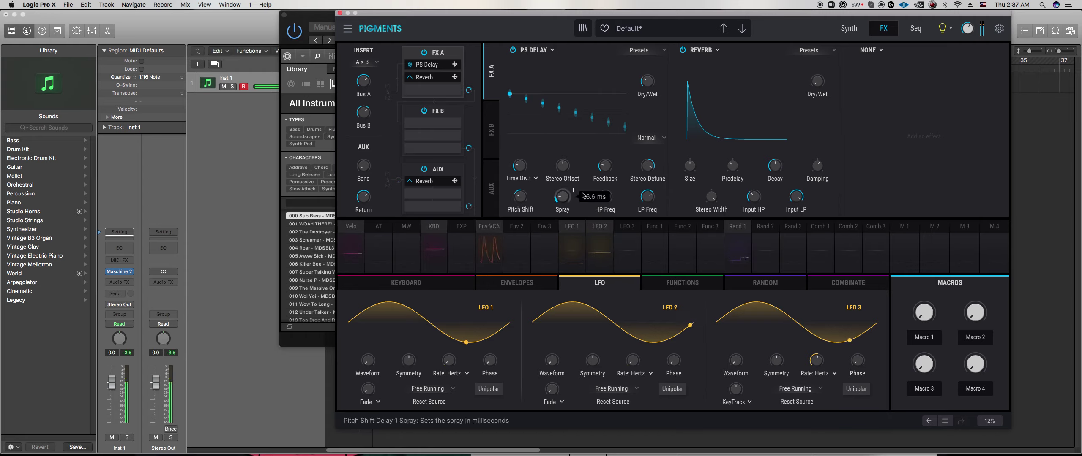
mouse_move(608, 171)
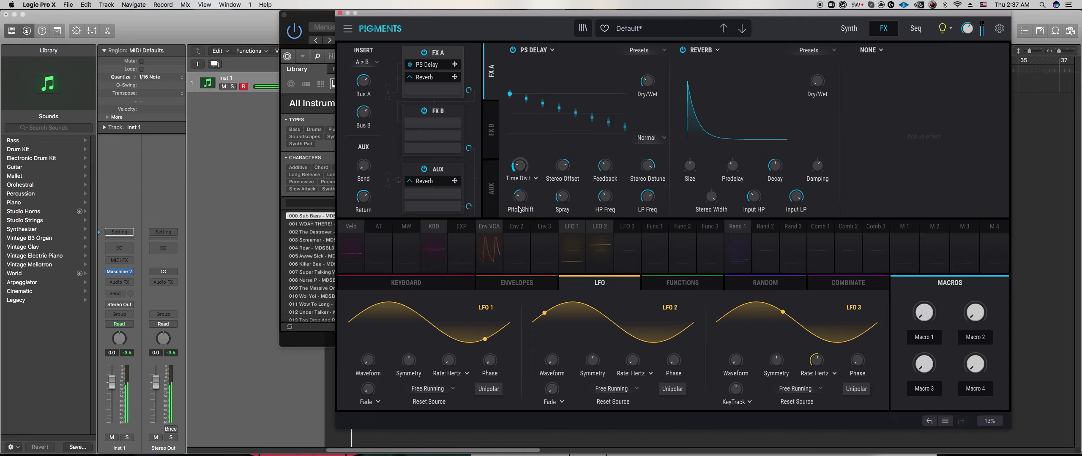
click(525, 179)
click(493, 214)
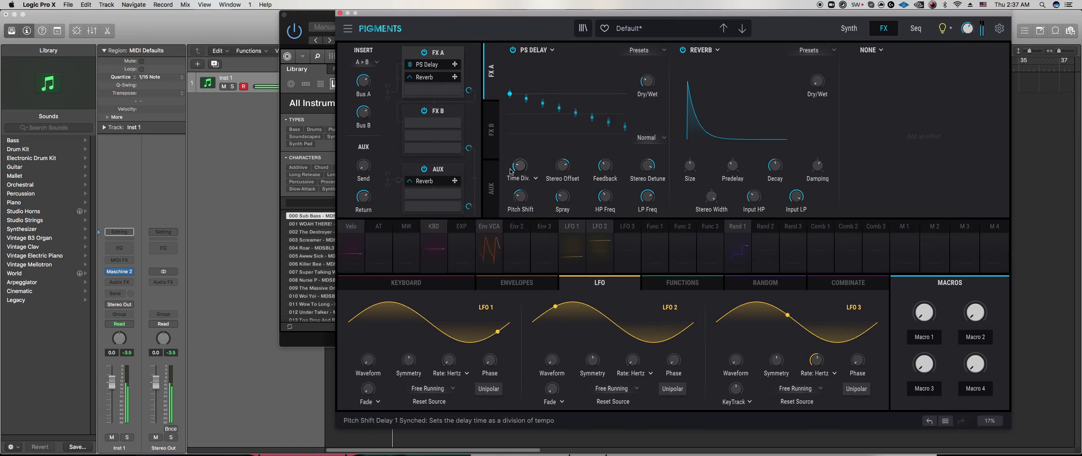
Raise the PS Delay pitch shift to -3 semitones
scroll(537, 190, down, 1)
scroll(536, 190, up, 15)
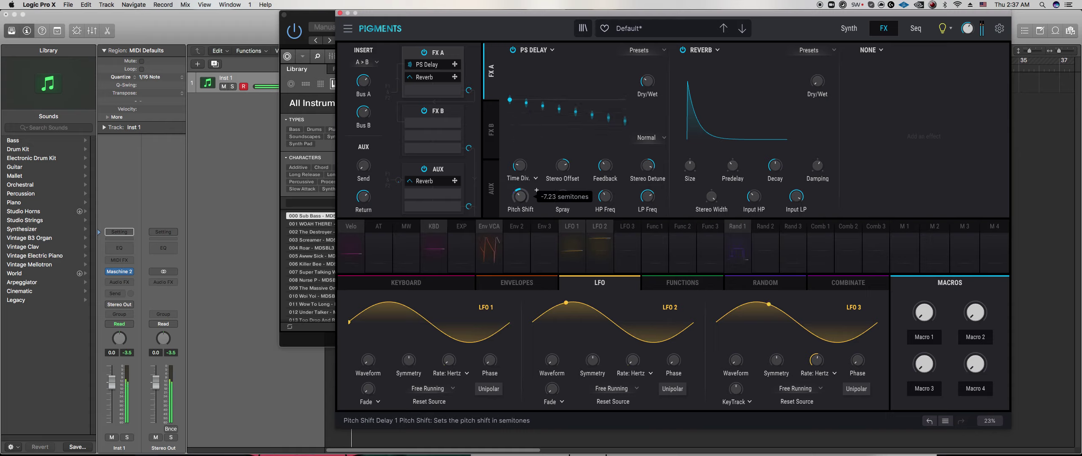
scroll(536, 190, up, 8)
mouse_move(658, 86)
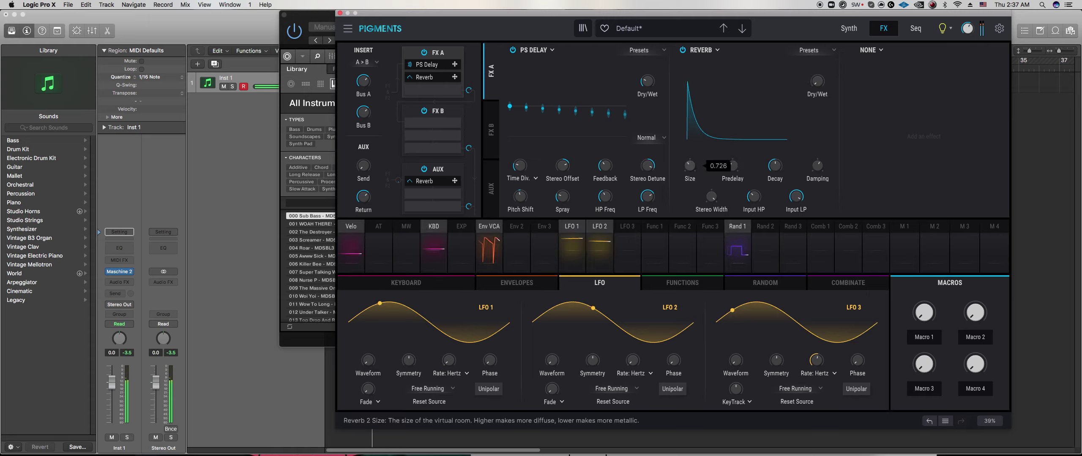
Set the FX A reverb's stereo width to 0.00 and raise its dry/wet mix
drag(711, 196, 711, 253)
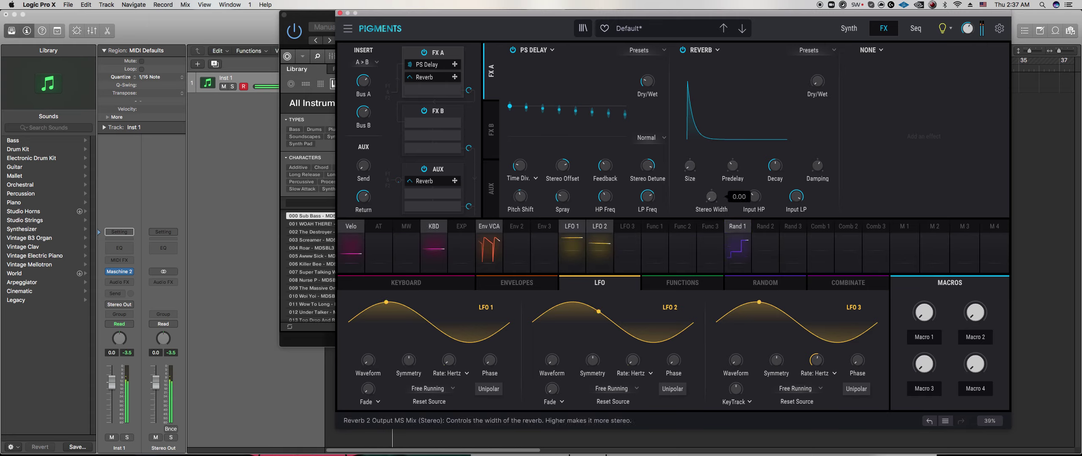
drag(817, 81, 817, 52)
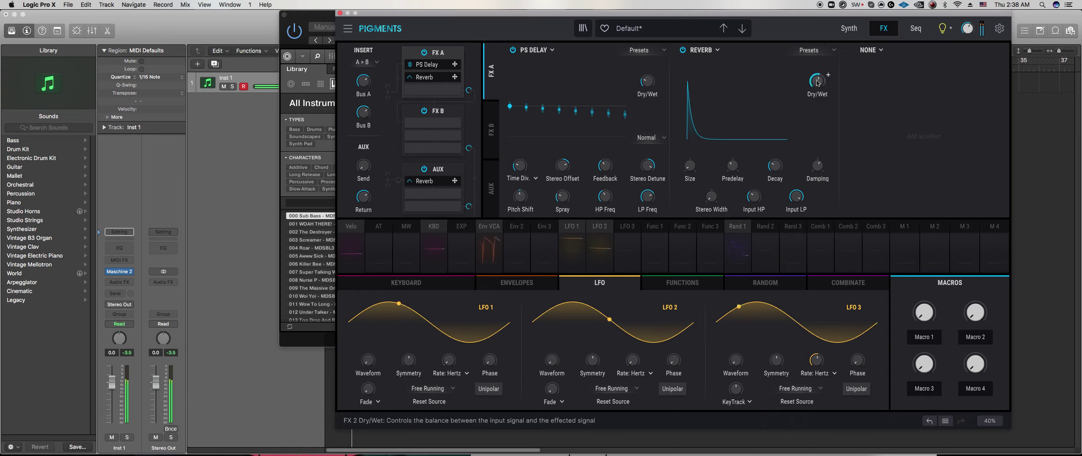
mouse_move(785, 159)
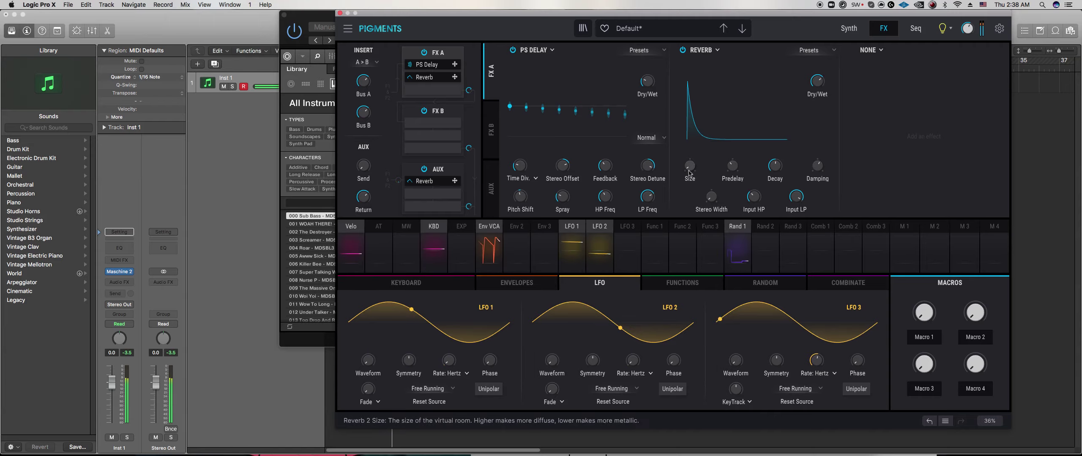
mouse_move(763, 192)
mouse_move(802, 191)
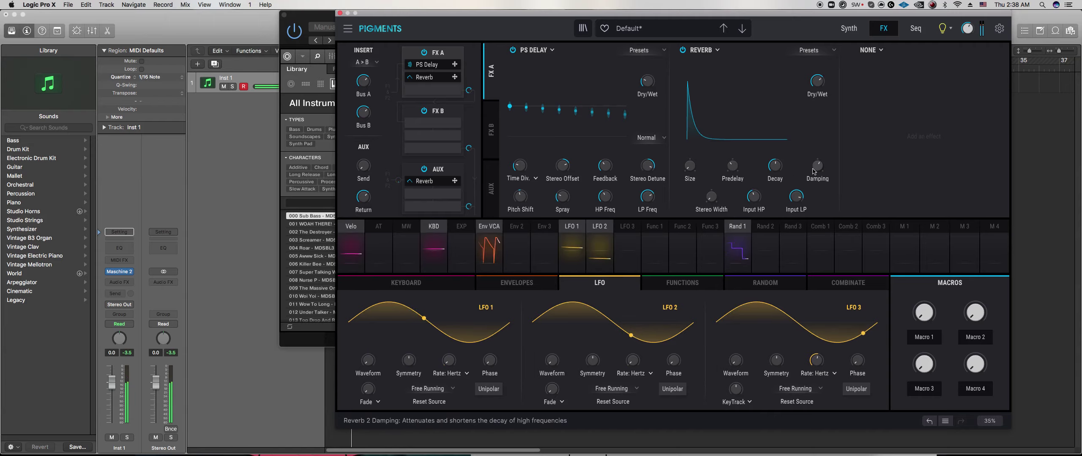
mouse_move(733, 170)
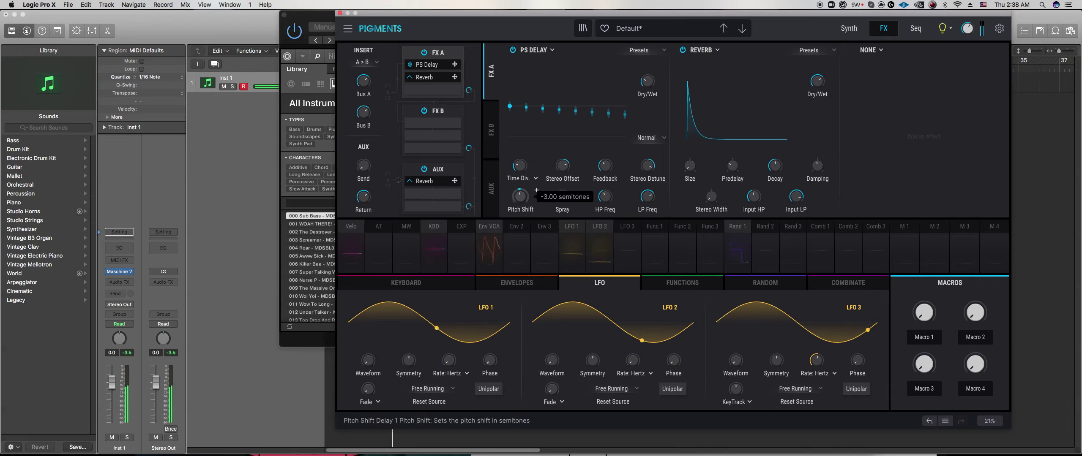
Raise the PS Delay pitch shift to 12 semitones
drag(520, 201, 520, 197)
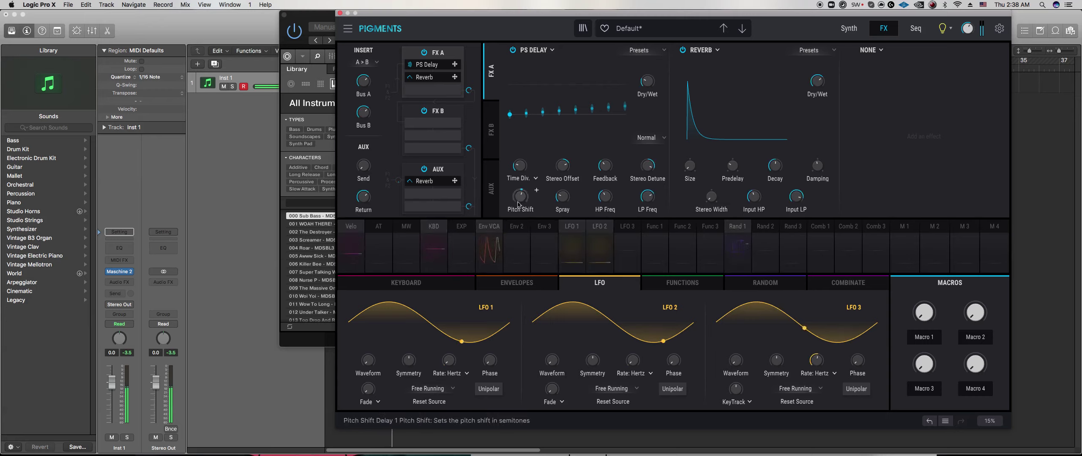
drag(520, 205, 520, 201)
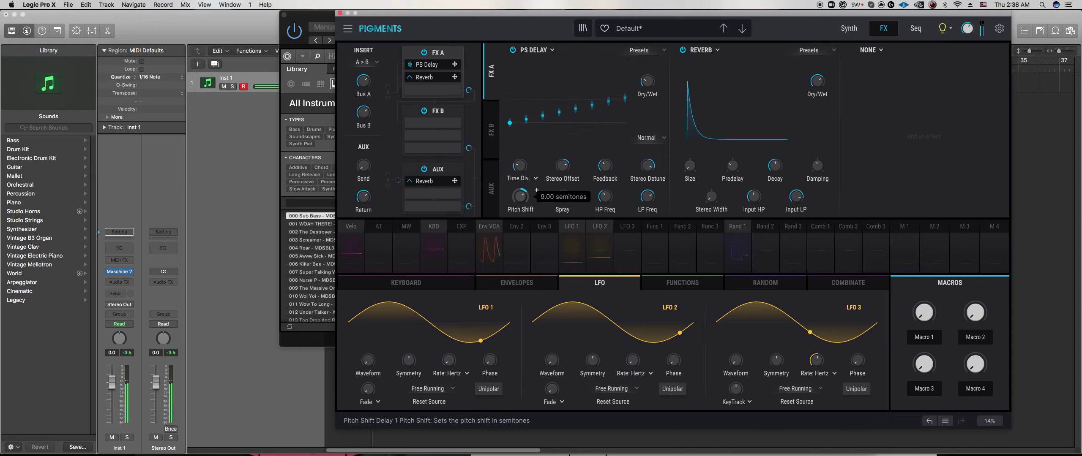
drag(536, 190, 536, 190)
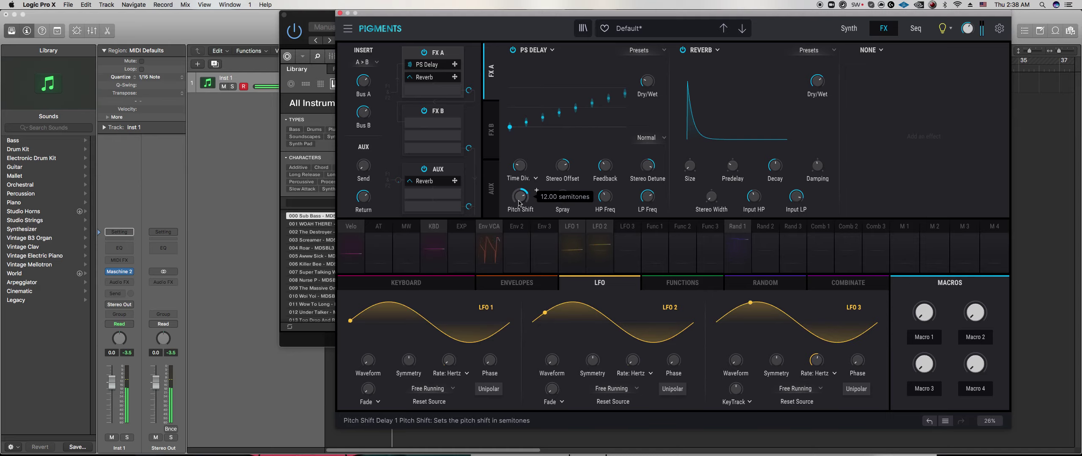
Return to the synth view and raise the Env VCA attack to about 97 ms
click(849, 28)
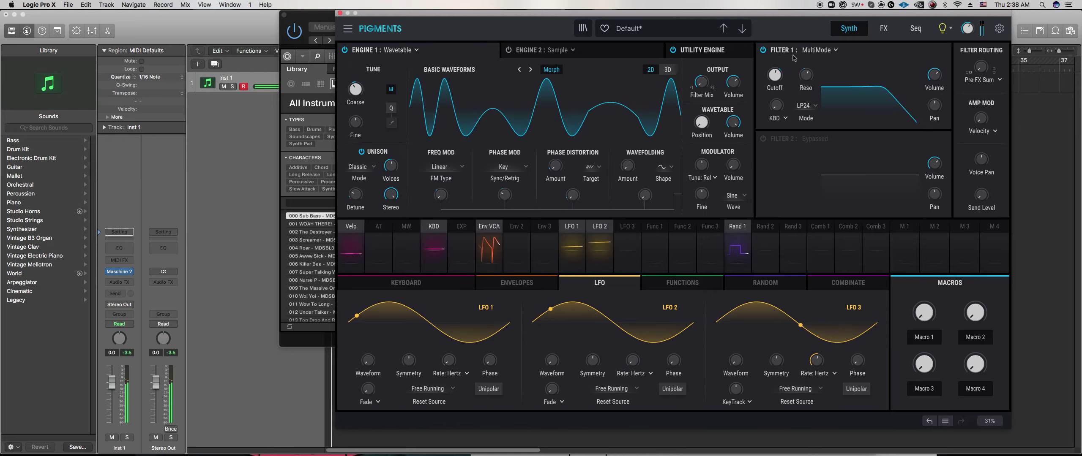
mouse_move(355, 89)
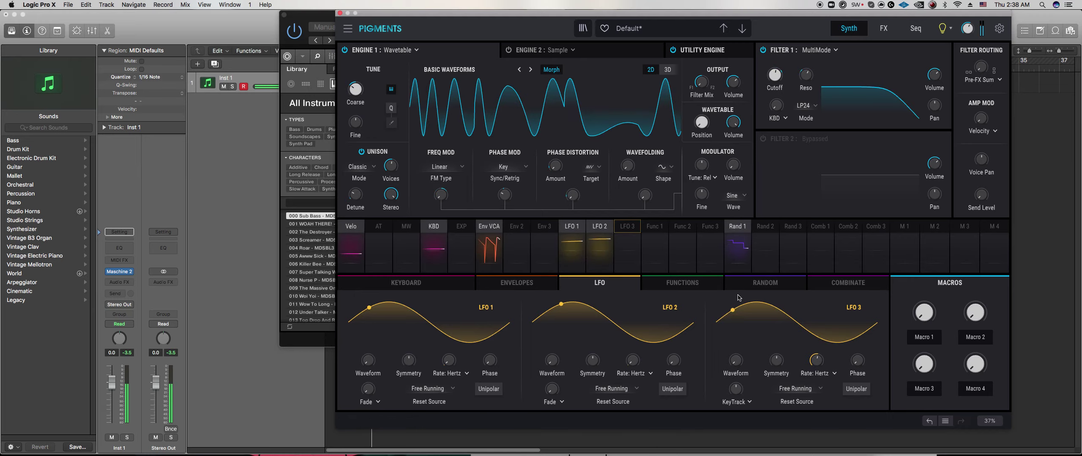
click(516, 282)
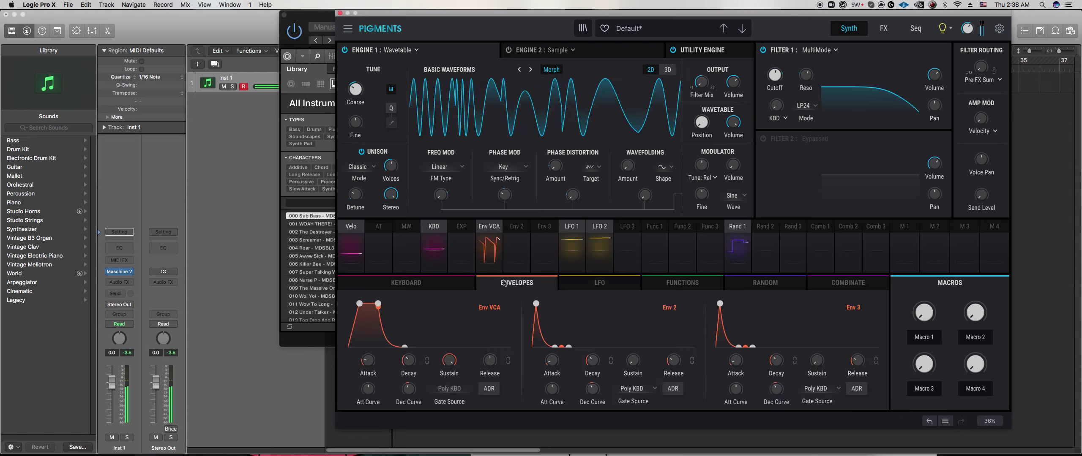
mouse_move(378, 354)
scroll(379, 354, up, 5)
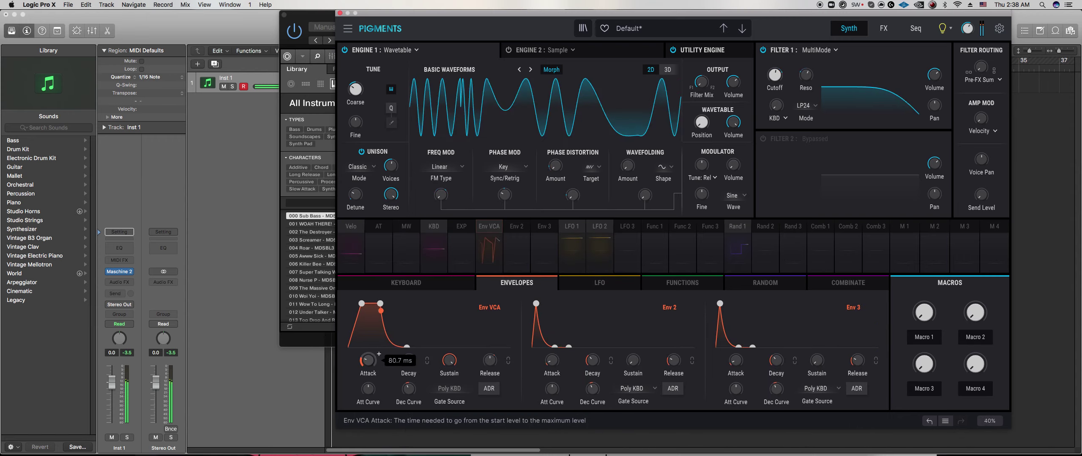
scroll(379, 354, up, 3)
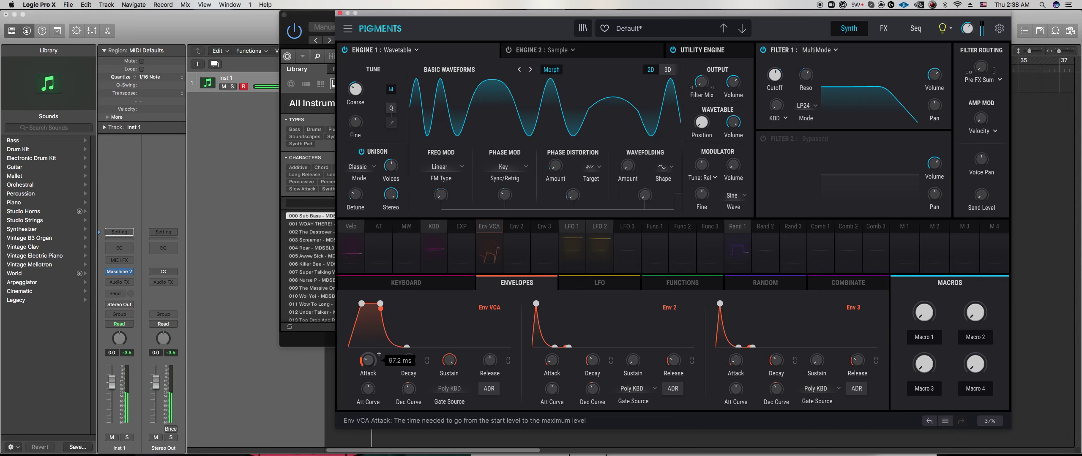
Modulate the Env VCA attack with LFO 2 by an amount of 0.09, and open the keyboard settings
click(599, 236)
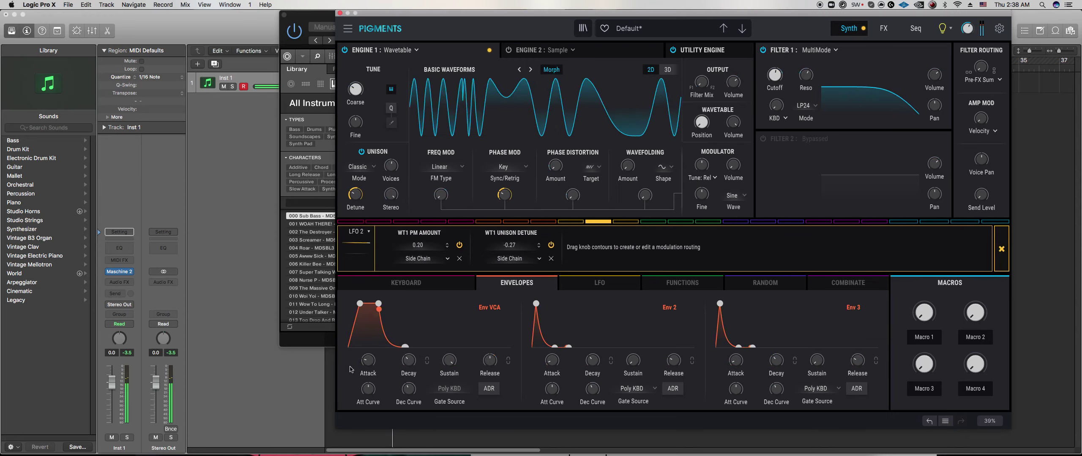
drag(358, 358, 367, 375)
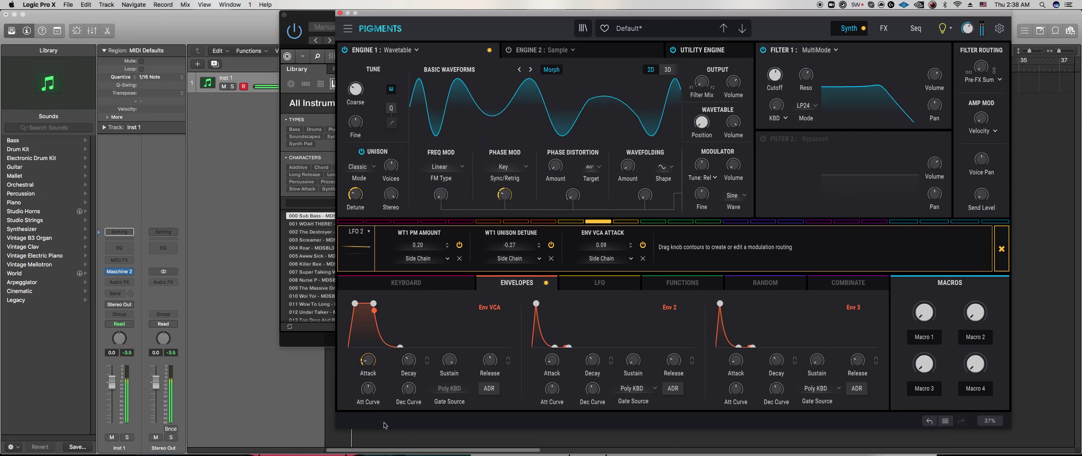
click(444, 284)
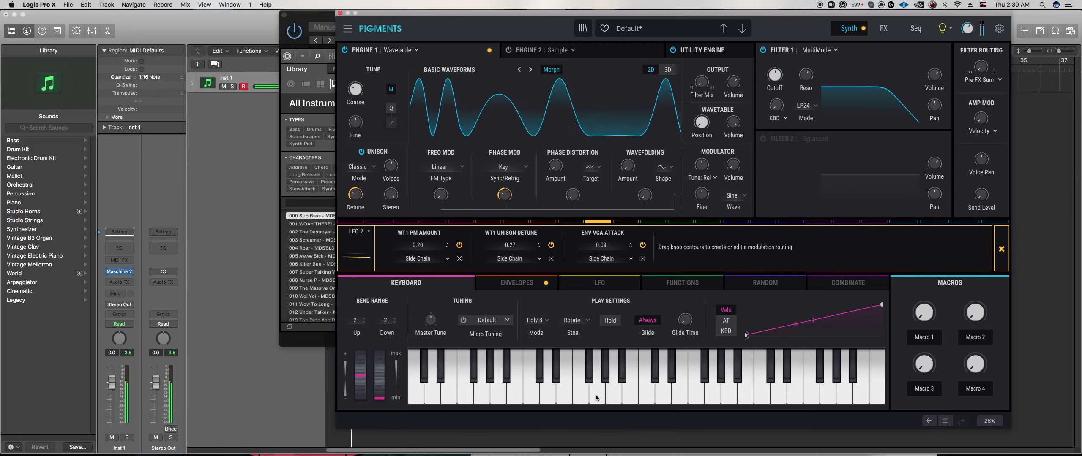
Switch to the Maschine 2 window and add two higher notes to Pattern 1, near beat 1.2 and the start of bar 2
click(298, 342)
scroll(549, 260, down, 5)
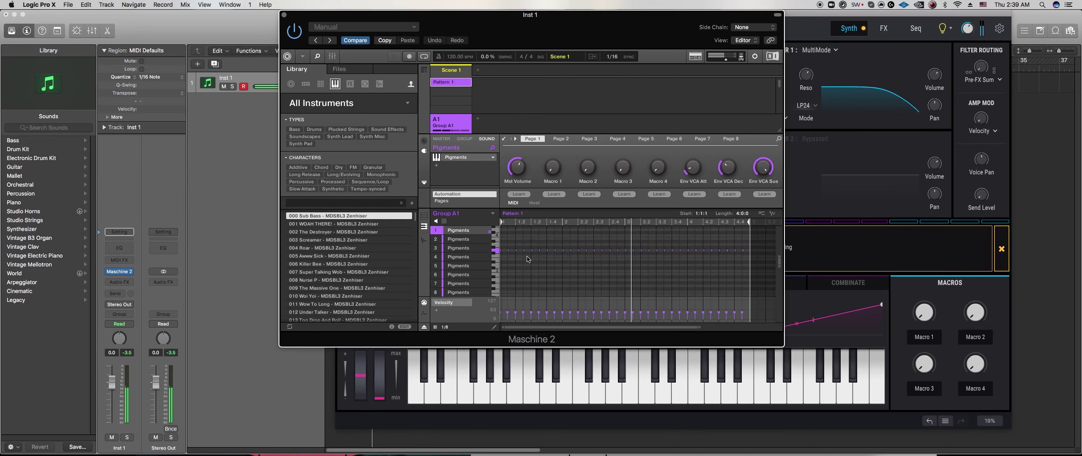
click(518, 268)
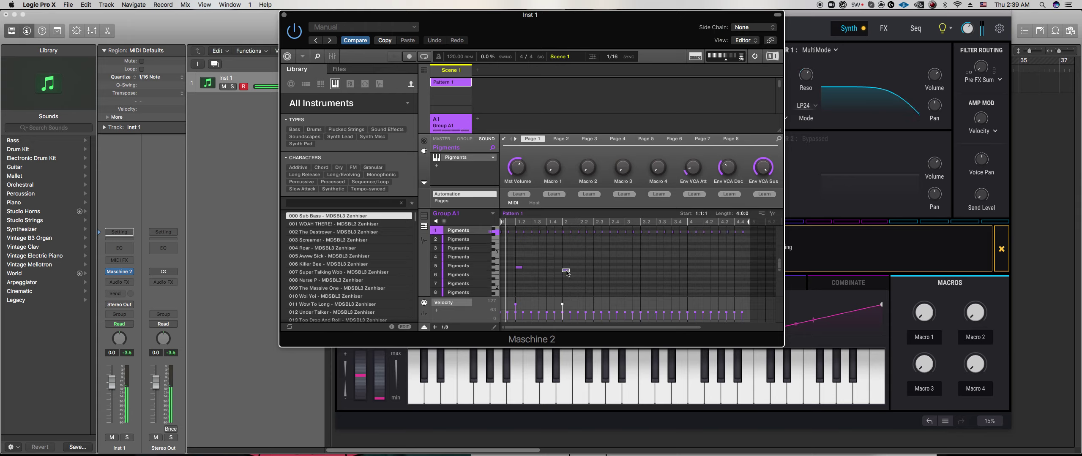
click(565, 268)
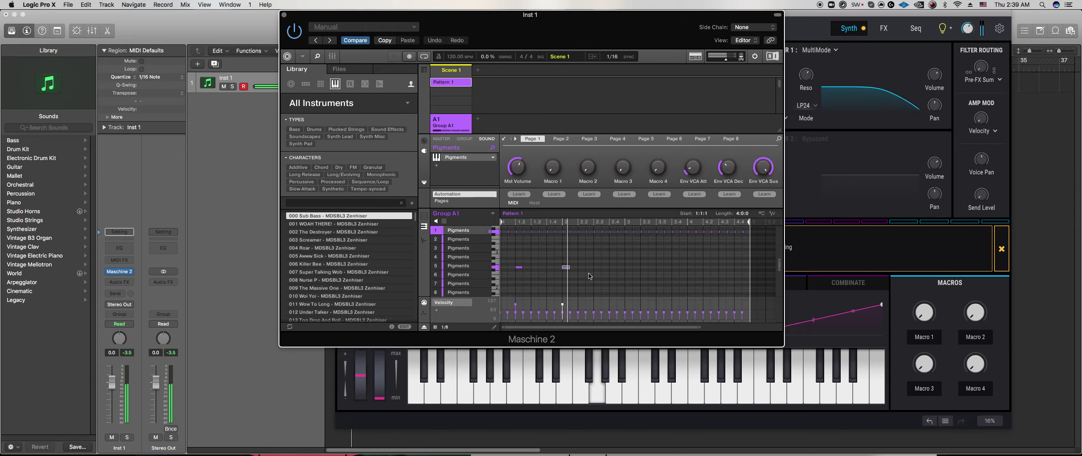
Set the step grid to 1/16 and shift the two new notes one step later
click(456, 329)
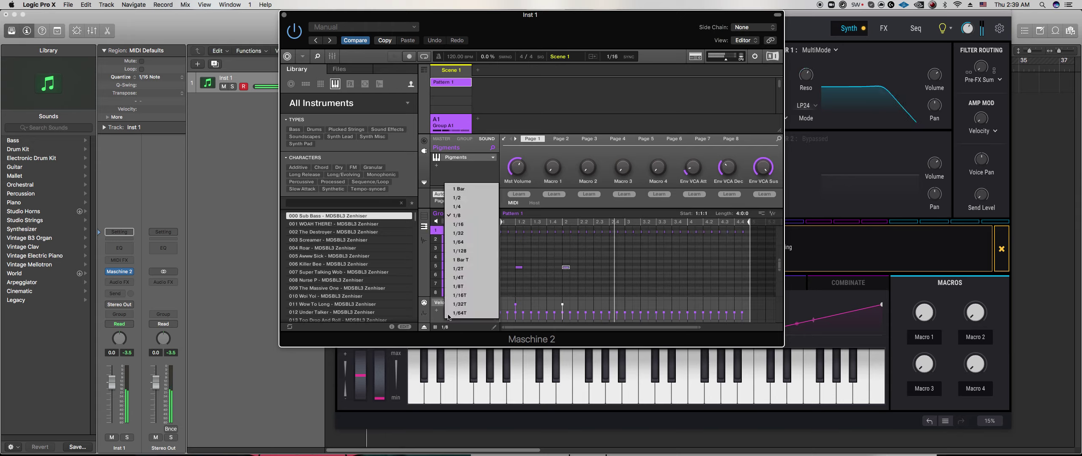
click(472, 226)
drag(512, 250, 538, 271)
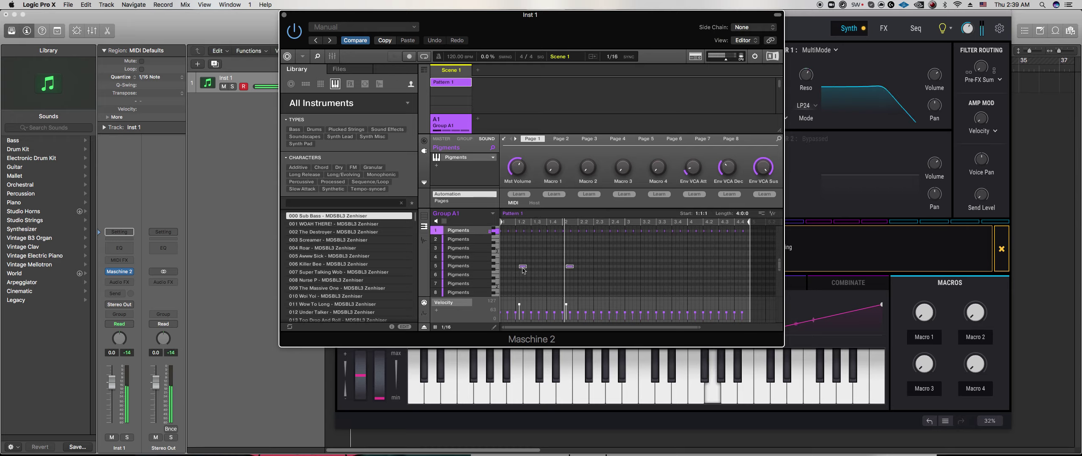
Duplicate the pair of higher notes twice so copies fill the rest of the four-bar pattern
drag(522, 267, 603, 266)
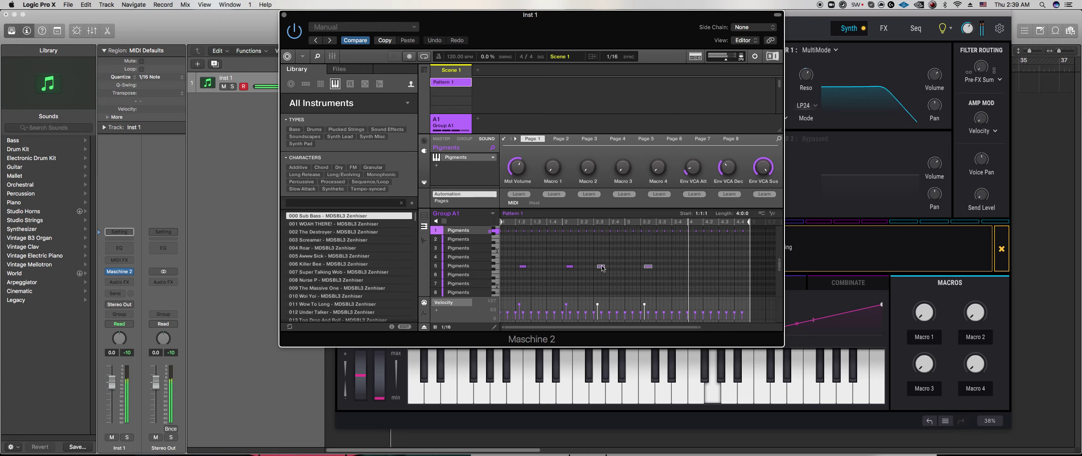
drag(653, 274, 688, 270)
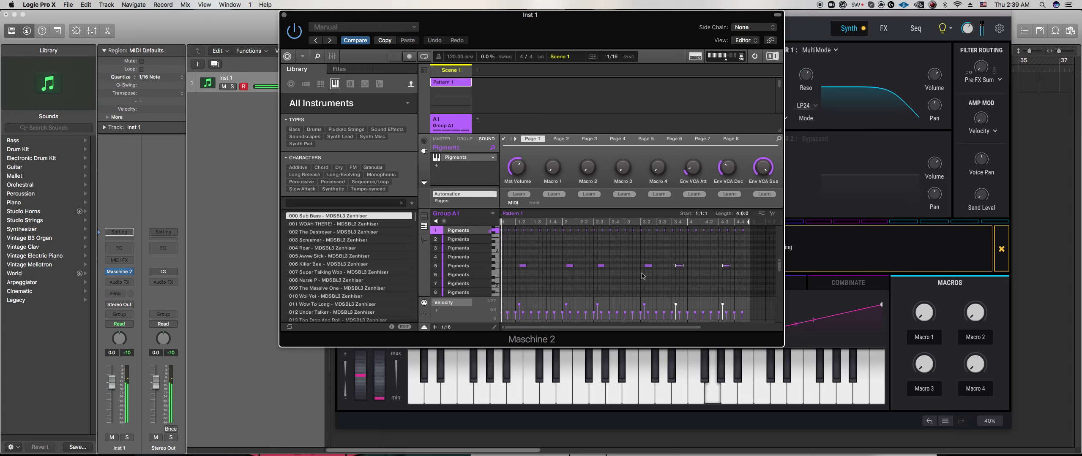
drag(511, 328, 512, 321)
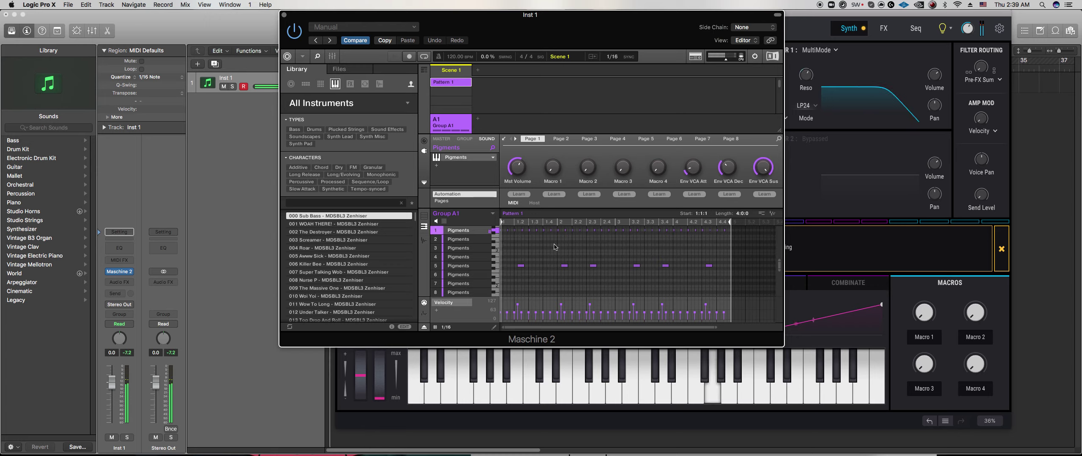
Try to space the six higher notes evenly by moving the second through sixth notes earlier in the pattern
click(564, 265)
drag(564, 266, 549, 268)
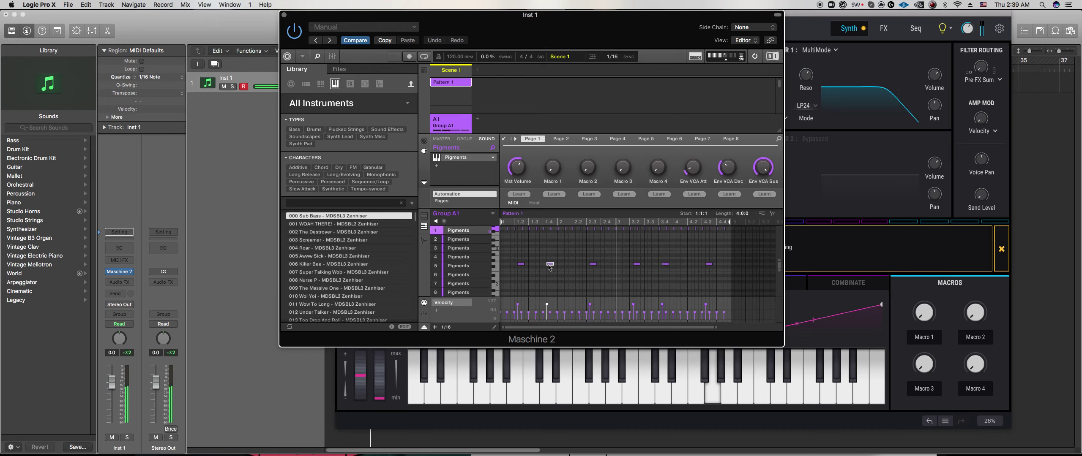
drag(573, 243, 723, 297)
key(Left)
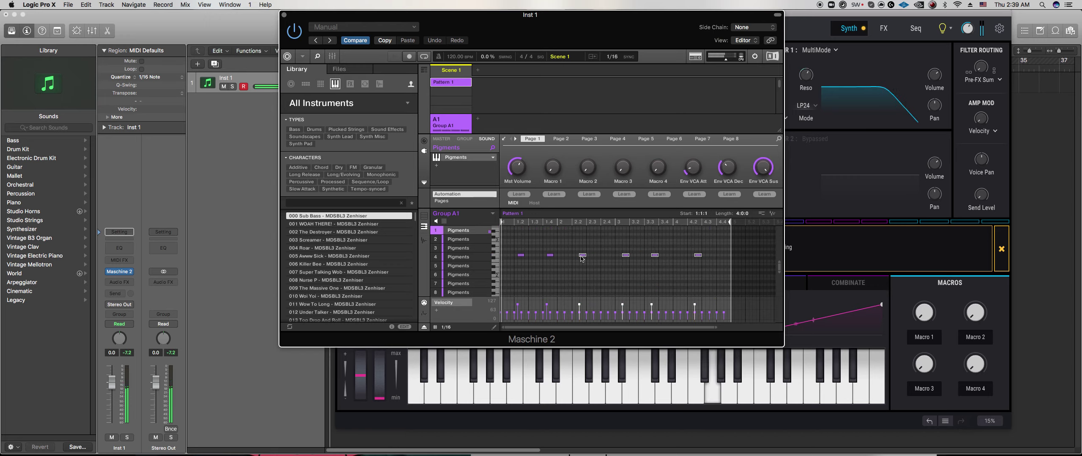
drag(603, 240, 713, 284)
drag(599, 236, 703, 263)
drag(624, 258, 608, 257)
click(669, 237)
drag(680, 255, 667, 256)
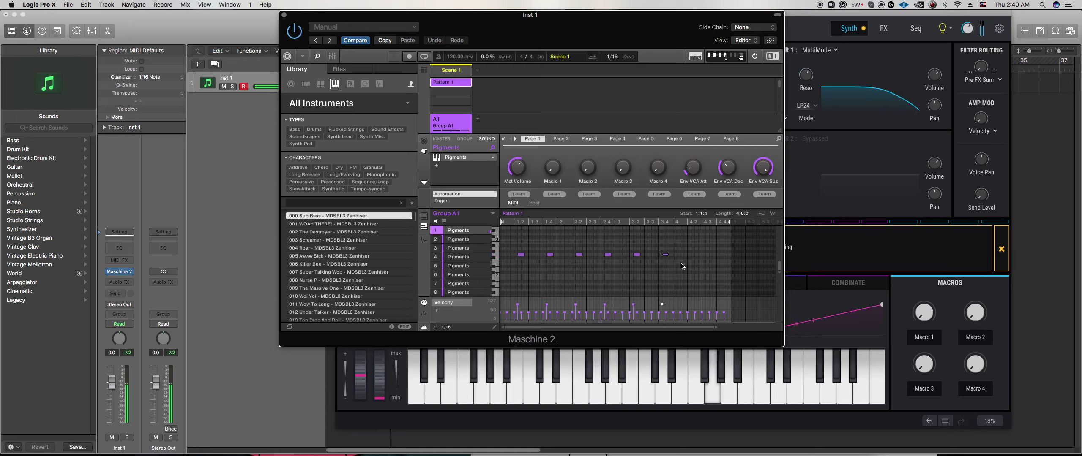
Undo all the moves made to space the higher notes evenly
key(super+z)
key(super+z)
key(super+z)
key(super+z)
key(super+z)
key(super+z)
key(super+z)
key(super+z)
key(super+z)
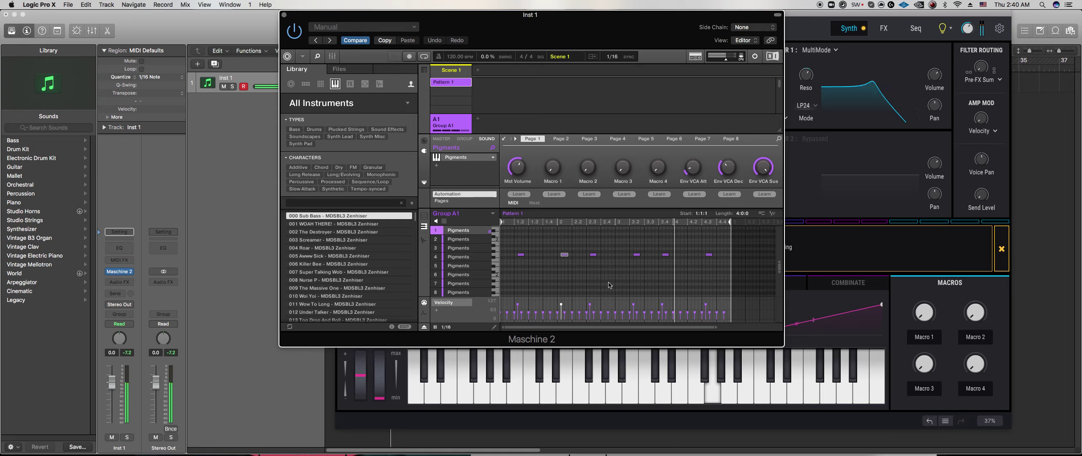
Select all six higher notes in Pattern 1 and lengthen them
drag(509, 235, 717, 263)
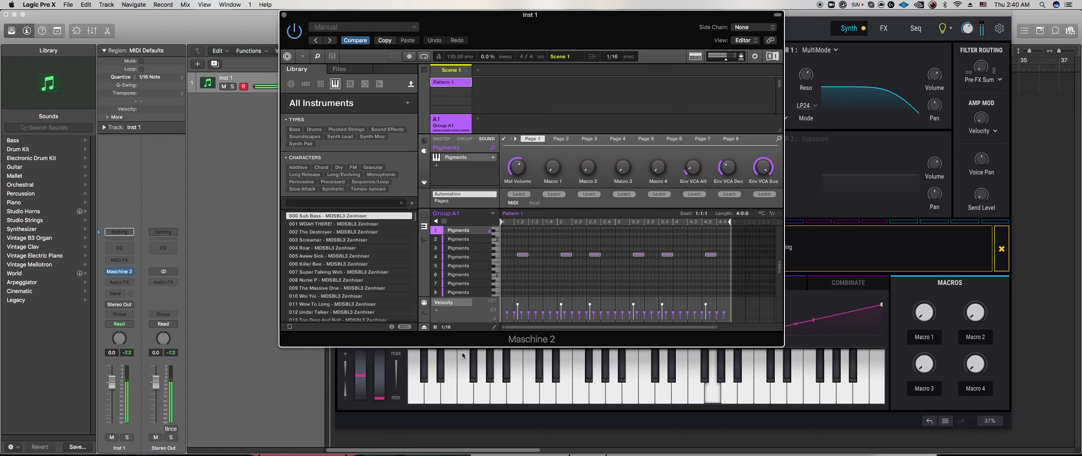
Switch to the Pigments window and reduce the Glide Time in the keyboard play settings
click(499, 352)
mouse_move(695, 313)
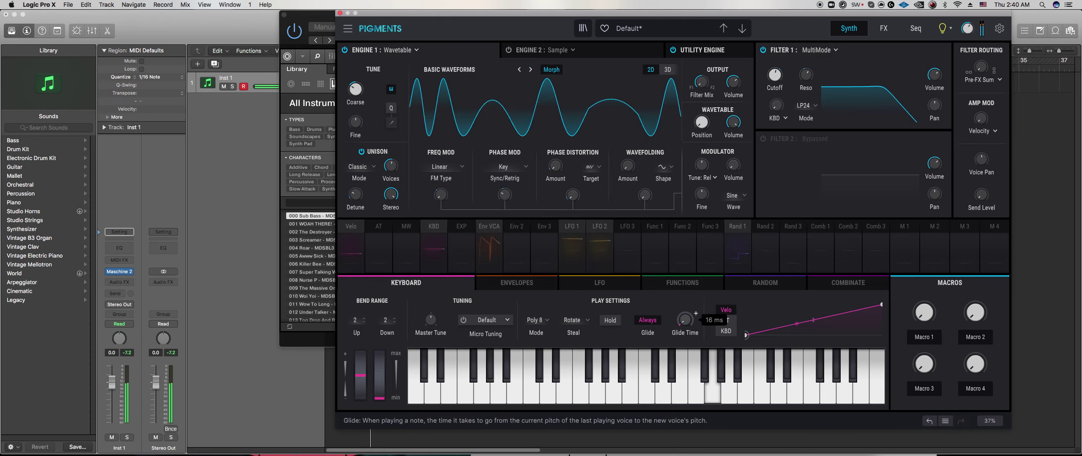
drag(686, 322, 686, 330)
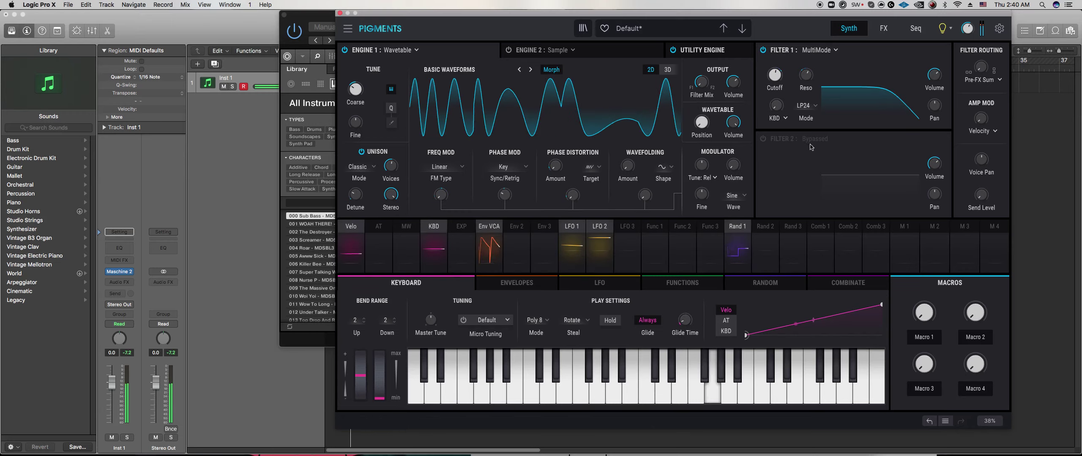
Turn on Filter 2, set its MultiMode type to BP24, and lower its cutoff
click(763, 138)
click(803, 193)
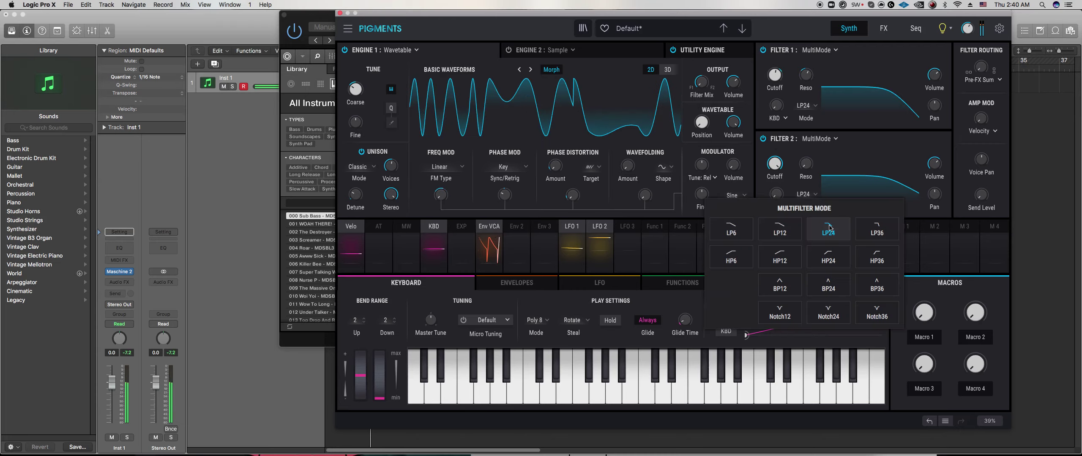
click(828, 284)
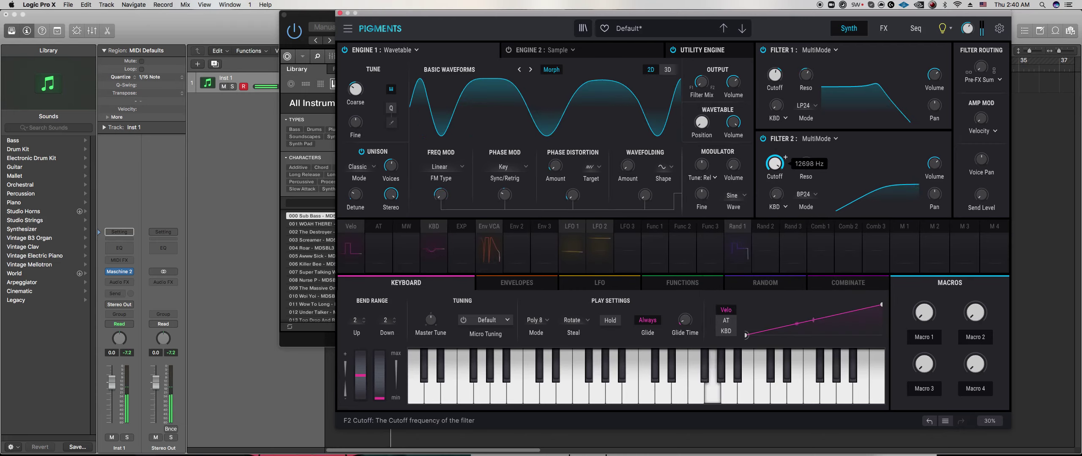
drag(774, 164, 774, 177)
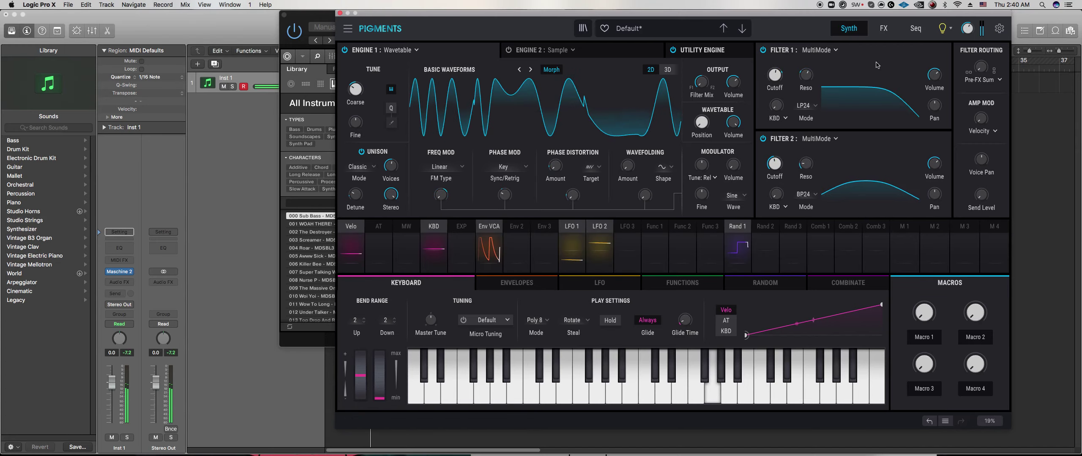
Change Filter 2's mode to BP12 and turn down the wavefolding amount of Engine 1
click(882, 29)
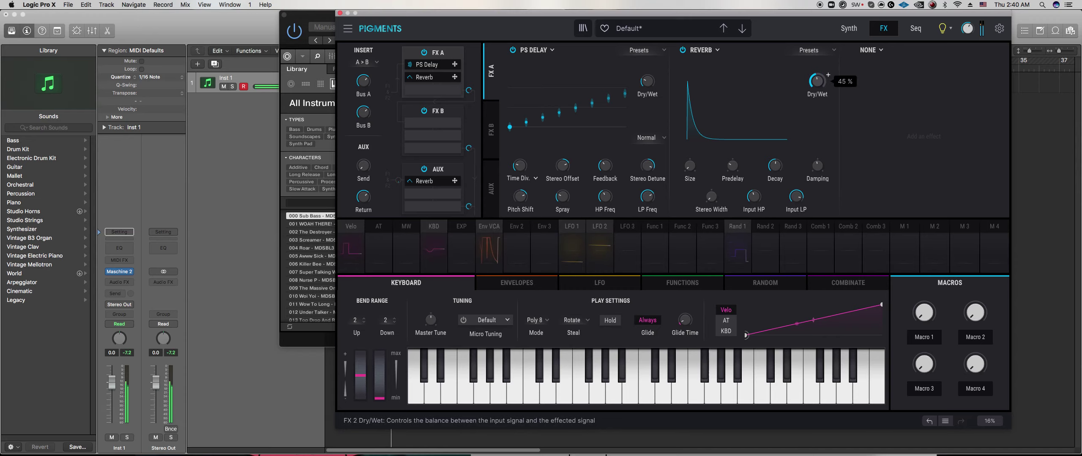
click(849, 28)
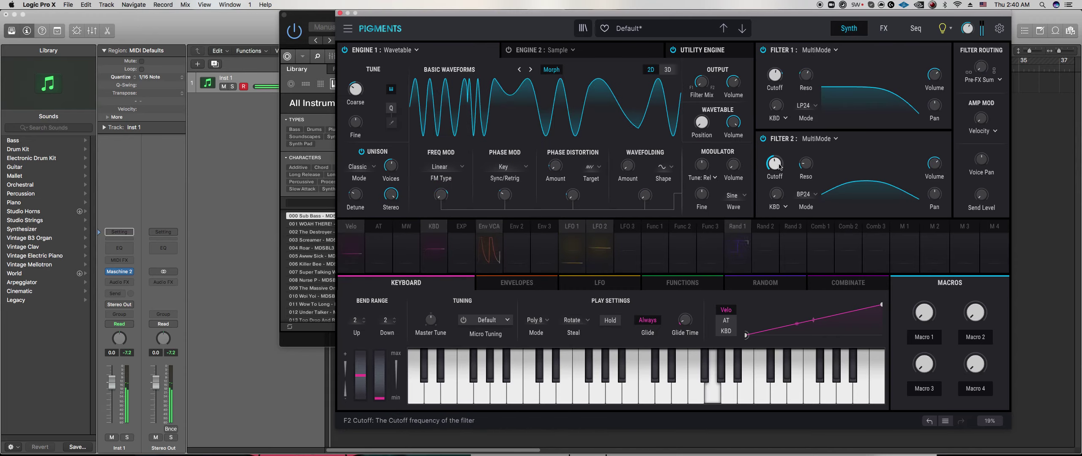
click(805, 194)
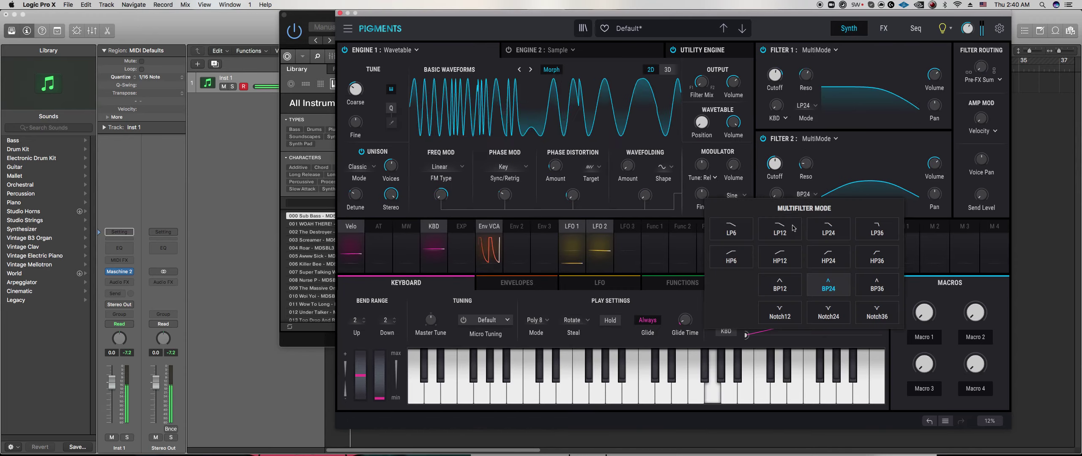
click(779, 287)
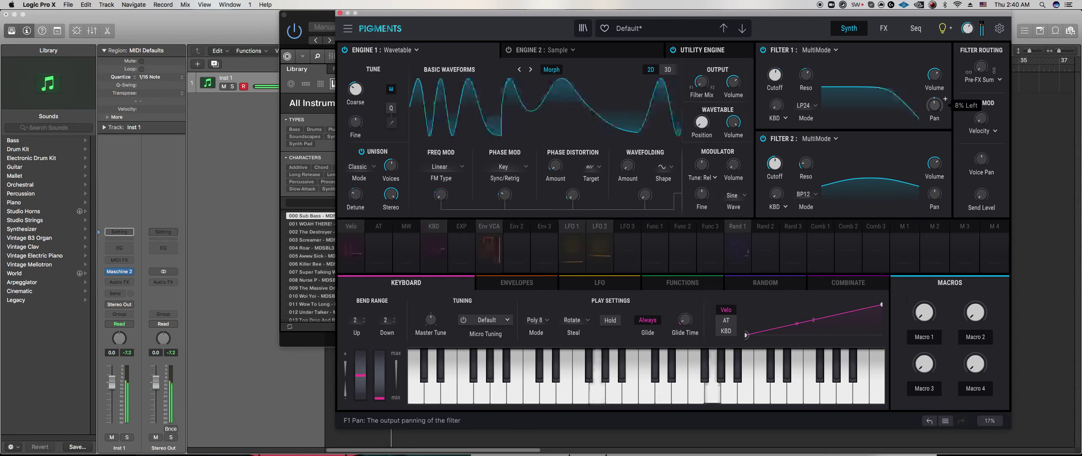
scroll(945, 187, up, 3)
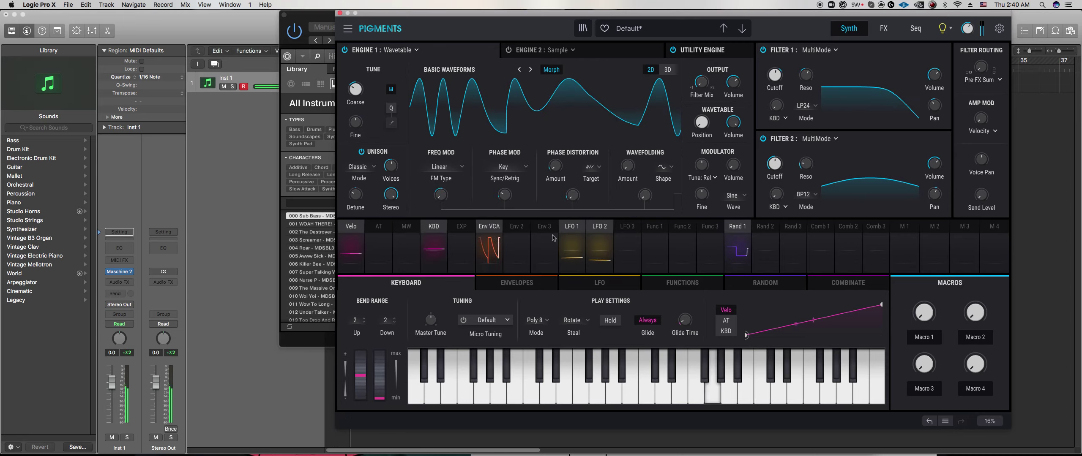
mouse_move(627, 171)
mouse_down()
mouse_move(627, 158)
mouse_move(627, 186)
mouse_up()
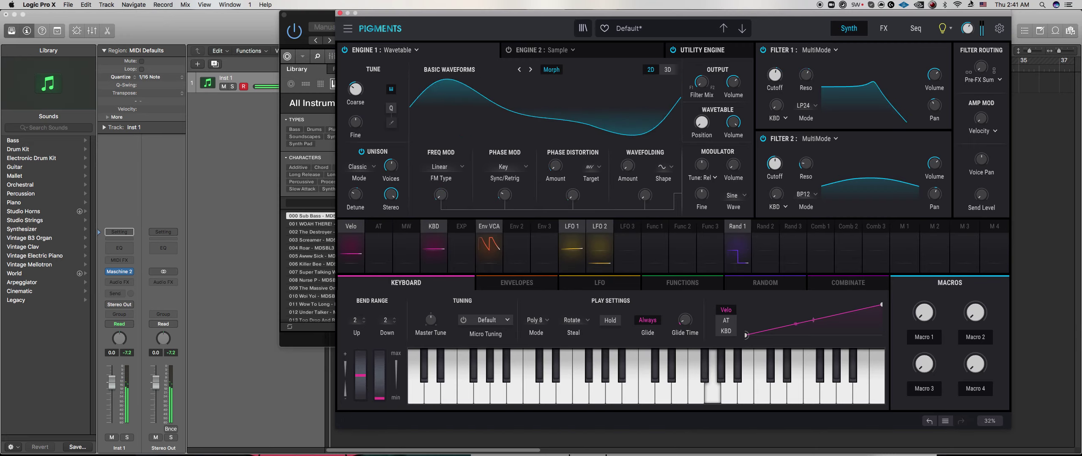
Add a Phaser as the third effect in FX A, following the PS Delay and Reverb
click(893, 30)
mouse_move(822, 81)
click(871, 50)
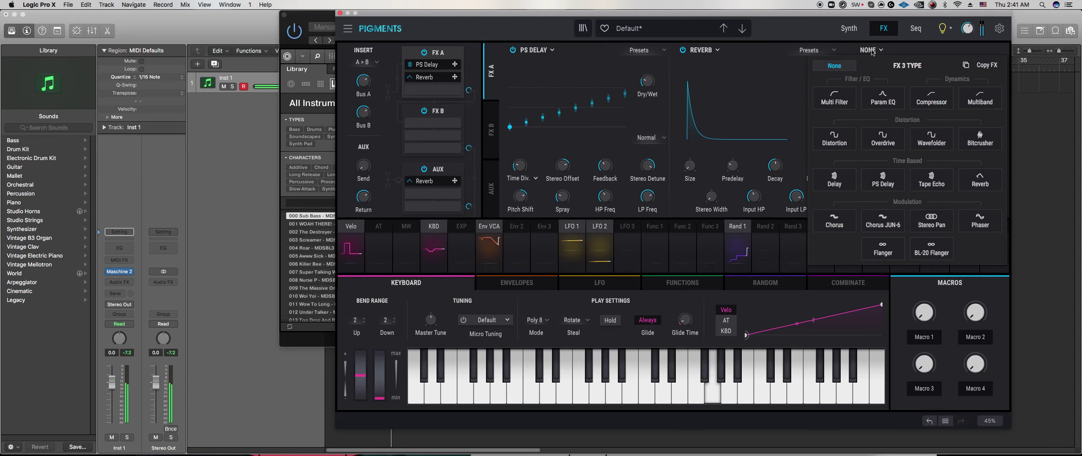
click(980, 221)
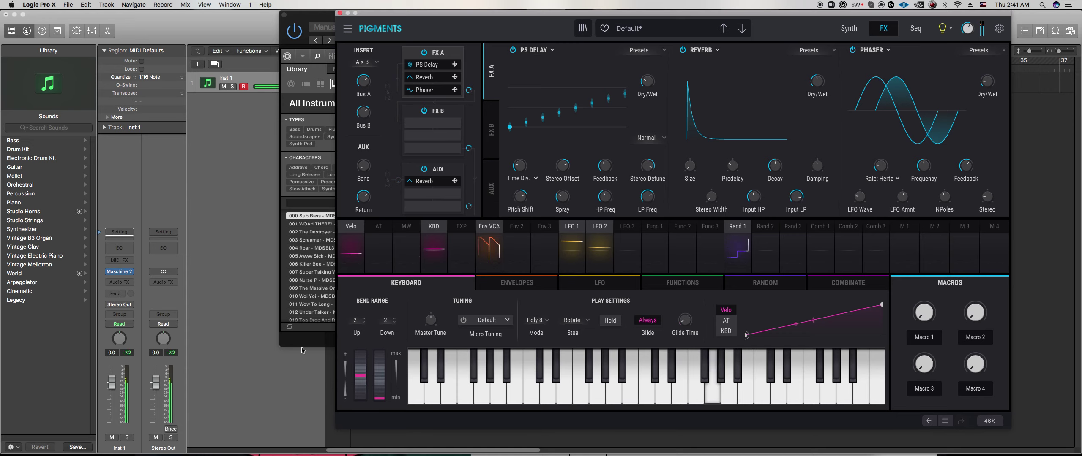
Switch to Maschine, record a long note in Pattern 1, and move it to the start of the pattern
click(317, 342)
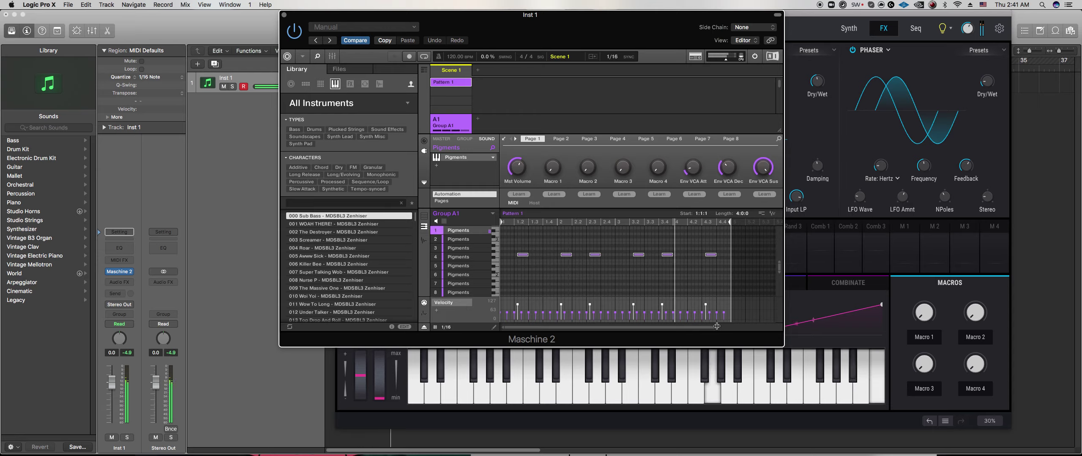
scroll(613, 291, up, 1)
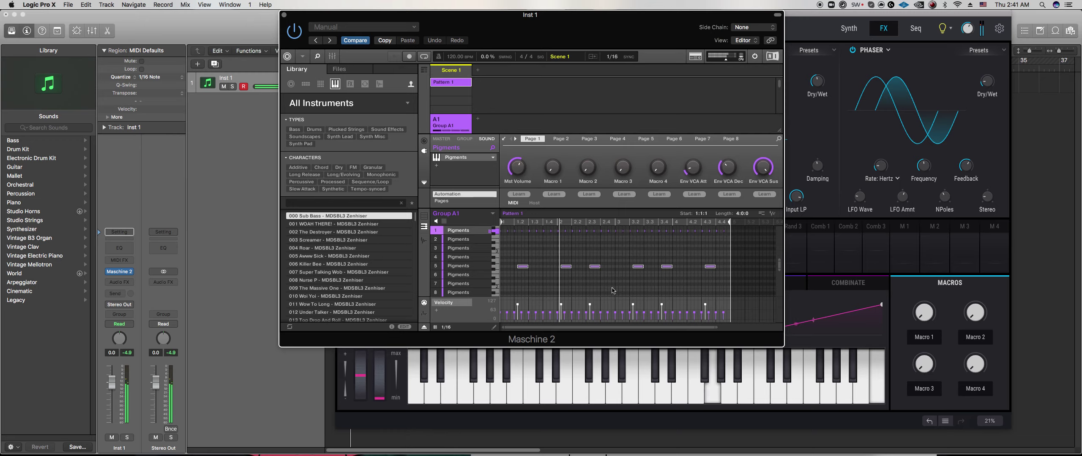
scroll(609, 293, up, 4)
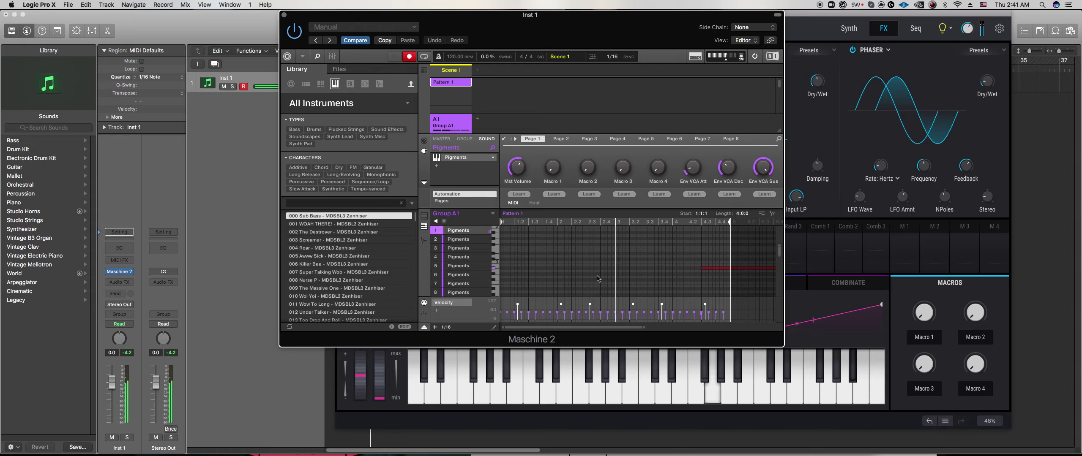
click(705, 269)
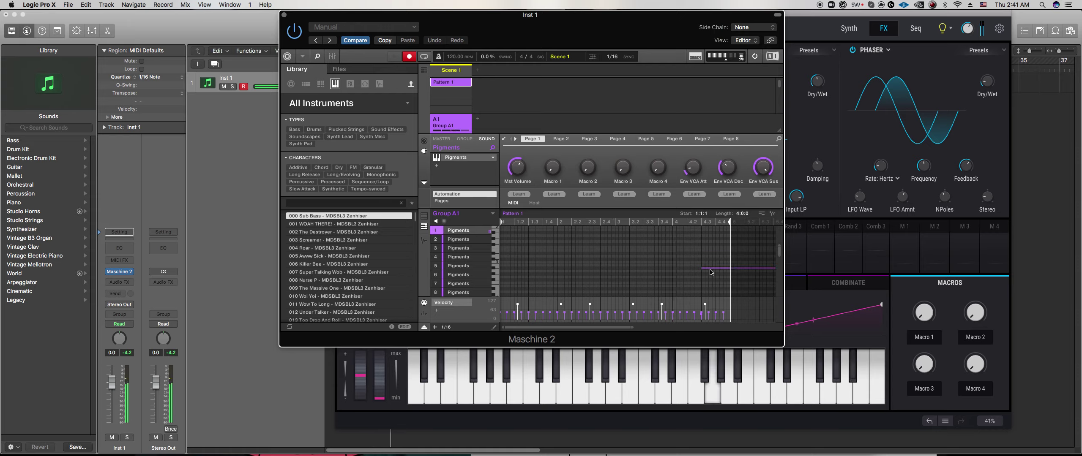
drag(707, 271, 514, 269)
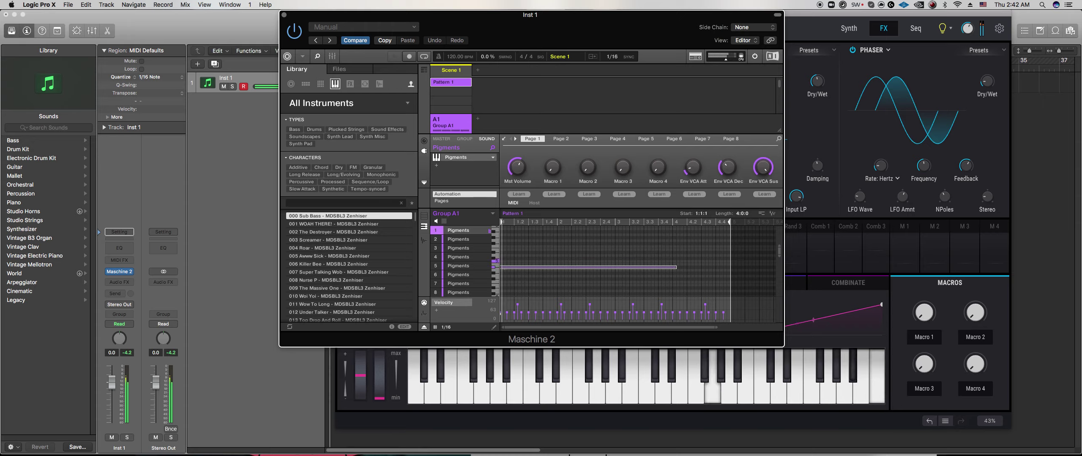
Shorten the long note to fill bars 1 and 2, and stretch a slightly higher note across bars 3 and 4
drag(675, 267, 603, 267)
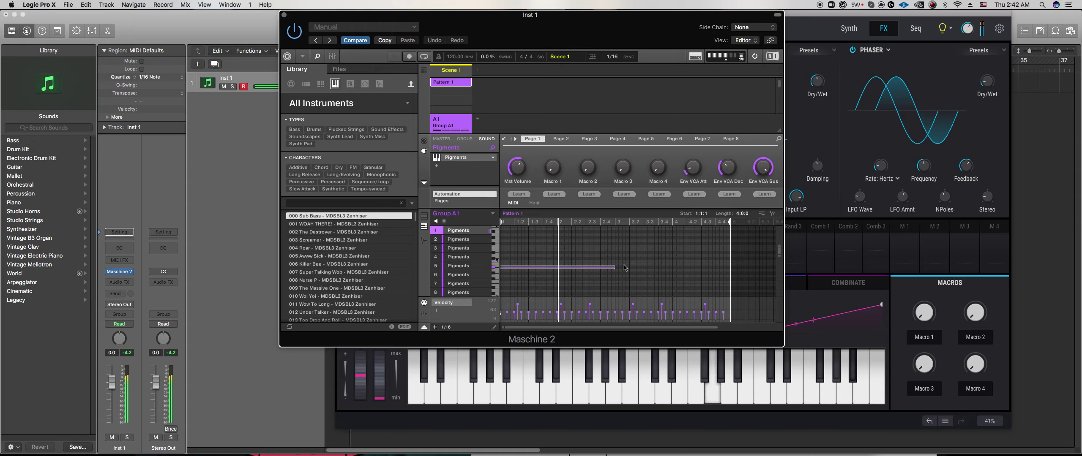
drag(616, 261, 730, 261)
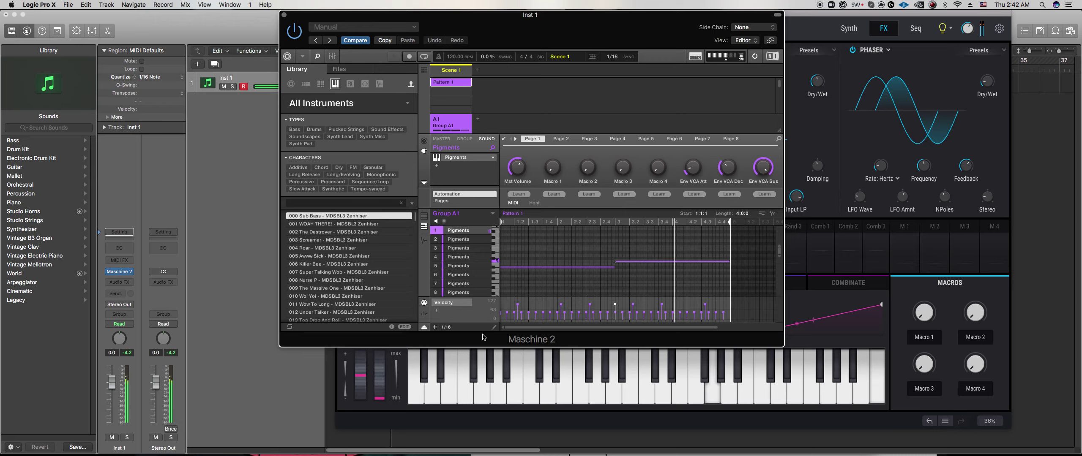
Record two more long notes above the first pair and trim them to end at bar 3 and at the pattern's end
scroll(569, 272, down, 5)
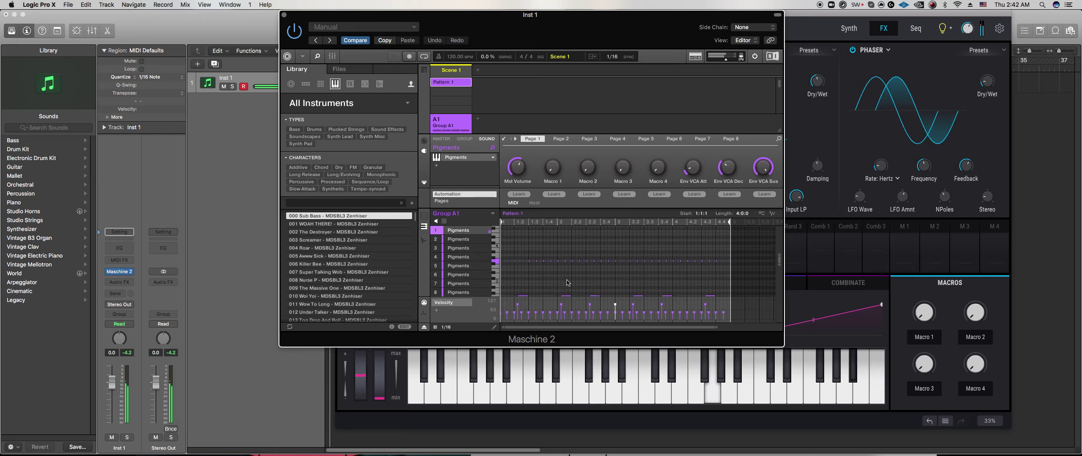
scroll(557, 281, down, 2)
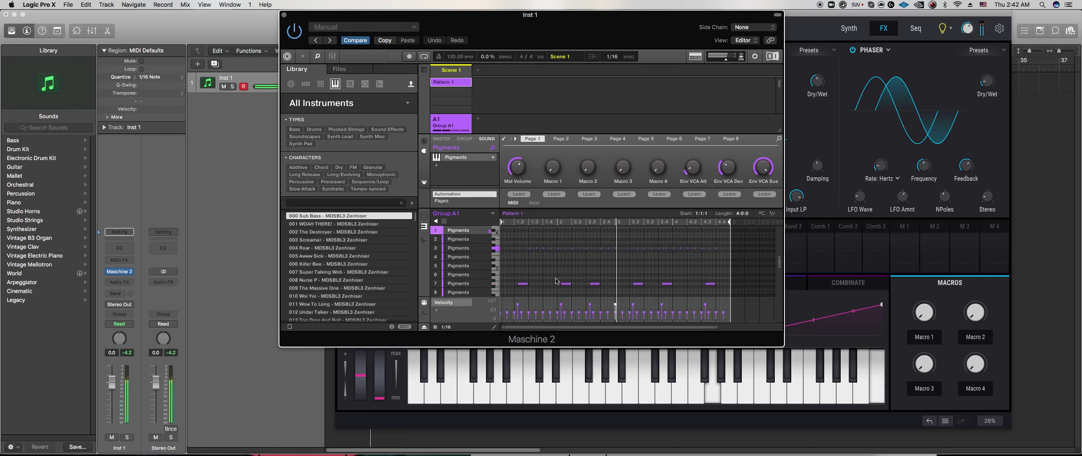
scroll(536, 276, up, 3)
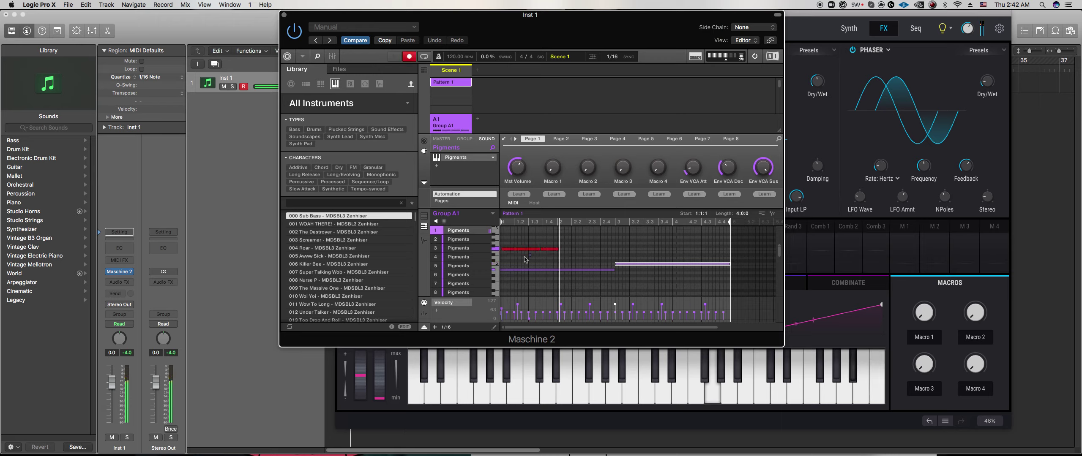
drag(525, 255, 530, 255)
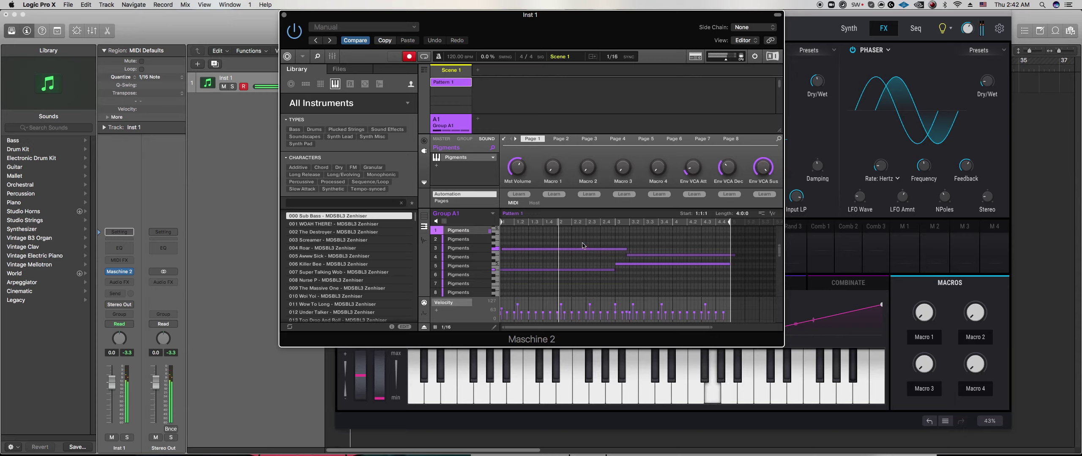
drag(576, 239, 616, 249)
click(699, 252)
drag(723, 255, 730, 255)
click(739, 276)
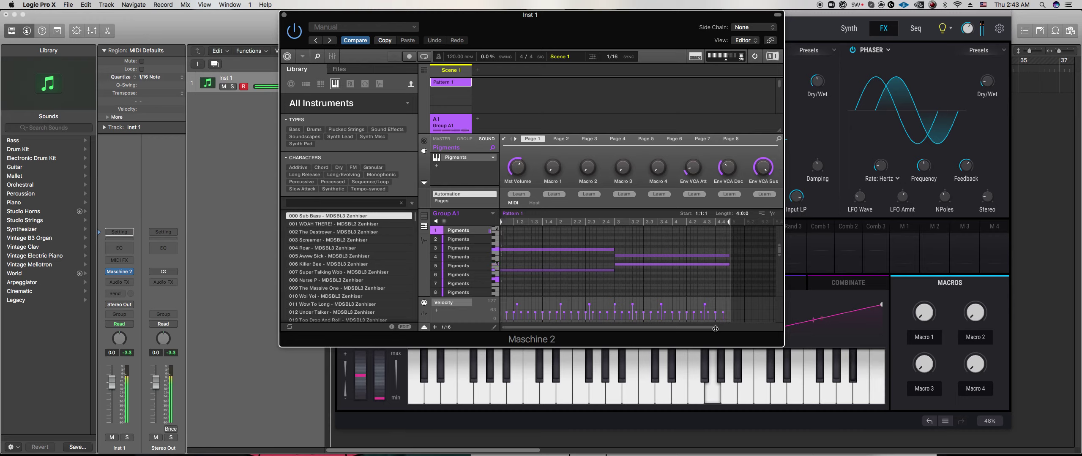
Add a top pair of long notes, one filling bars 3 and 4 and a slightly lower one filling bars 1 and 2
scroll(536, 283, up, 2)
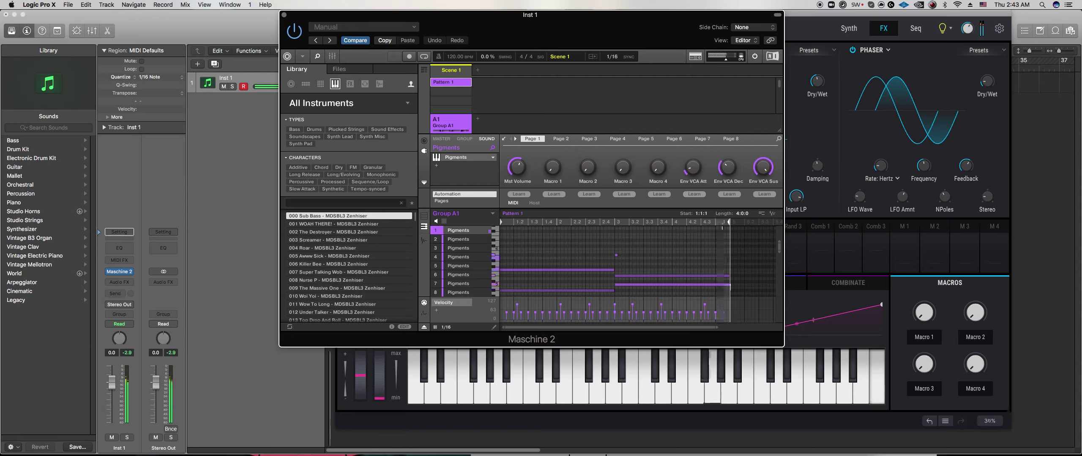
drag(616, 256, 729, 256)
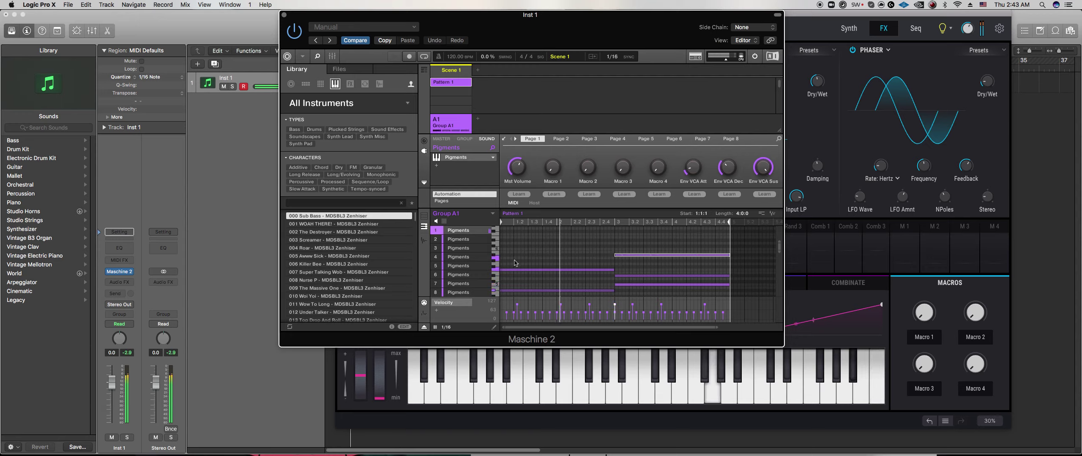
click(501, 258)
drag(501, 258, 613, 257)
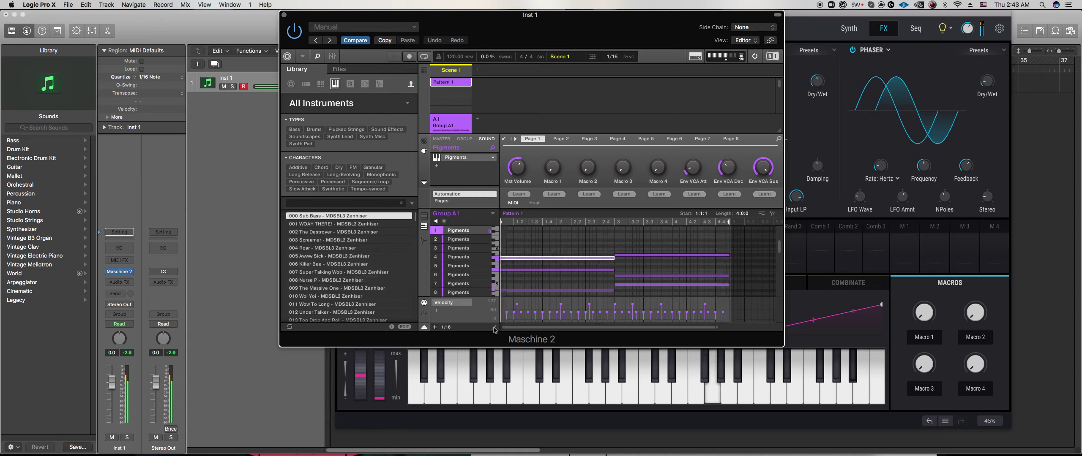
Return to Pigments' synth page and slow the rate of LFO 3 to 0.022 Hz
click(797, 150)
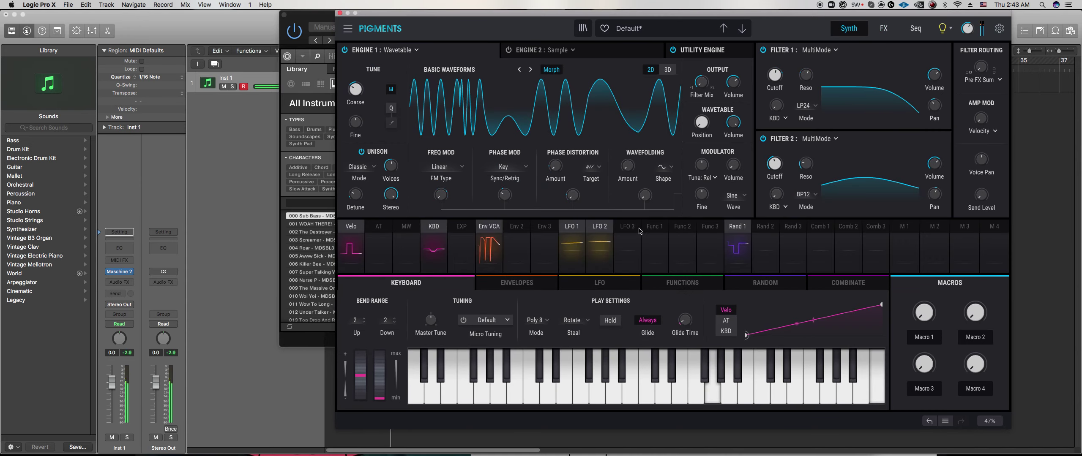
click(627, 243)
click(609, 289)
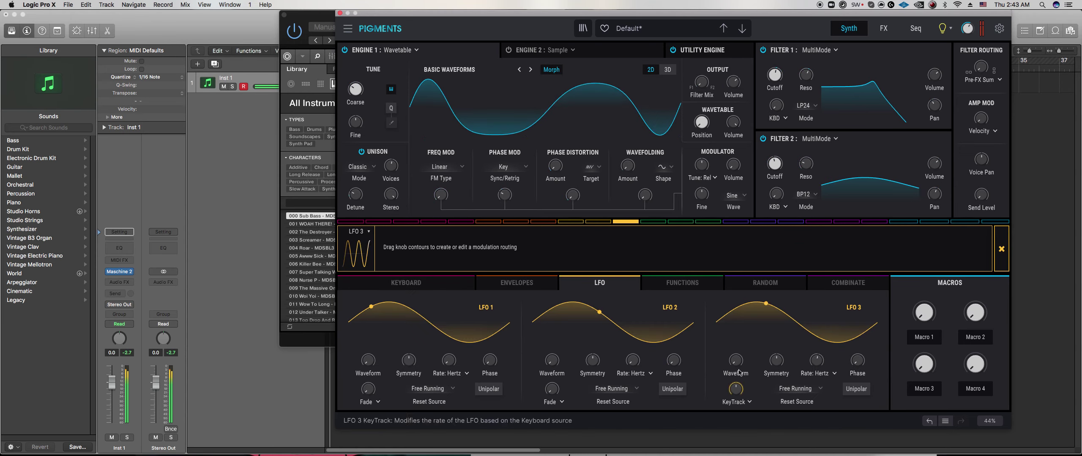
drag(817, 360, 816, 401)
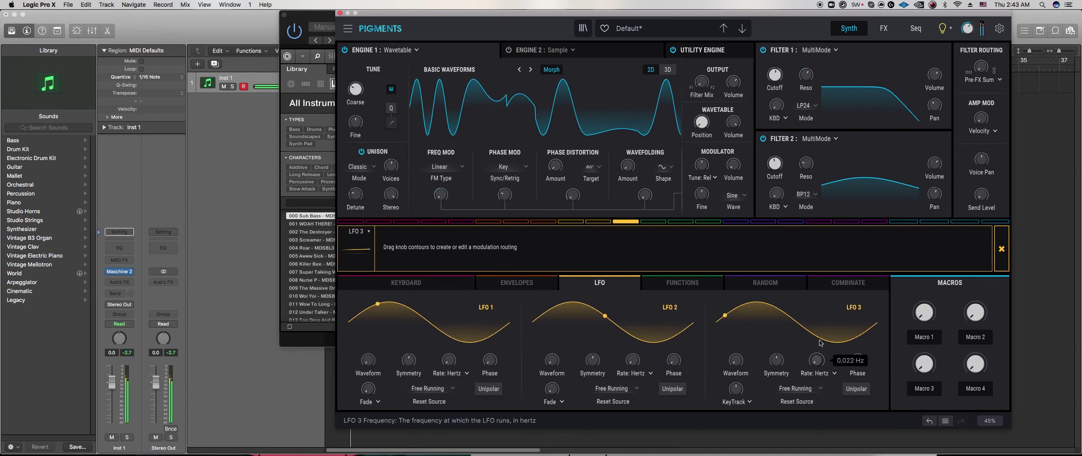
Change Filter 2 to the Surgeon type and set its mode to BP
click(830, 140)
click(862, 177)
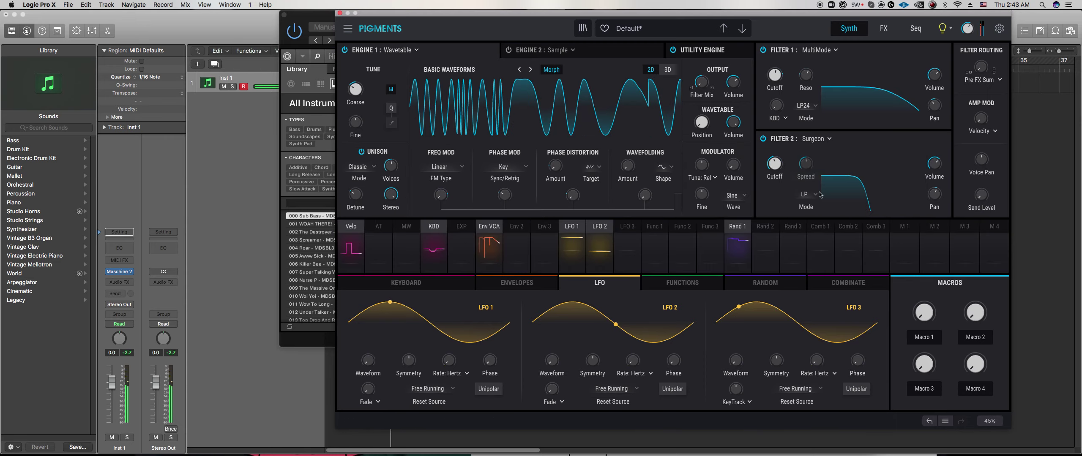
click(807, 195)
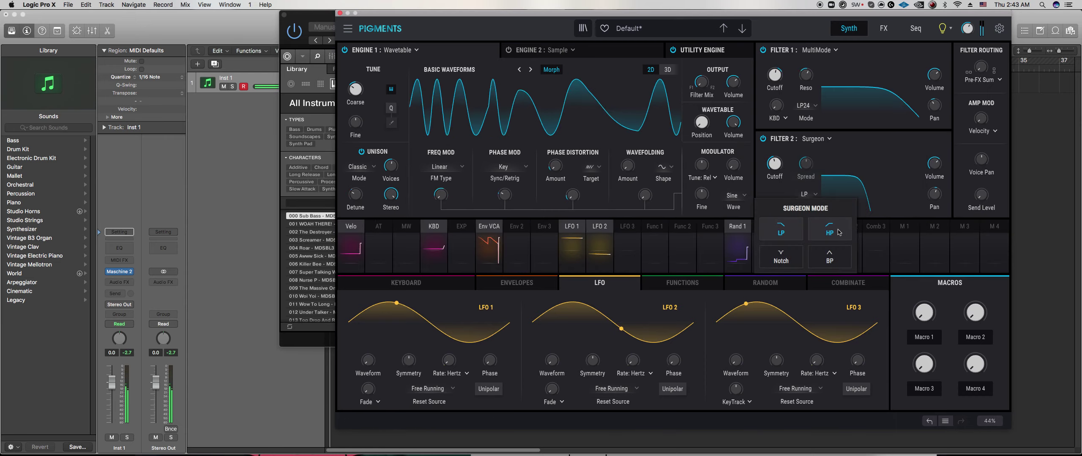
click(811, 257)
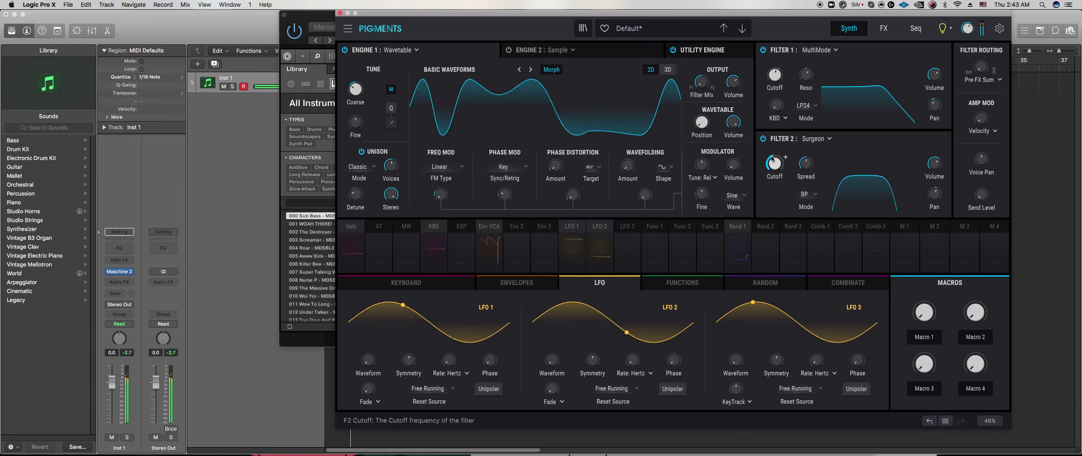
Modulate Filter 2's cutoff with LFO 3 by 0.17 and its spread with Random 1 by 0.33
click(630, 235)
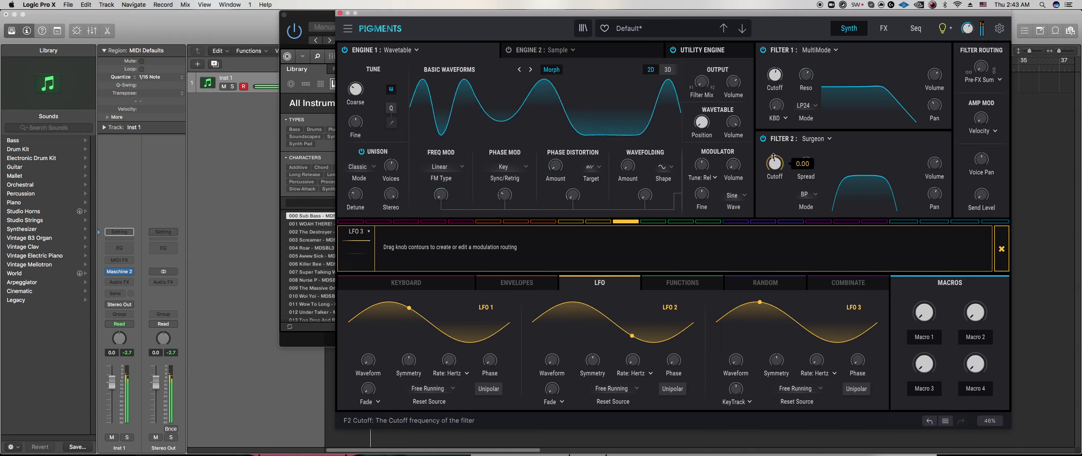
drag(774, 165, 775, 162)
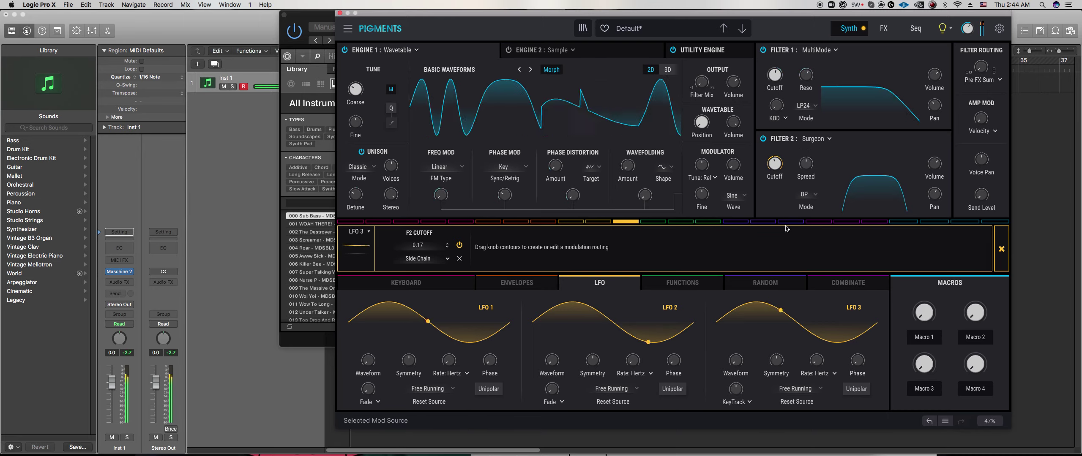
click(736, 222)
drag(806, 161, 805, 158)
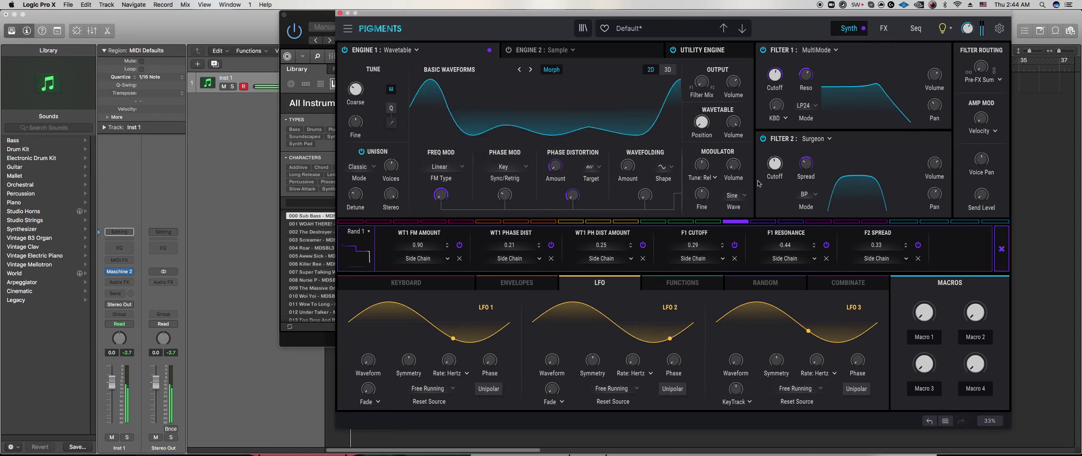
Increase LFO 3's modulation of Filter 2's cutoff to 0.28 and close the routing view
click(625, 222)
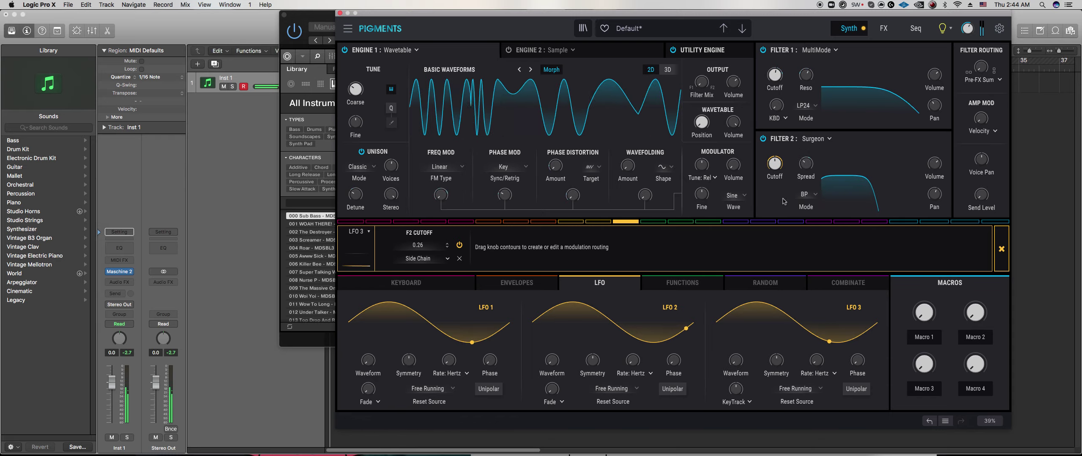
mouse_move(773, 160)
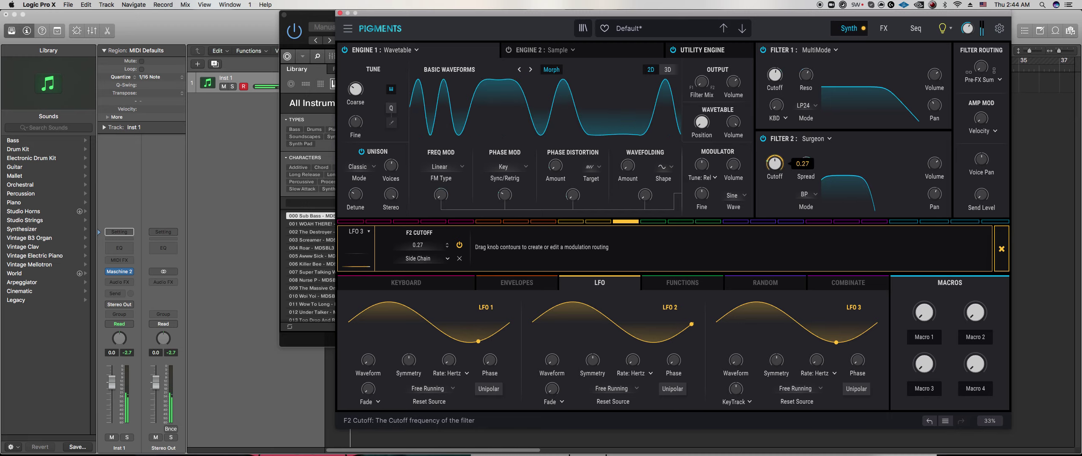
drag(773, 161, 773, 159)
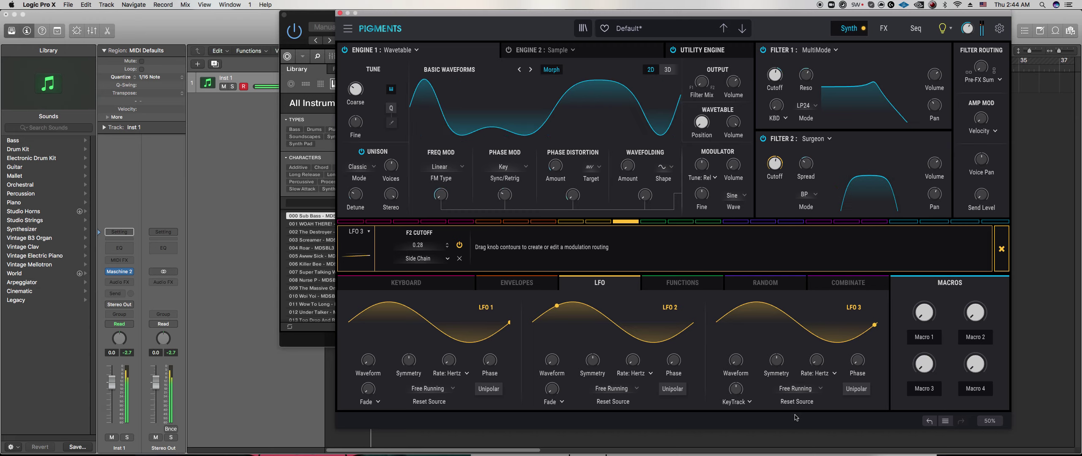
click(742, 425)
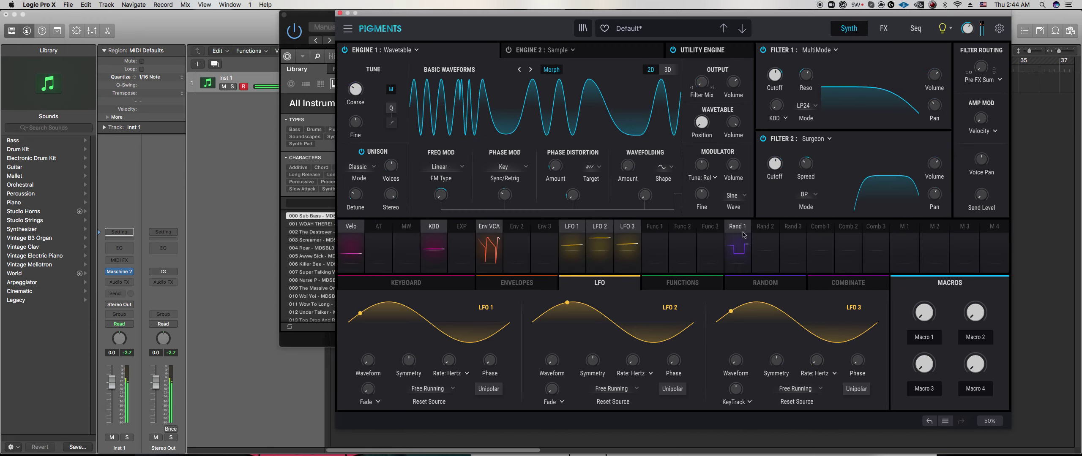
Reset Random 1's modulation of Filter 2's spread to 0.00 and reduce LFO 3's cutoff modulation to 0.13
click(737, 247)
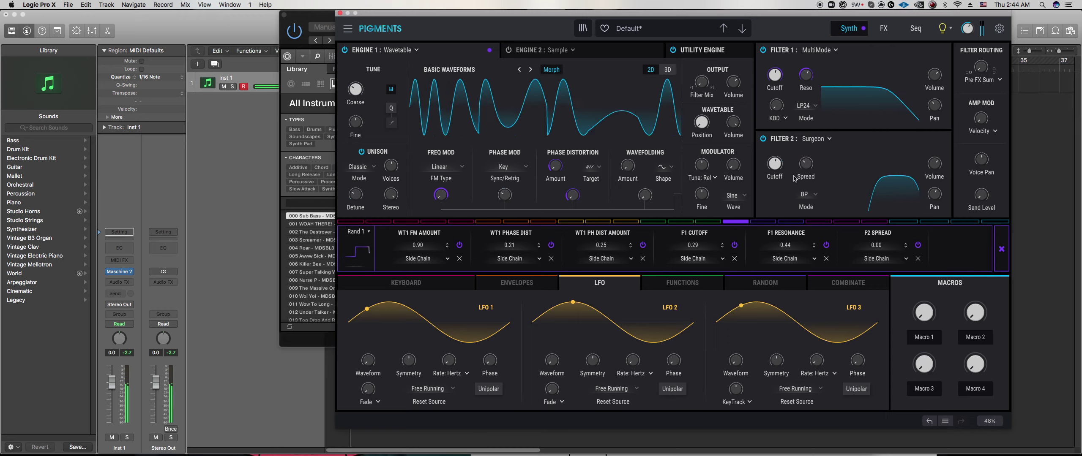
double_click(799, 160)
click(625, 222)
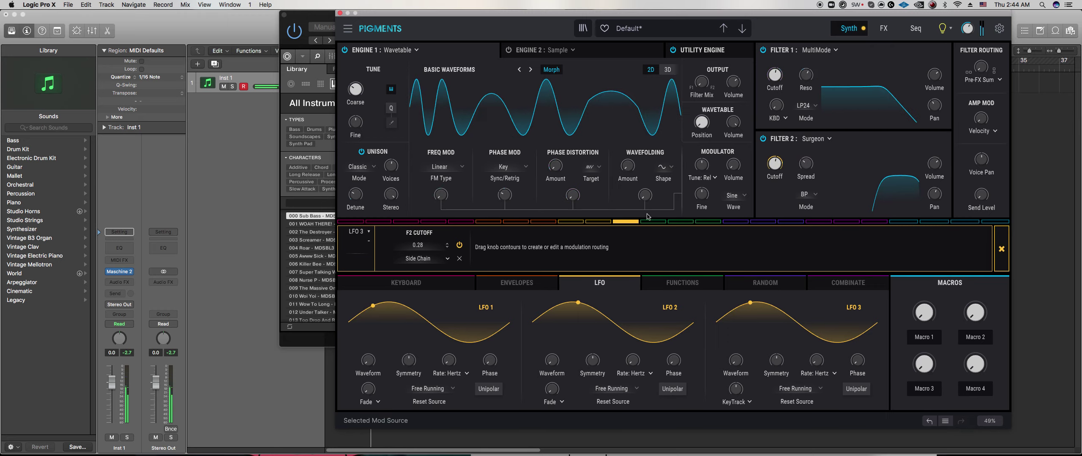
mouse_move(775, 163)
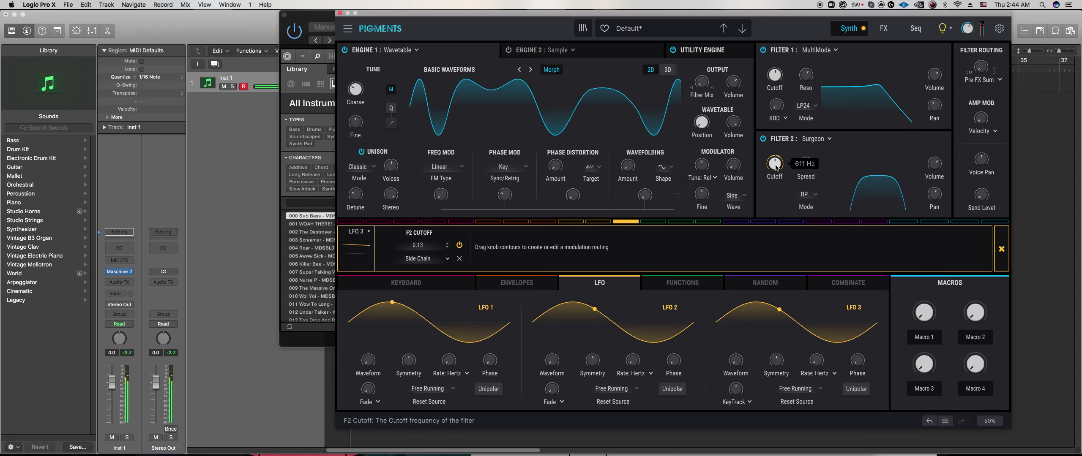
Set Function 1 to Run mode with its rate in Hertz and shape it as a triangle peaking at time 0.500
click(661, 221)
click(676, 284)
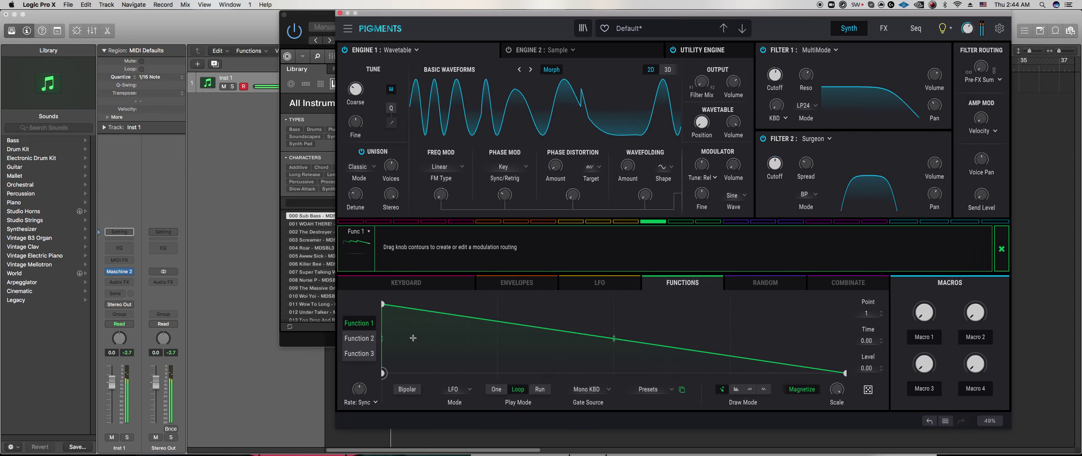
click(545, 391)
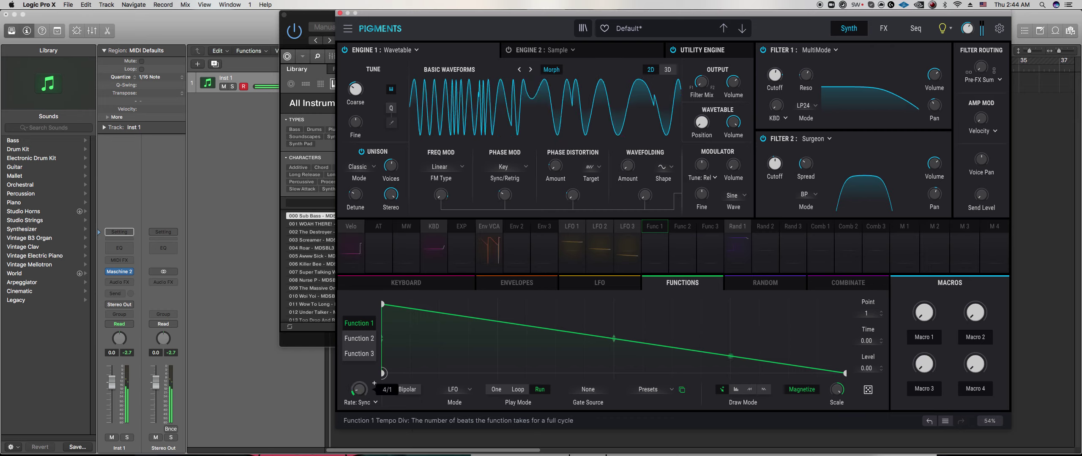
click(376, 403)
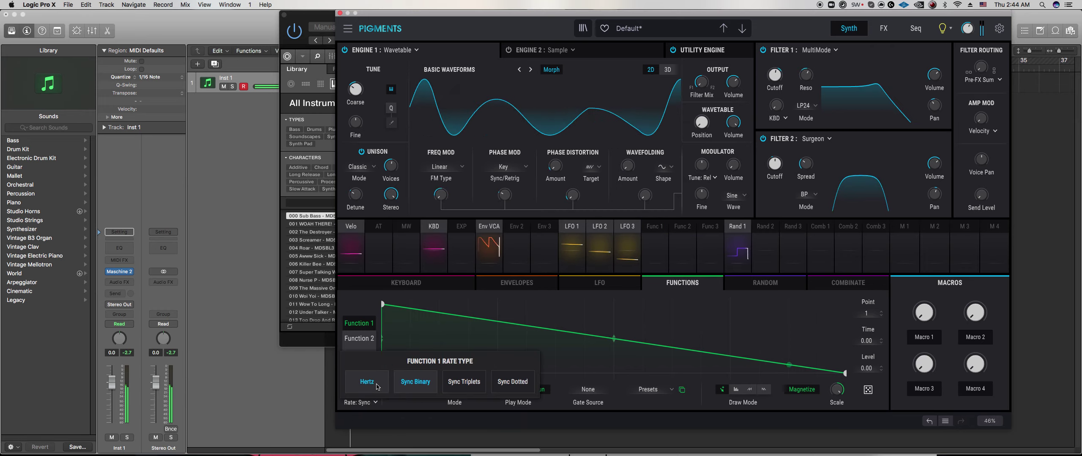
click(370, 380)
click(383, 305)
drag(385, 307, 613, 304)
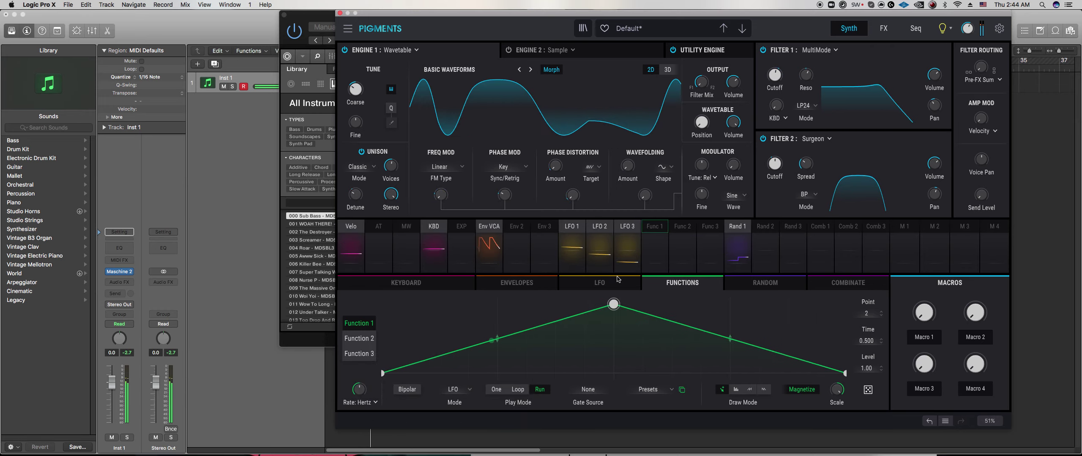
Modulate Filter 2's spread with Function 1 by 0.32 and slow the function's rate to 0.011 Hz
click(651, 229)
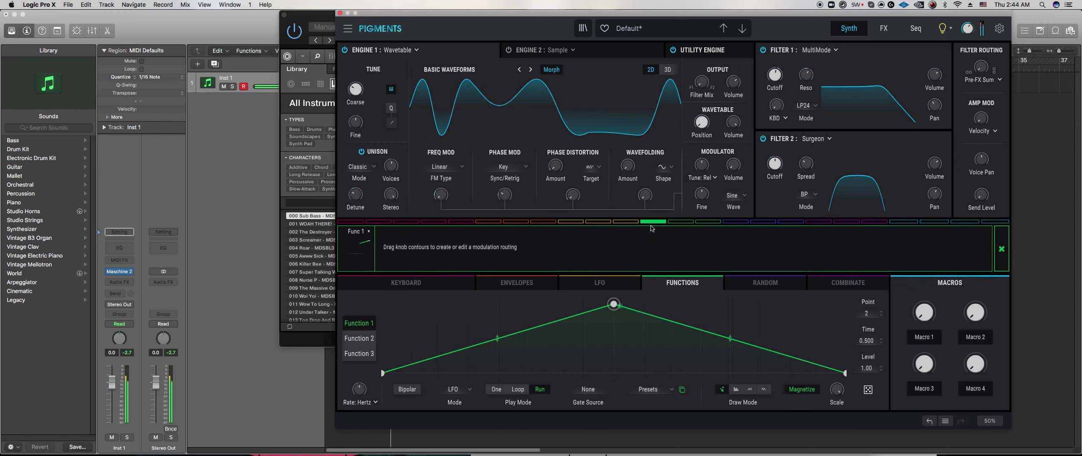
drag(799, 153, 799, 148)
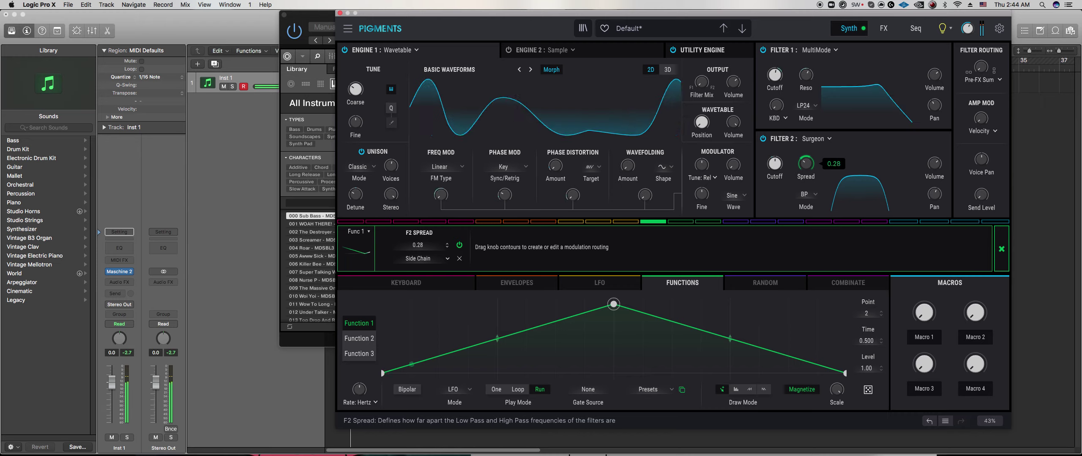
drag(798, 130, 797, 128)
drag(359, 389, 359, 394)
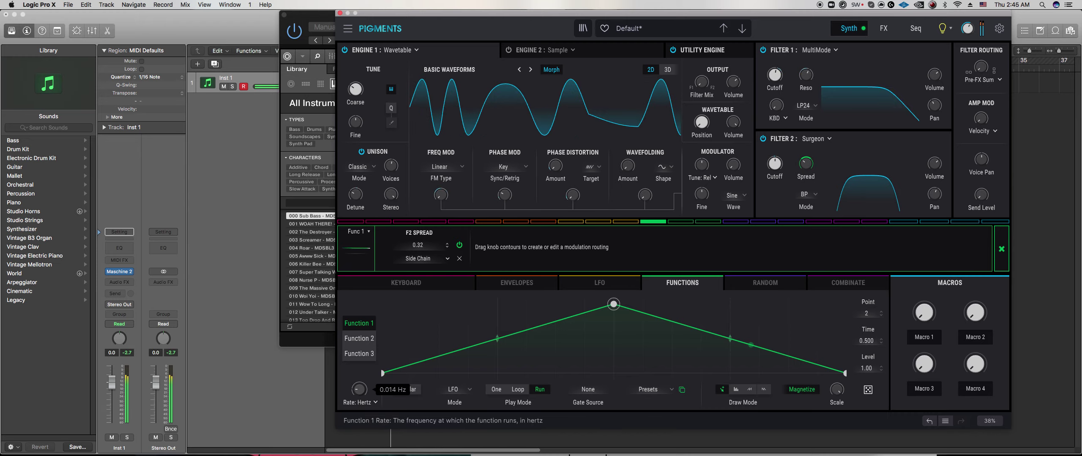
drag(359, 389, 599, 453)
drag(359, 389, 358, 389)
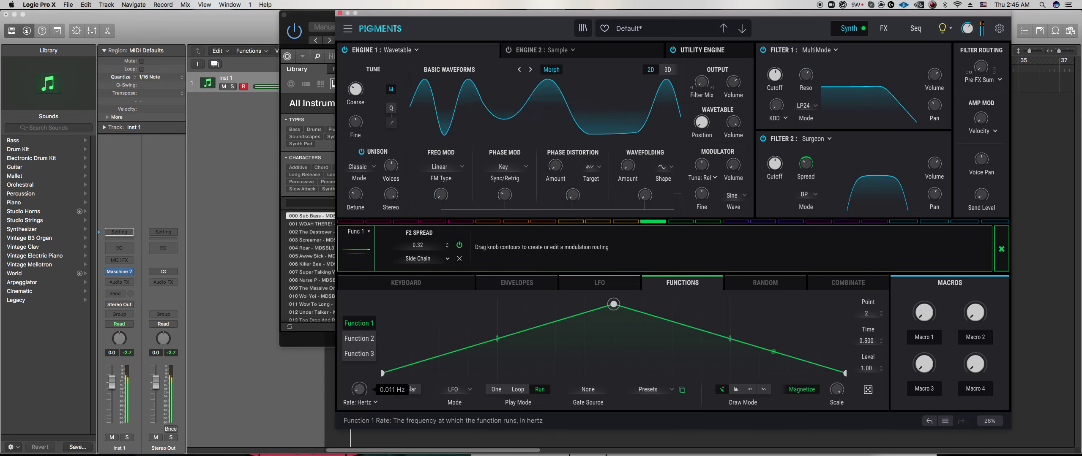
Look over the other Pigments instance loaded in Maschine and return to the evolving wavetable sound
click(316, 340)
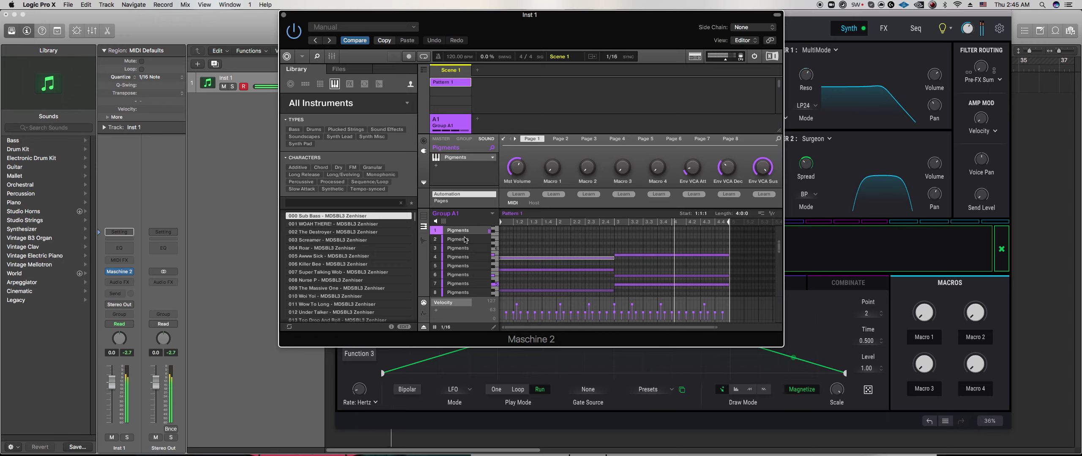
click(492, 146)
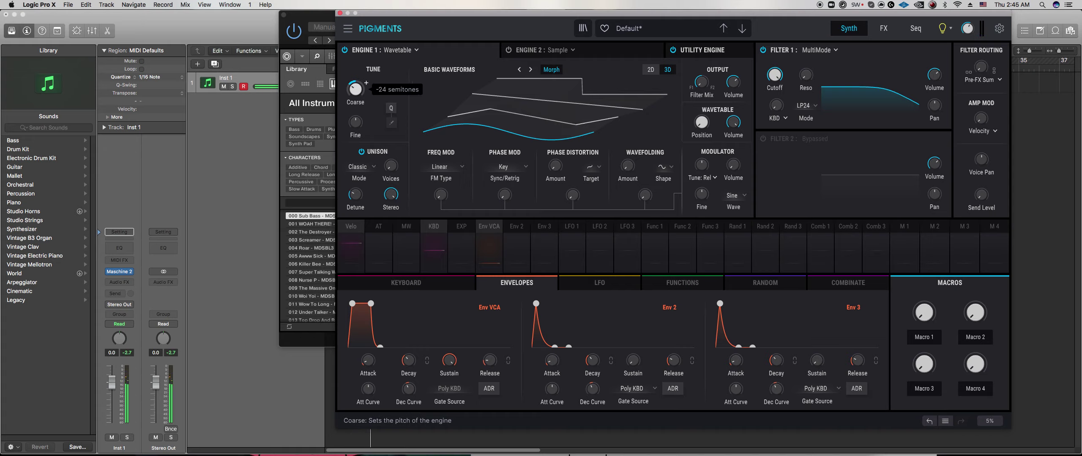
click(297, 39)
click(813, 46)
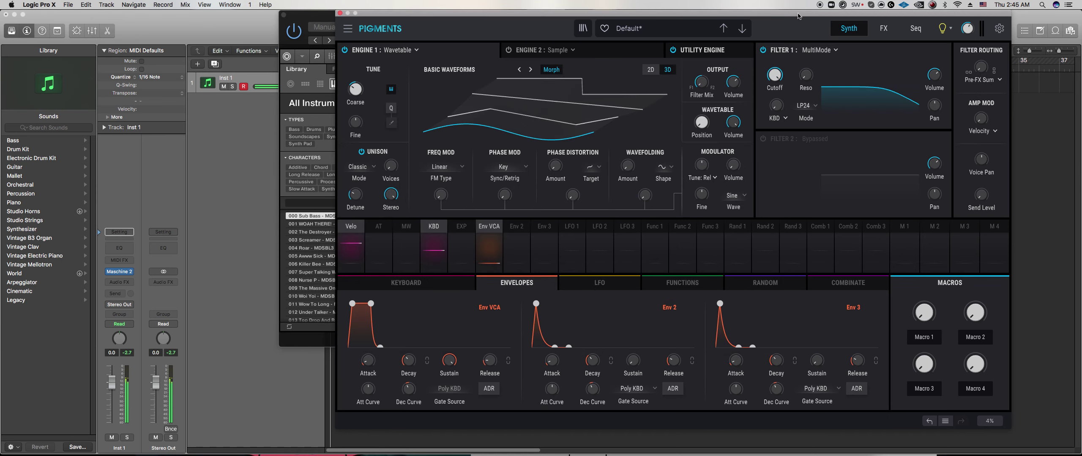
click(299, 261)
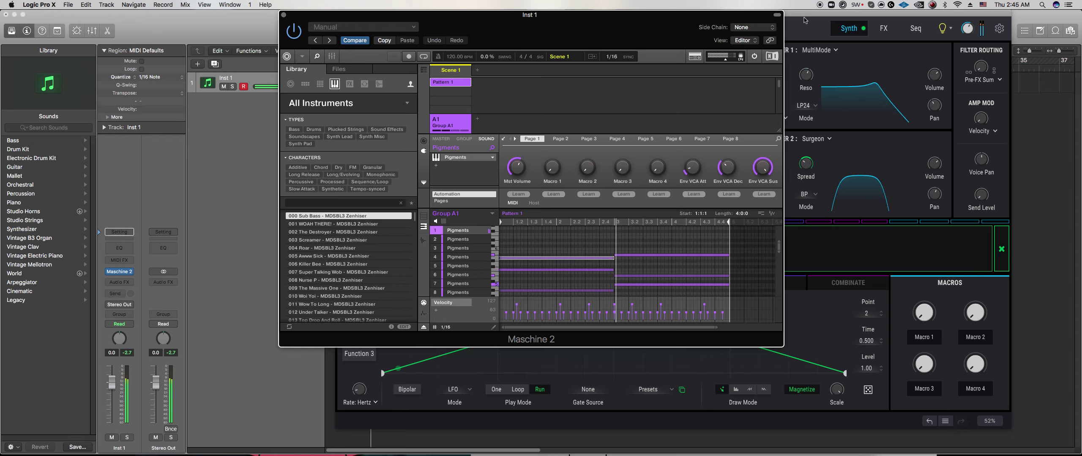
Add a Param EQ to FX B, roll off the lows and set peak 1 to 254 Hz with 2.94 dB gain
click(884, 30)
click(885, 32)
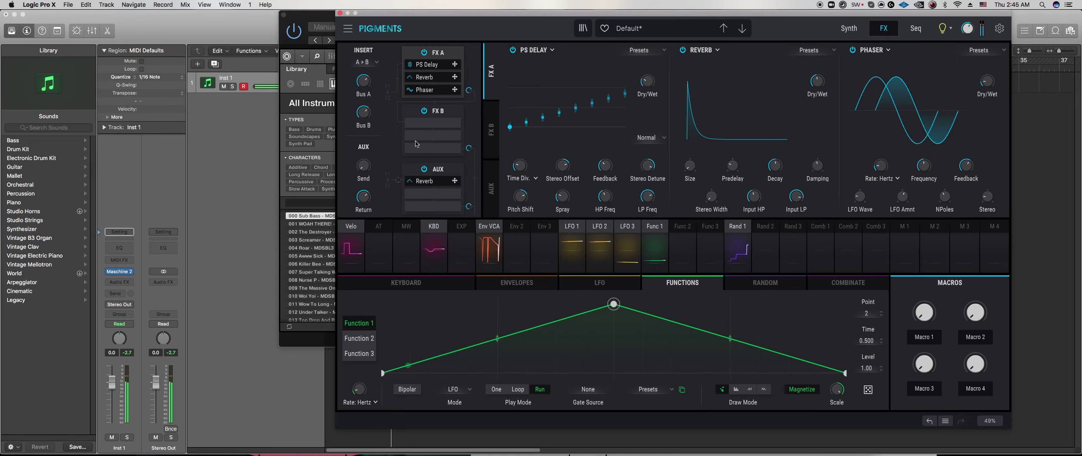
click(488, 131)
click(530, 50)
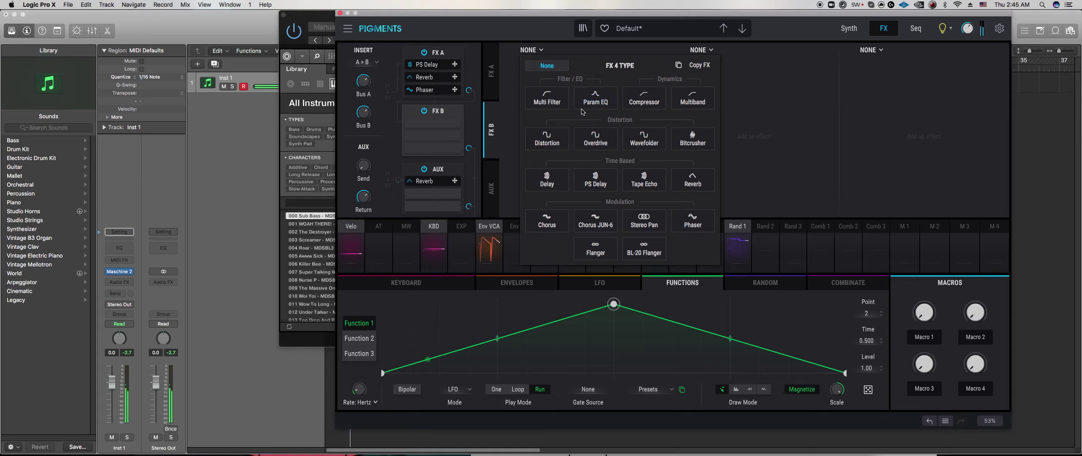
click(595, 98)
drag(569, 112, 553, 160)
drag(581, 110, 567, 102)
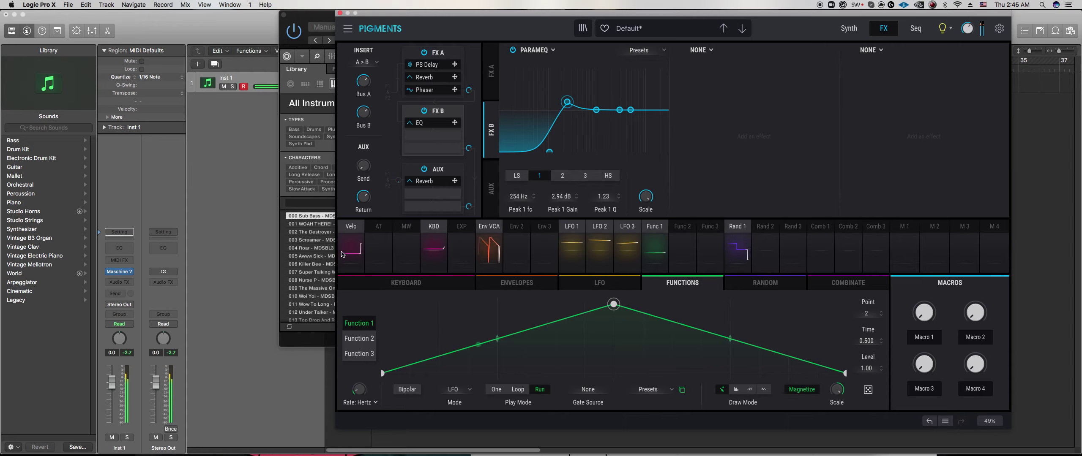
In the other Pigments instance, set Engine 1's coarse tuning to -34 semitones, and shorten Env VCA's attack and lengthen its release
click(340, 14)
click(457, 250)
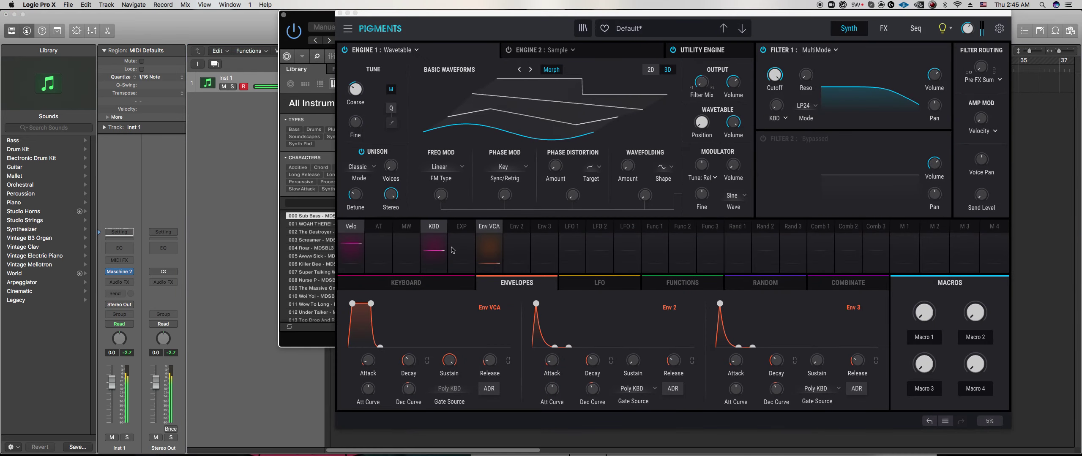
click(355, 89)
drag(355, 89, 366, 83)
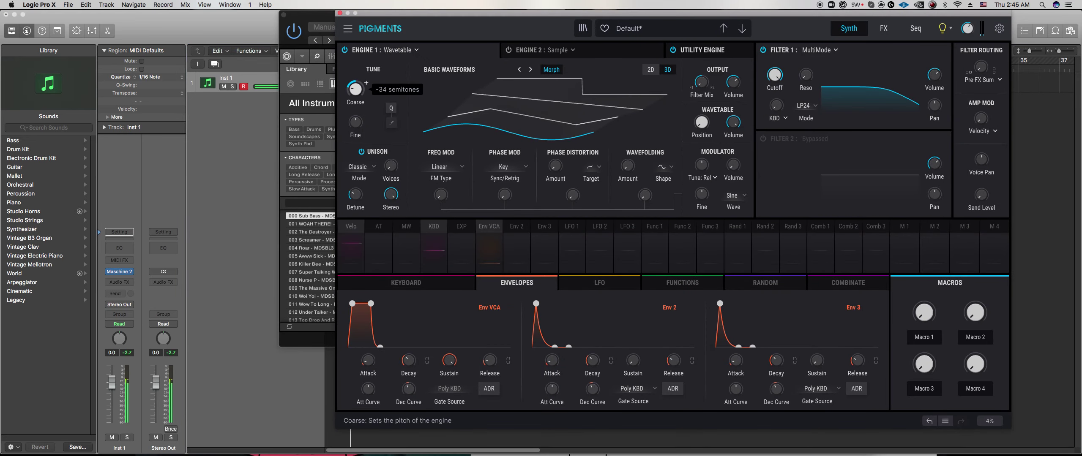
drag(489, 361, 489, 353)
drag(368, 363, 368, 367)
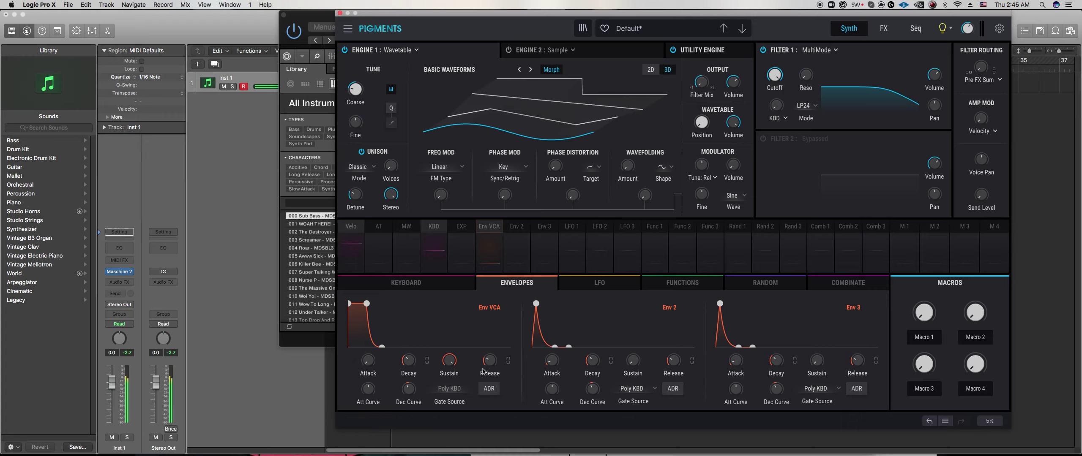
Shorten Env 2's attack, set its decay to about 46 ms and modulate Engine 1's coarse tuning with it by 0.36
click(508, 226)
drag(552, 360, 592, 364)
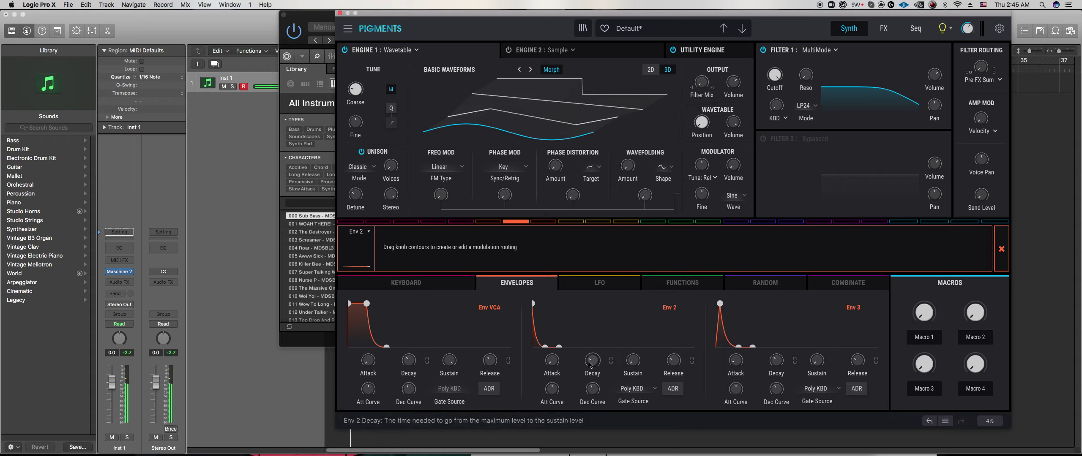
drag(355, 89, 355, 86)
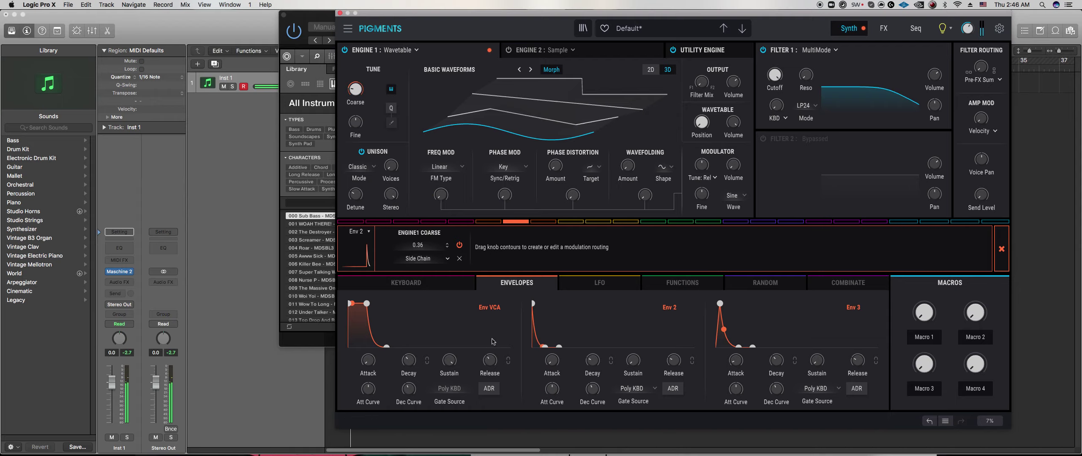
mouse_move(597, 365)
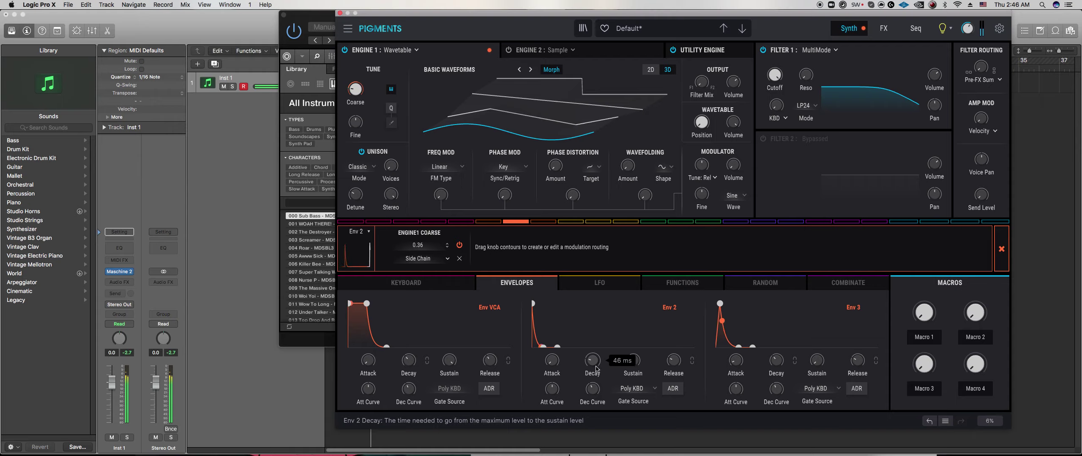
mouse_move(357, 95)
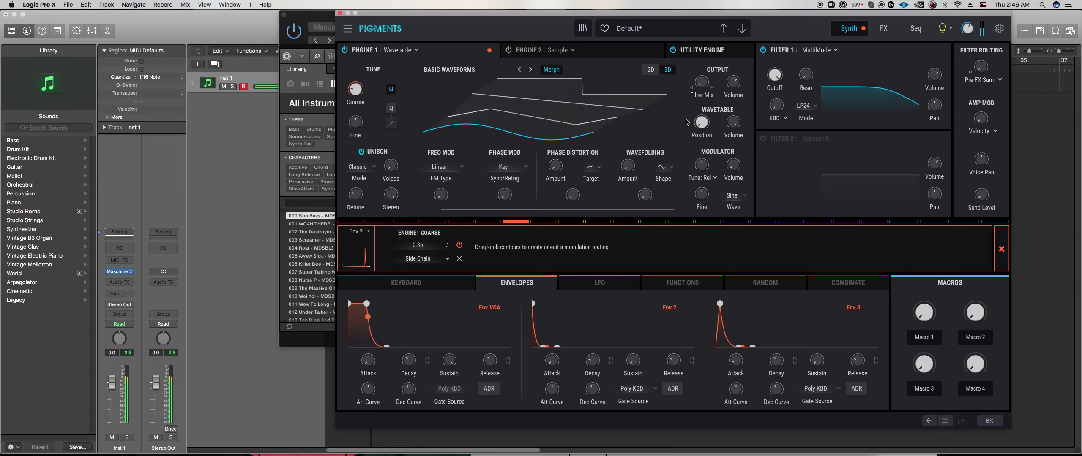
Bend Function 1 into a steep exponential decay and modulate Engine 1's volume with it by 1.00
click(651, 222)
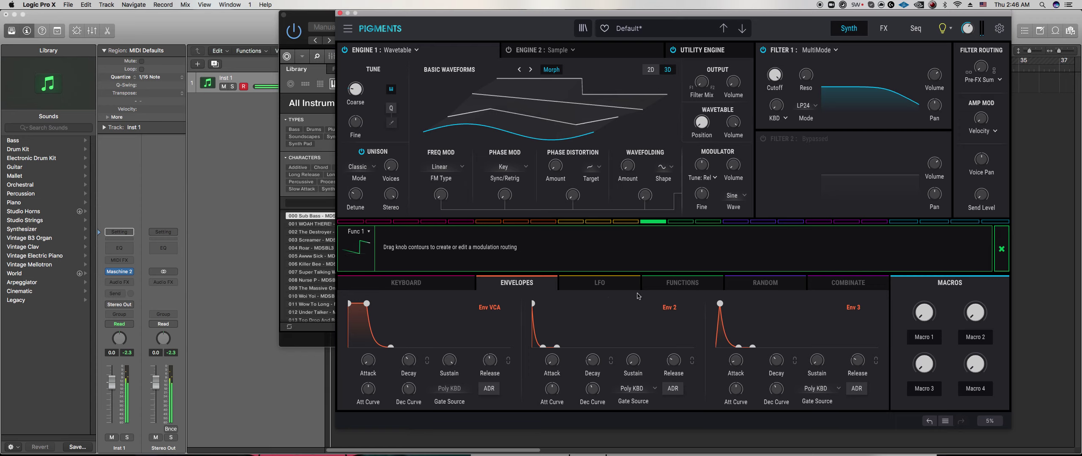
click(653, 287)
drag(612, 338, 613, 367)
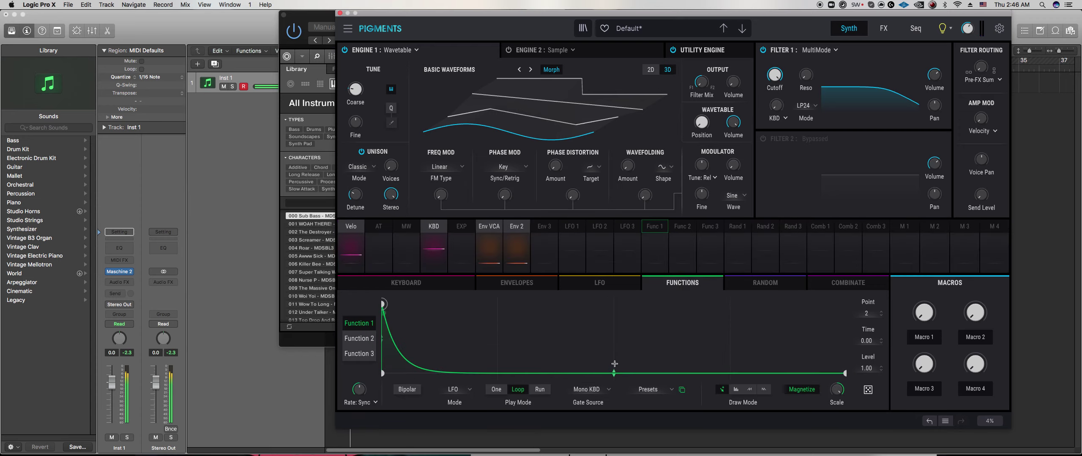
click(646, 229)
drag(725, 83, 725, 51)
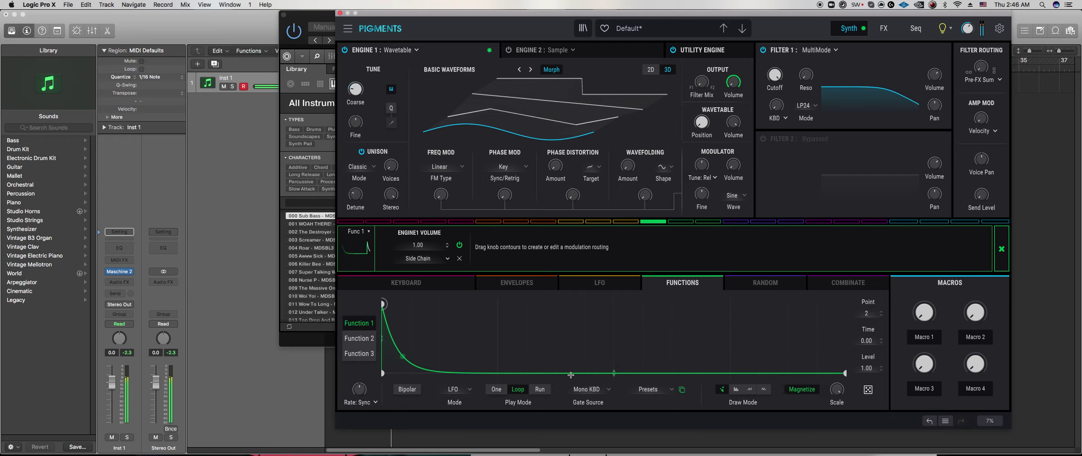
Add a Function 1 point at time 0.500, level 0.00 and soften the decay curve leading to it
drag(613, 374, 613, 374)
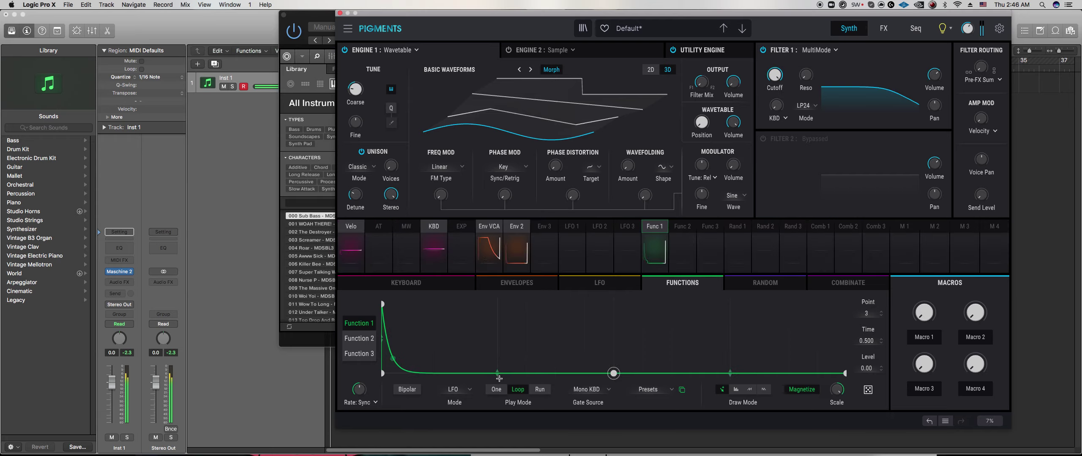
drag(496, 373, 497, 373)
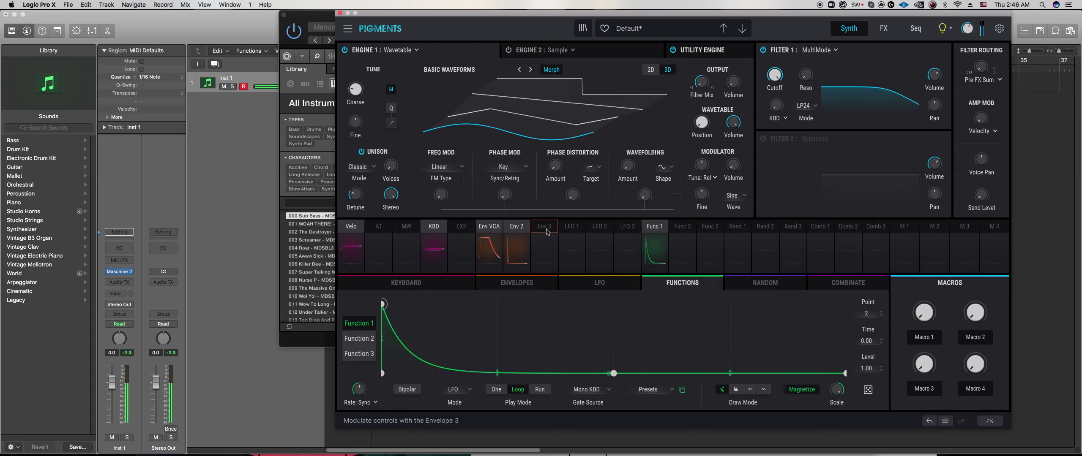
Set the filter routing to FX Split and replace FX A's Delay with Distortion
click(990, 80)
click(972, 111)
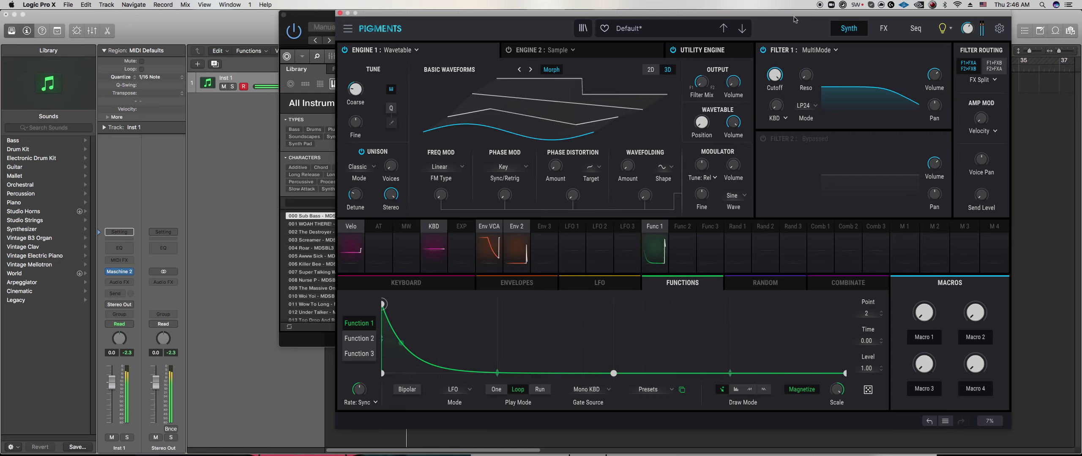
click(882, 28)
click(533, 50)
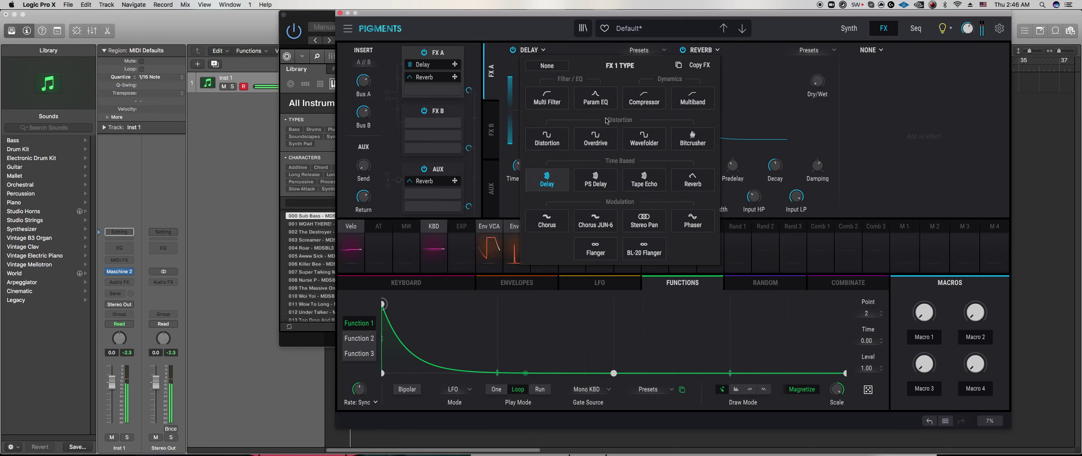
click(538, 140)
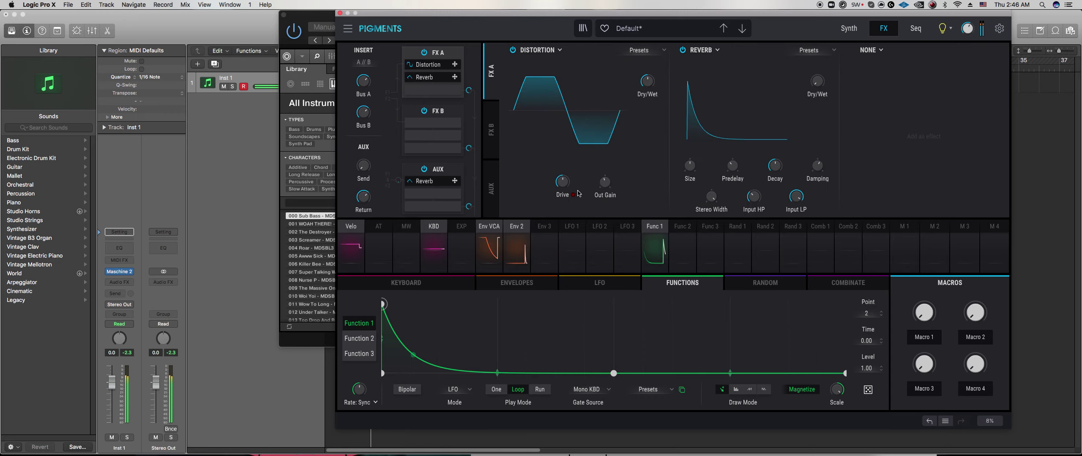
mouse_move(647, 81)
mouse_move(572, 175)
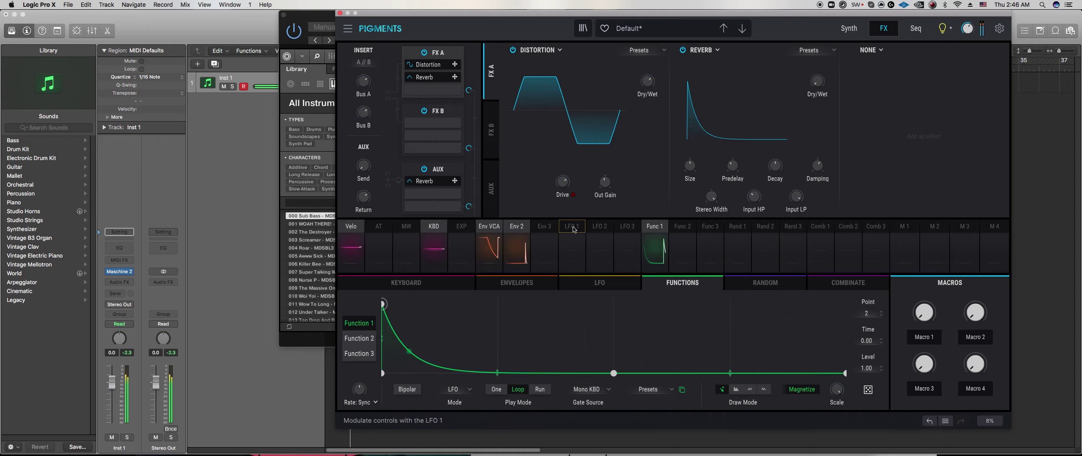
Change Engine 2's type to Wavetable and lower its coarse tuning
click(854, 31)
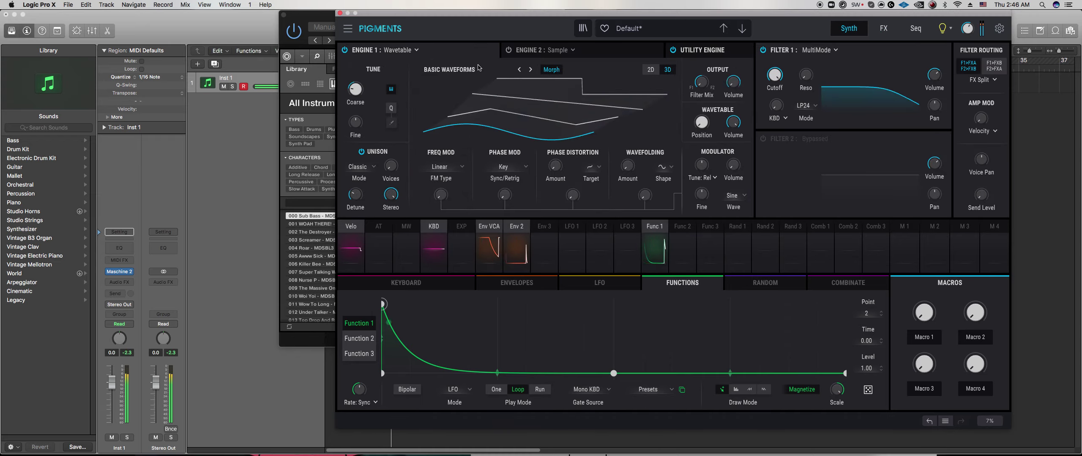
click(538, 49)
click(557, 50)
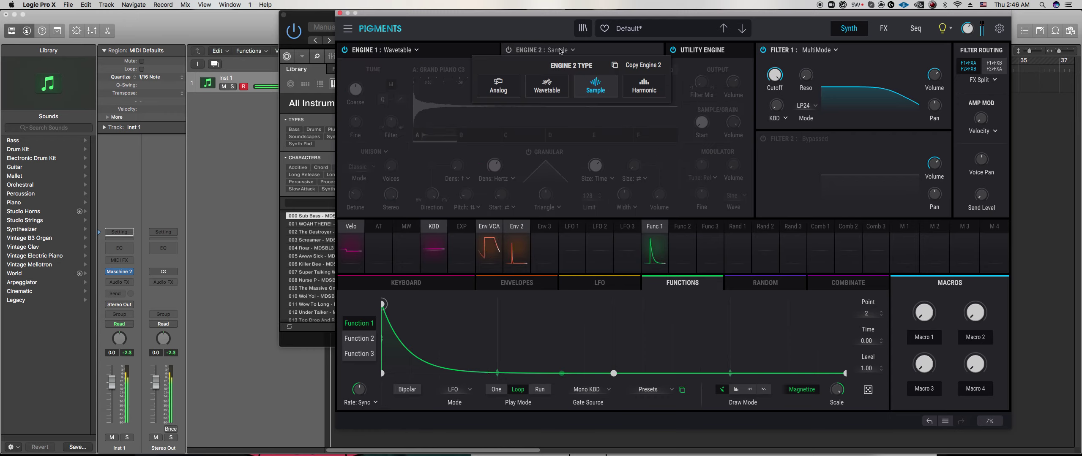
click(535, 86)
drag(355, 89, 355, 111)
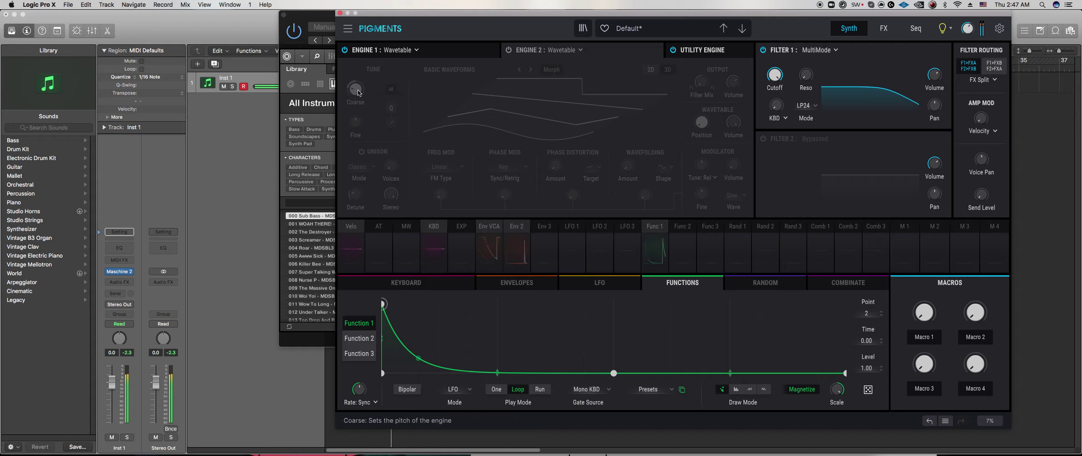
Shape Function 2 as a two-stage decay with a point at time 0.140, level 0.201, reaching zero at time 0.250
click(682, 226)
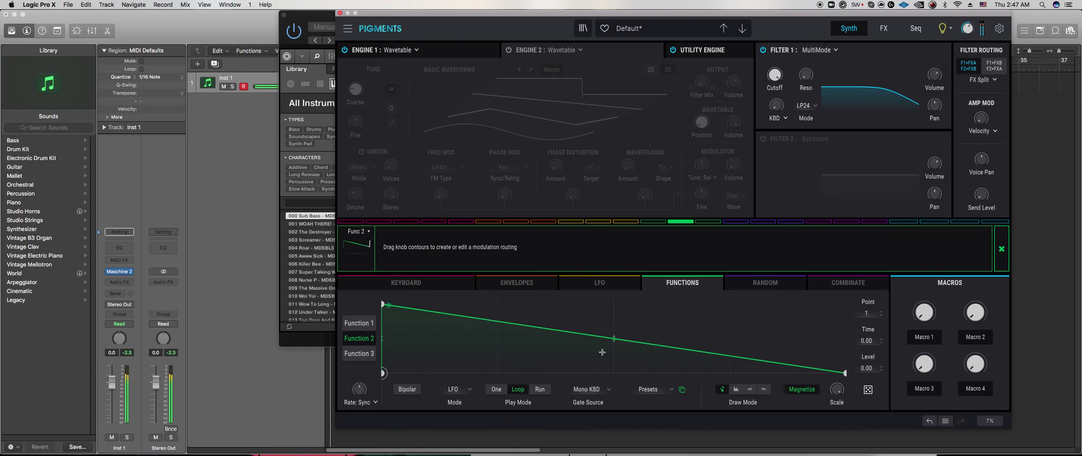
click(497, 373)
drag(452, 346, 446, 360)
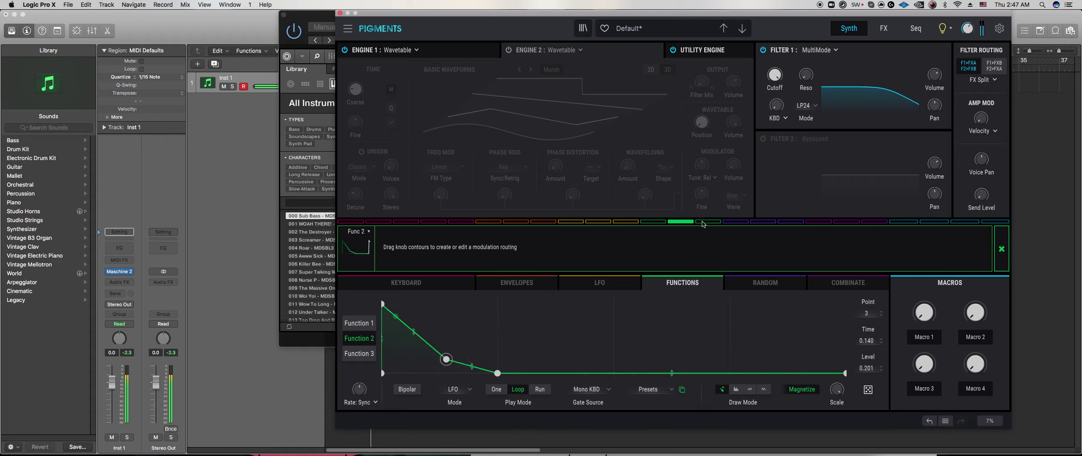
Modulate Engine 2's volume with Function 2 by 0.86 and switch Engine 2 on
drag(733, 81, 733, 72)
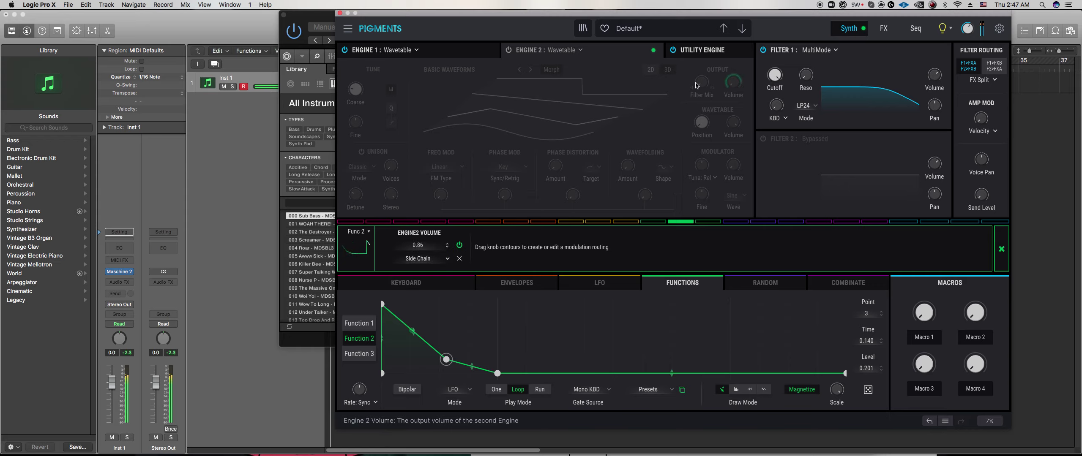
click(508, 50)
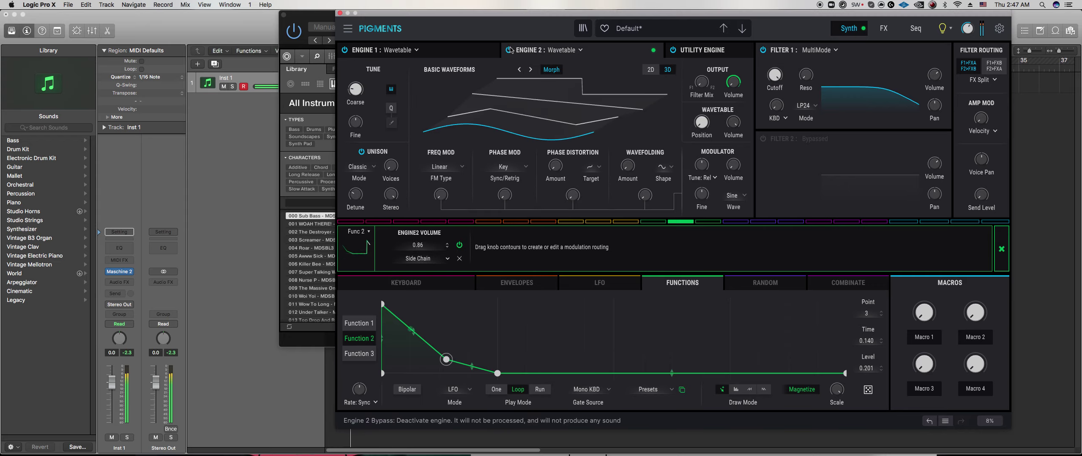
Rework Function 2's decay with a curved drop to a point at about time 0.063, level 0.591, and remove the extra zero-level point
mouse_move(445, 359)
mouse_down()
mouse_move(439, 373)
mouse_move(428, 355)
mouse_move(440, 373)
mouse_move(455, 374)
mouse_up()
click(408, 318)
click(383, 303)
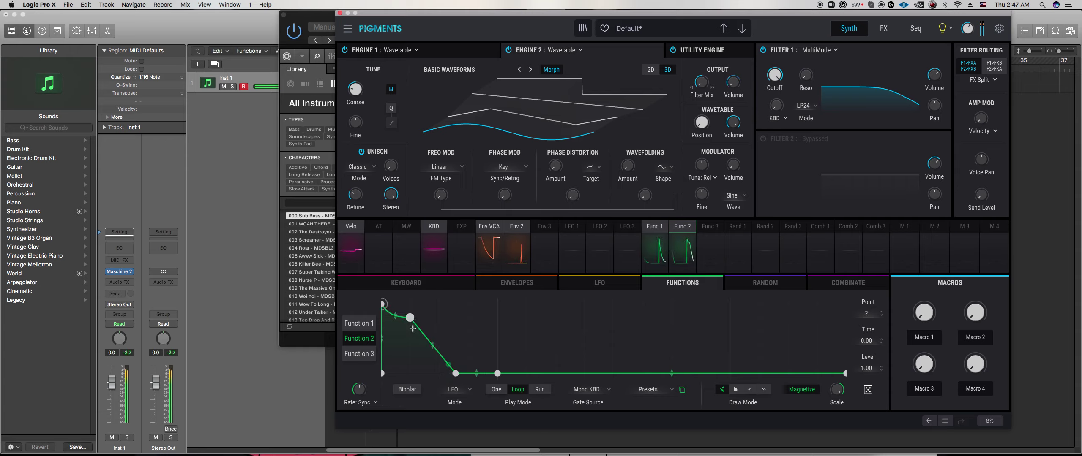
drag(410, 317, 410, 334)
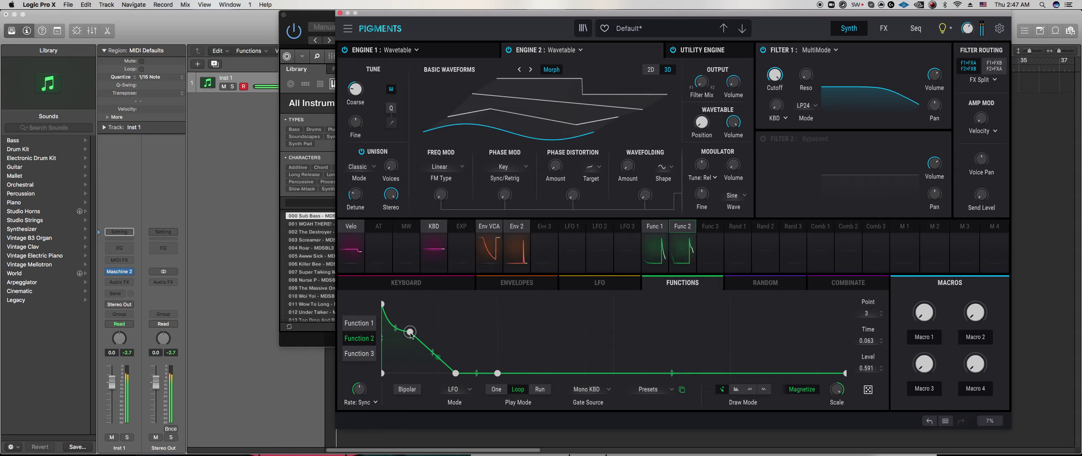
click(382, 304)
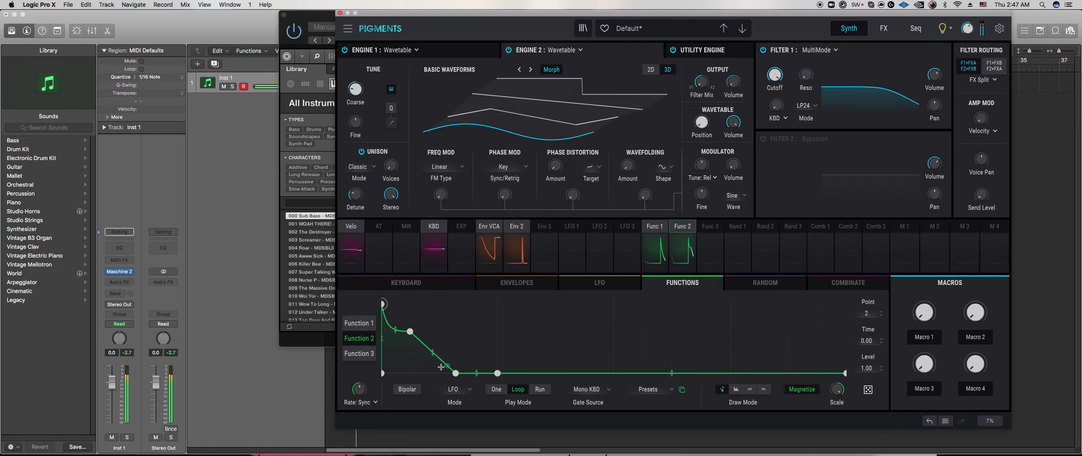
double_click(455, 373)
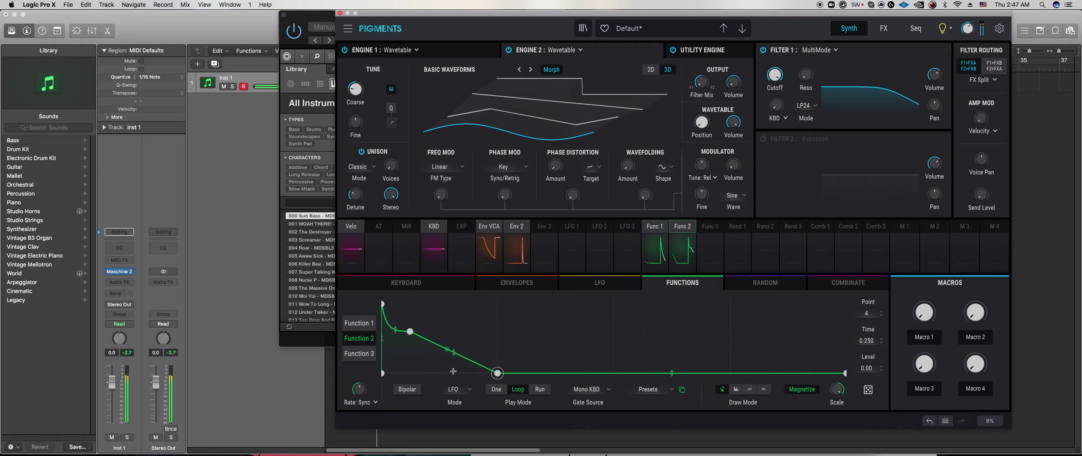
Add a Multiband compressor to FX B and adjust its low-band below ratio and overall amount
click(883, 29)
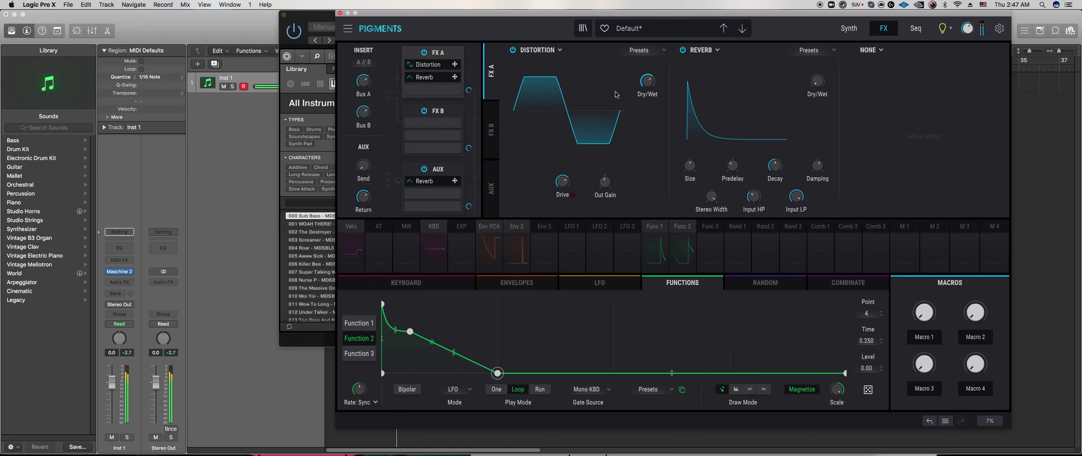
click(492, 136)
click(530, 50)
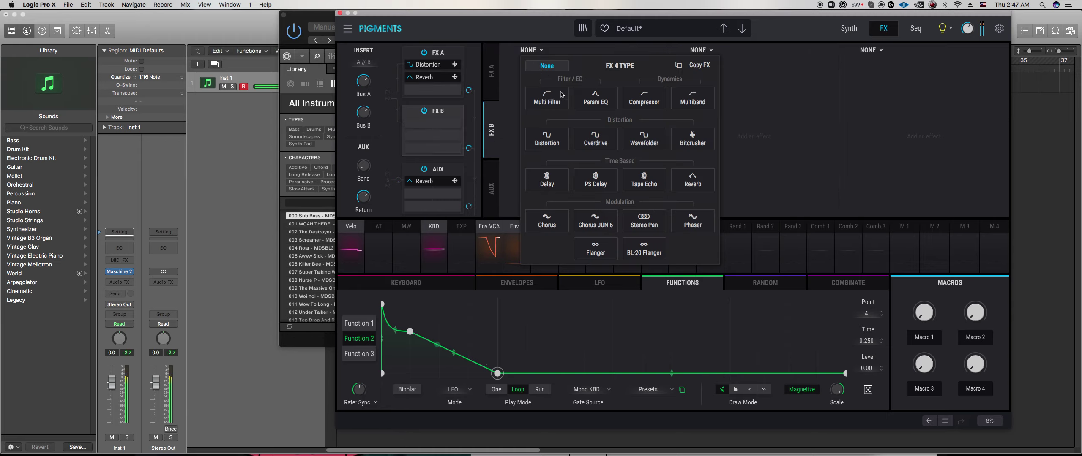
click(693, 103)
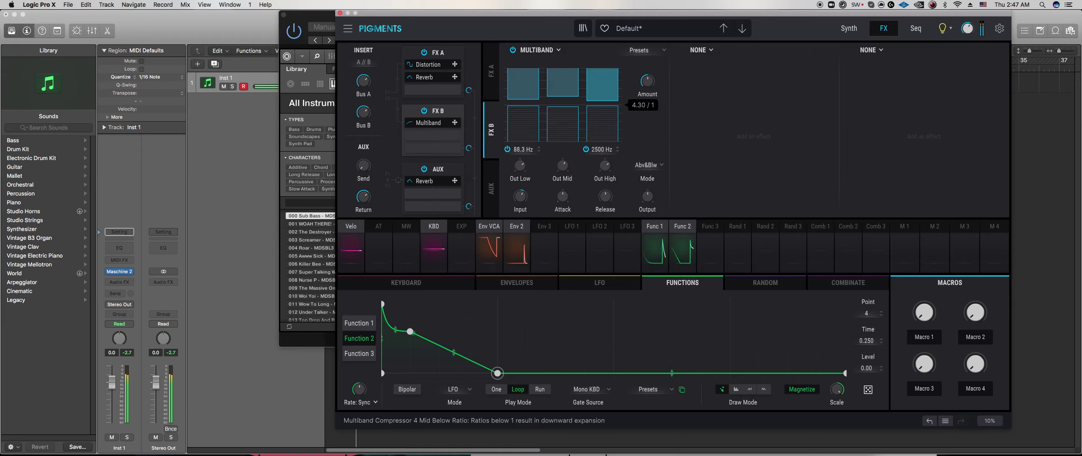
drag(522, 124, 523, 114)
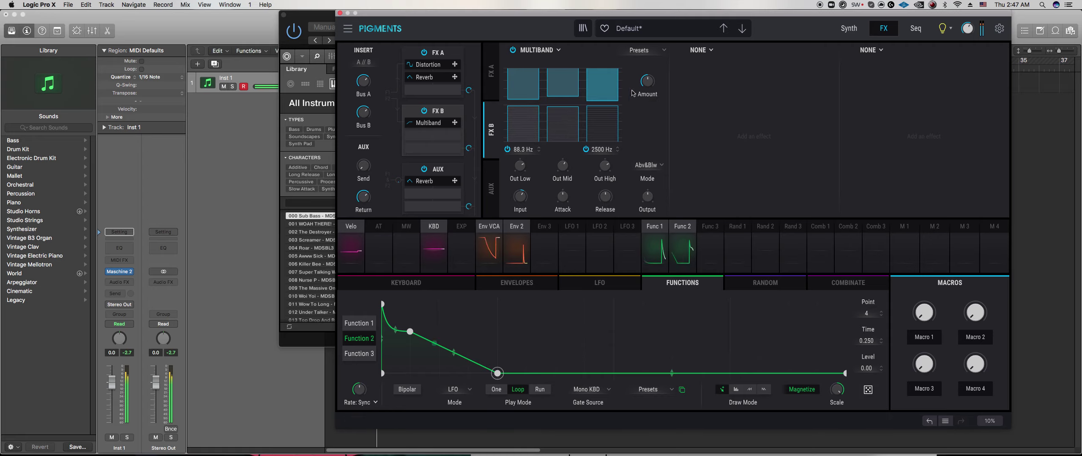
drag(647, 82, 646, 78)
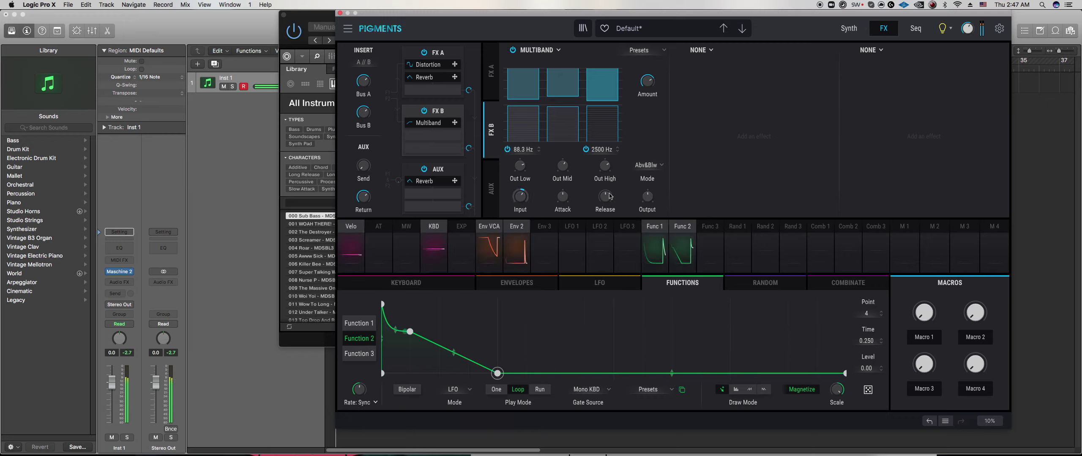
mouse_move(653, 203)
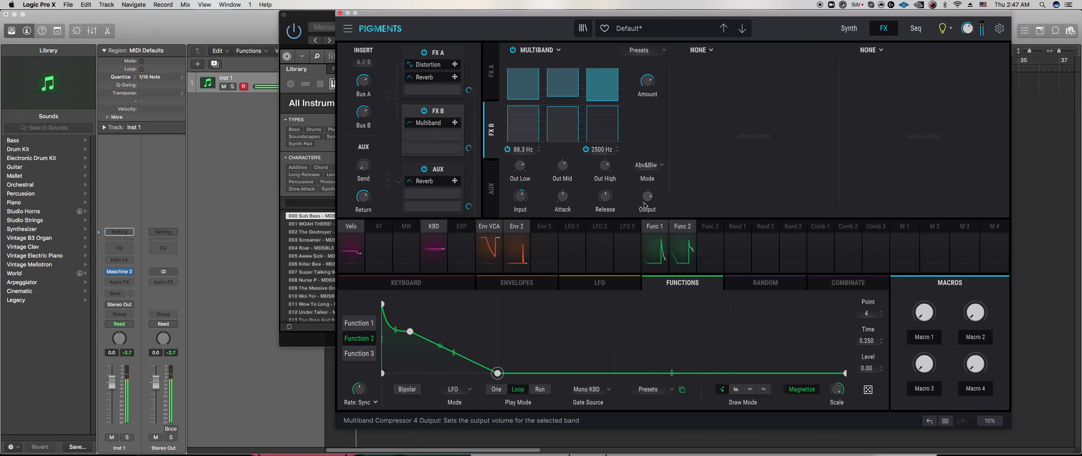
Raise Function 2's modulation of Engine 2's volume to 1.00
click(848, 28)
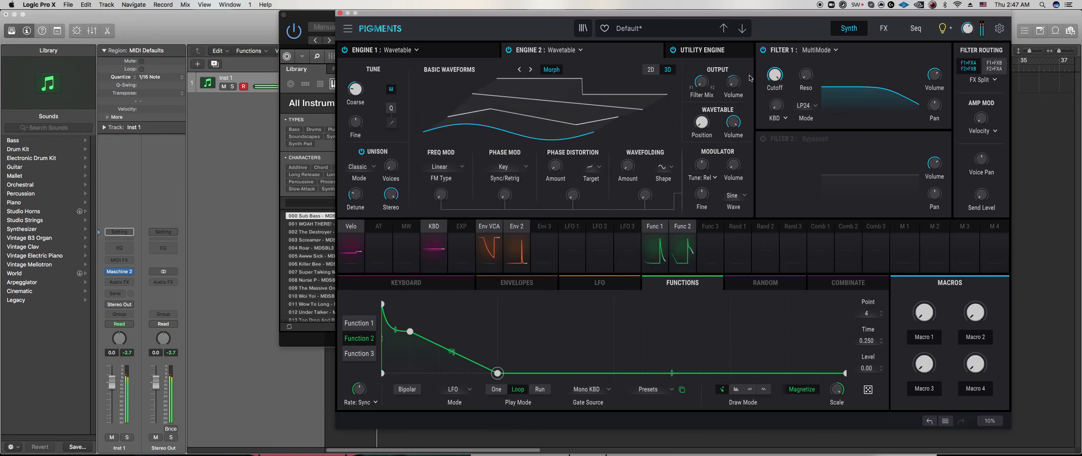
click(682, 245)
drag(728, 93, 728, 88)
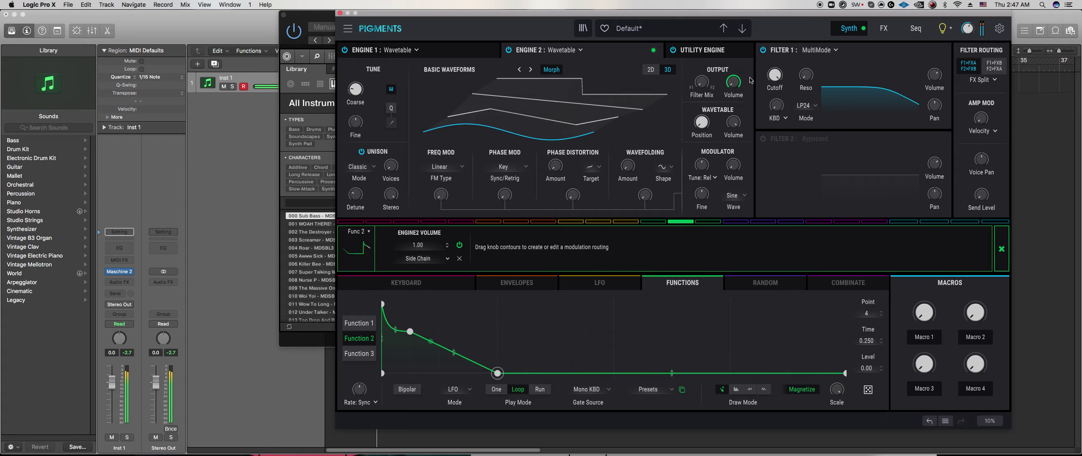
Set Engine 2's filter mix to 100% F2 and move Function 2's final decay point slightly earlier
mouse_move(702, 83)
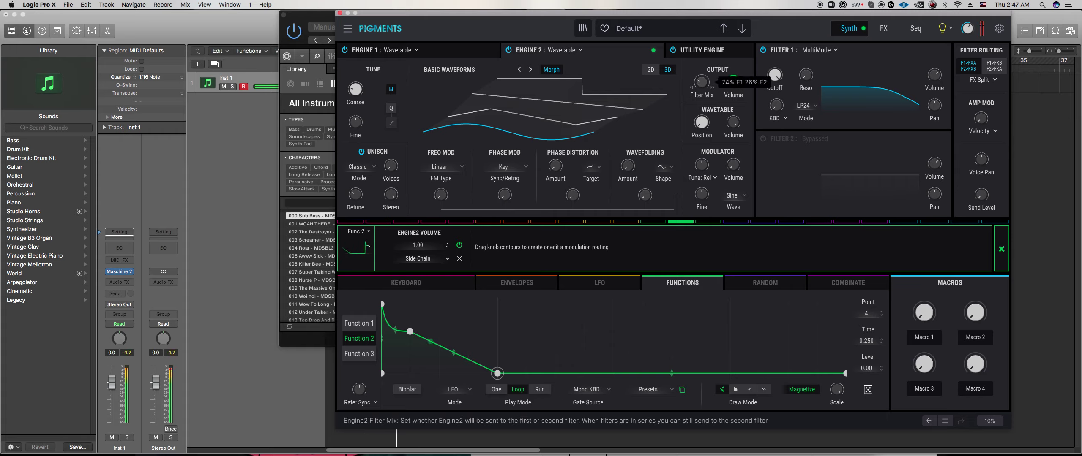
click(883, 28)
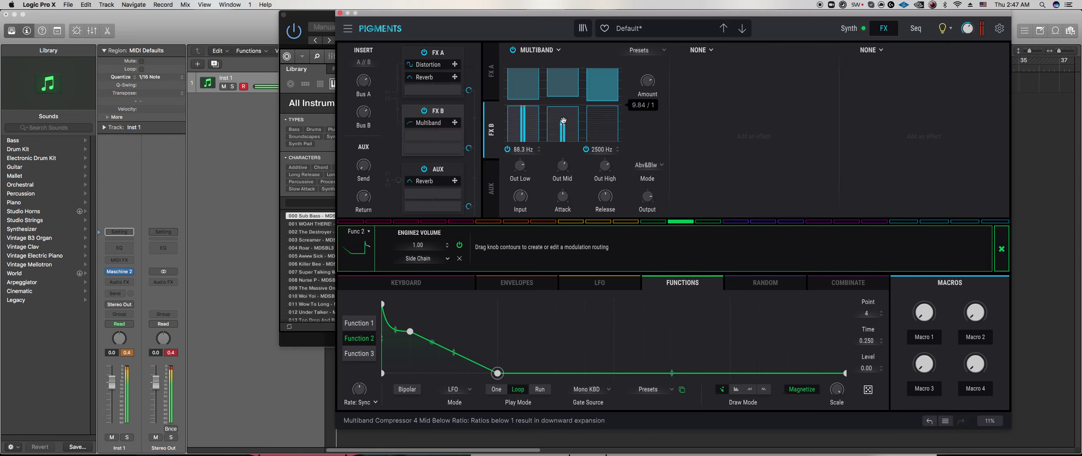
click(848, 28)
drag(703, 85, 702, 42)
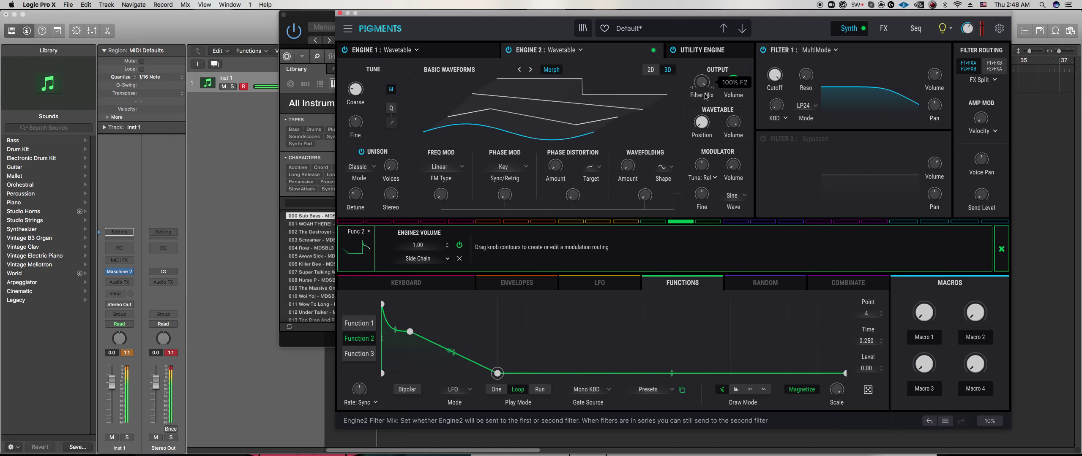
drag(495, 378, 475, 381)
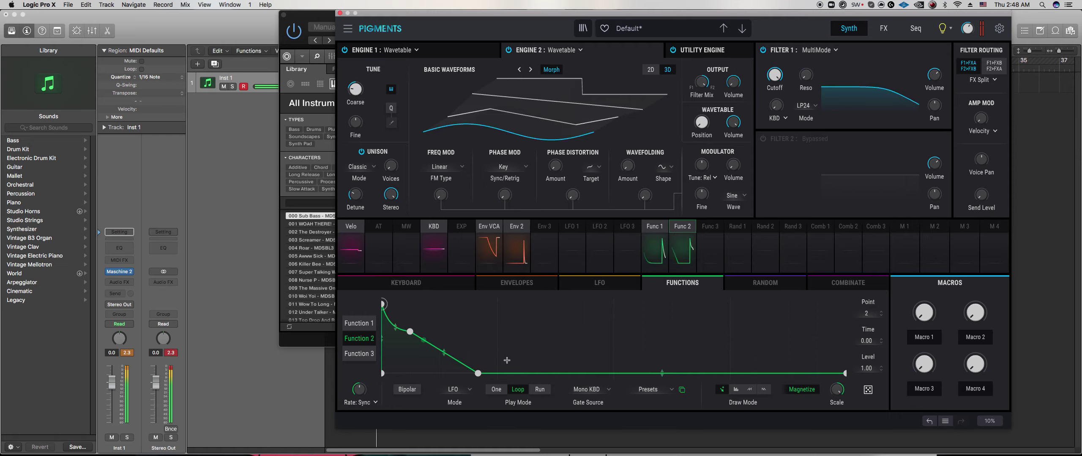
Replace the AUX bus's Reverb with a Compressor and raise the AUX send level
click(883, 29)
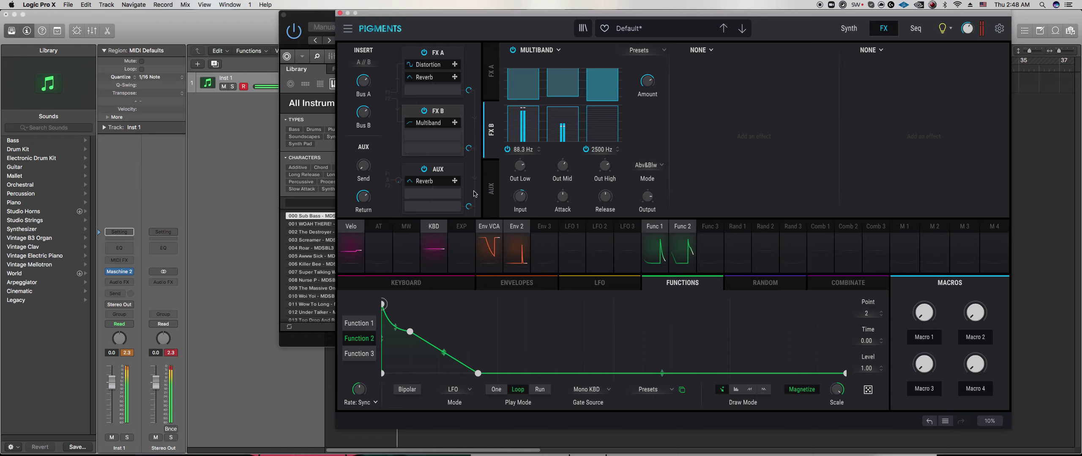
click(488, 192)
click(649, 57)
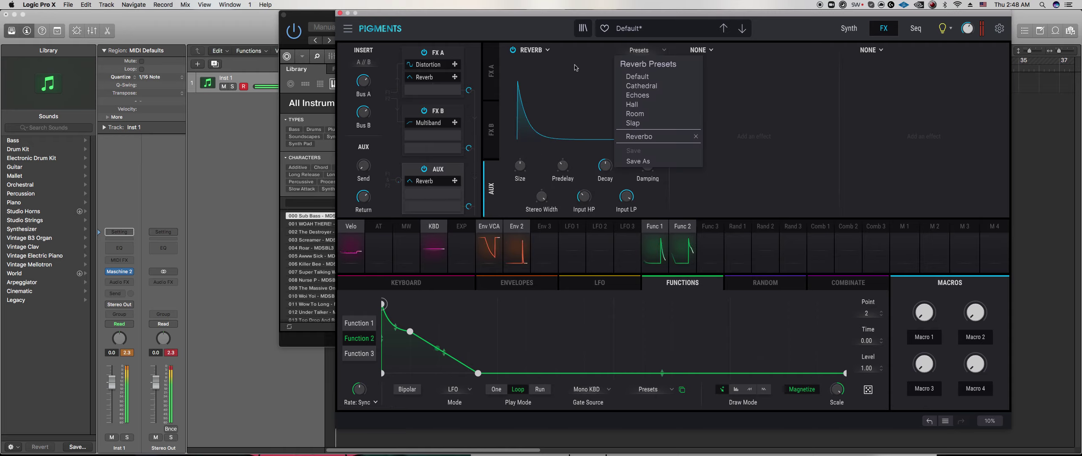
click(547, 51)
click(644, 97)
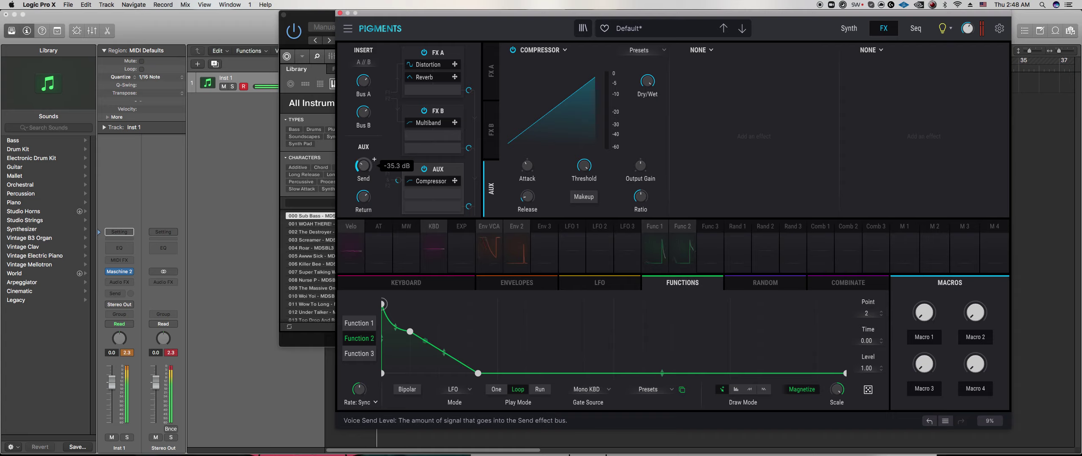
Set the AUX compressor to 0.275 ms attack, a lower threshold and about 3.07/1 ratio, with Makeup on and output gain raised
mouse_move(527, 165)
drag(527, 166, 527, 175)
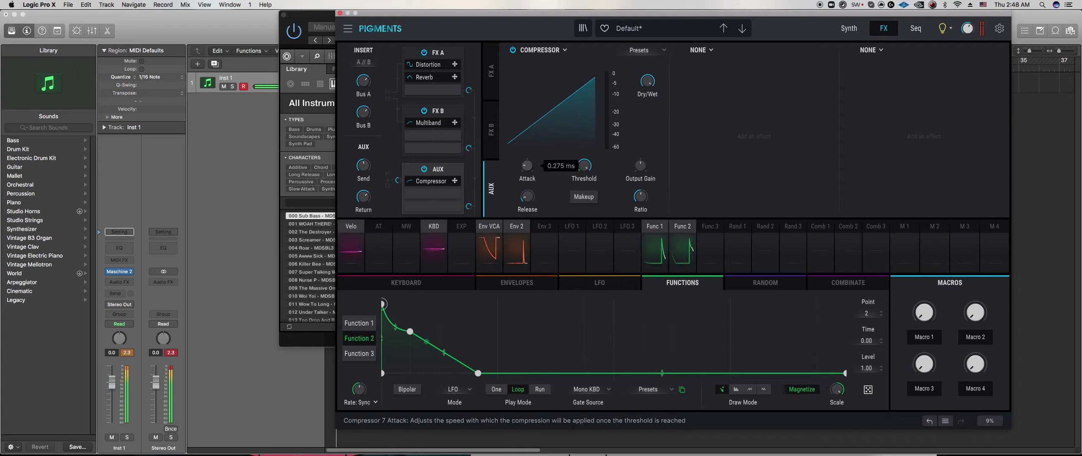
click(583, 197)
mouse_move(585, 166)
drag(584, 165, 584, 171)
mouse_move(640, 196)
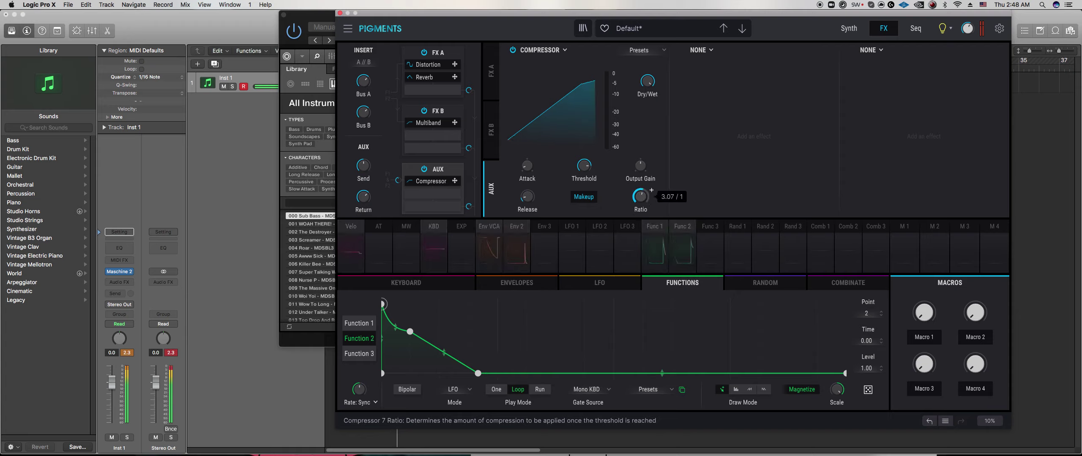
drag(639, 167, 639, 159)
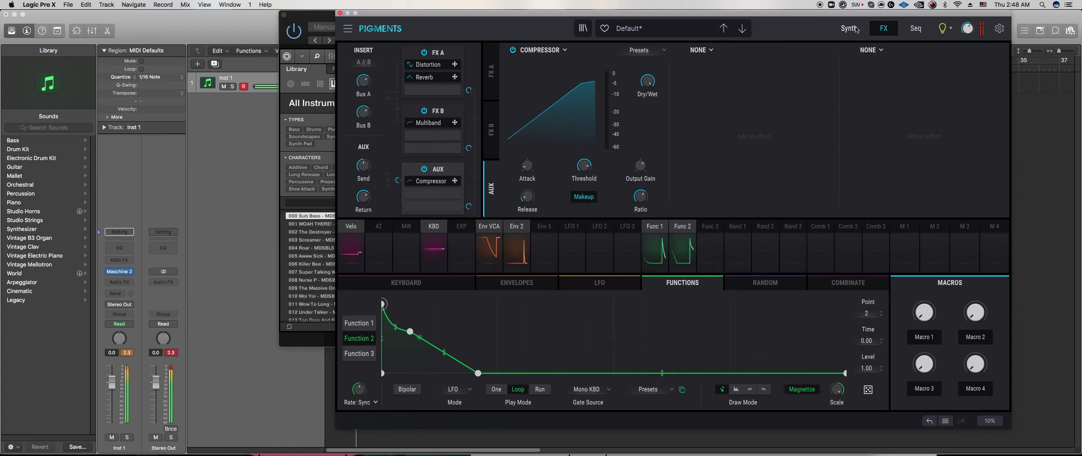
click(491, 71)
mouse_move(562, 181)
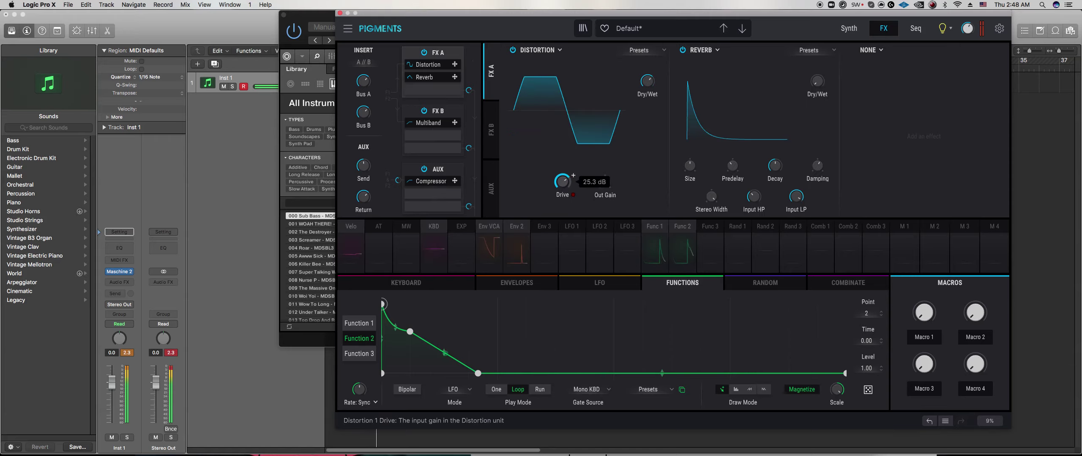
mouse_move(658, 75)
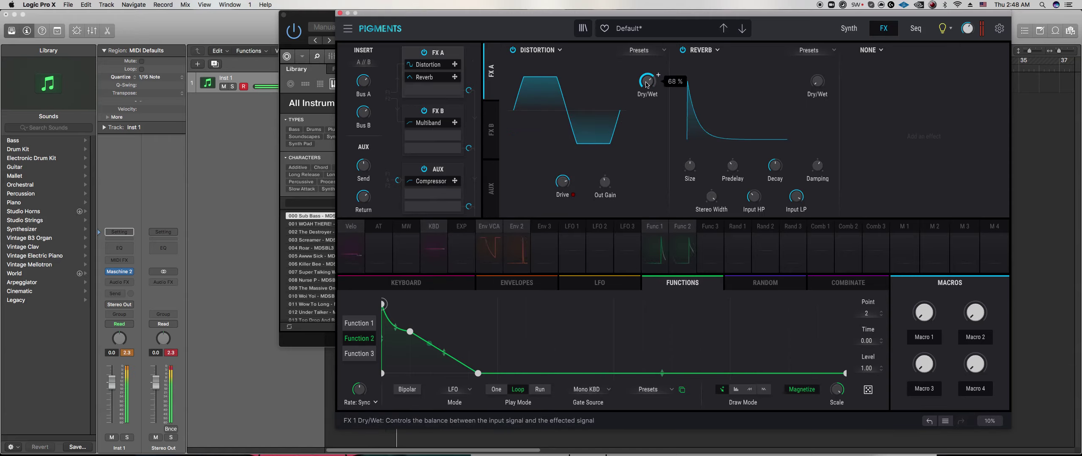
Delete Function 2's middle decay point and bow the remaining decay outward into a convex curve
click(848, 28)
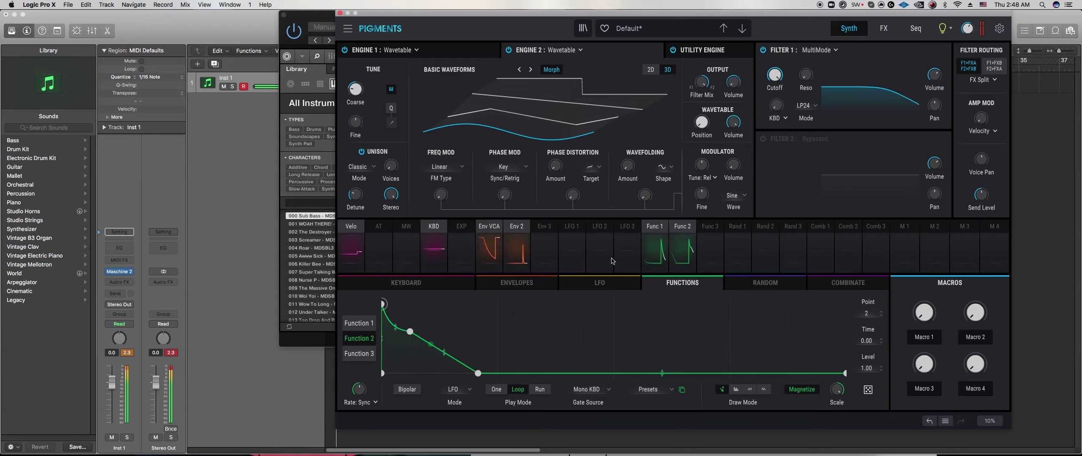
double_click(408, 331)
drag(432, 367, 429, 326)
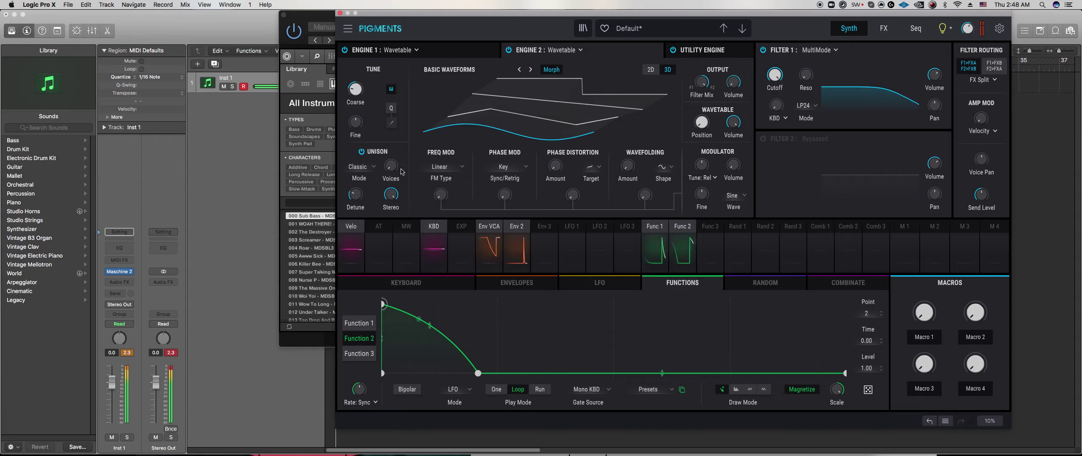
mouse_move(399, 171)
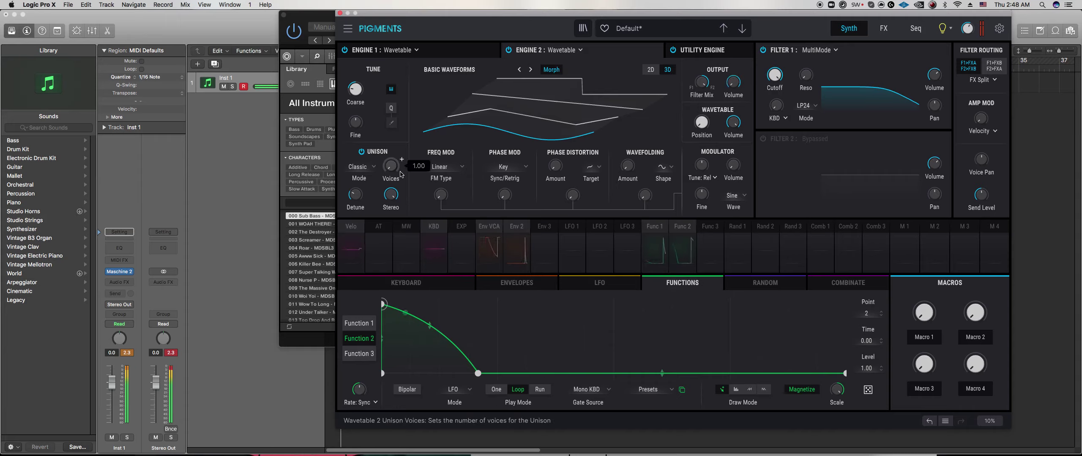
Return to Maschine and record sound 2's missing notes into the pattern
click(311, 338)
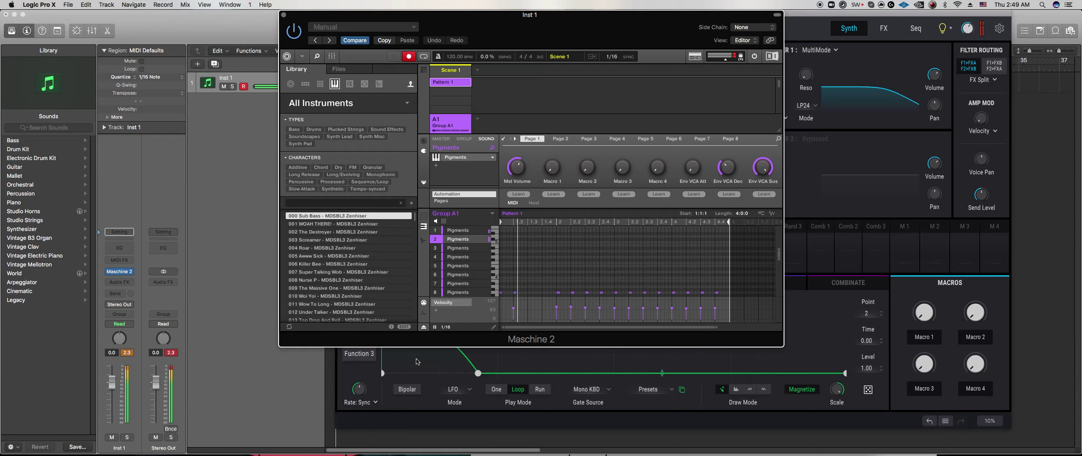
key(r)
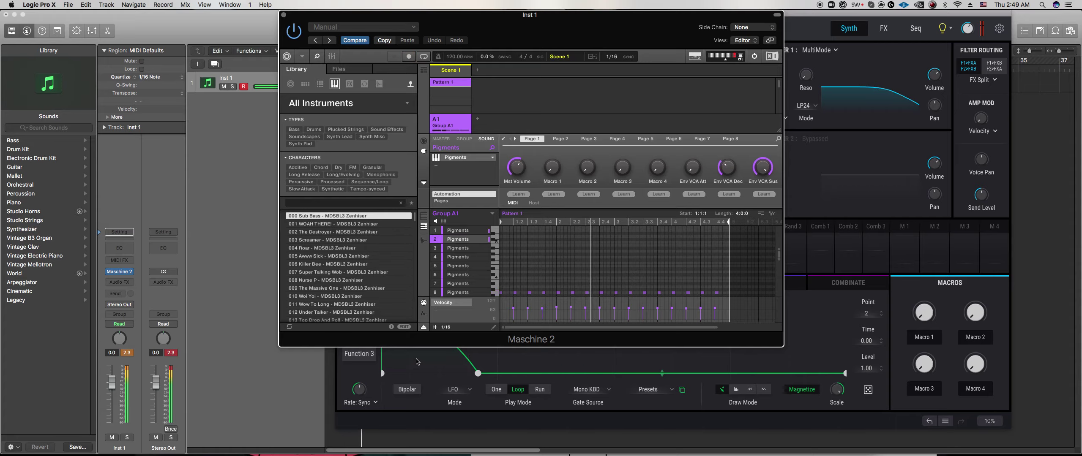
Open sound 3's Pigments and lengthen the attack and release of Env VCA
click(463, 249)
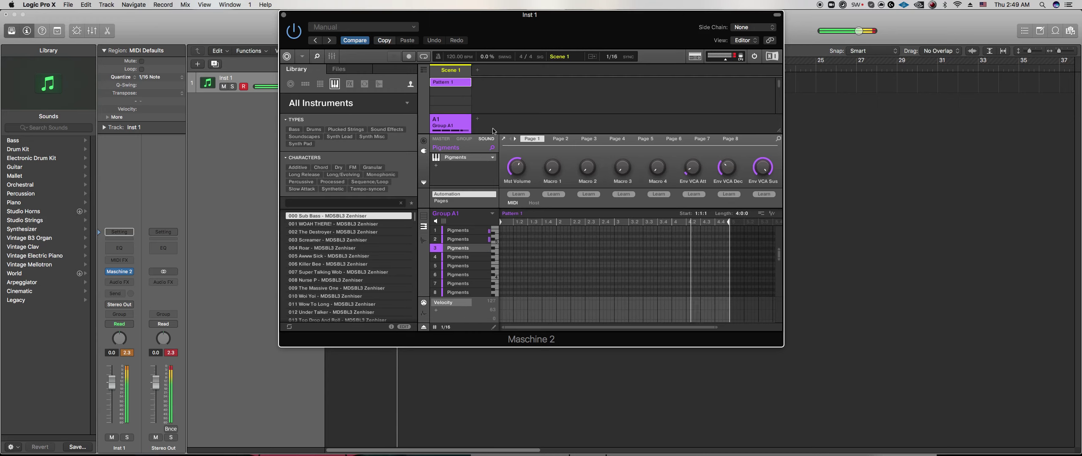
click(503, 139)
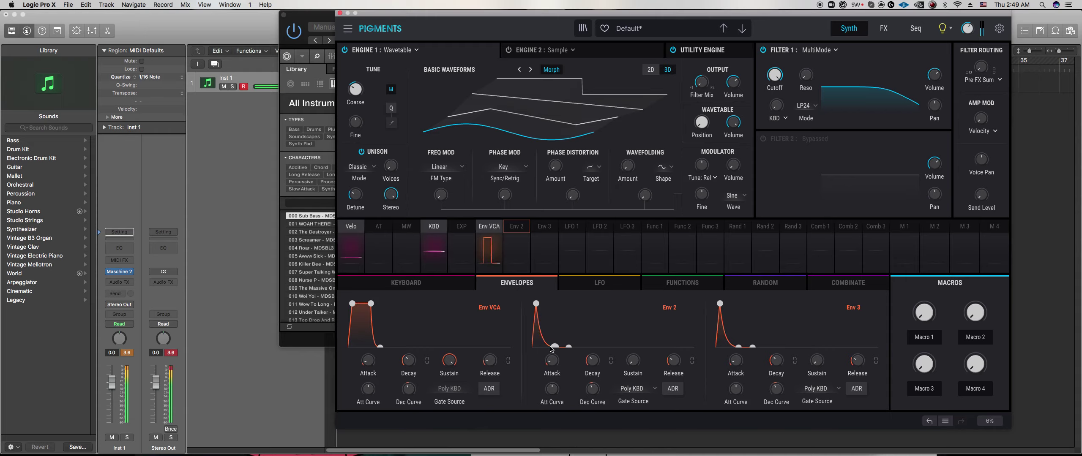
drag(368, 371, 368, 364)
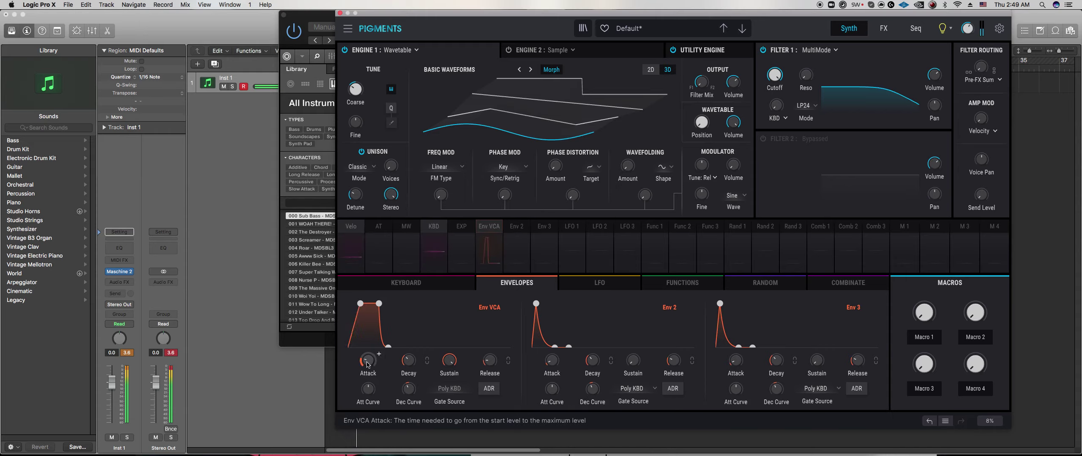
drag(490, 365, 489, 357)
drag(737, 84, 738, 83)
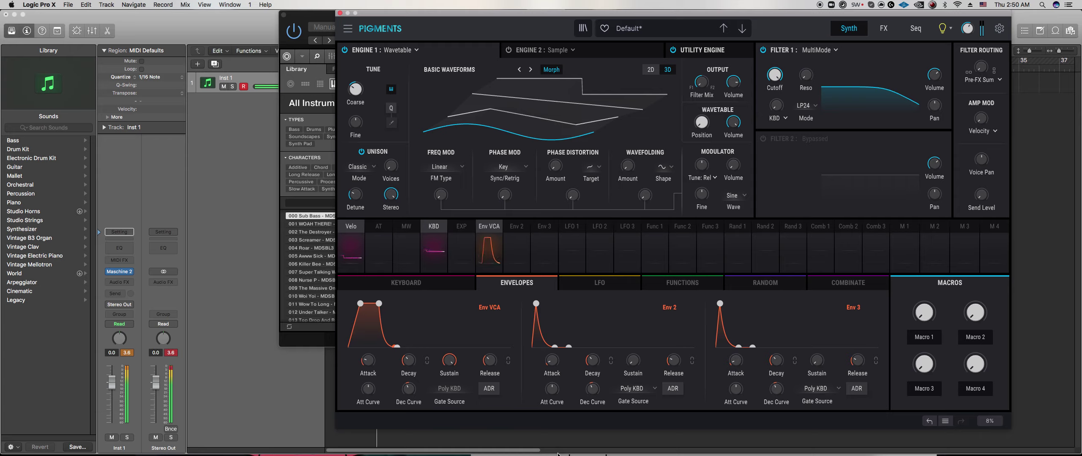
Check sound 3's notes in the Maschine pattern and modulate Engine 1's FM amount with Env 2 at 0.32
click(312, 343)
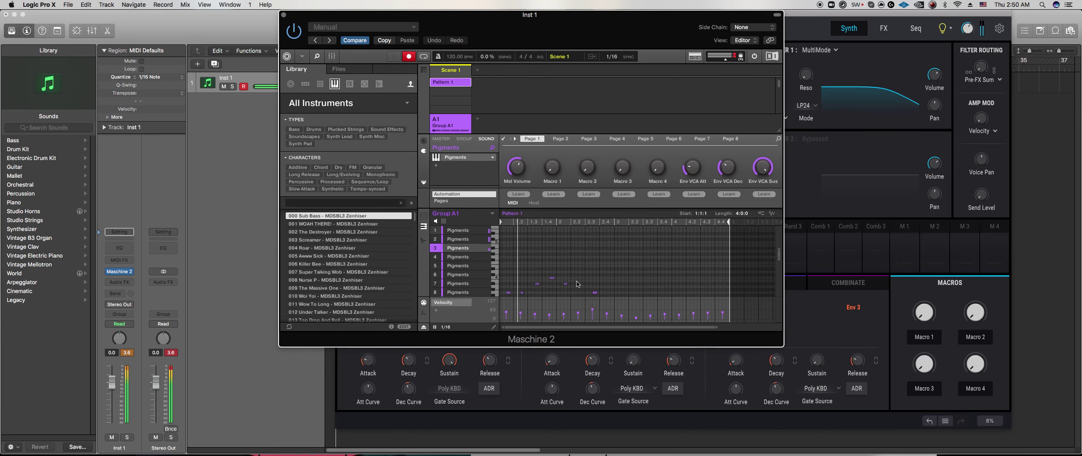
scroll(581, 280, down, 3)
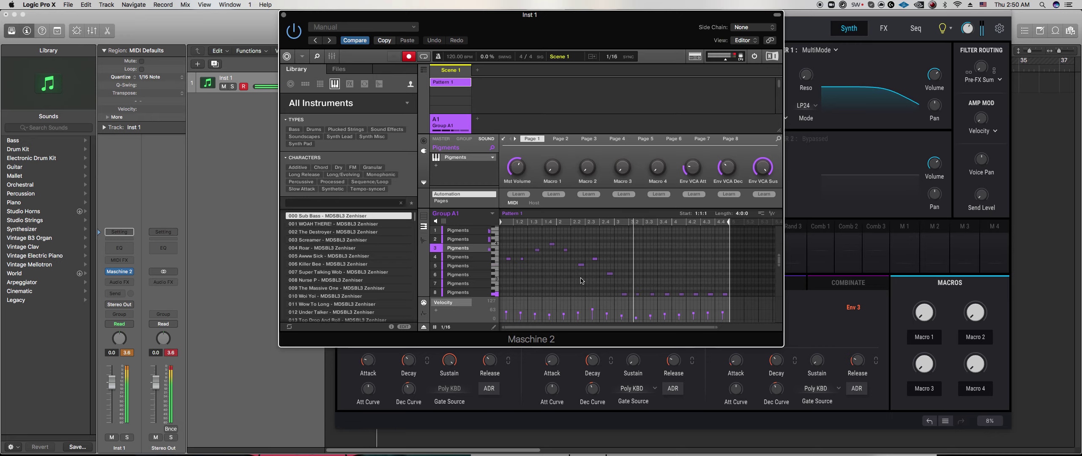
click(526, 412)
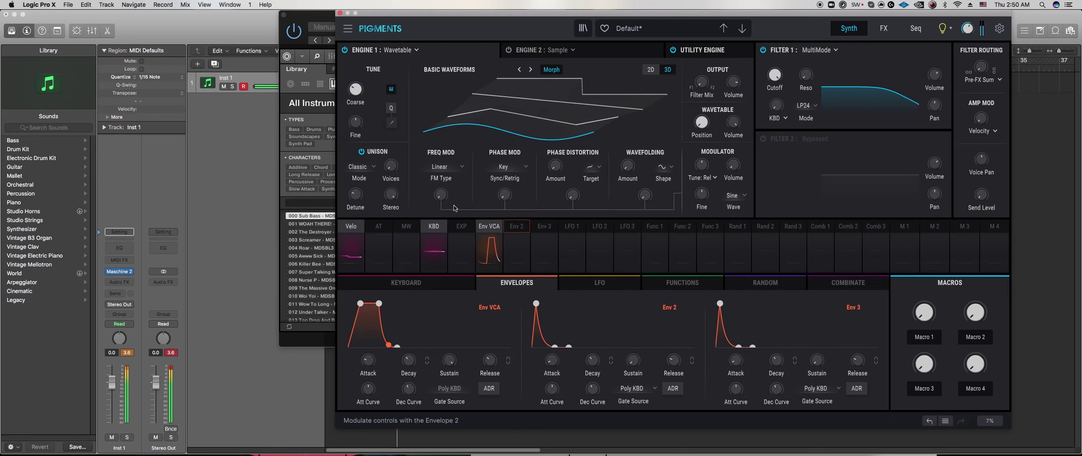
drag(437, 199, 433, 198)
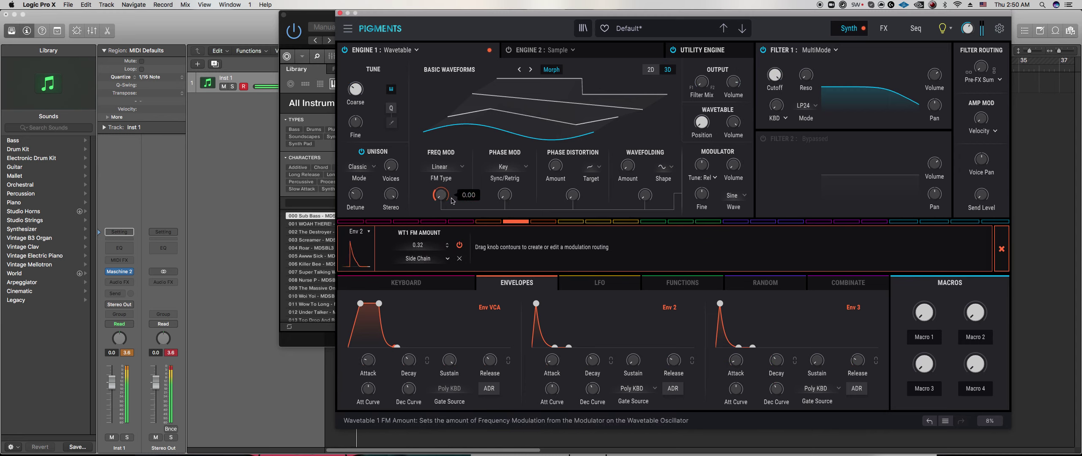
Shorten the attacks of Env 2 and Env VCA, and modulate Engine 1's PM amount with Env 2 at about 0.22
drag(547, 365, 548, 376)
drag(498, 195, 496, 193)
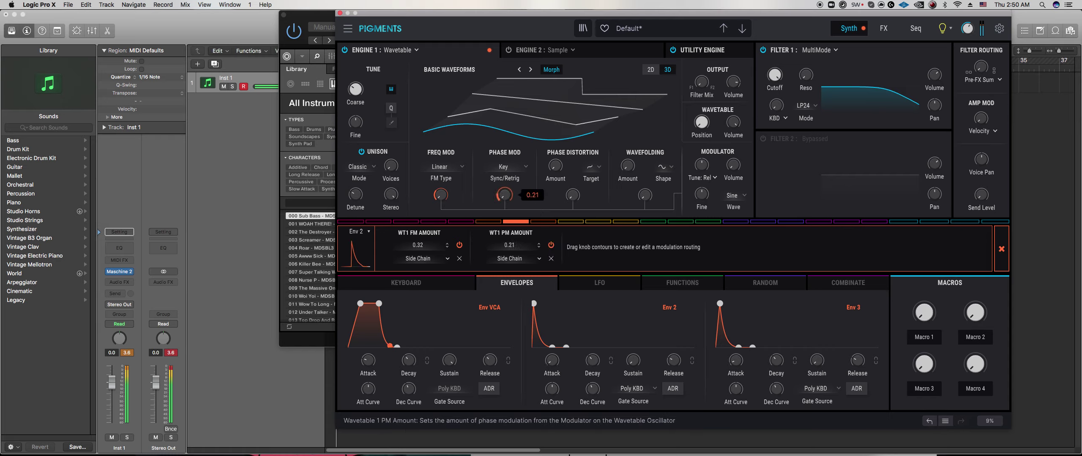
drag(369, 366, 369, 370)
Shorten the higher melodic notes in the first half of sound 3's Maschine pattern
click(310, 103)
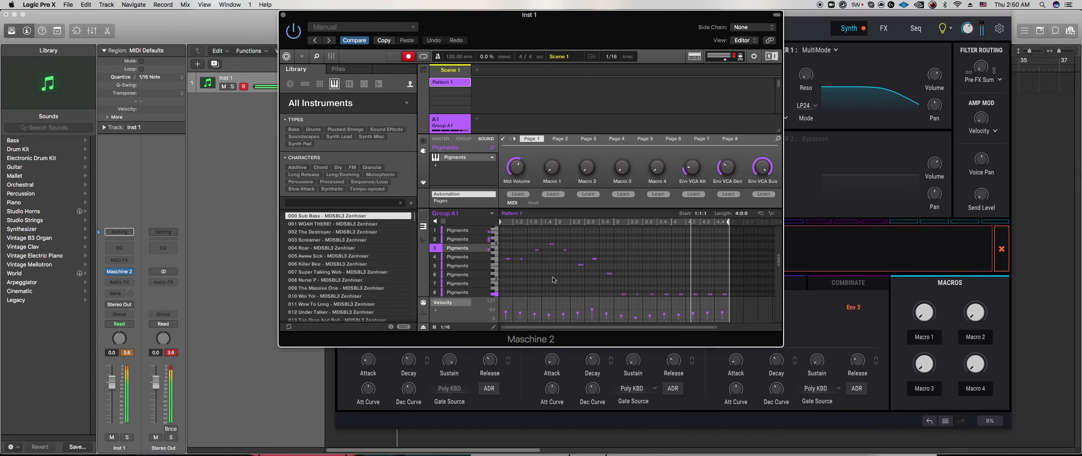
click(551, 244)
drag(583, 266, 609, 275)
drag(510, 259, 508, 259)
scroll(608, 283, down, 3)
Shorten the repeated lowest-pitch notes in the second half of sound 3's pattern
click(622, 269)
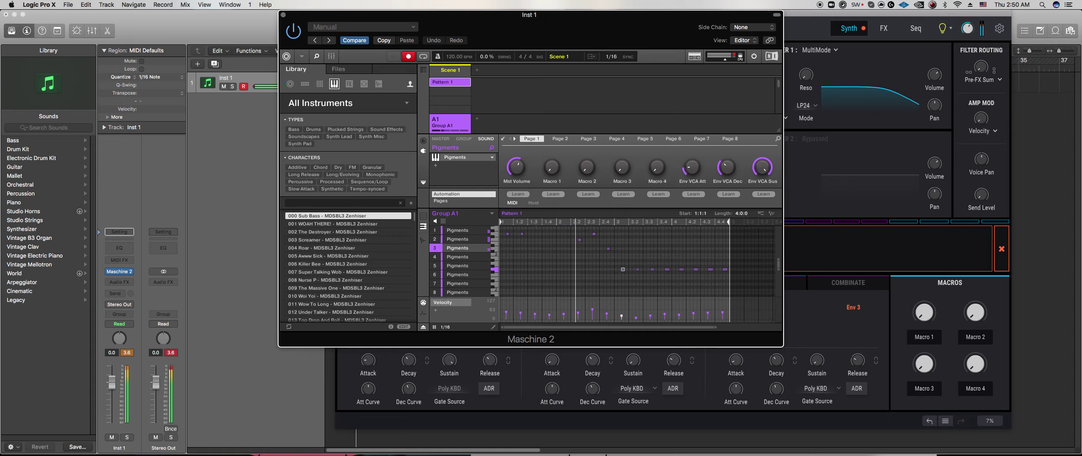
click(667, 269)
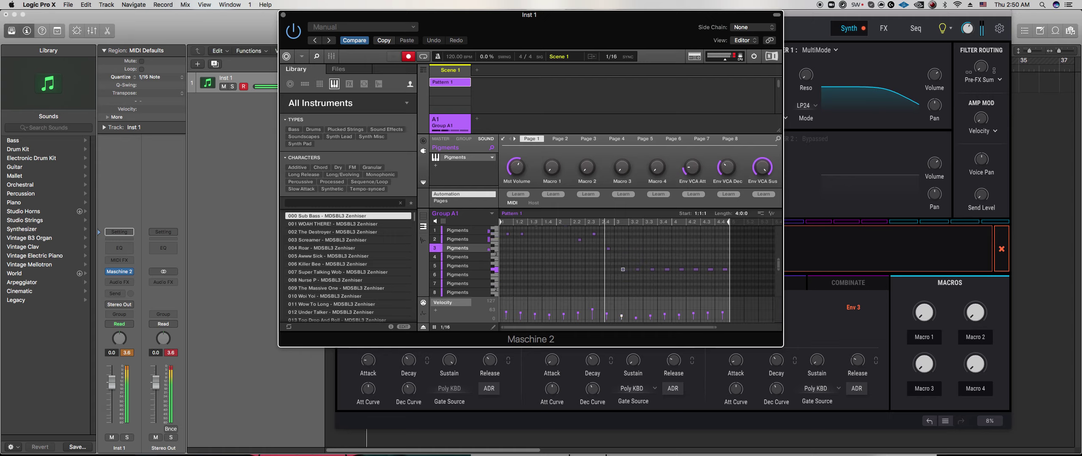
click(680, 269)
click(695, 269)
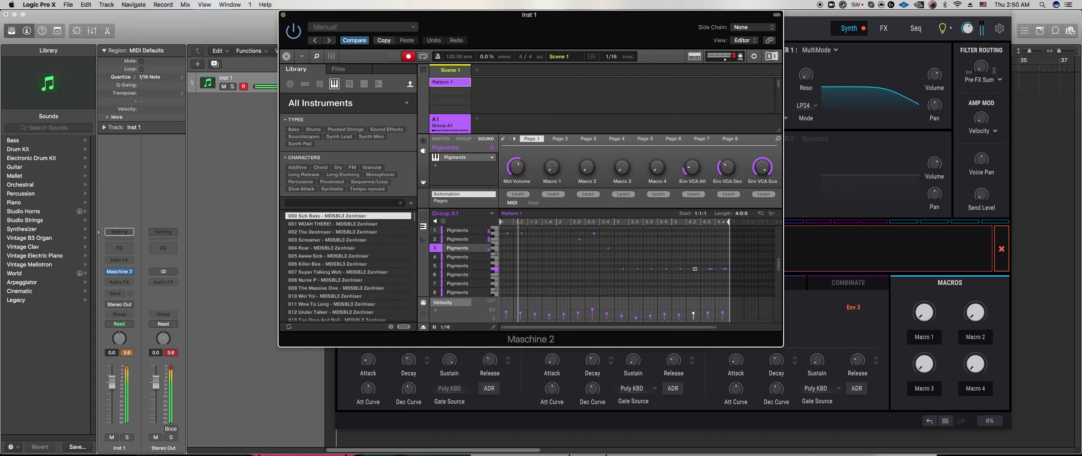
click(710, 269)
drag(726, 269, 724, 269)
Open sound 4's Pigments and try a coarse tuning of -35 semitones on Engine 1
click(433, 256)
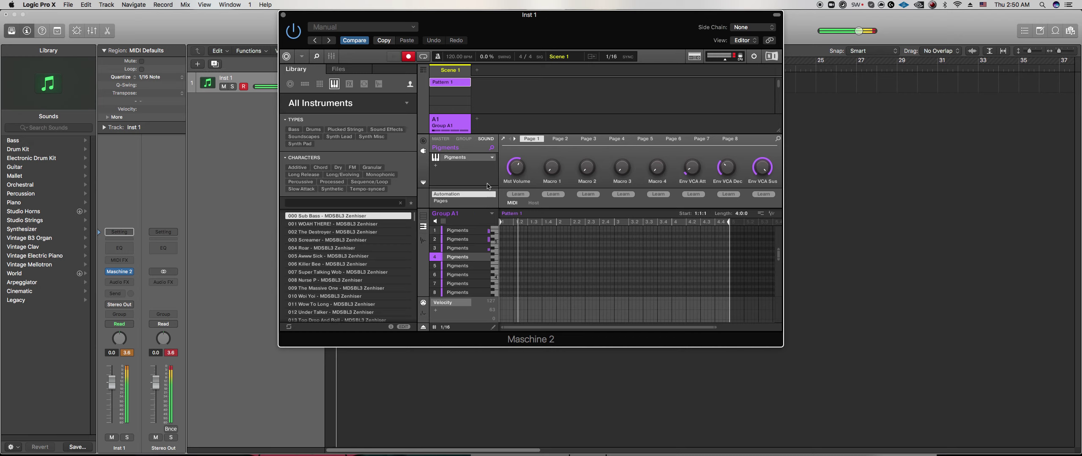
click(491, 148)
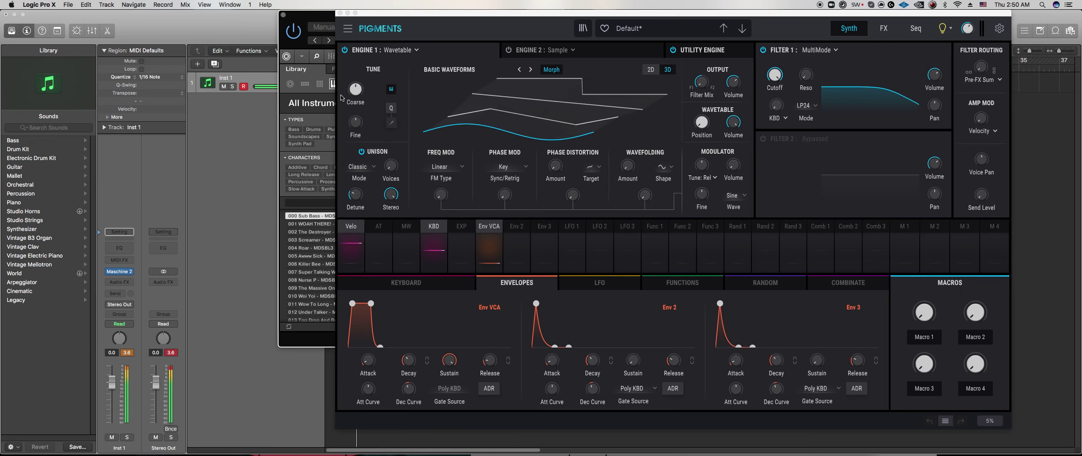
mouse_move(355, 89)
mouse_down()
mouse_move(356, 101)
mouse_move(358, 90)
mouse_up()
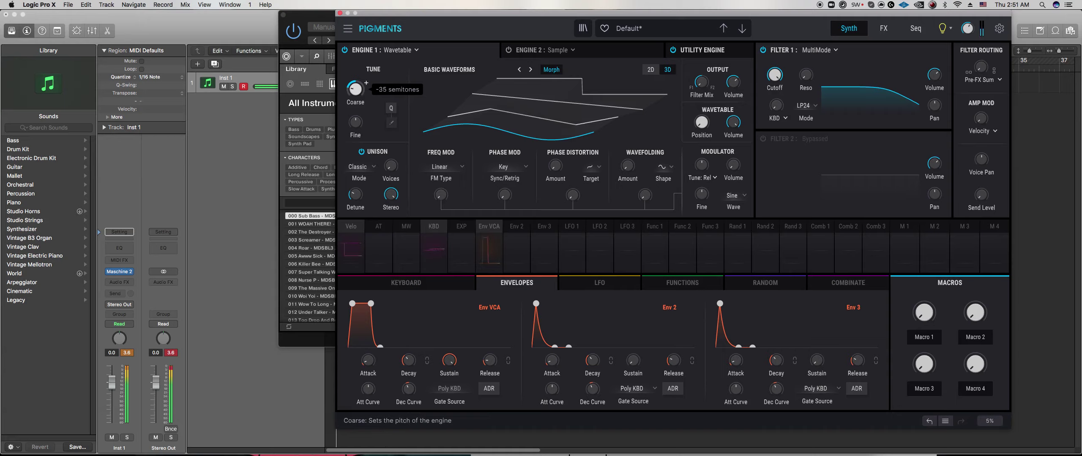
double_click(358, 89)
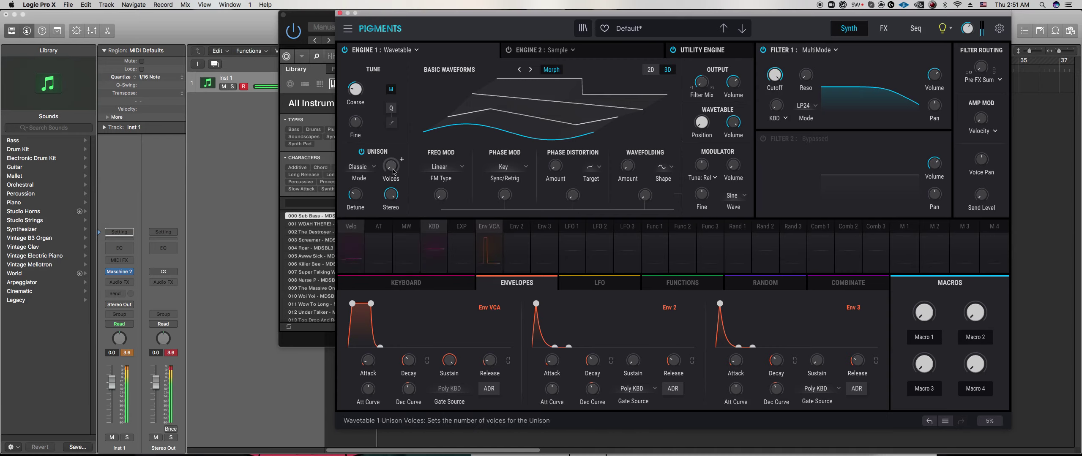
Reopen sound 3's Pigments from Maschine and try out Engine 1's phase distortion amount
click(311, 331)
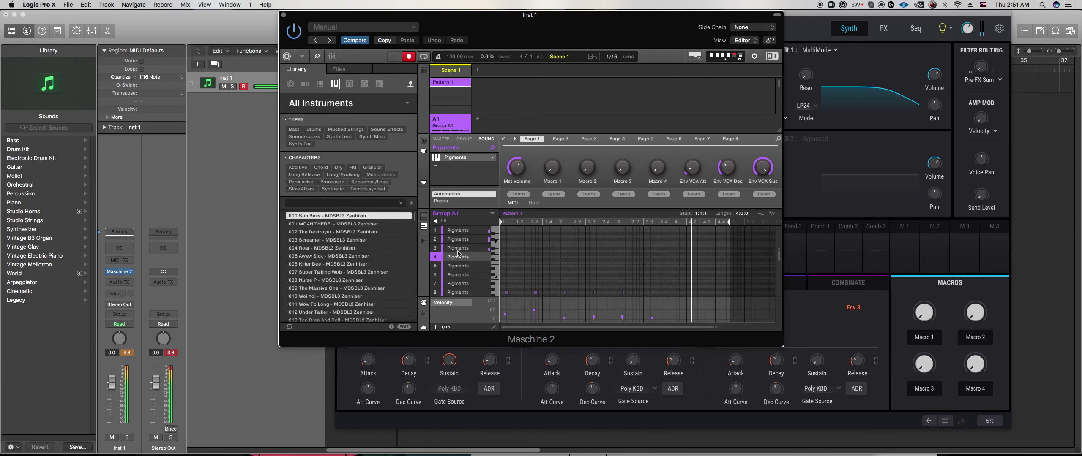
click(435, 248)
click(503, 139)
click(504, 140)
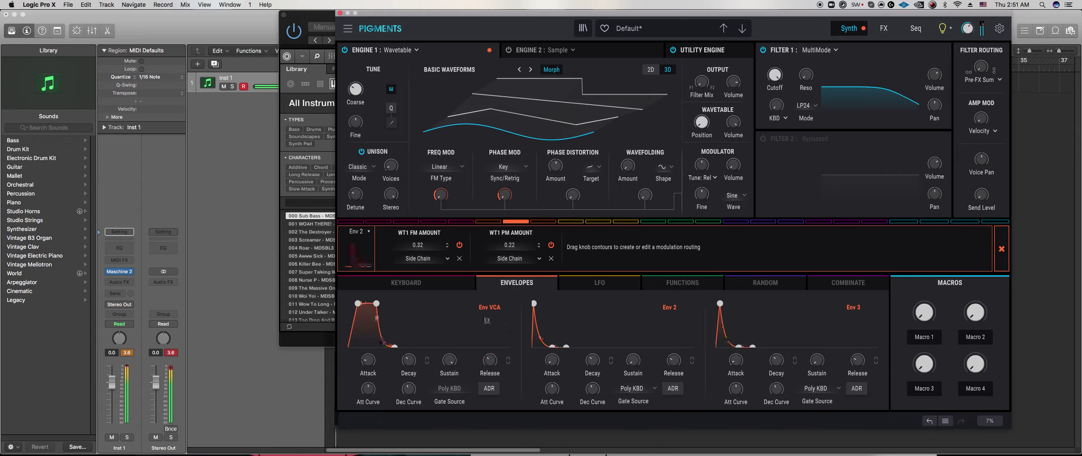
drag(555, 166, 555, 153)
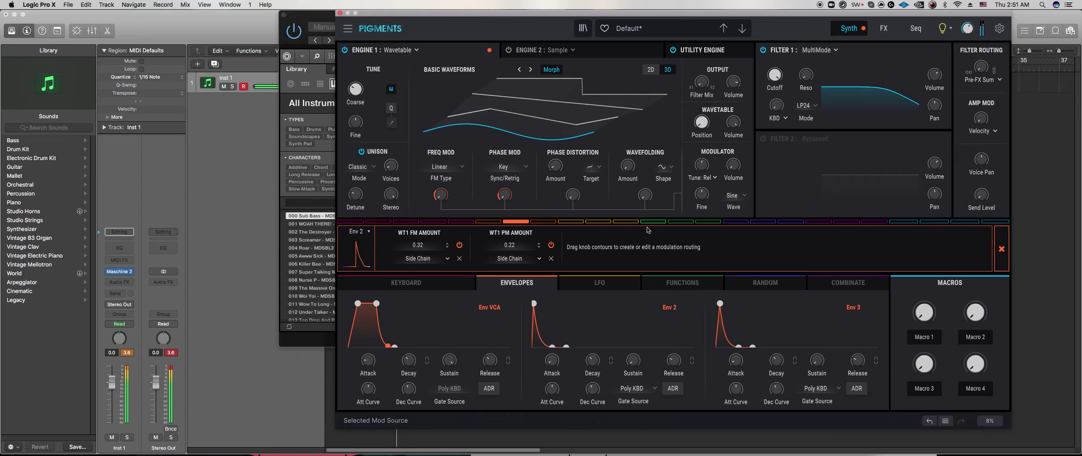
Place a point in Function 1 at time 0.361 and level 0.110, and set its play mode to Run
click(659, 284)
drag(387, 332, 649, 263)
drag(539, 328, 548, 366)
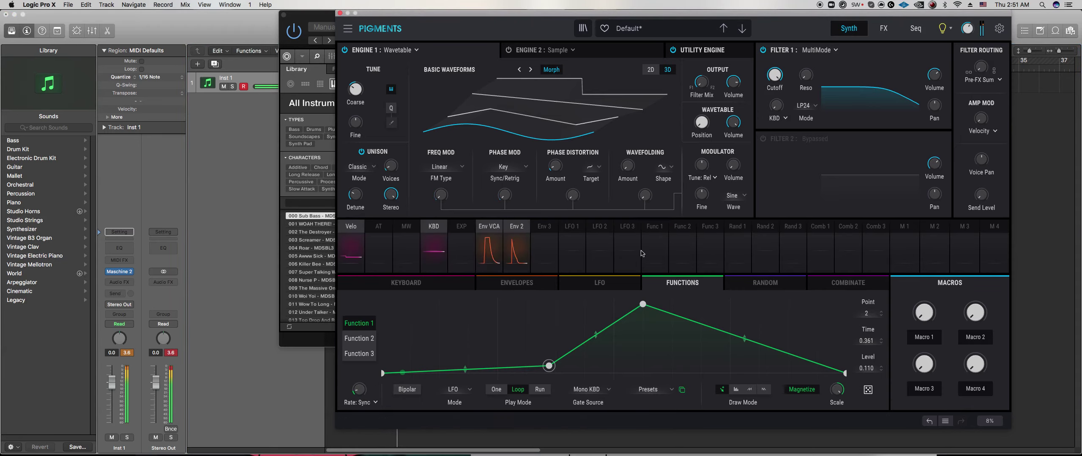
click(543, 390)
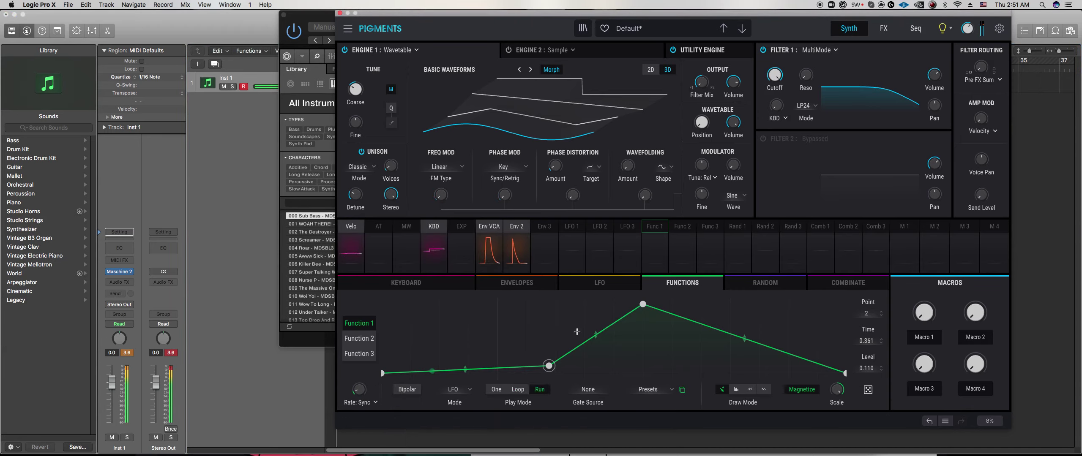
Replace Function 1's peak with an earlier one and end its decay with a point at time 0.644 and level 0.00
drag(580, 336, 545, 292)
click(549, 366)
drag(549, 367, 497, 371)
click(548, 304)
drag(548, 304, 544, 304)
double_click(642, 304)
drag(689, 340, 681, 373)
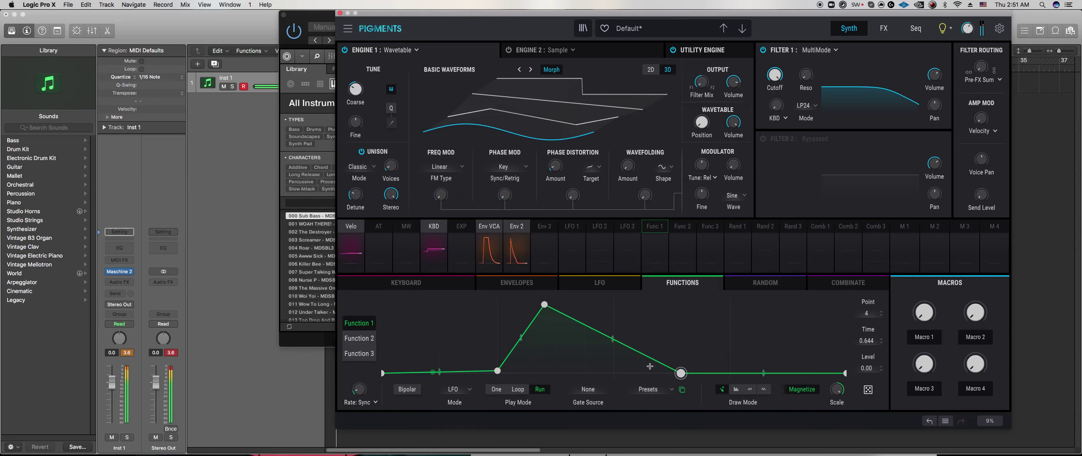
Steepen Function 1's rise by moving both its start point, kept at zero level, and its peak earlier
drag(492, 372, 476, 373)
drag(521, 342, 506, 305)
double_click(545, 304)
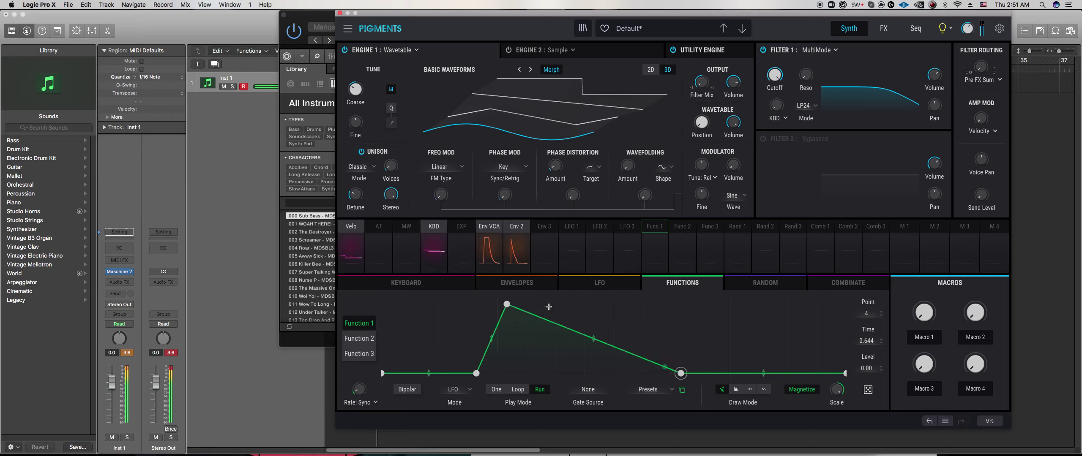
Route Function 1 to Engine 1's phase distortion at 0.63 and PH Dist Amount at 0.34, and move its rise start to time 0.211
click(654, 228)
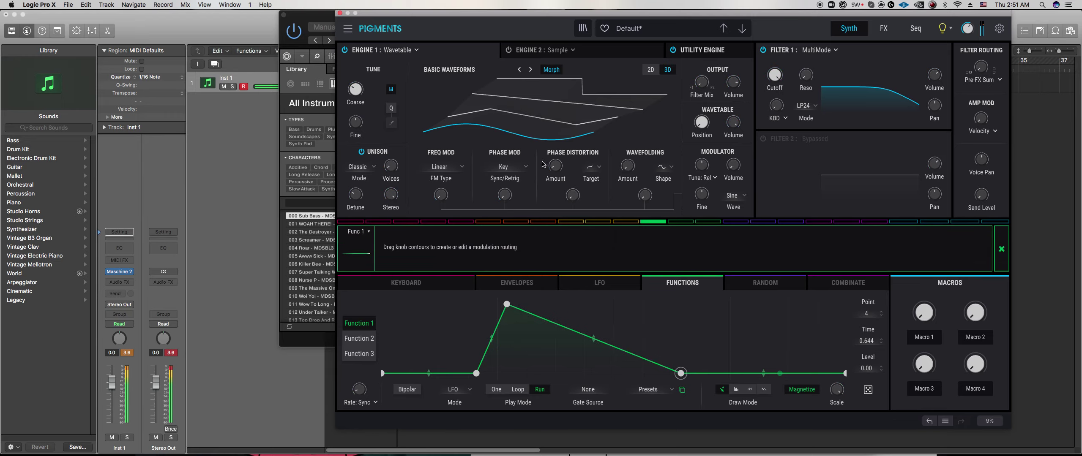
drag(555, 166, 555, 157)
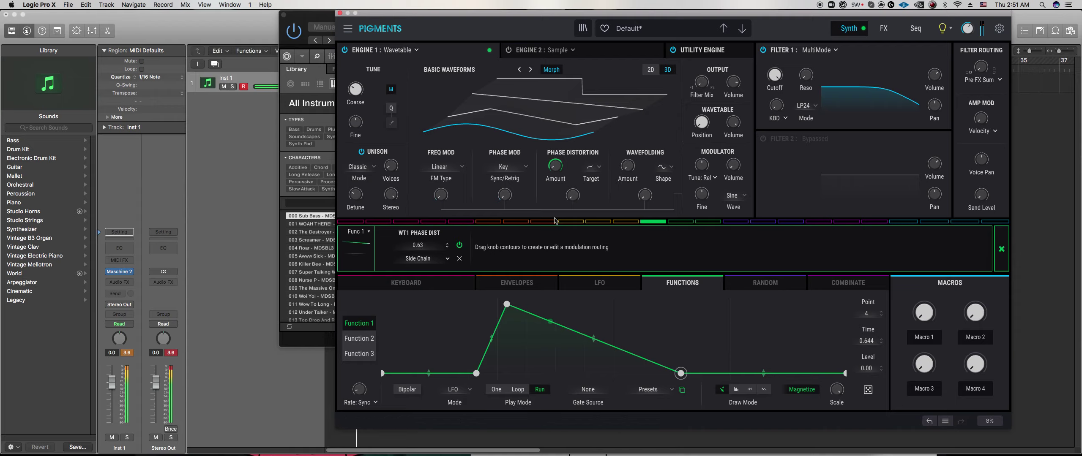
drag(572, 195, 572, 188)
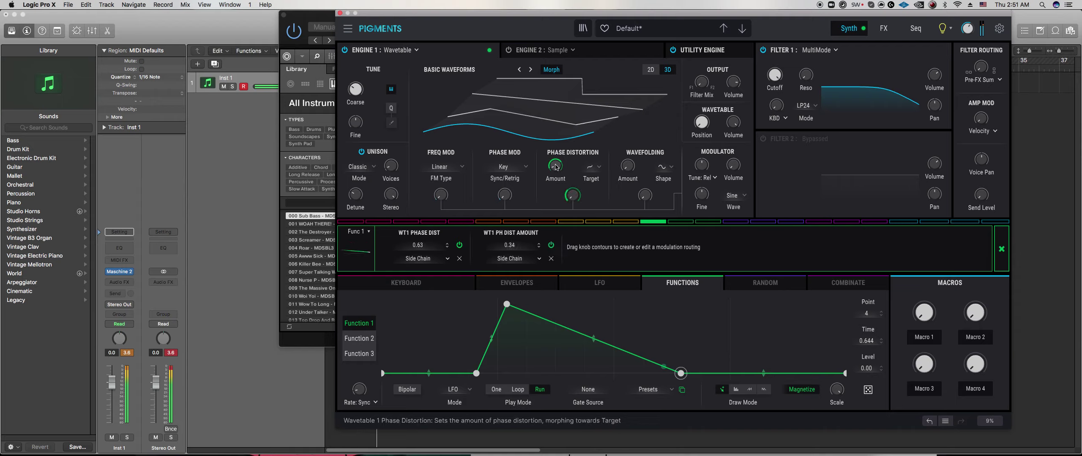
drag(476, 373, 479, 373)
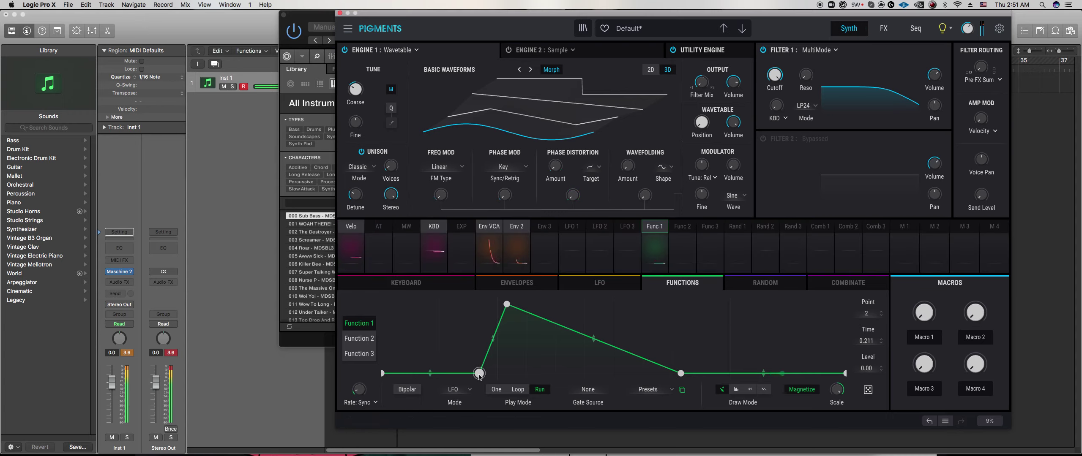
Move Function 1's peak earlier to time 0.250 and bend its decay into a concave curve
drag(507, 304, 502, 304)
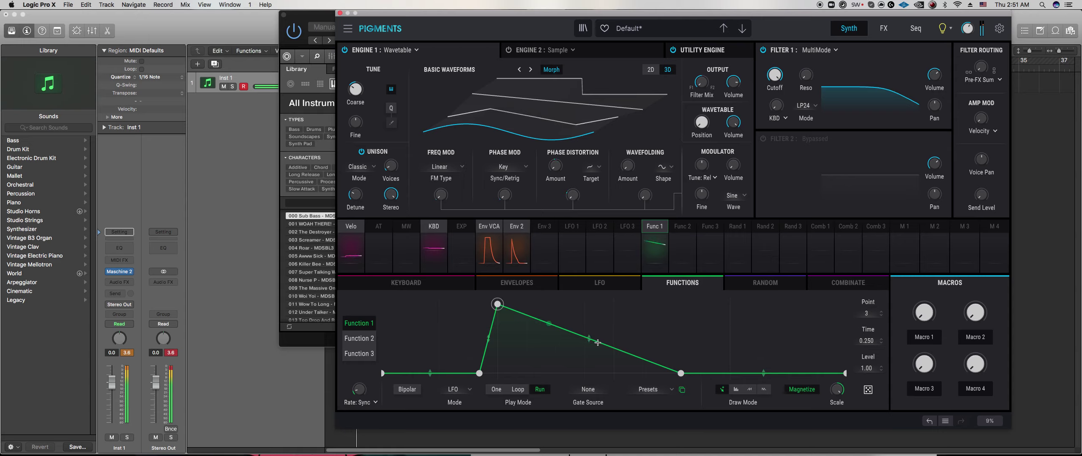
drag(599, 346, 598, 374)
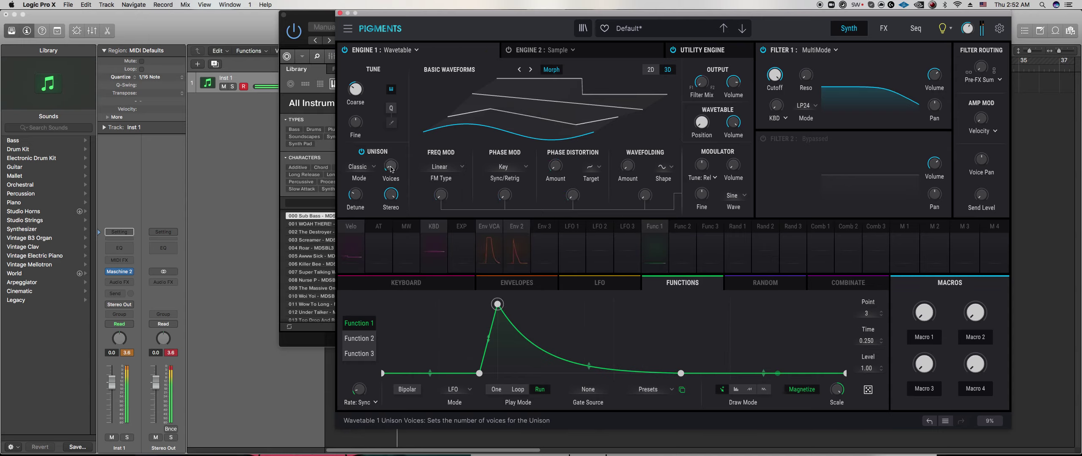
Route Function 1 to Engine 1's unison voices at 0.35, wavefolding at 0.16 and unison detune at 0.25
click(663, 234)
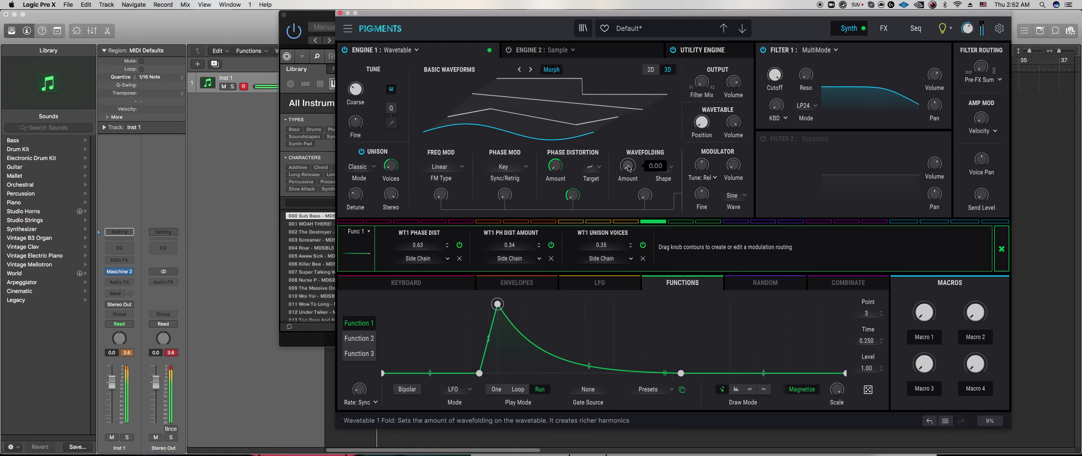
drag(620, 166, 620, 161)
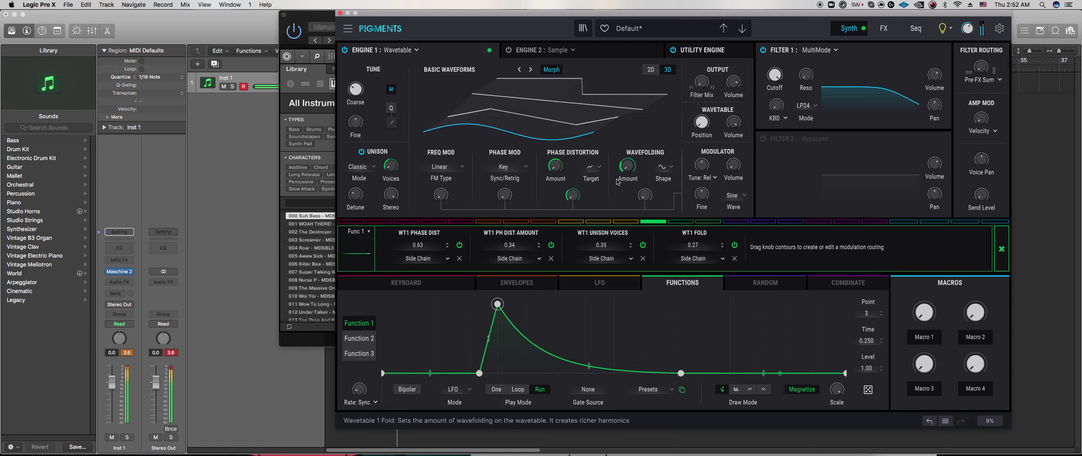
click(613, 200)
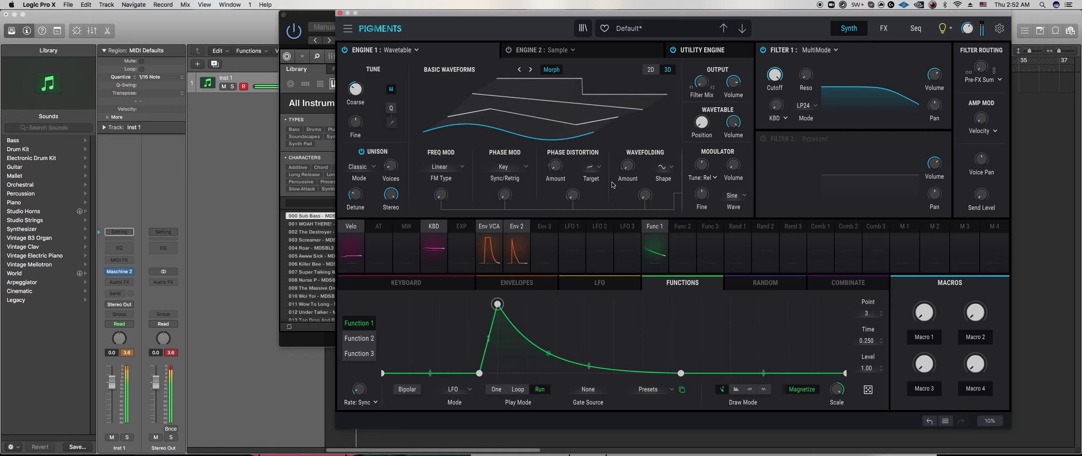
click(620, 166)
drag(621, 165, 620, 174)
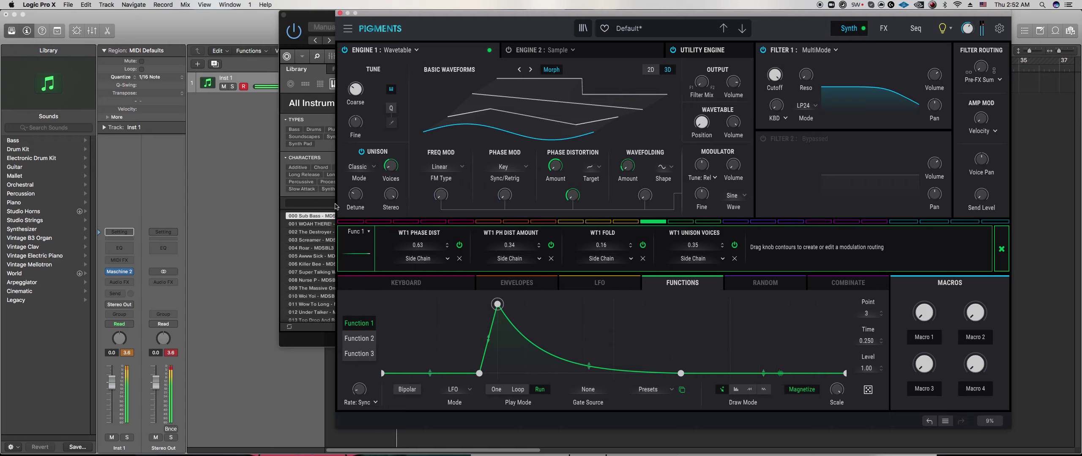
drag(356, 195, 355, 186)
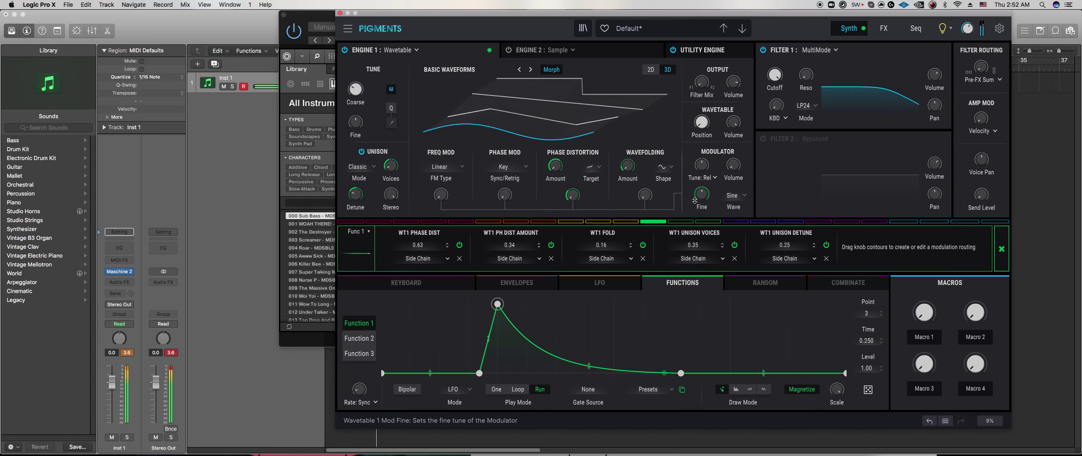
Switch to sound 4 in Maschine and delete all its notes from the pattern
click(316, 337)
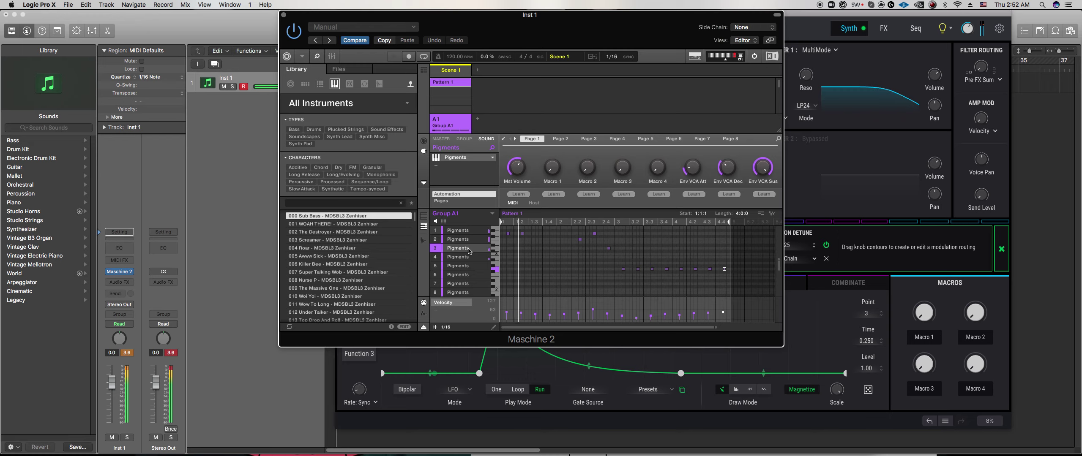
click(475, 258)
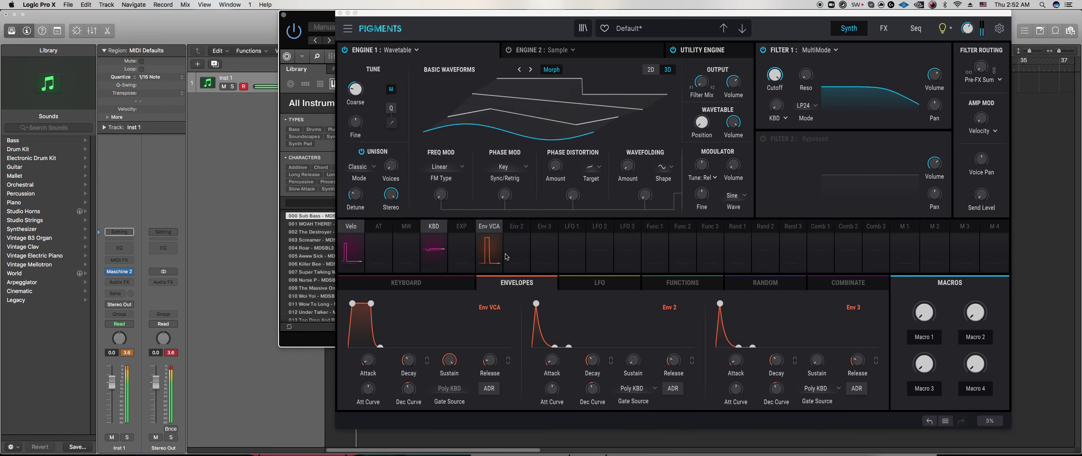
click(308, 17)
scroll(563, 251, down, 4)
drag(694, 254, 485, 240)
key(Delete)
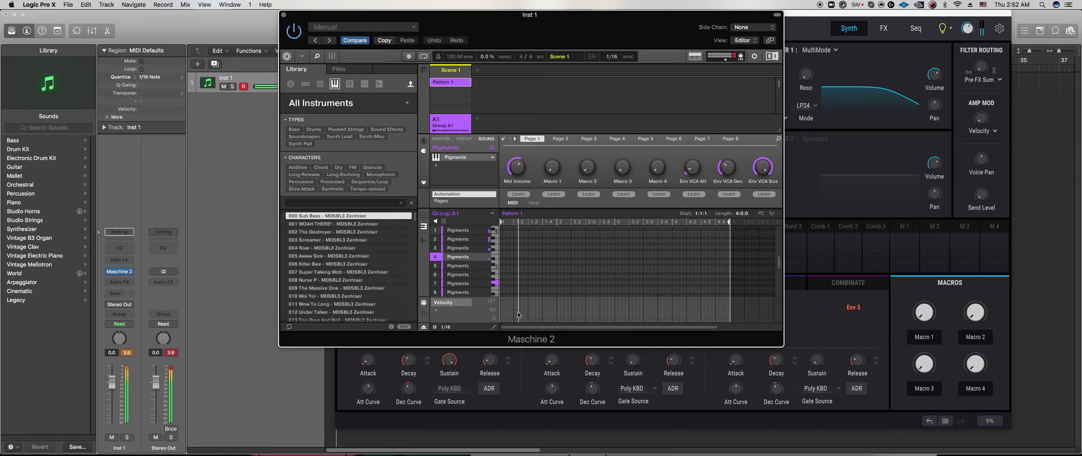
In sound 4's Pigments, lengthen Env VCA's attack and release slightly and set Engine 1's phase modulation amount to 0.156
key(super+grave)
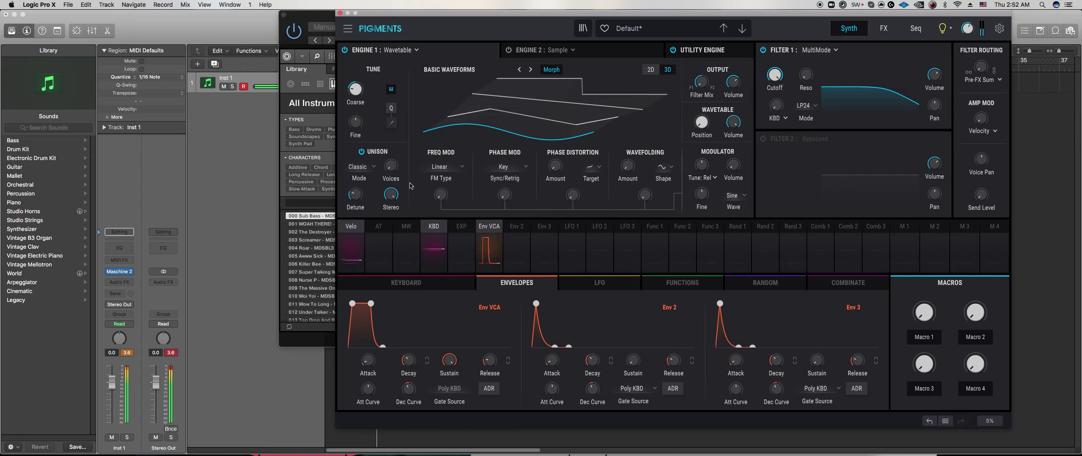
drag(368, 359, 378, 354)
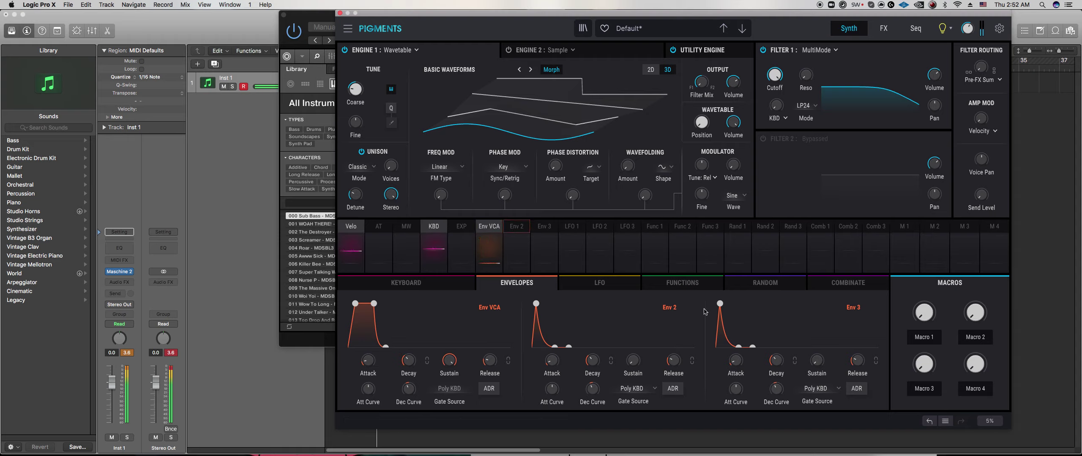
drag(507, 198, 509, 190)
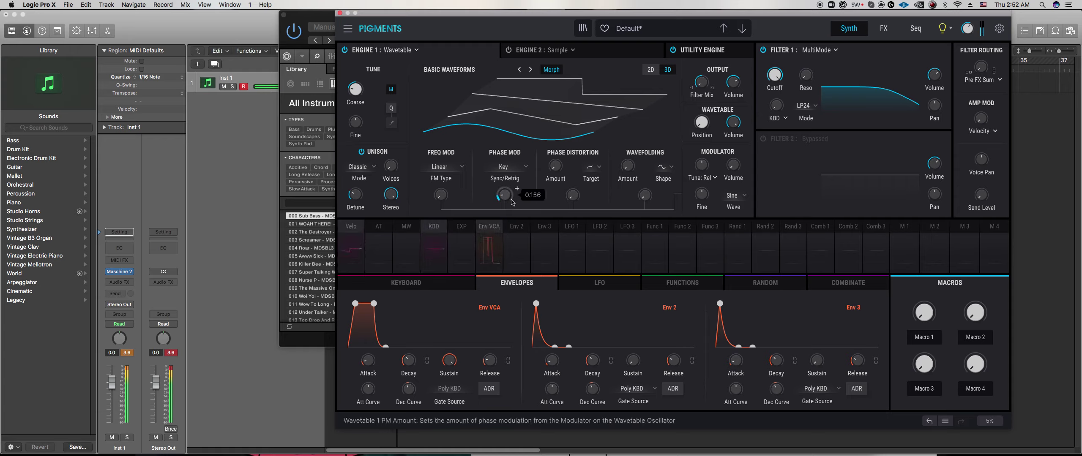
drag(491, 367, 492, 364)
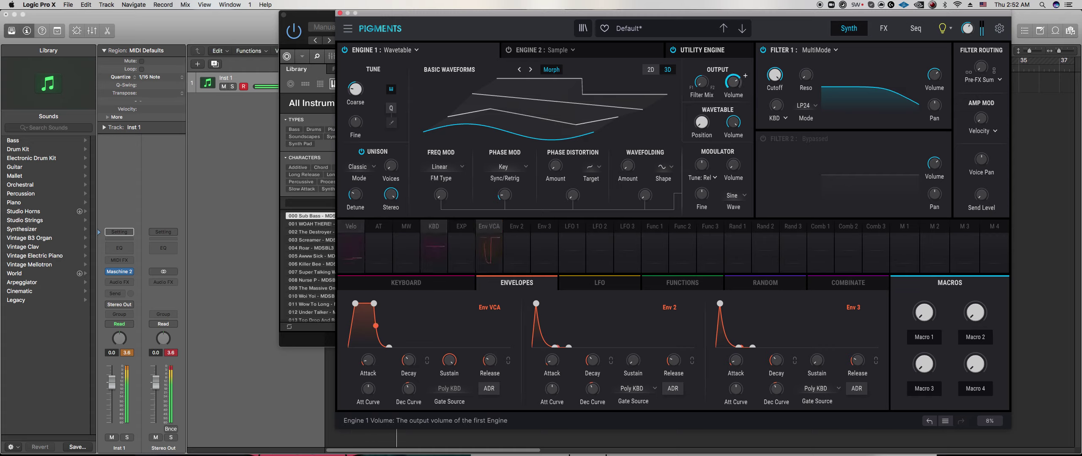
mouse_move(734, 86)
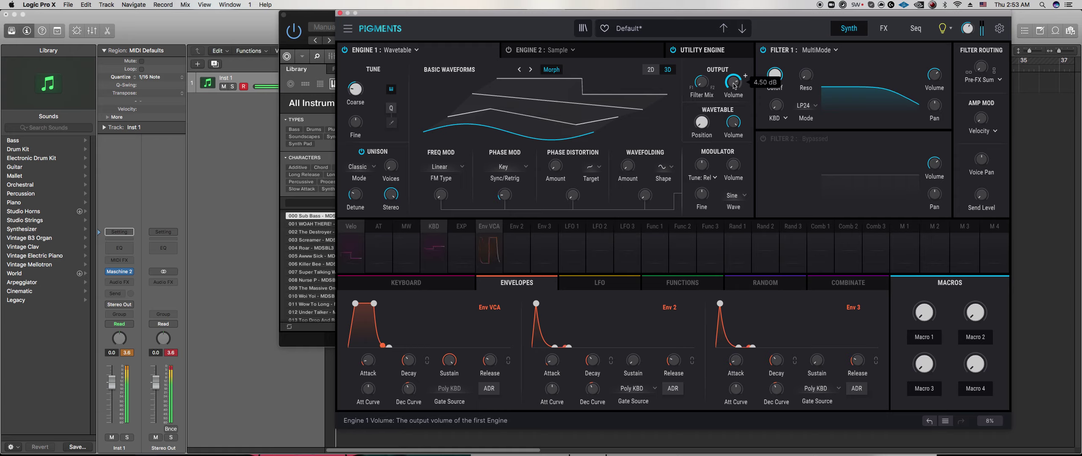
Raise Engine 1's unison voices and detune slightly, and lengthen the Env VCA release further
drag(393, 173, 393, 171)
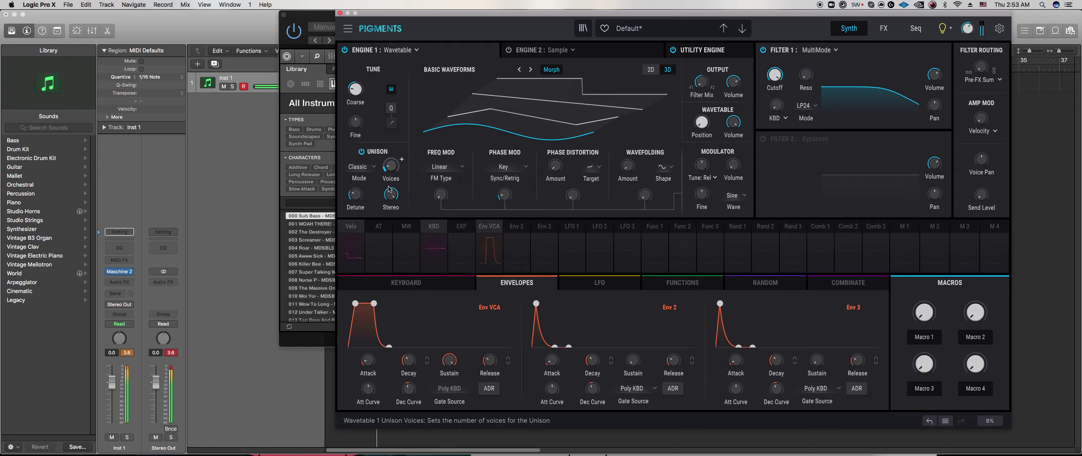
drag(362, 198, 367, 192)
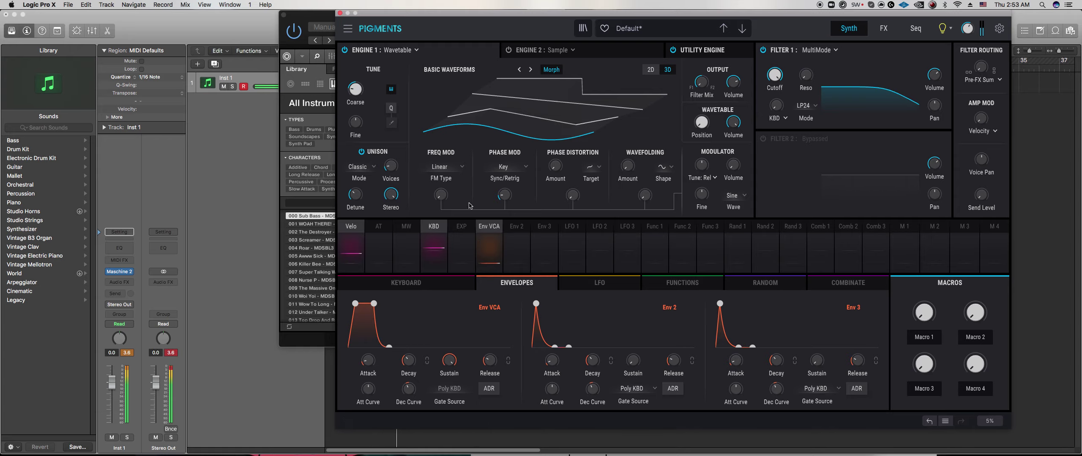
drag(490, 365, 491, 363)
Set Engine 1's phase distortion to 0.072, and try PH Dist Amount at 0.060 and wavefolding at 0.480
mouse_move(577, 196)
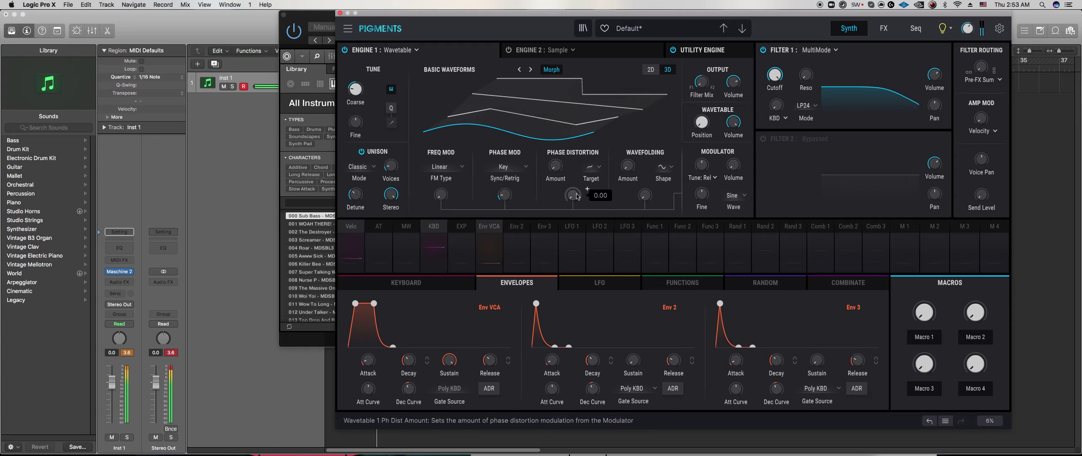
drag(577, 196, 578, 194)
drag(558, 168, 558, 163)
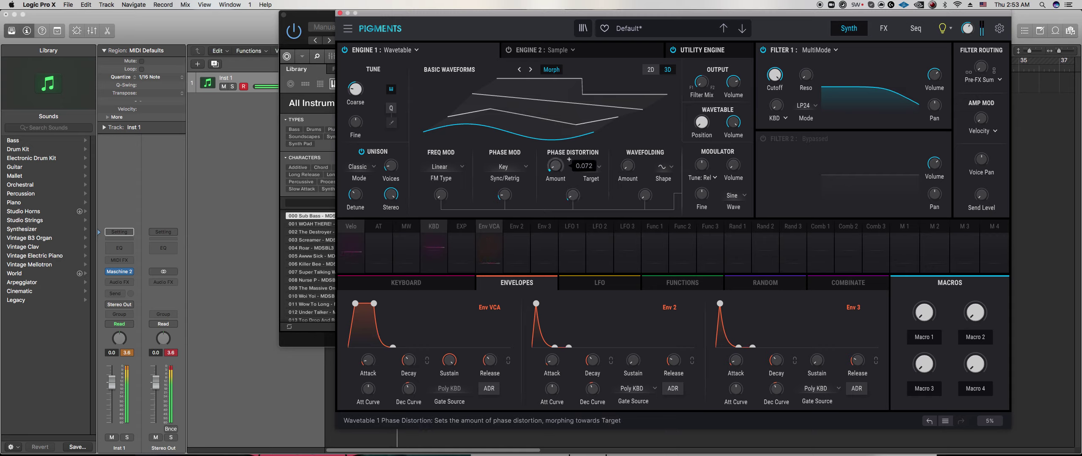
mouse_move(573, 204)
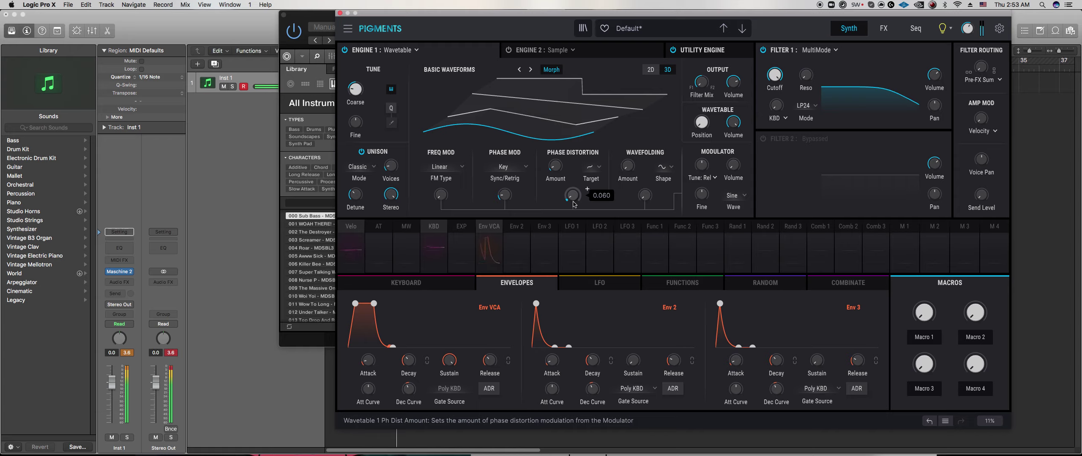
mouse_move(627, 166)
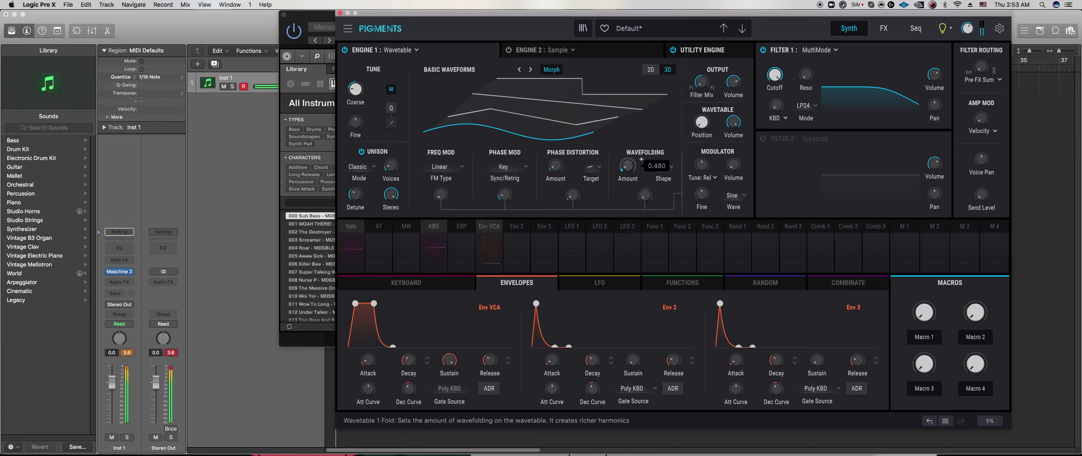
Show Engine 1's wavetable in 2D with its position at 0.336, and lengthen the Env VCA attack
click(650, 69)
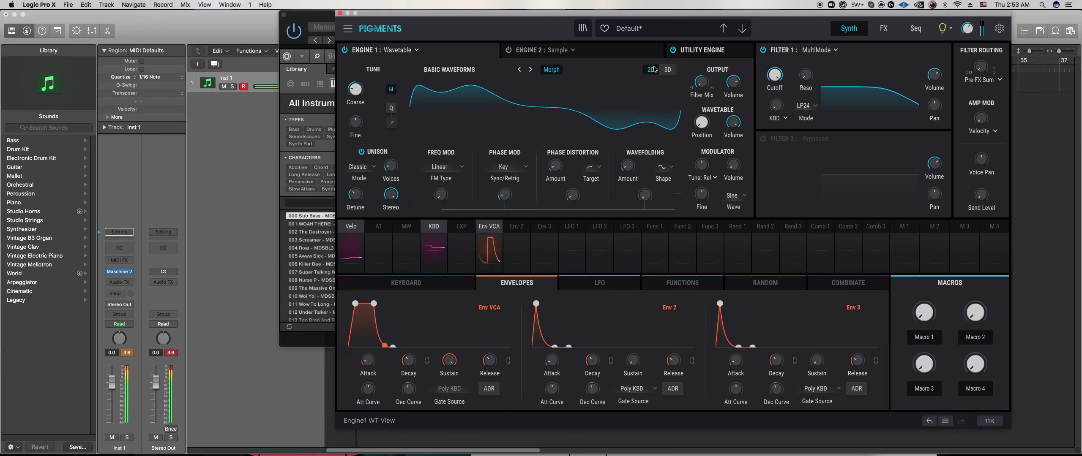
mouse_move(701, 122)
mouse_down()
mouse_move(701, 111)
mouse_move(713, 116)
mouse_up()
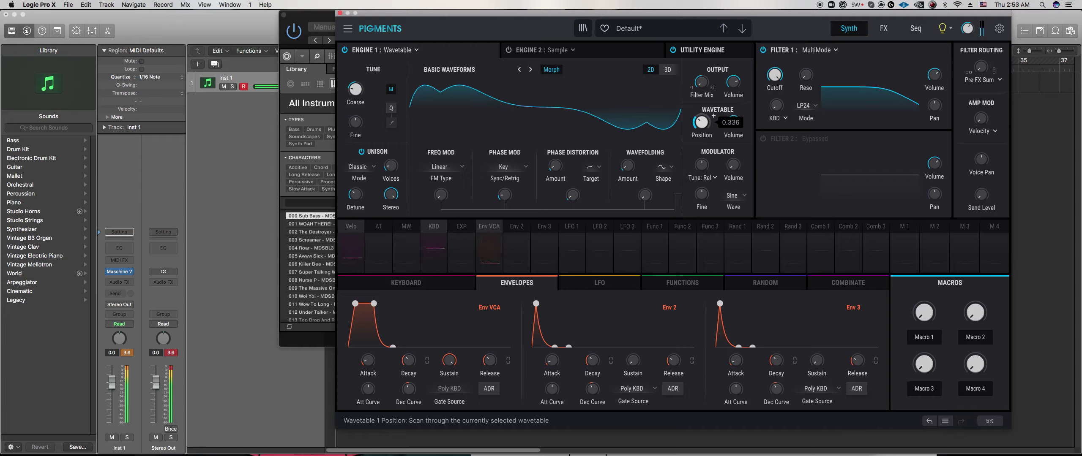
mouse_move(365, 84)
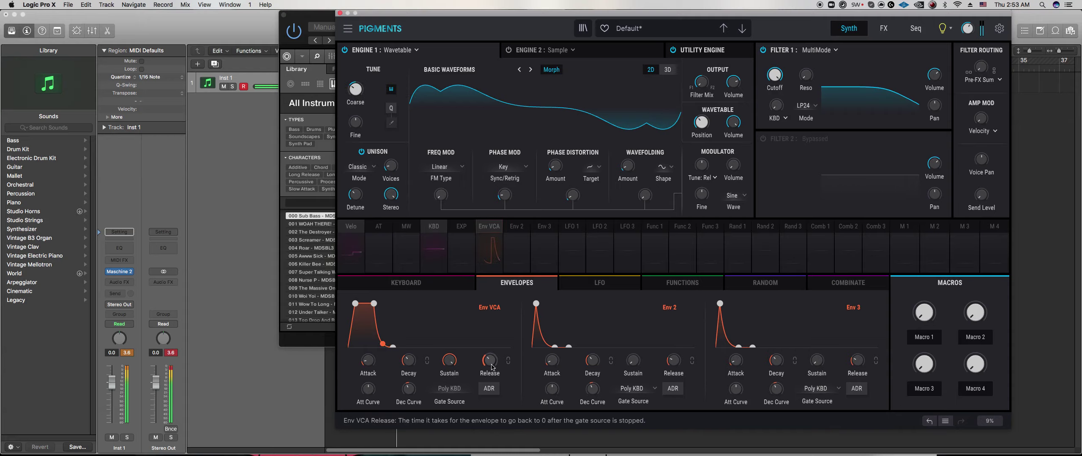
drag(373, 367, 373, 364)
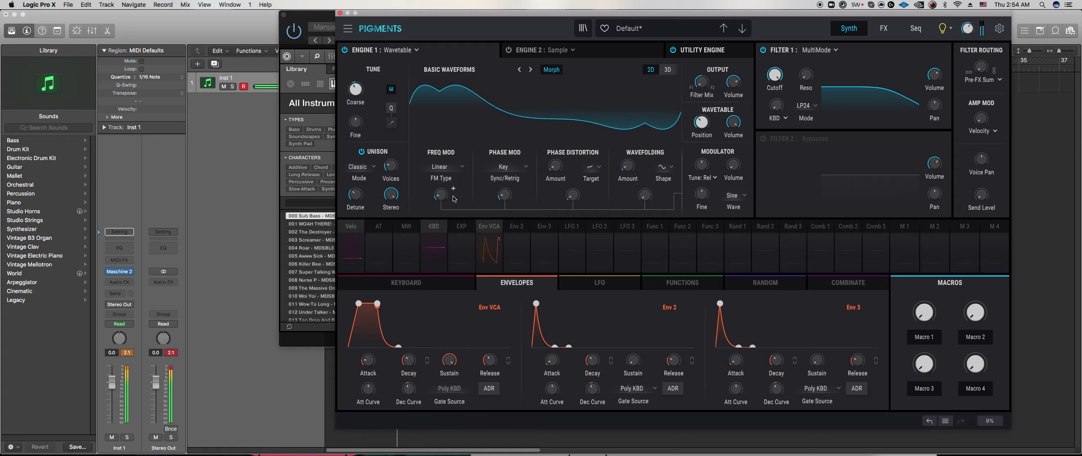
Set Engine 1's modulator wave to Tri and its phase mod sync source to Mod Osc
click(728, 199)
click(676, 253)
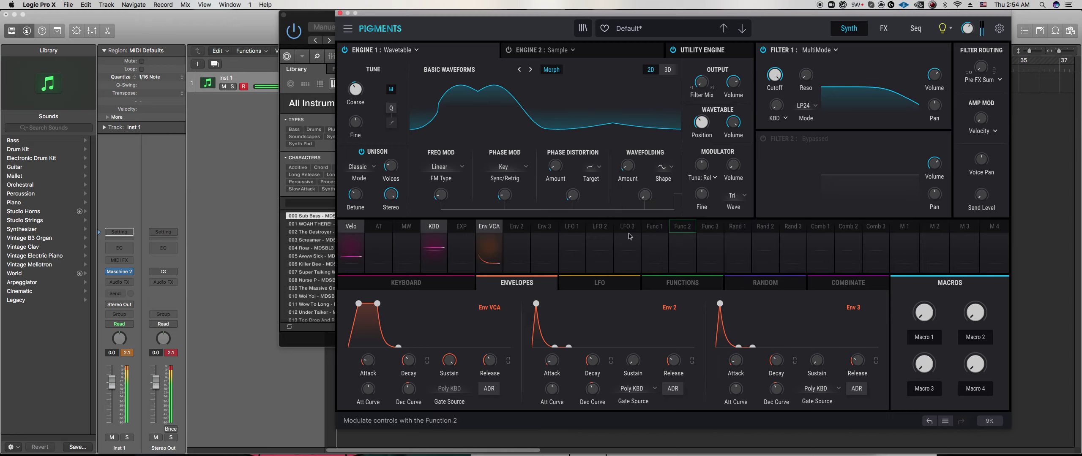
click(504, 167)
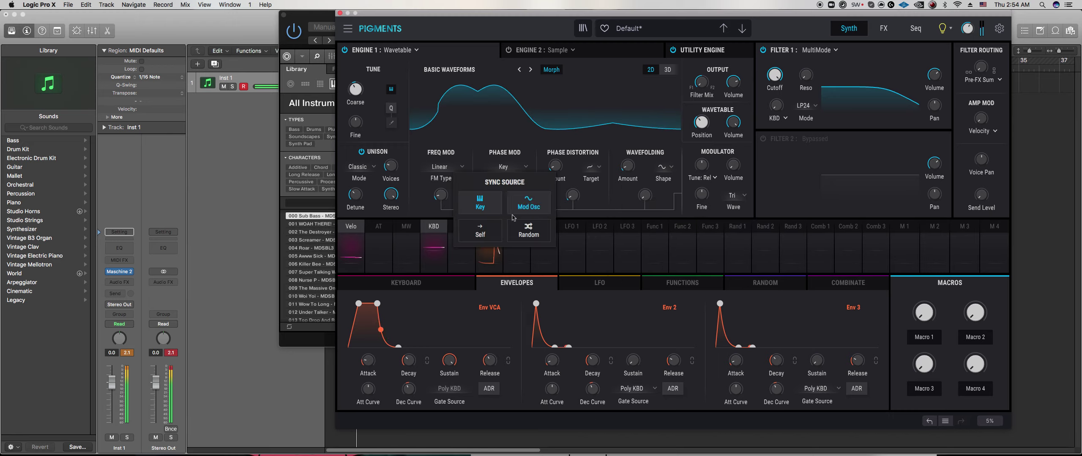
click(526, 207)
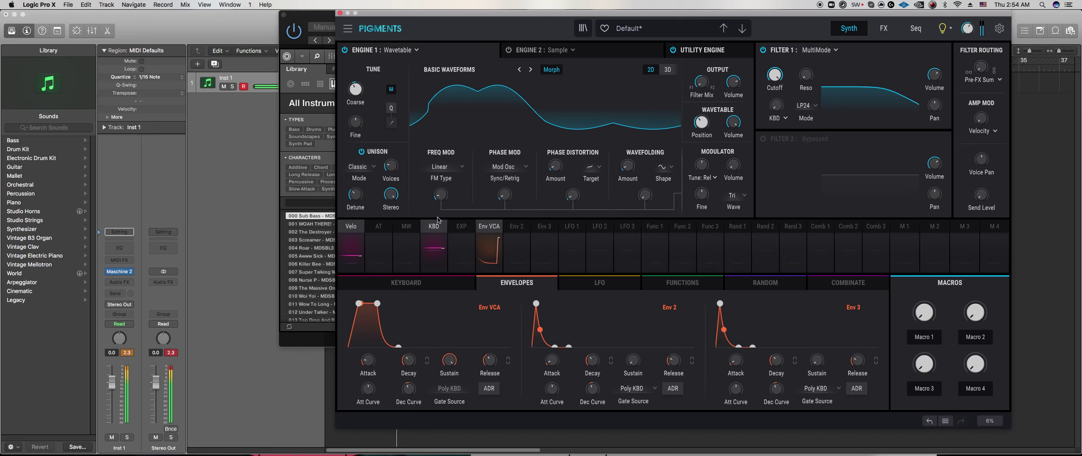
Force quit the background applications Google Chrome and Brave Browser
click(12, 5)
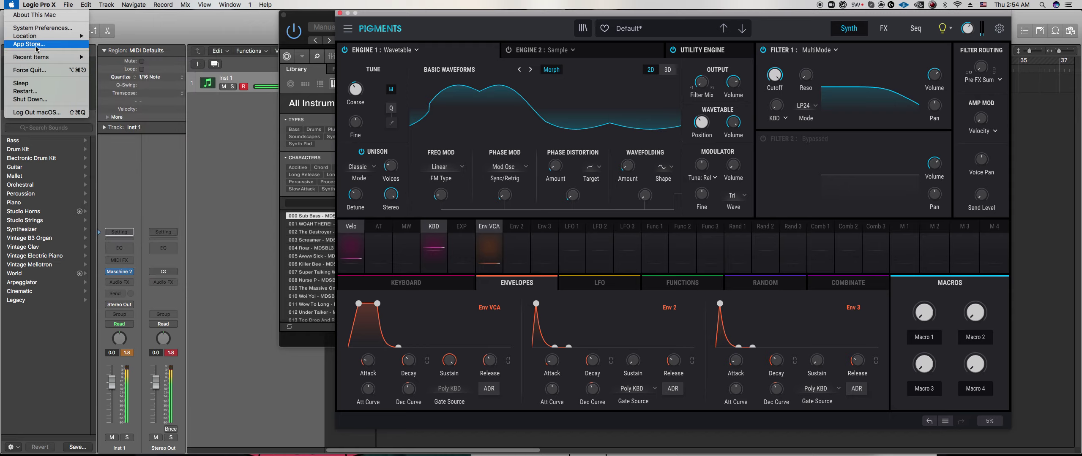
click(42, 70)
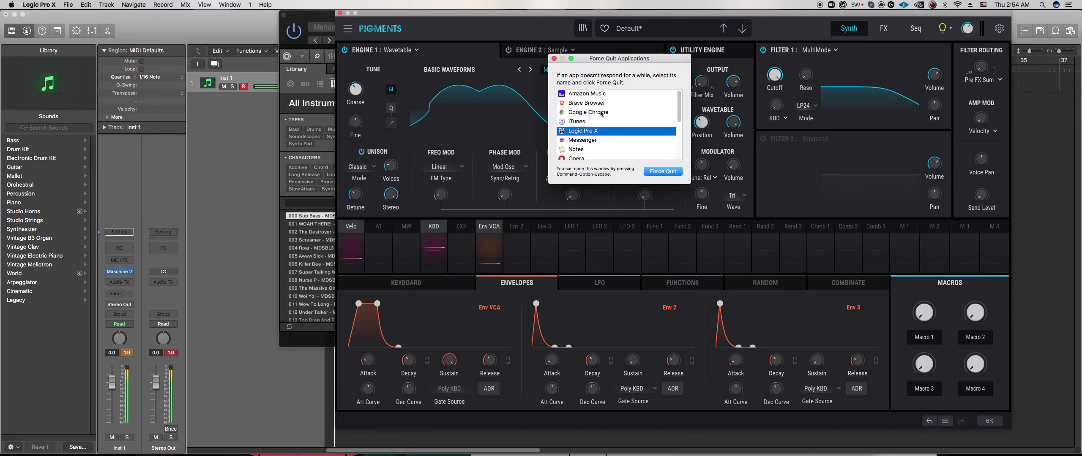
click(602, 112)
click(652, 172)
key(Return)
click(582, 103)
click(663, 171)
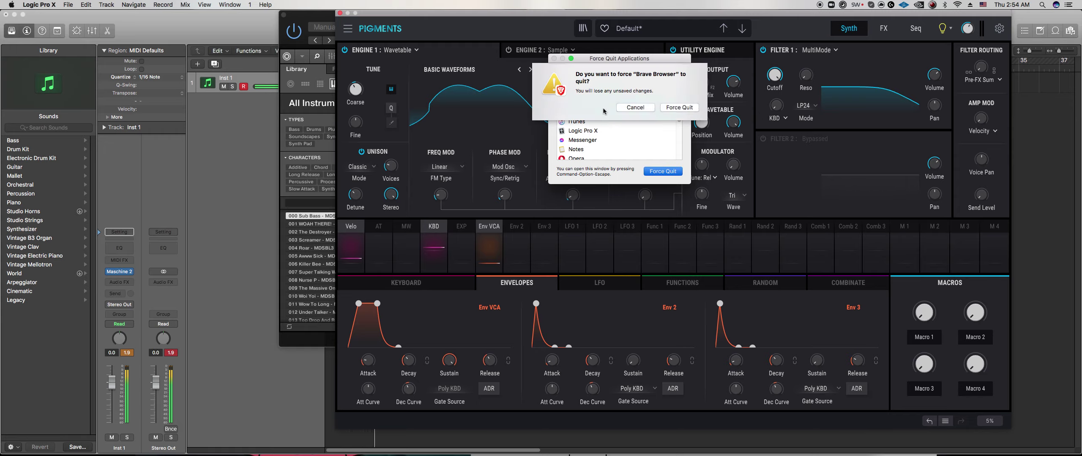
click(673, 108)
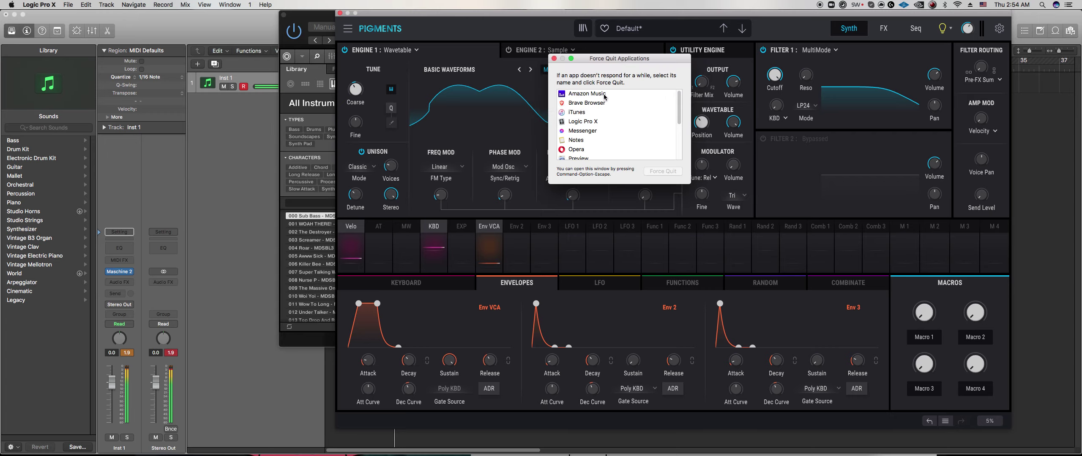
Force quit Amazon Music and Messenger as well
click(665, 171)
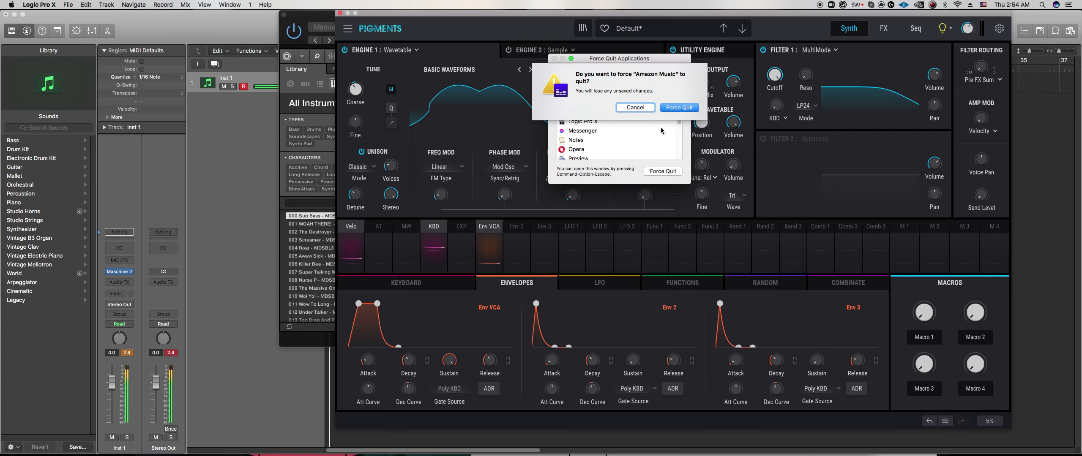
click(671, 109)
click(587, 113)
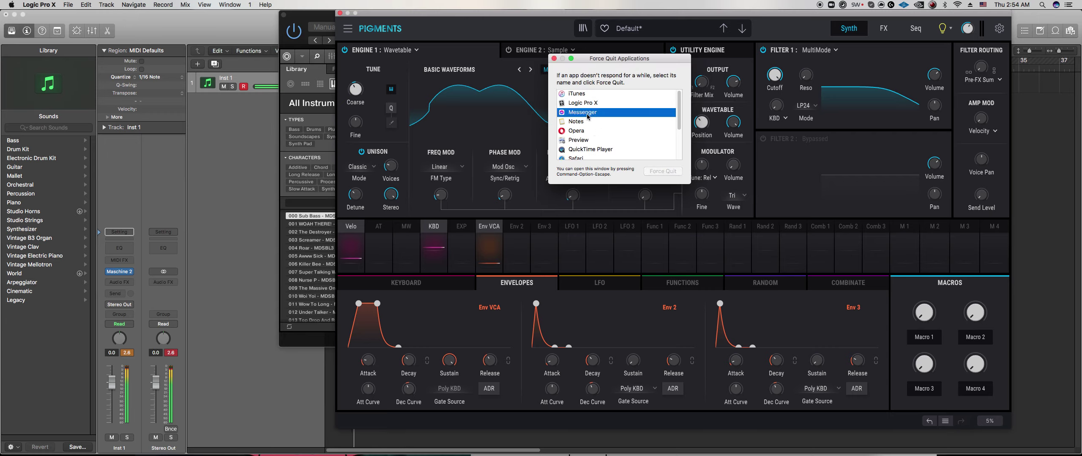
click(653, 172)
click(675, 103)
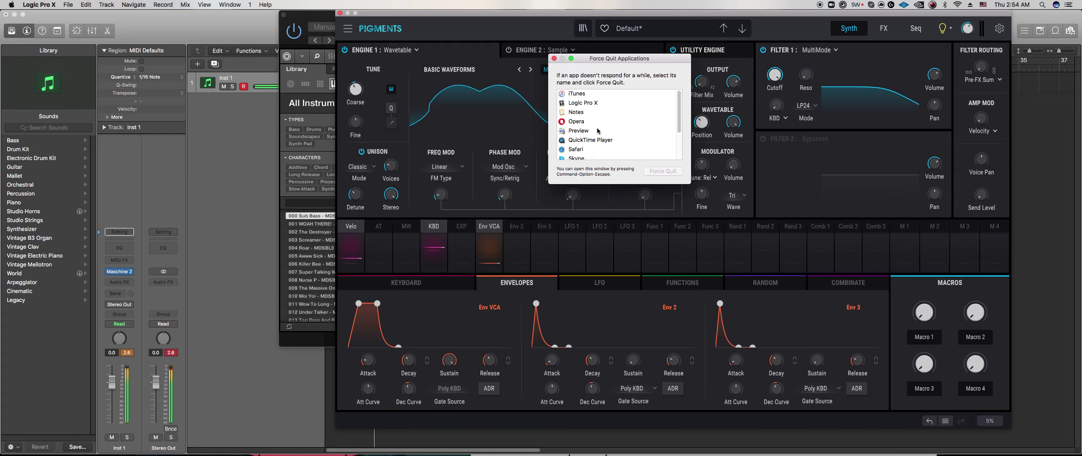
Force quit the background applications Opera and Safari
click(596, 124)
click(662, 172)
click(676, 102)
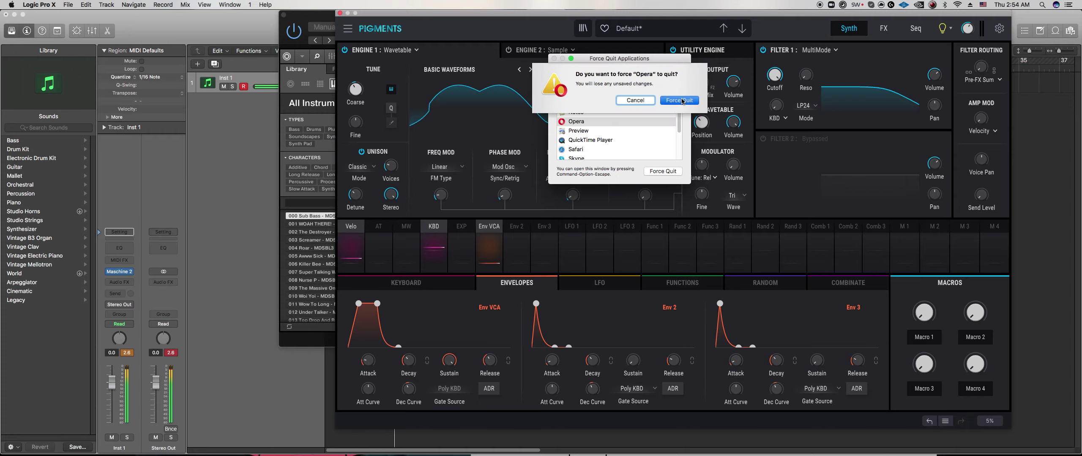
click(596, 148)
key(Return)
key(Return)
Force quit Skype and close the Force Quit Applications window
click(602, 143)
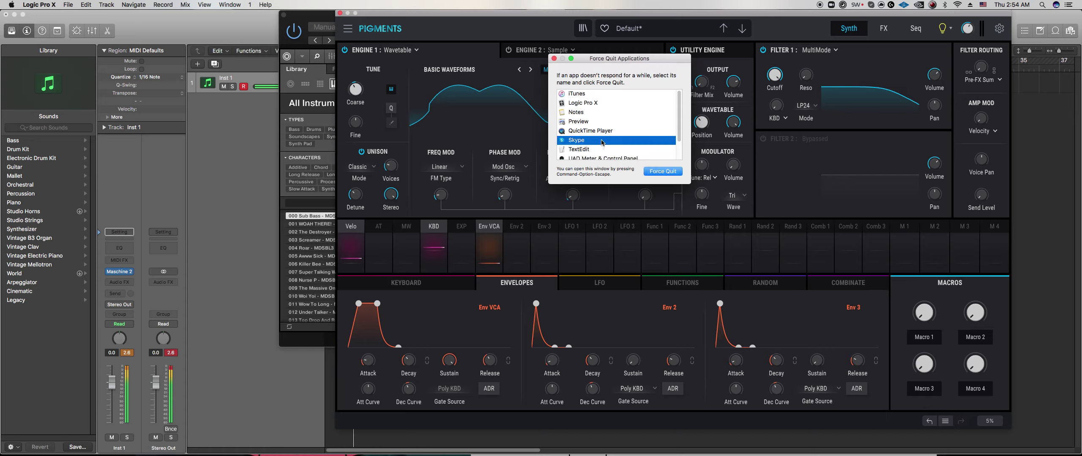
click(653, 168)
key(Return)
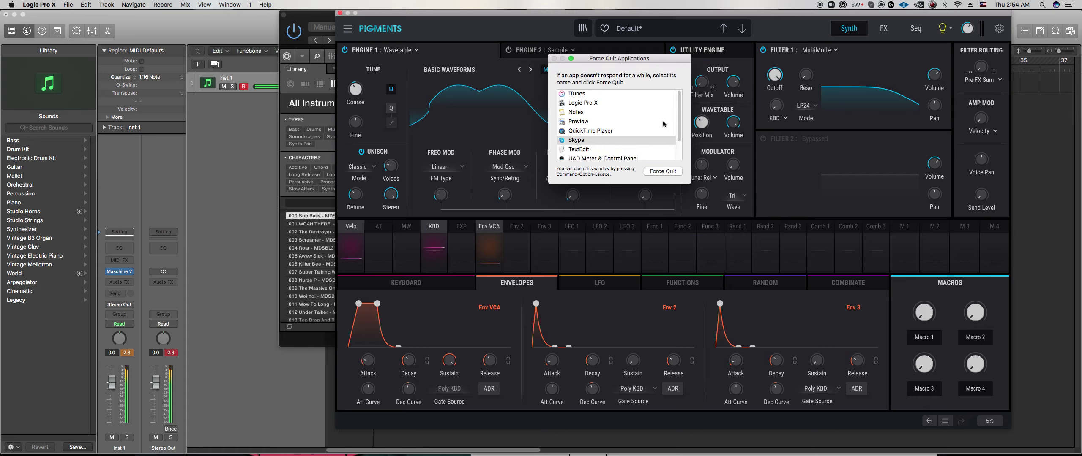
scroll(640, 140, down, 2)
click(600, 145)
click(667, 171)
key(Return)
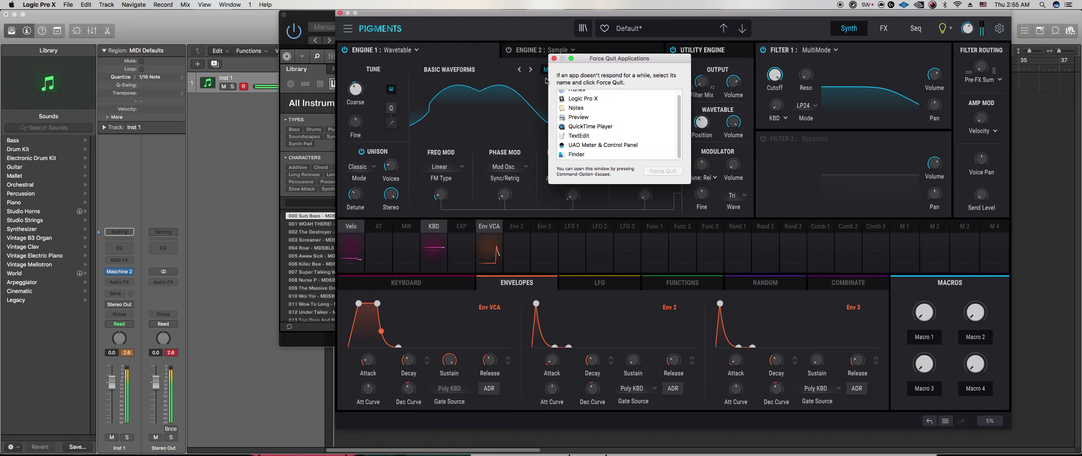
click(554, 59)
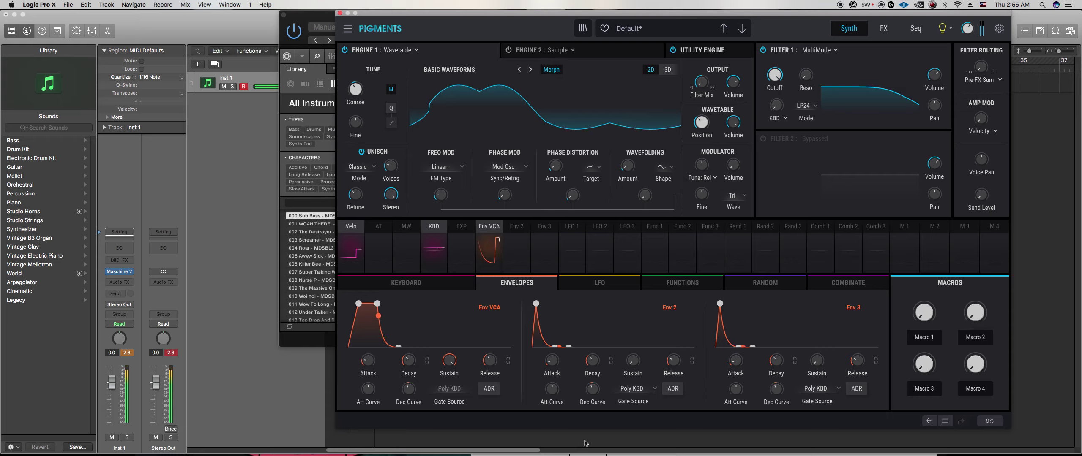
Bring up the iTunes window and minimize it
mouse_move(516, 455)
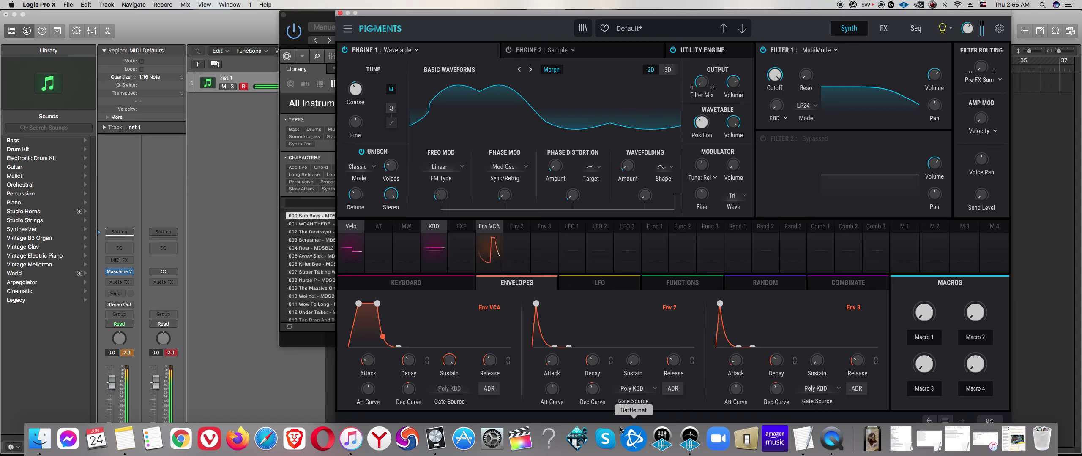
click(350, 439)
click(224, 49)
click(183, 49)
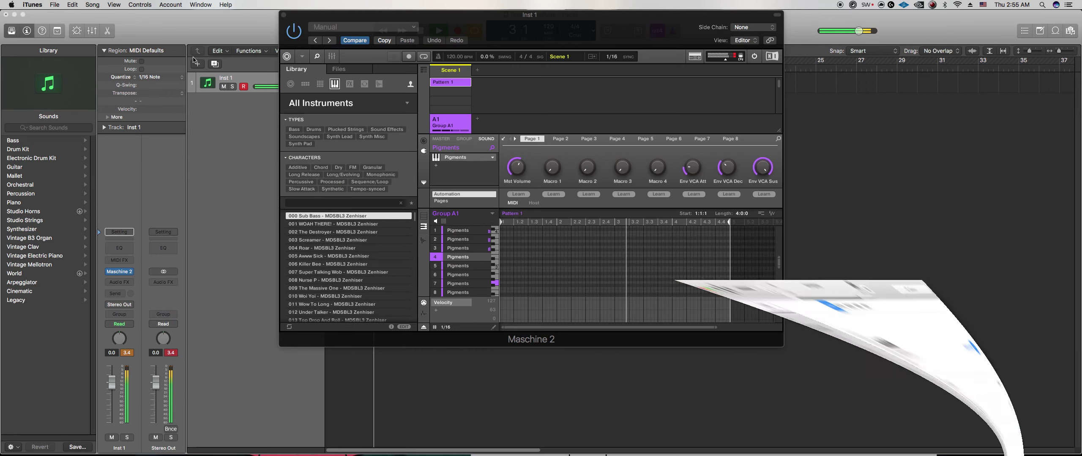
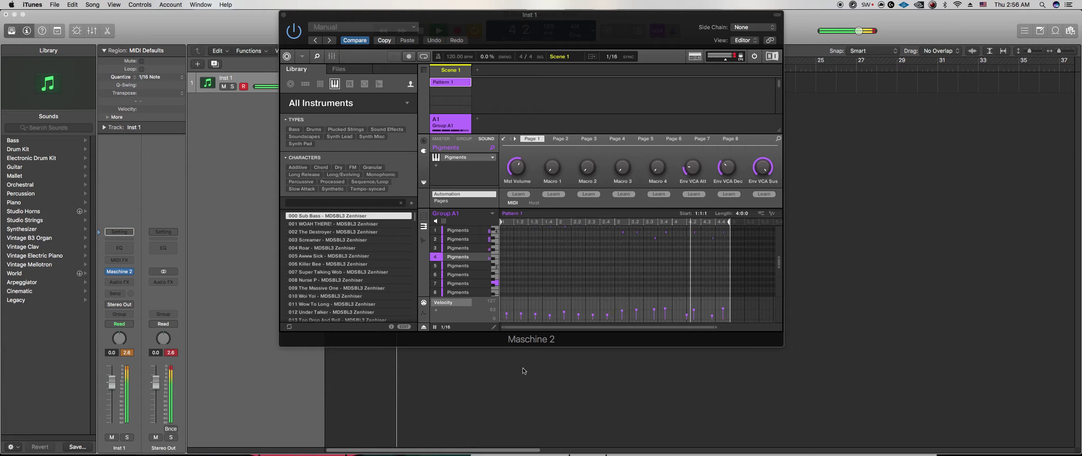
Shift the three low notes near the end of sound 4's pattern slightly earlier, onto the grid
scroll(588, 286, up, 1)
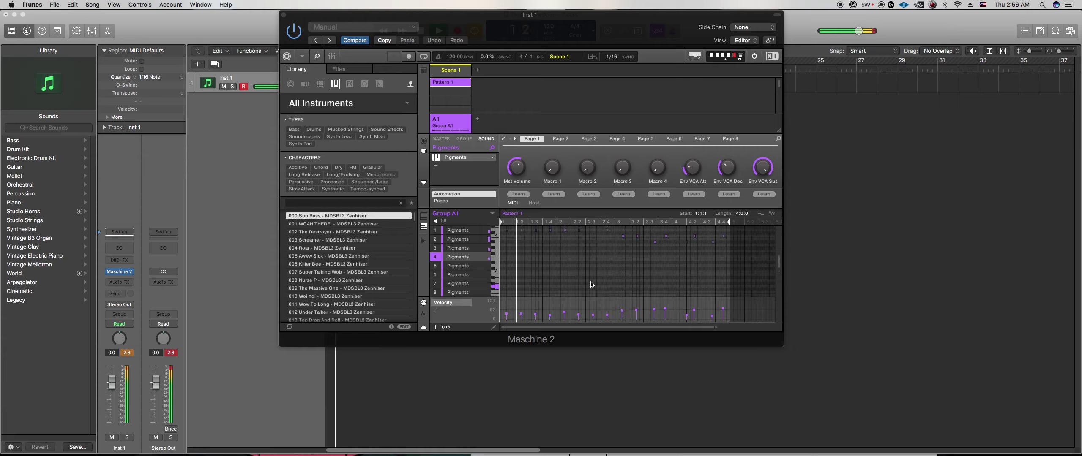
click(646, 242)
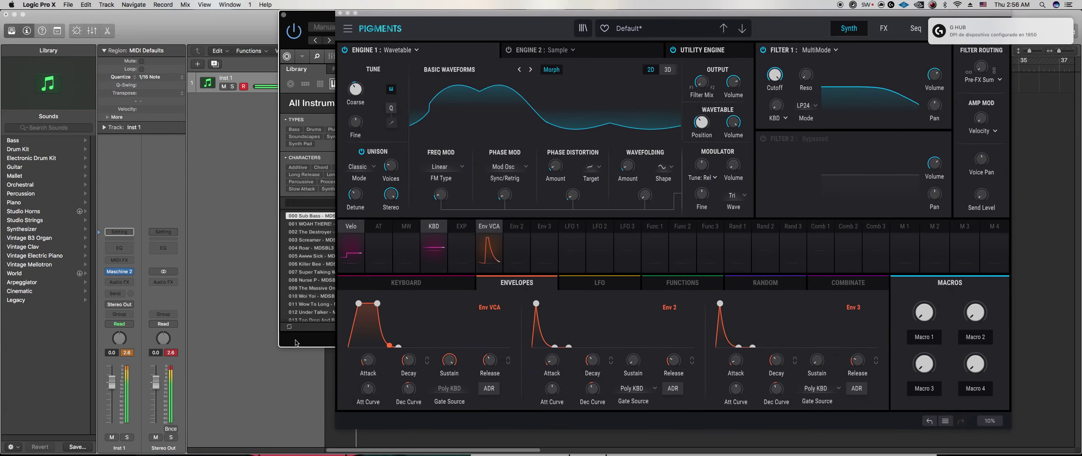
drag(636, 245, 692, 247)
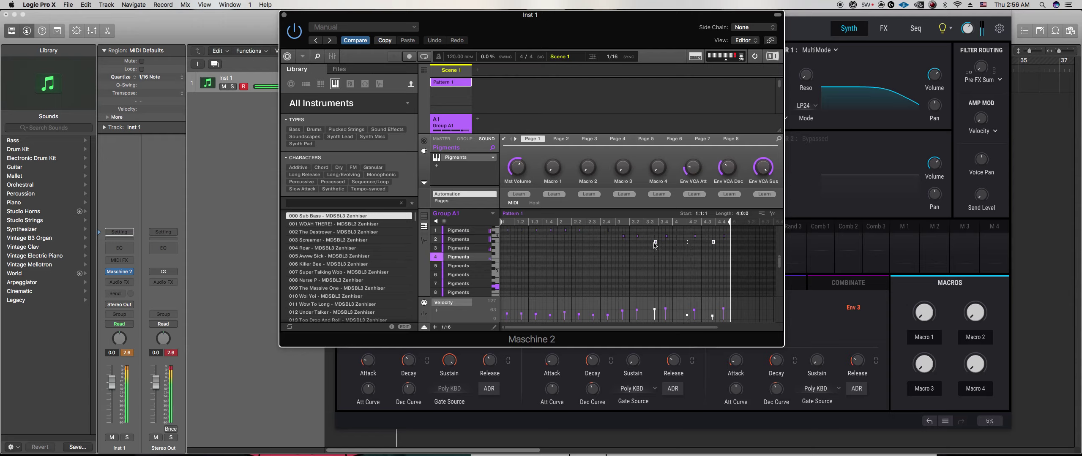
click(684, 246)
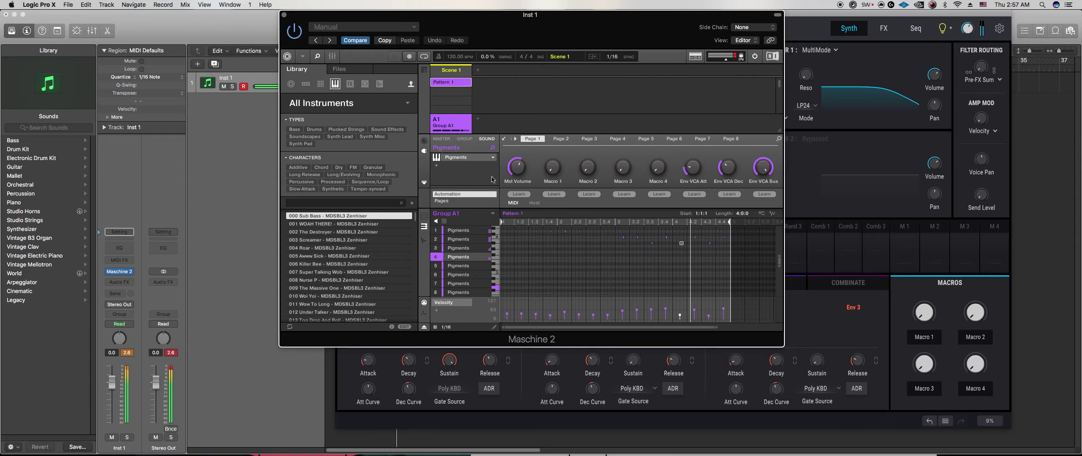
Show the Pigments effects, raise the FX A delay's dry/wet mix, and try Tape Echo in its place
click(816, 50)
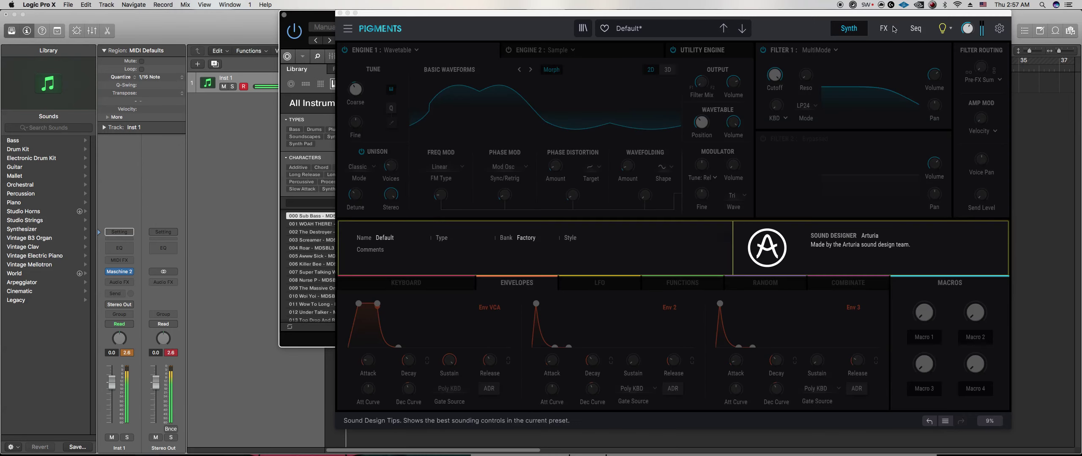
click(884, 30)
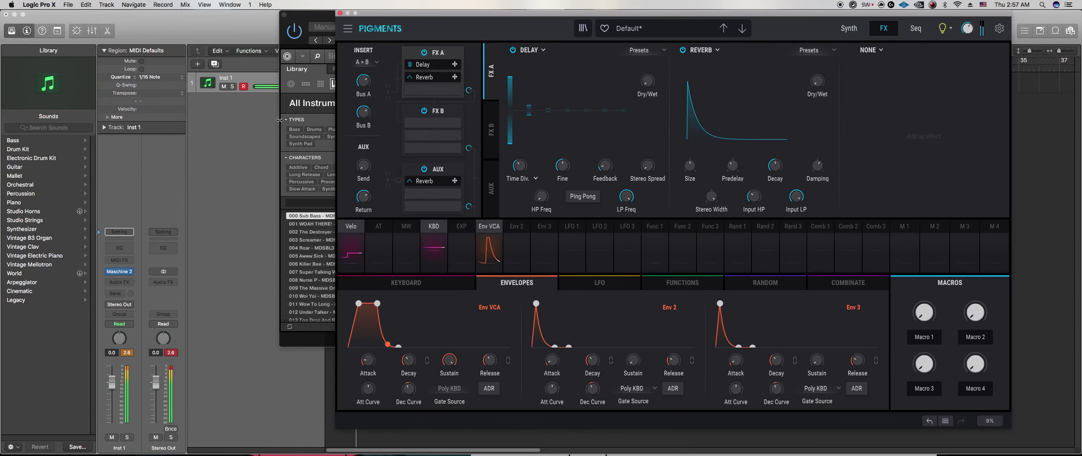
mouse_move(658, 75)
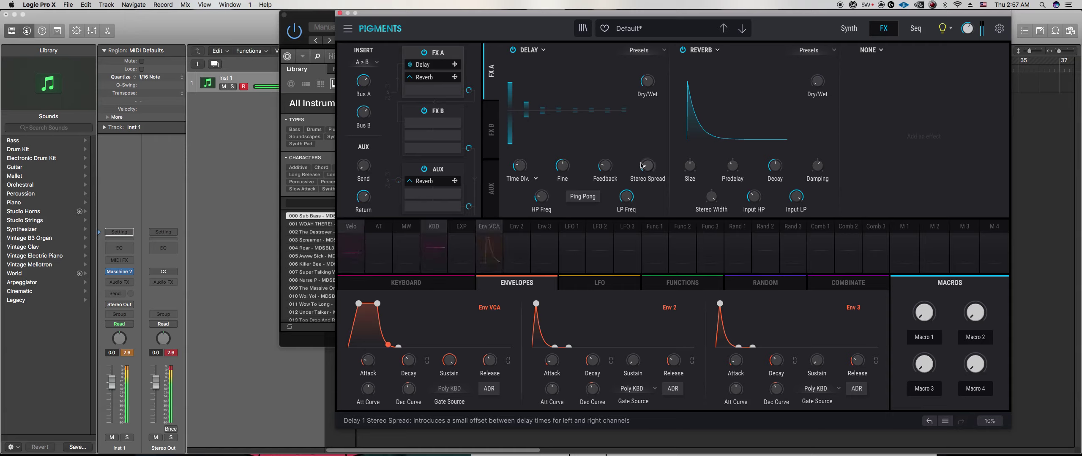
click(524, 50)
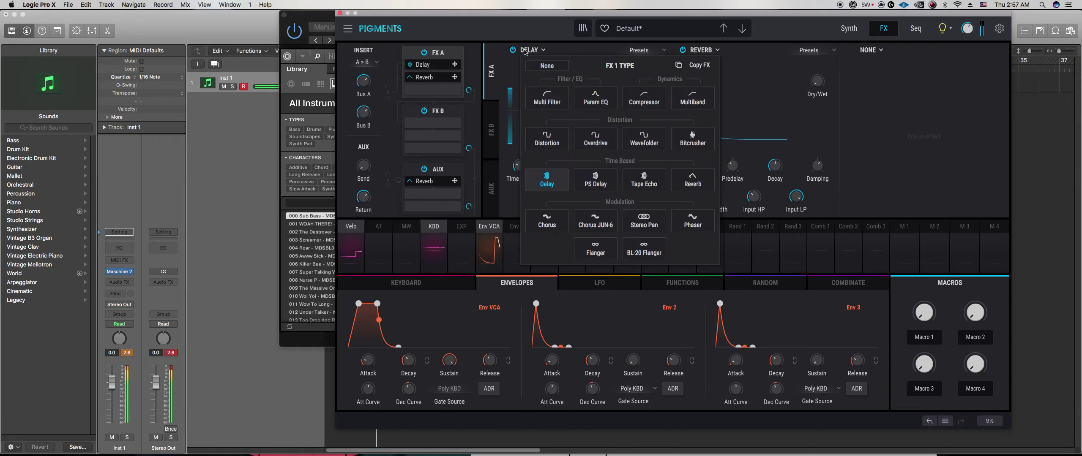
click(643, 180)
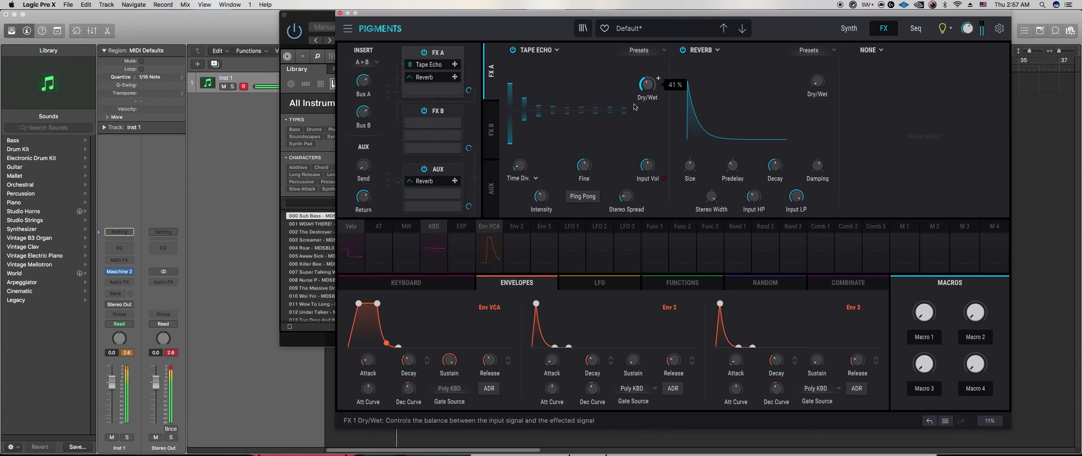
Change the first FX A effect to PS Delay and set its delay time type to Sync Triplets
click(536, 49)
click(610, 265)
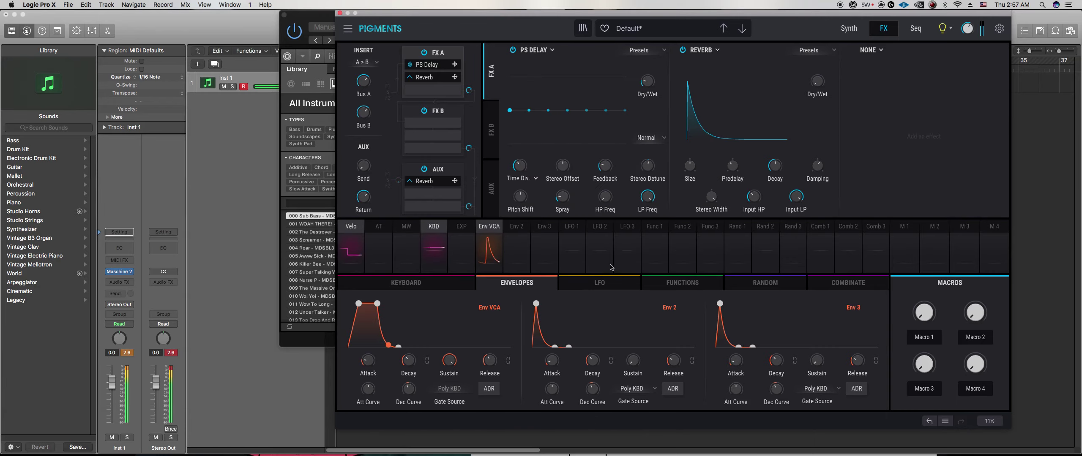
click(534, 178)
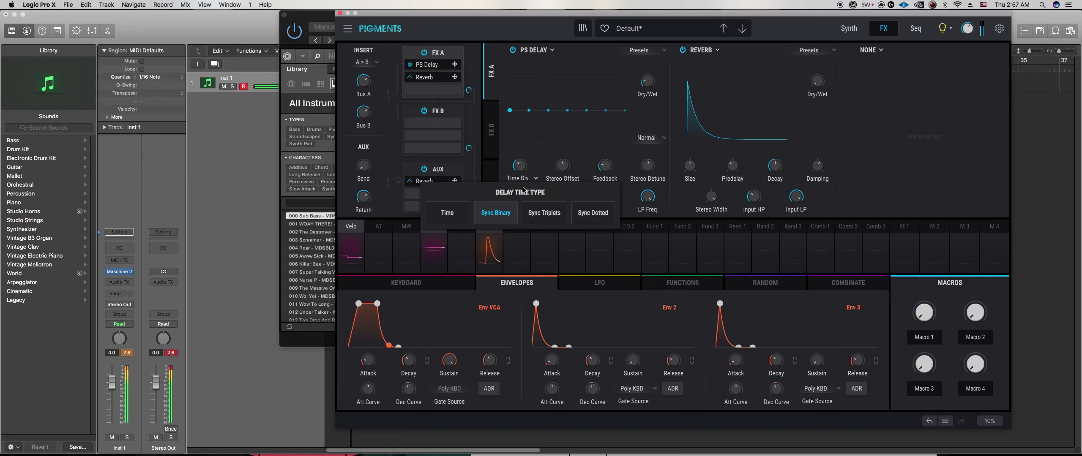
click(534, 220)
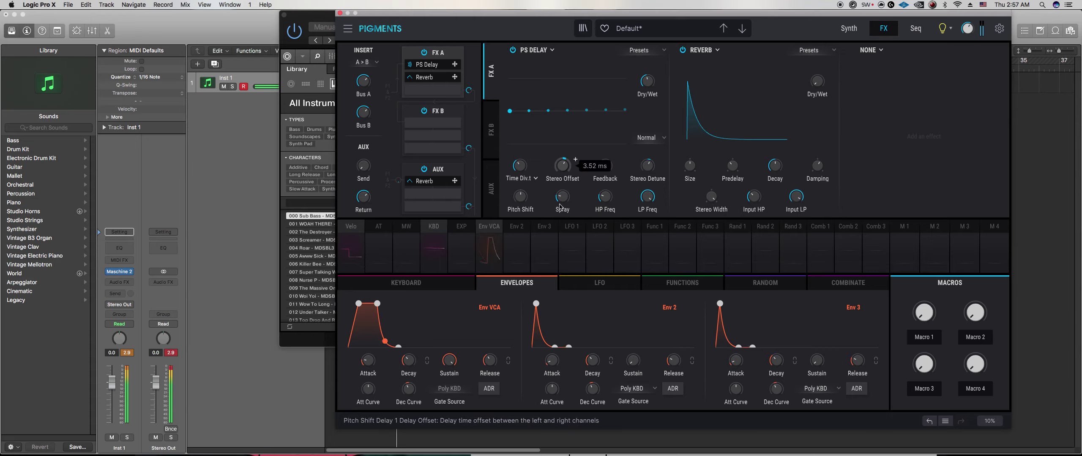
Widen the PS Delay's stereo offset, adjust its spray and feedback, and shift its pitch upward
drag(562, 165, 562, 127)
drag(562, 196, 562, 205)
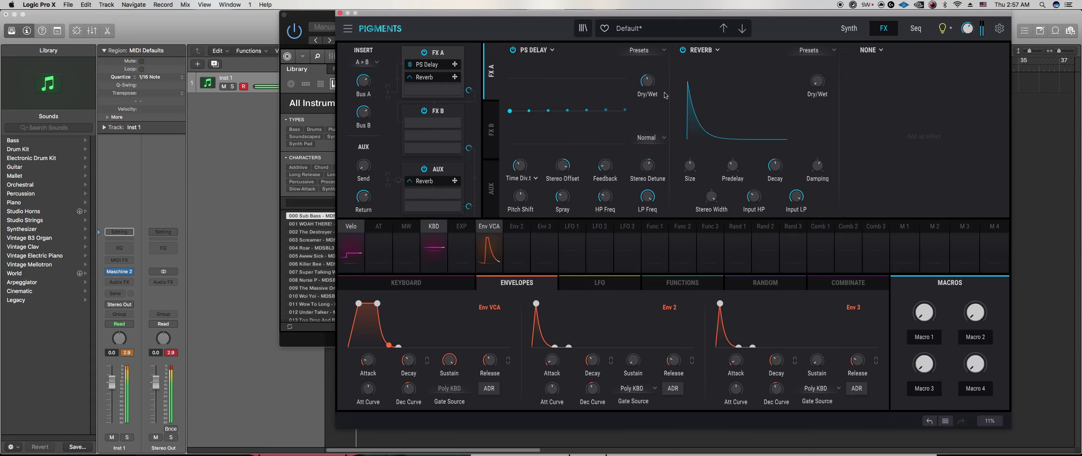
drag(521, 194, 520, 197)
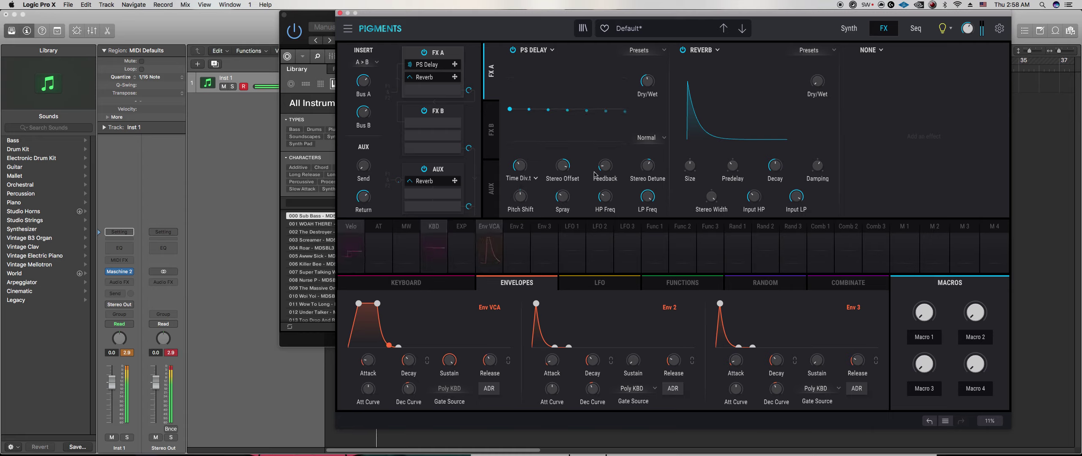
mouse_move(615, 159)
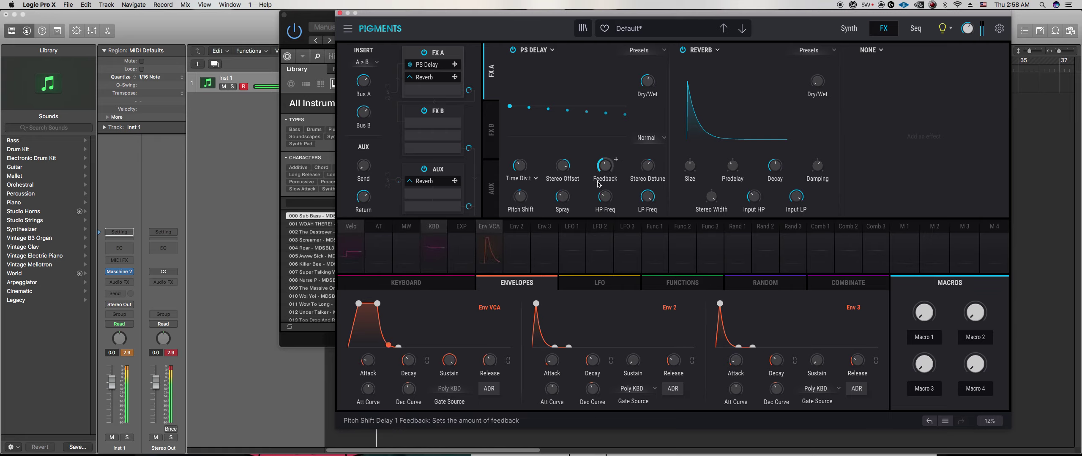
mouse_move(519, 202)
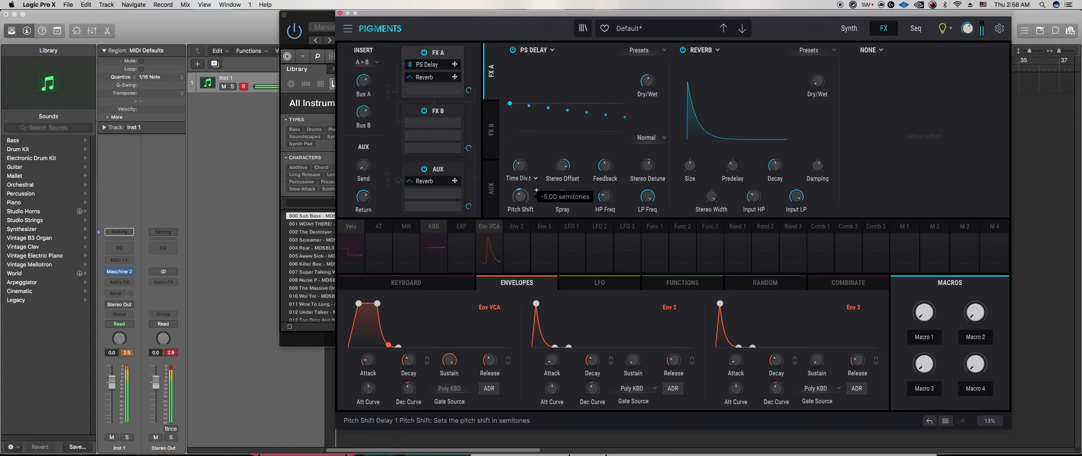
drag(522, 197, 521, 201)
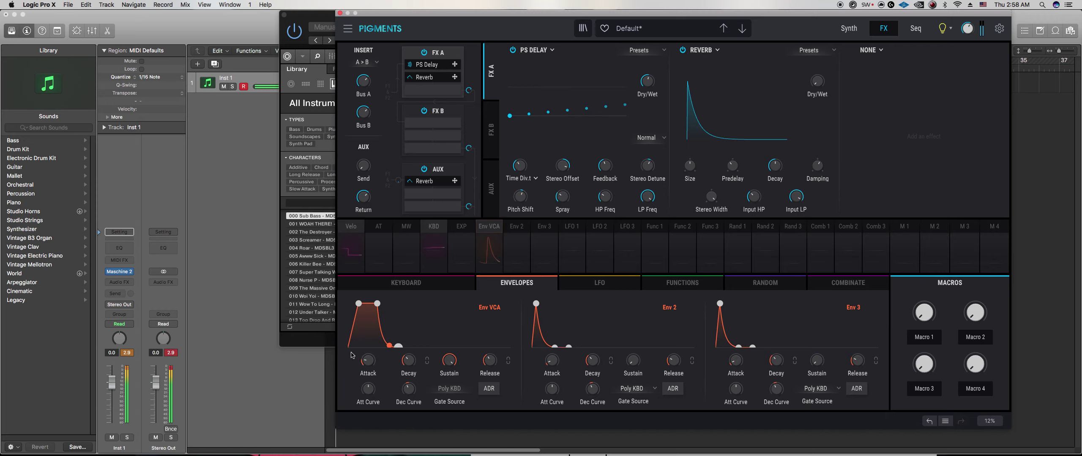
Duplicate sound 4 with its notes into sounds 5 and 6, and mute both copies
click(317, 338)
scroll(529, 285, up, 3)
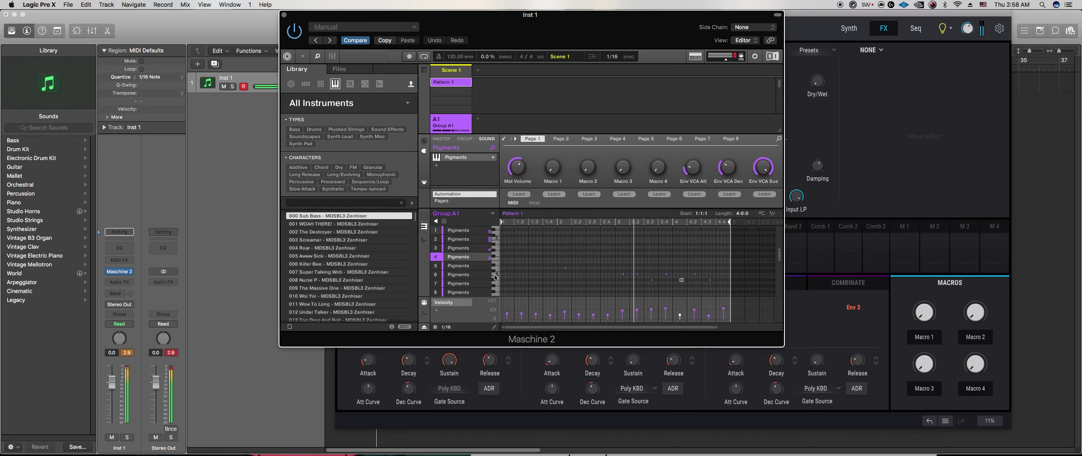
click(464, 266)
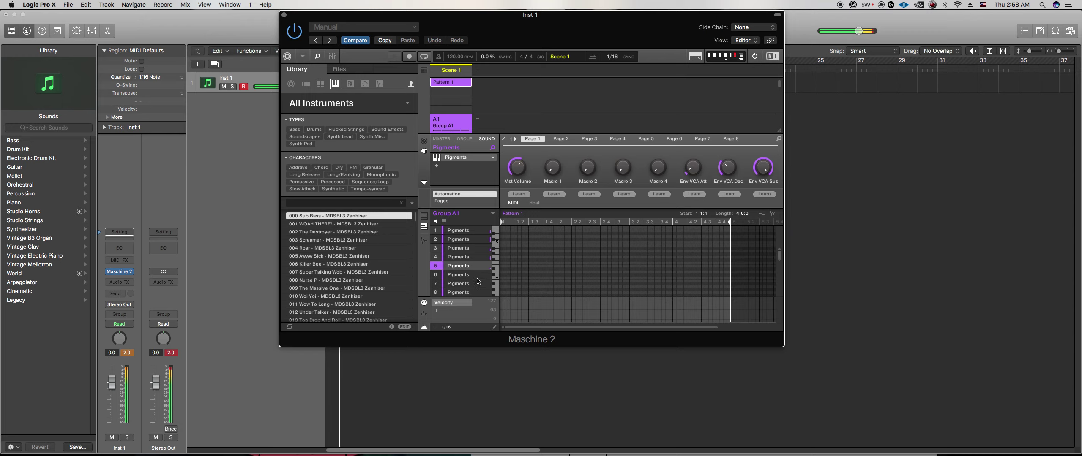
key(Down)
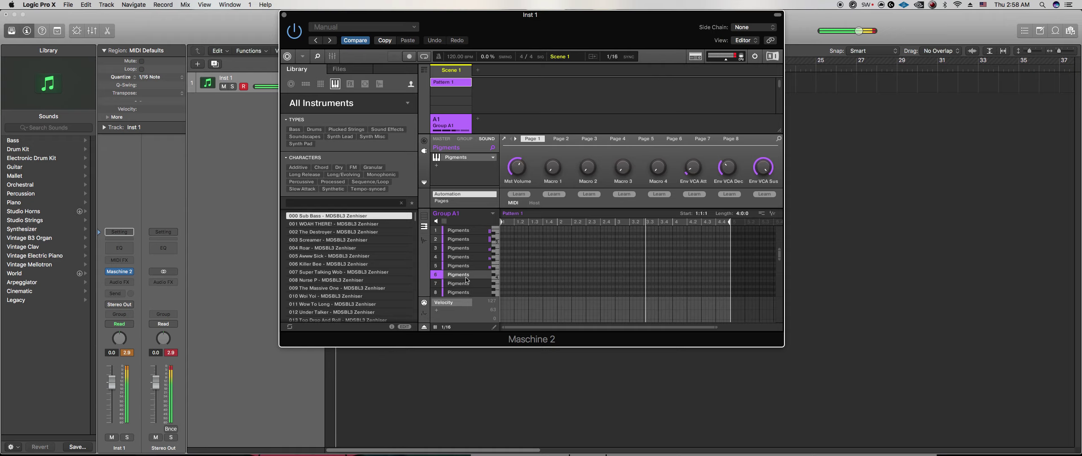
click(470, 267)
click(321, 332)
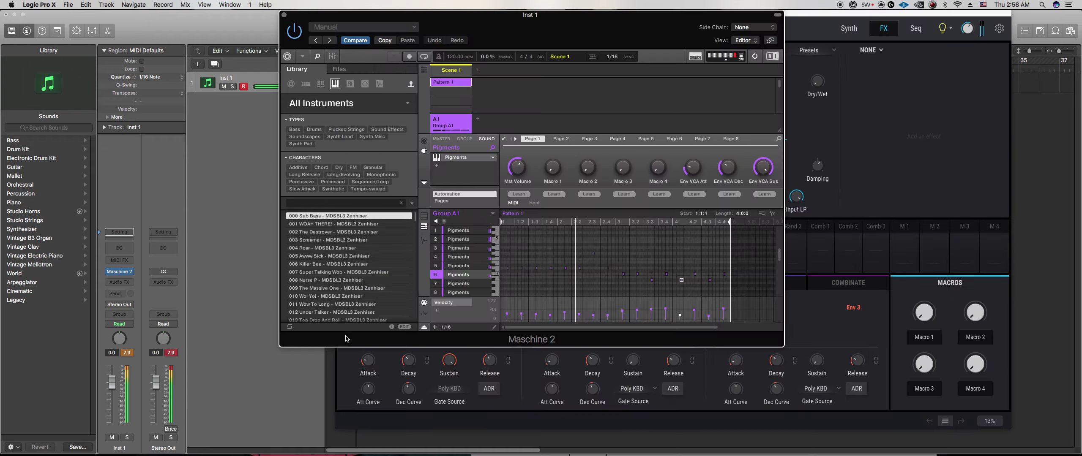
double_click(458, 263)
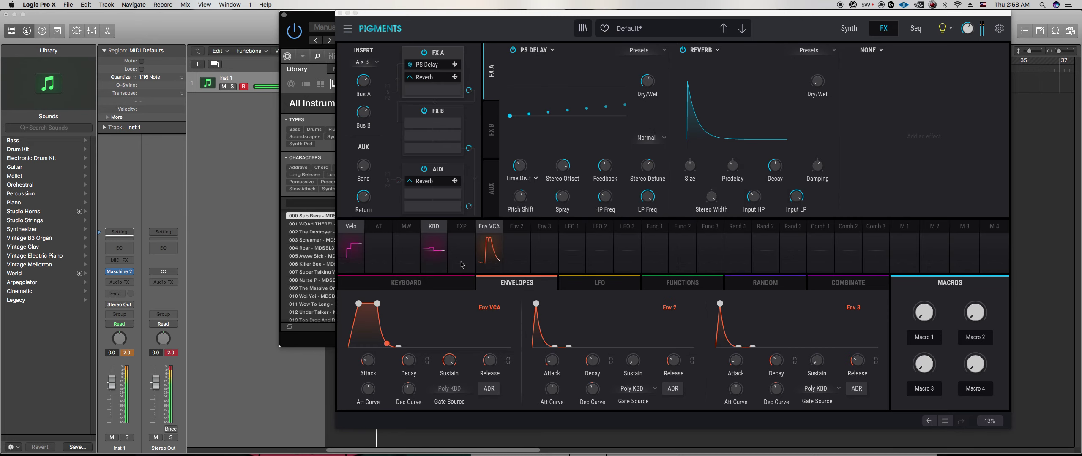
click(333, 344)
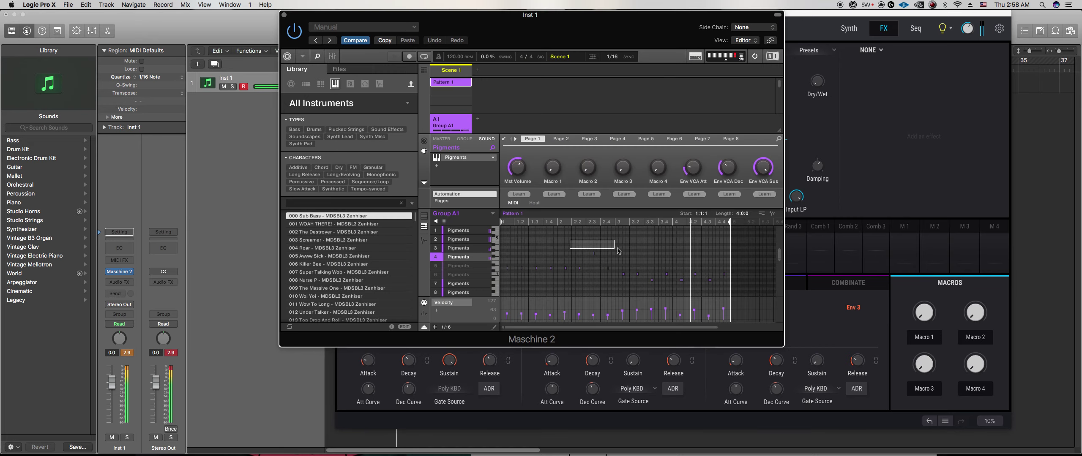
Delete one low note in bar 2 of sound 4's pattern and all its notes in bars 3 and 4
key(BackSpace)
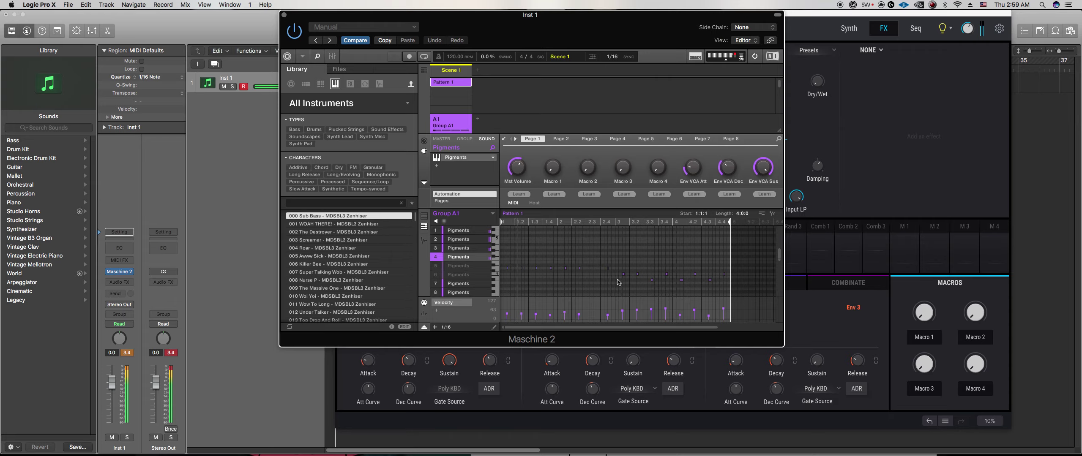
drag(623, 263, 722, 295)
key(Delete)
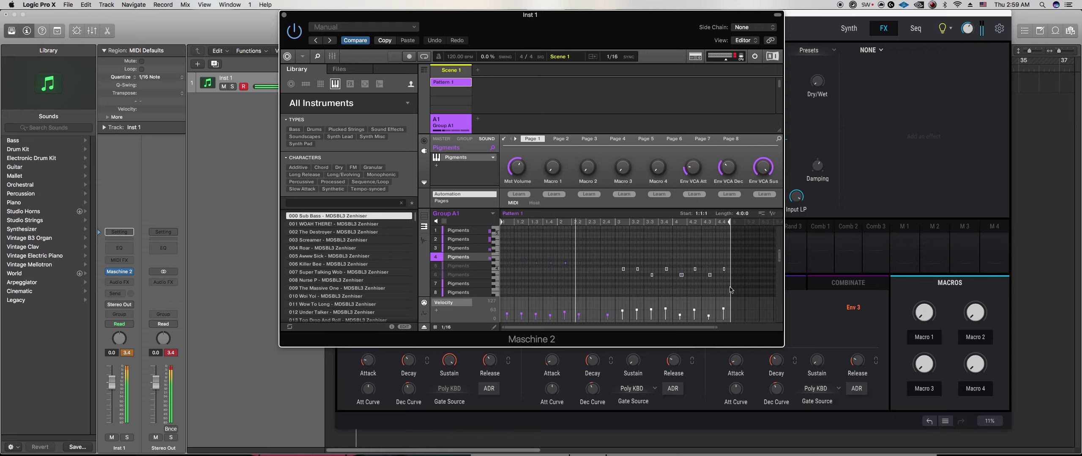
click(496, 409)
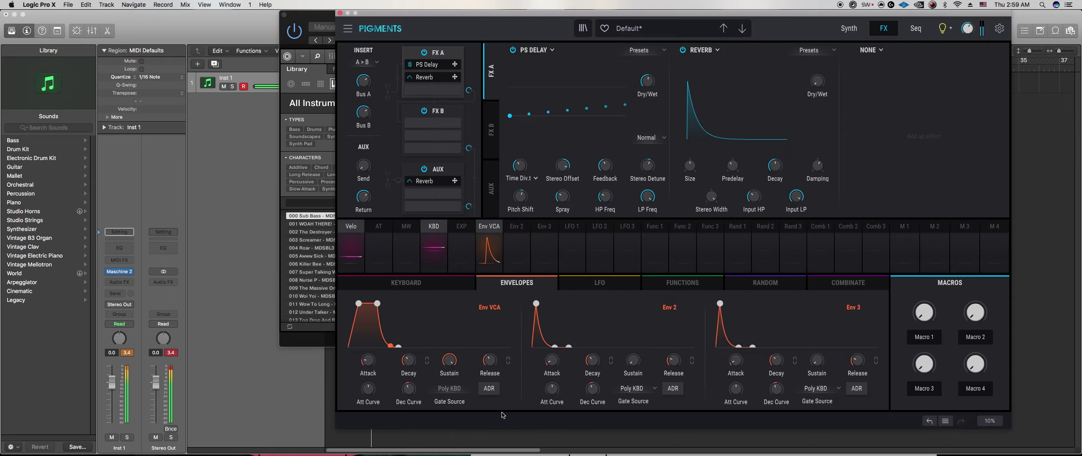
click(309, 324)
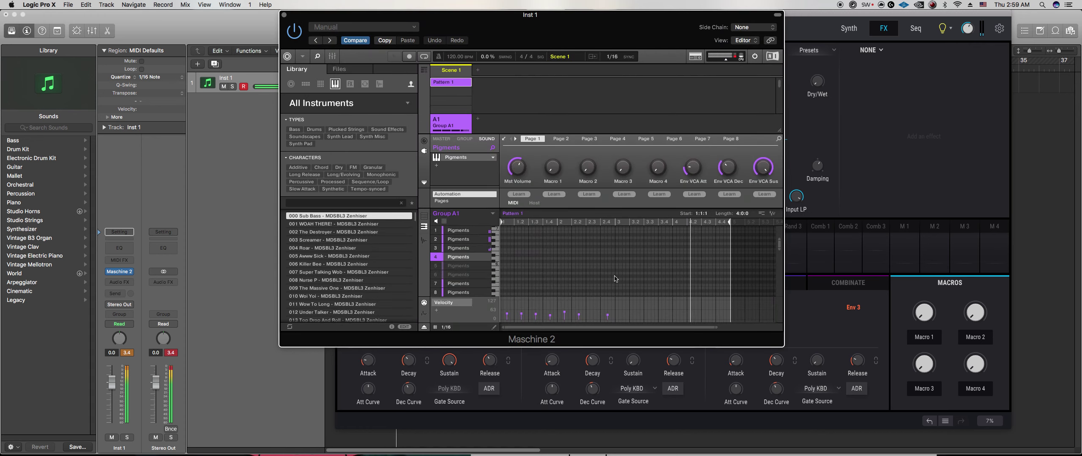
Shift the pitch of sound 4's PS Delay downward and raise the delay's HP frequency
click(563, 366)
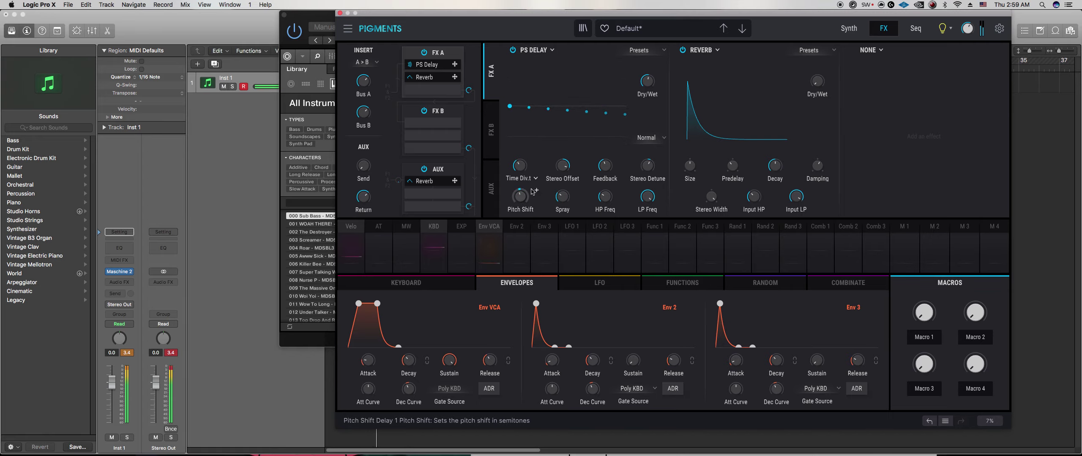
click(318, 346)
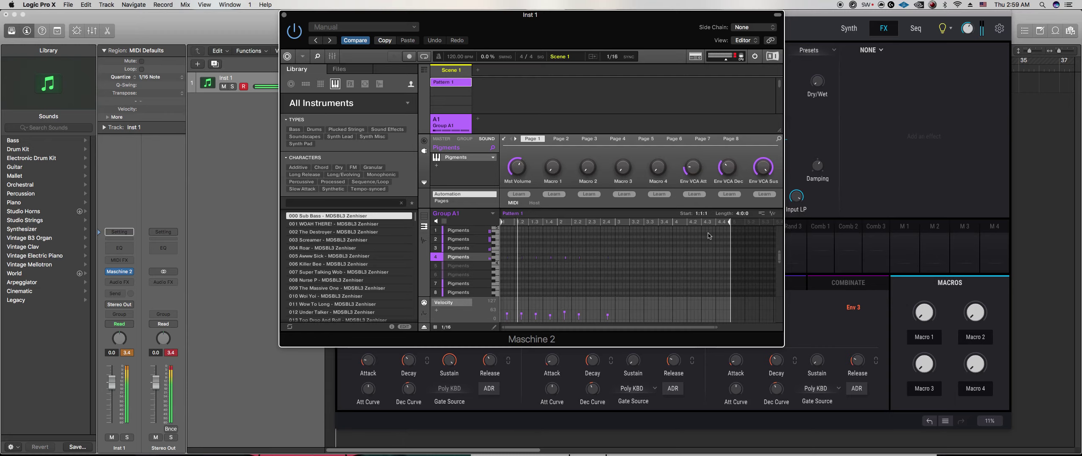
click(468, 356)
mouse_move(536, 190)
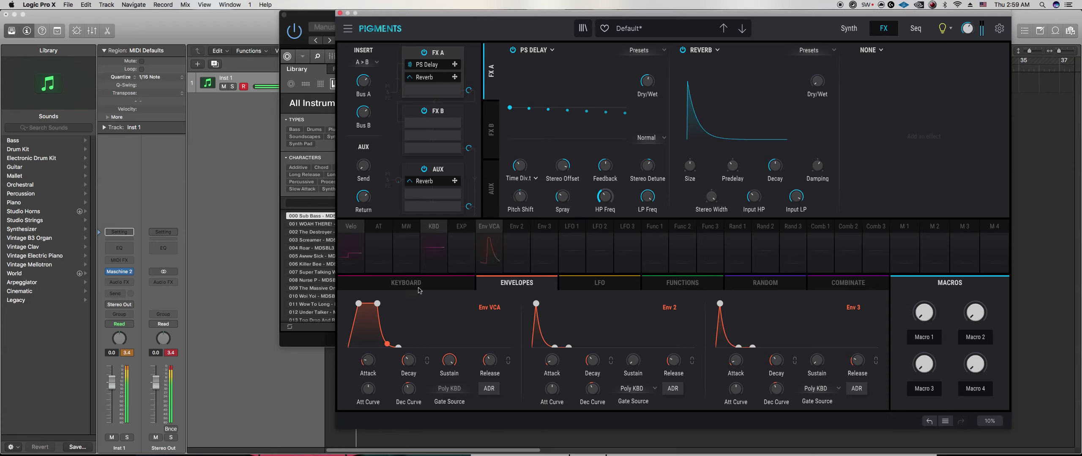
click(311, 343)
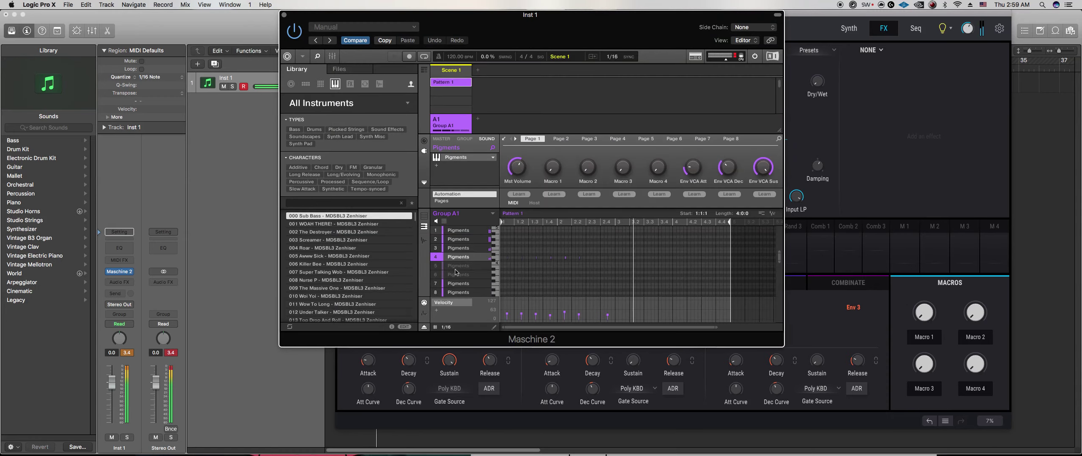
Delete all but one of sound 5's notes in bars 1 and 2, delete low notes in bars 3 and 4, and unmute the sound
click(454, 267)
click(316, 333)
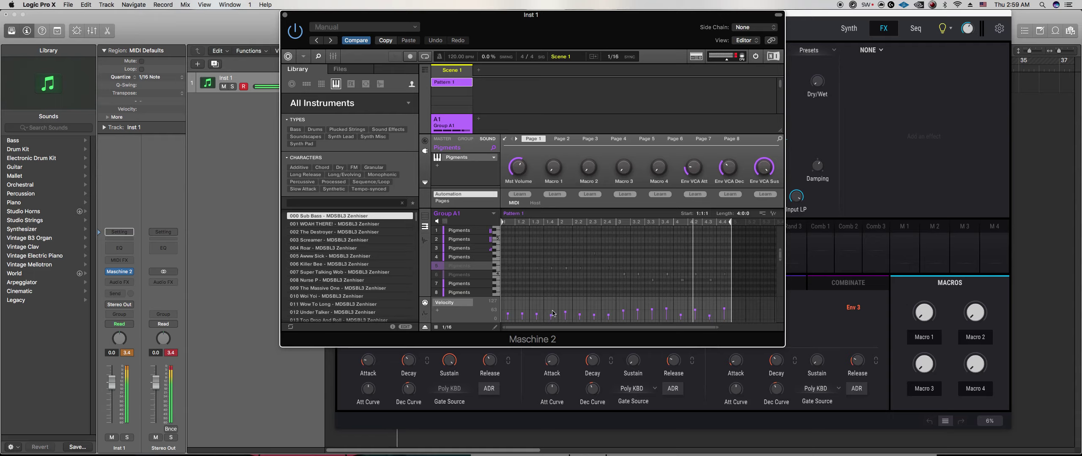
drag(618, 281, 498, 262)
key(Delete)
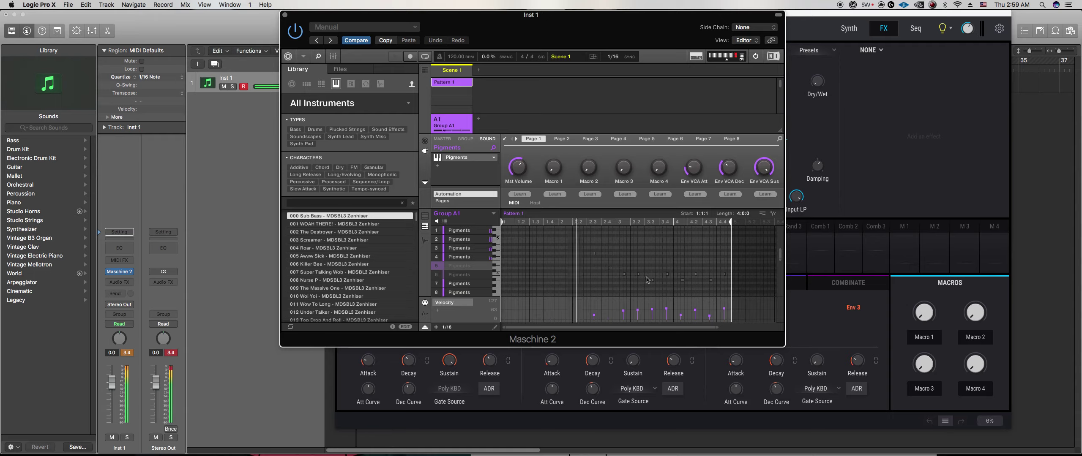
drag(660, 287, 727, 278)
key(Delete)
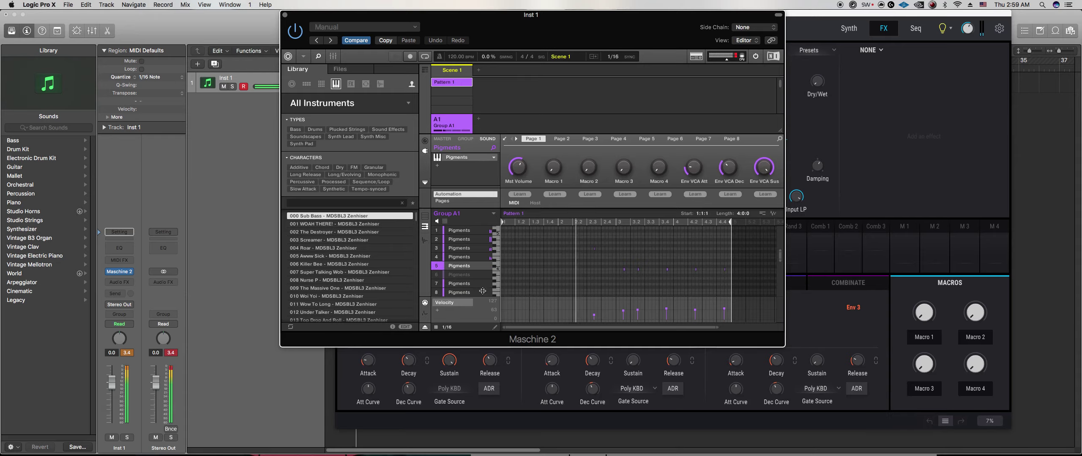
Bring up the Pigments FX settings for sound 5
click(503, 403)
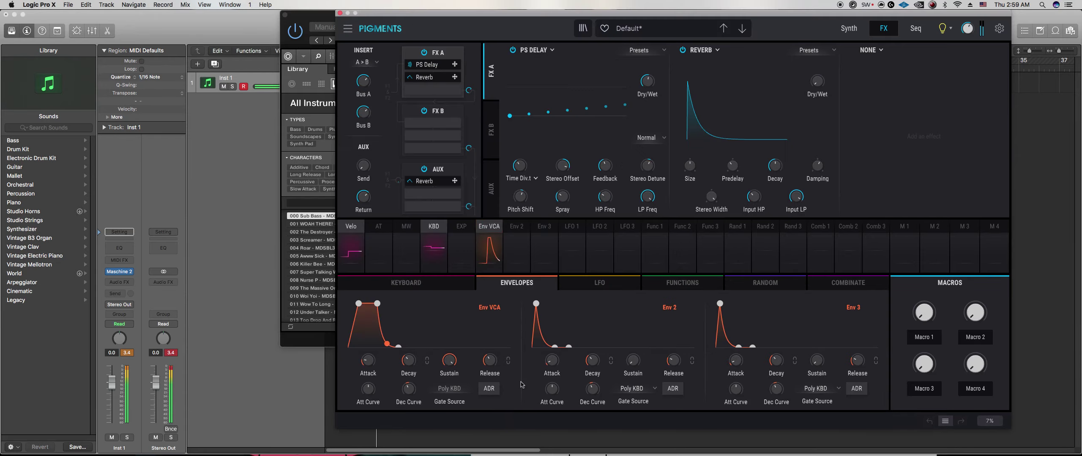
Lower the PS Delay pitch shift on sound 5 to about -2.85 semitones and check it against the pattern
drag(520, 197, 520, 203)
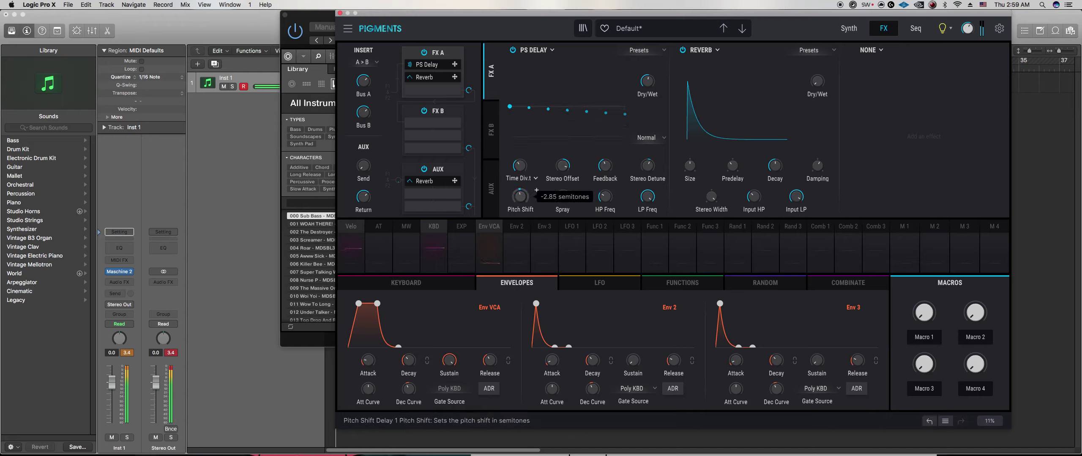
click(329, 340)
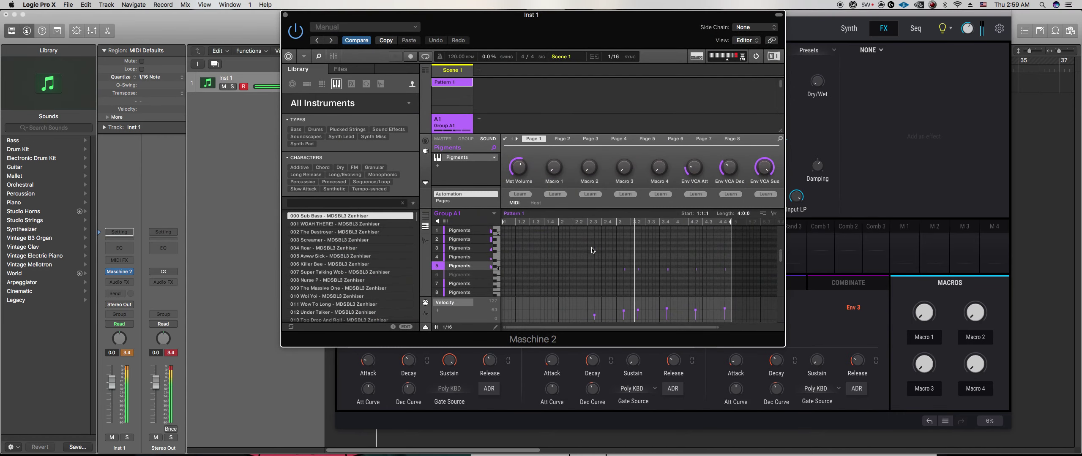
click(485, 353)
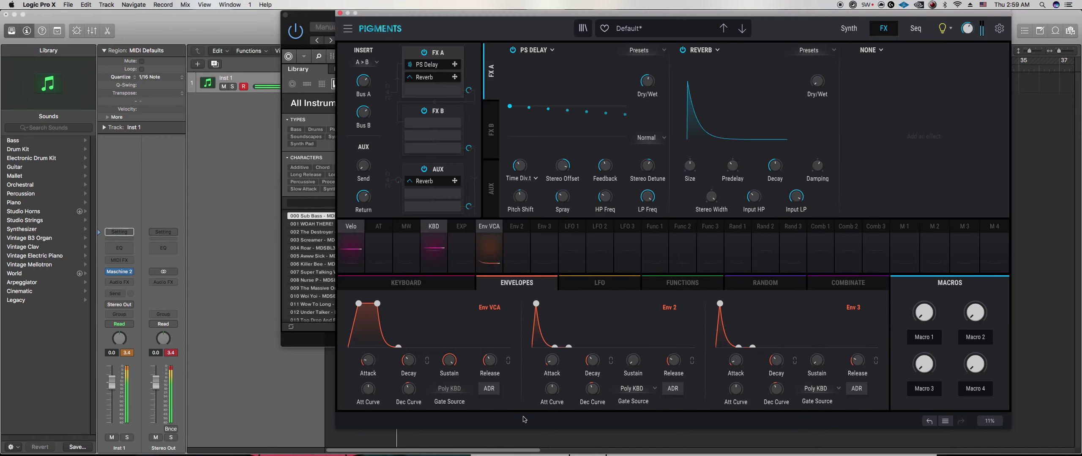
mouse_move(525, 201)
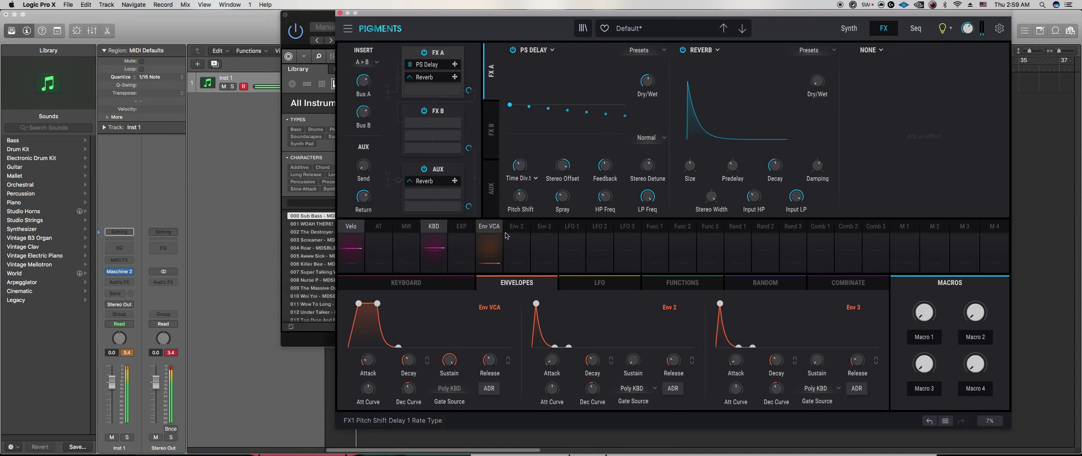
Set the PS Delay pitch shift on sound 5 to -5 semitones
click(308, 110)
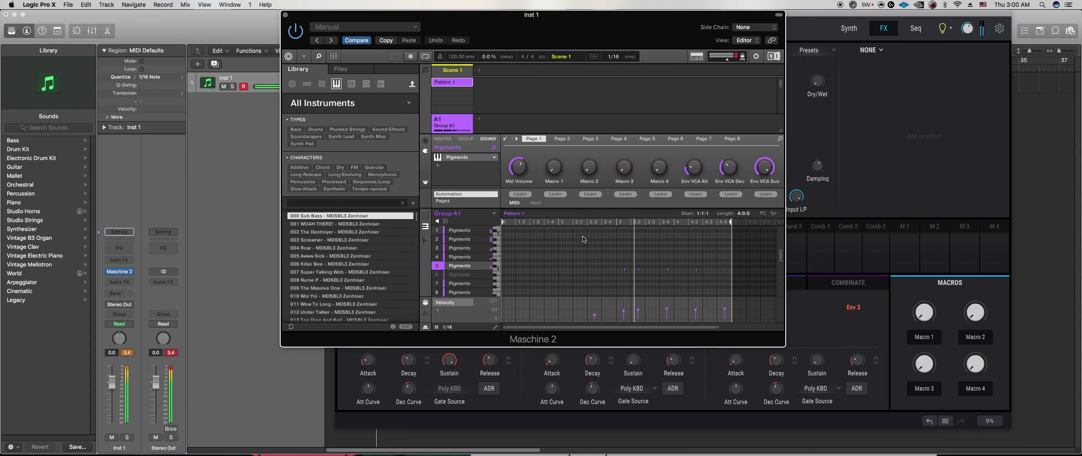
click(453, 359)
drag(520, 197, 520, 200)
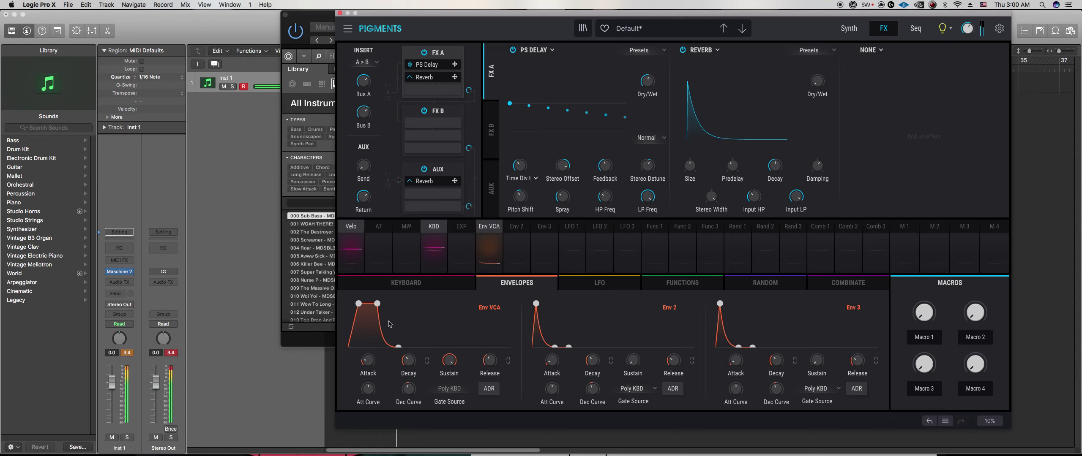
mouse_move(522, 198)
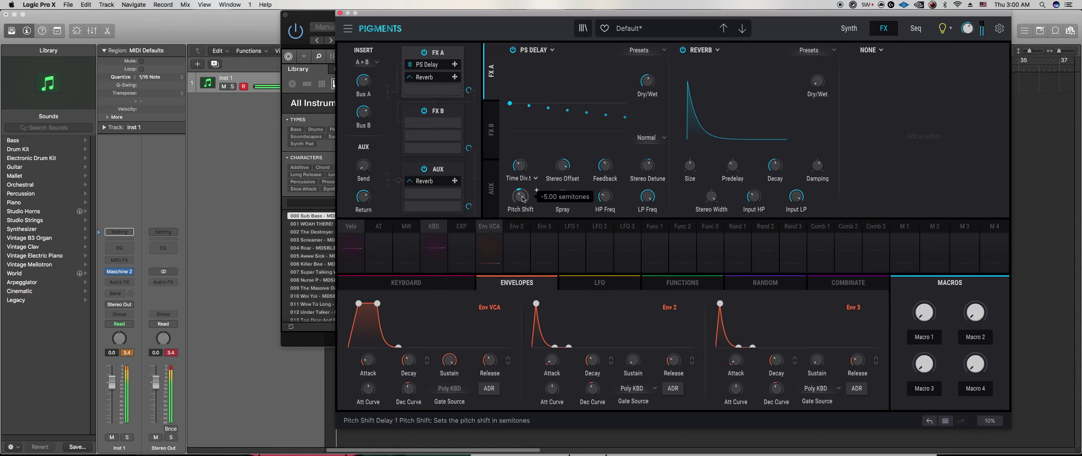
click(321, 339)
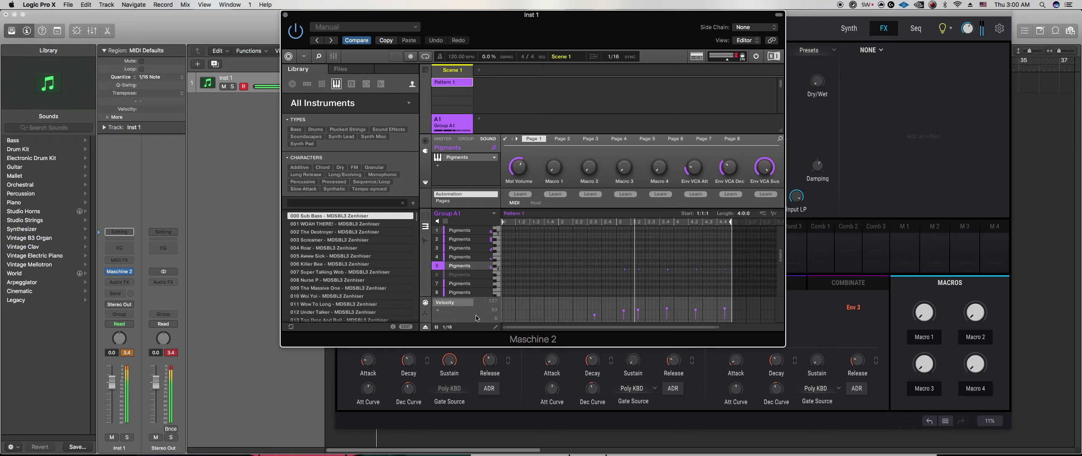
click(518, 421)
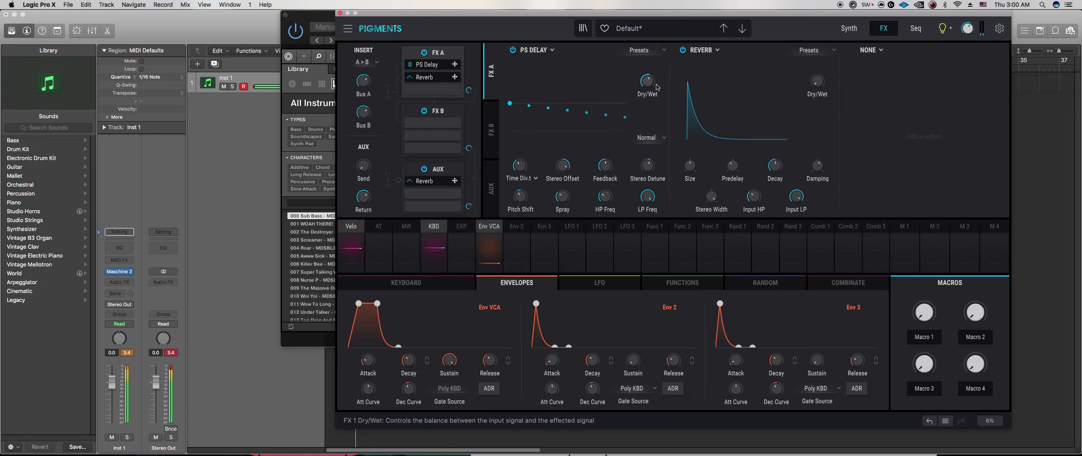
Select sound 6 in Maschine and delete its existing notes from Pattern 1
click(312, 340)
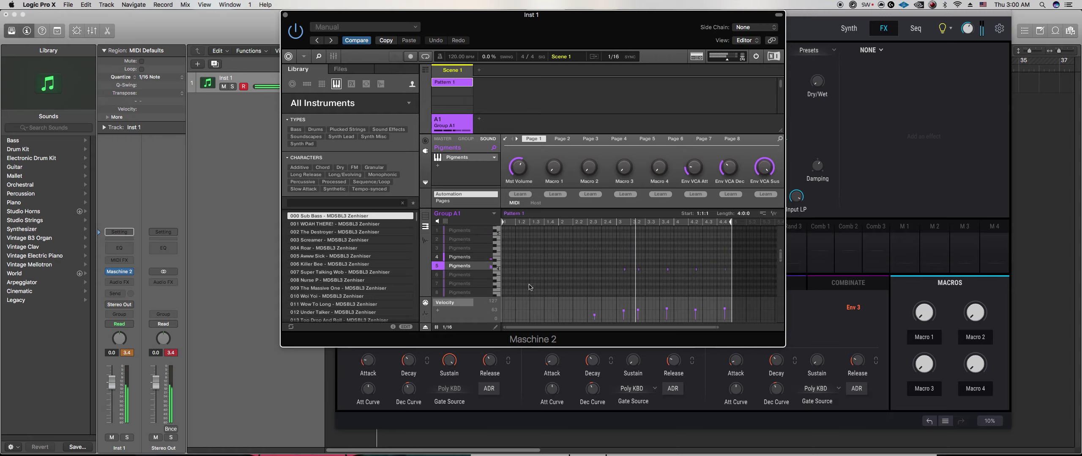
click(454, 275)
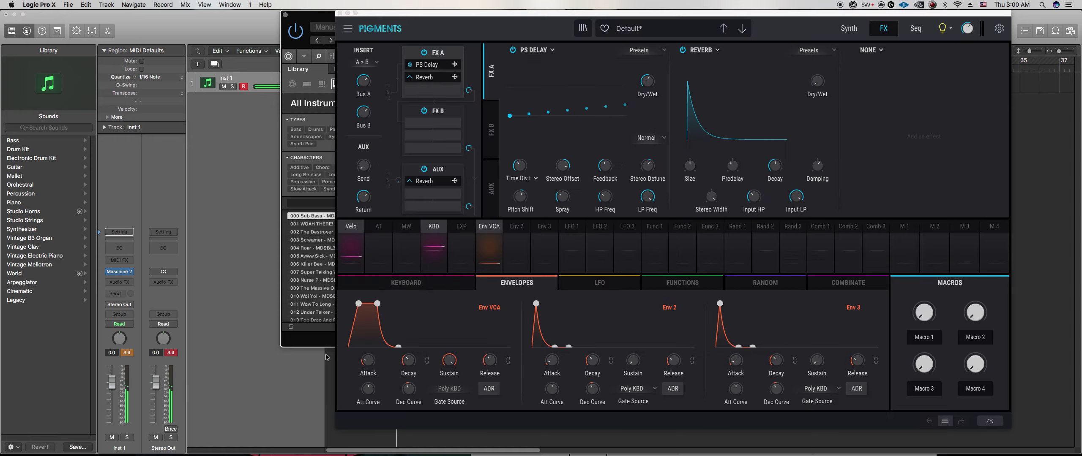
click(321, 340)
drag(736, 277, 503, 255)
key(Delete)
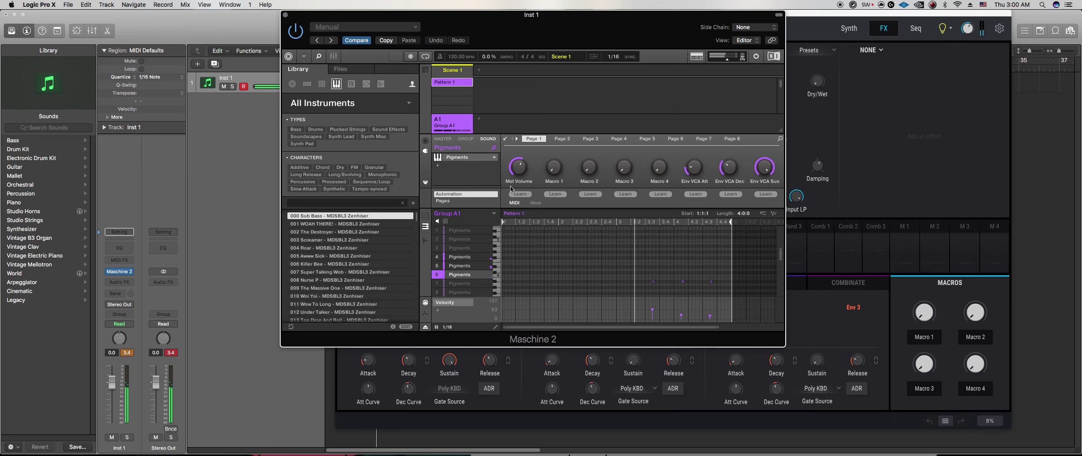
Examine the PS Delay settings of sound 6 while comparing them with the playing pattern in Maschine
click(502, 428)
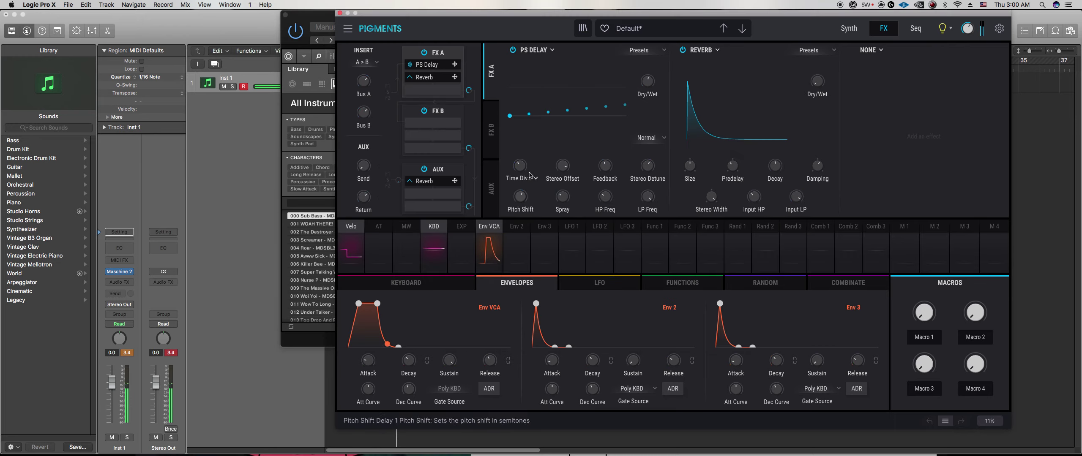
mouse_move(521, 201)
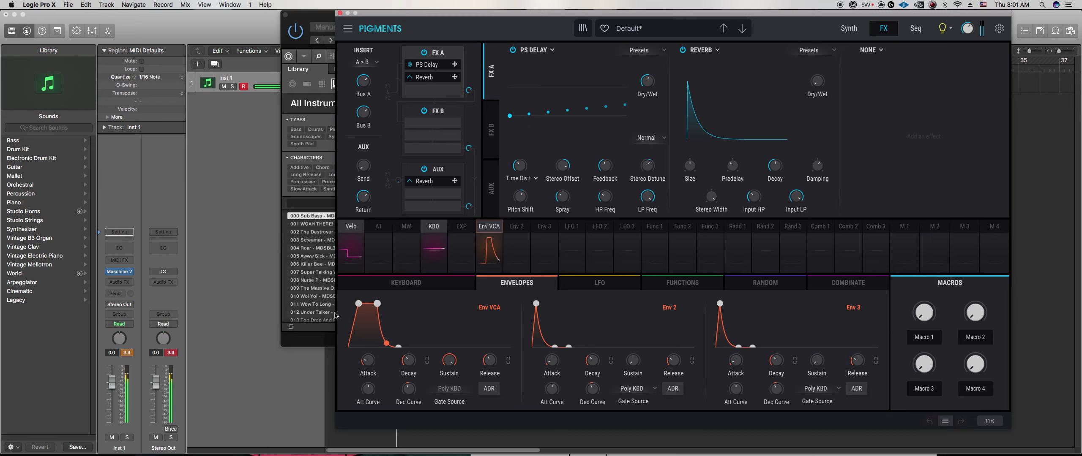
click(319, 341)
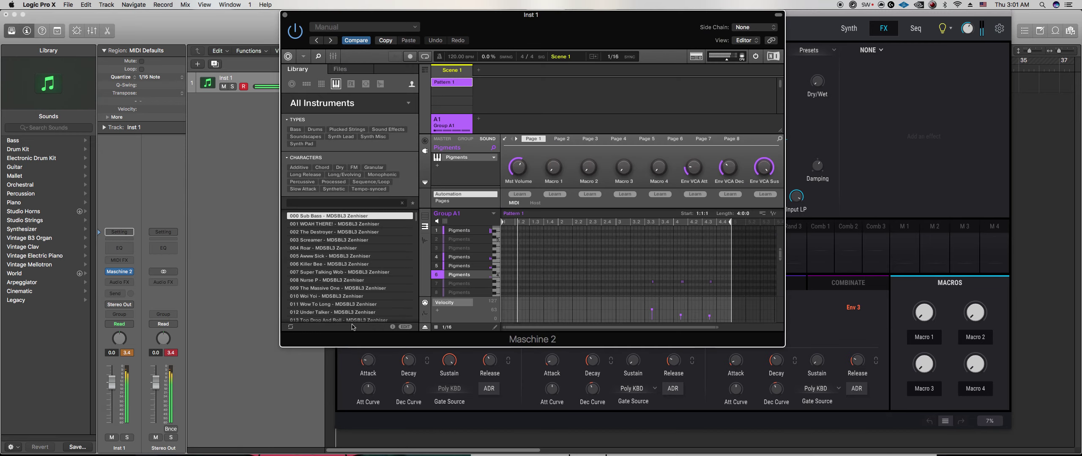
click(452, 430)
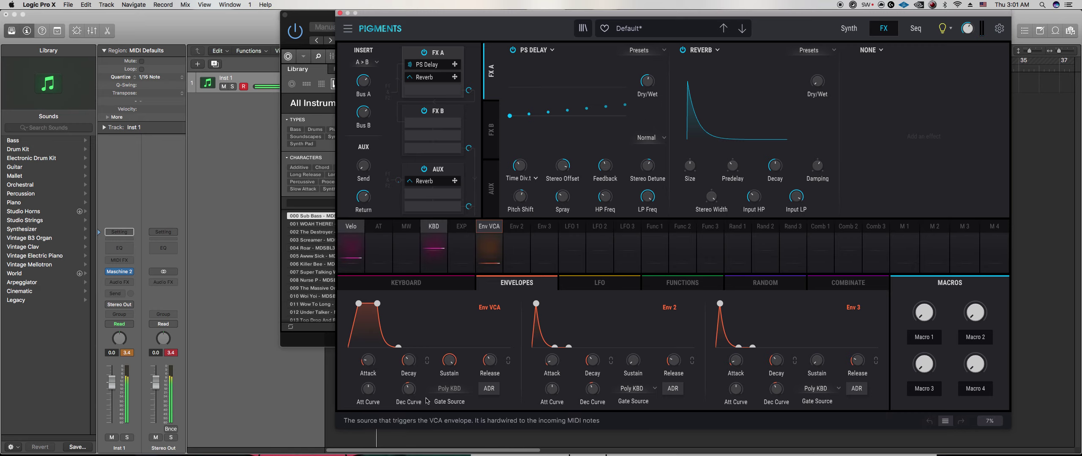
click(323, 340)
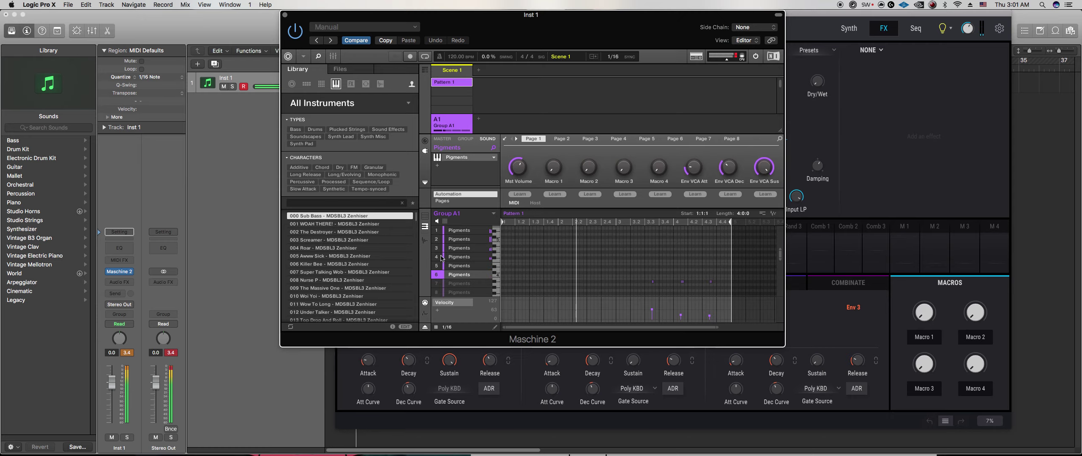
click(489, 419)
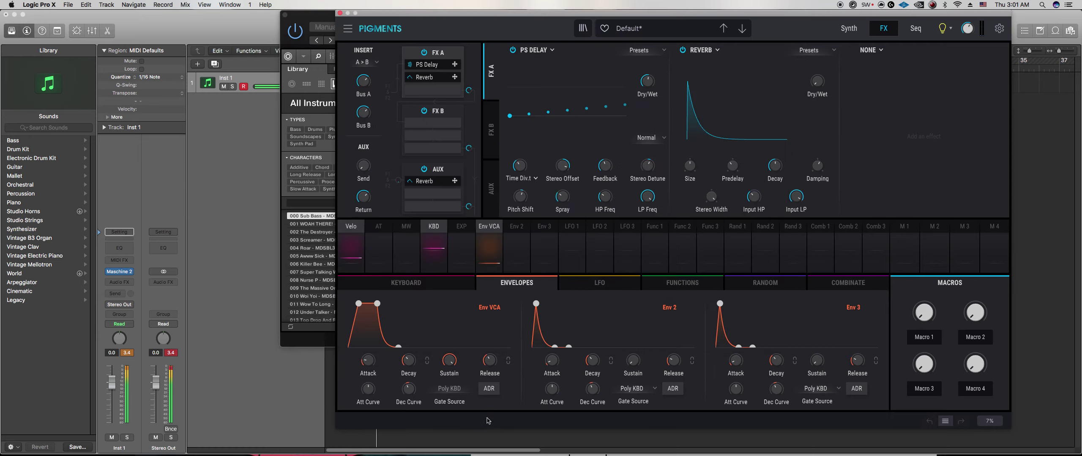
mouse_move(528, 171)
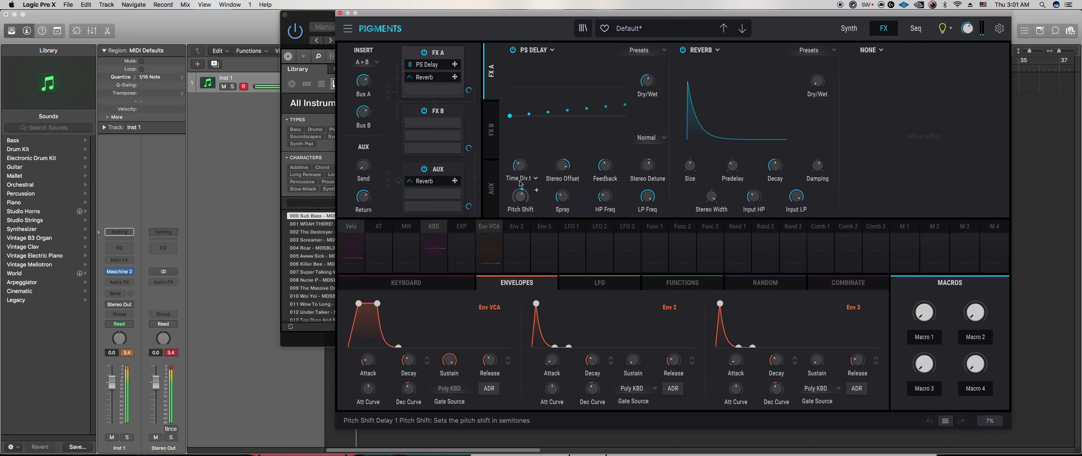
click(311, 345)
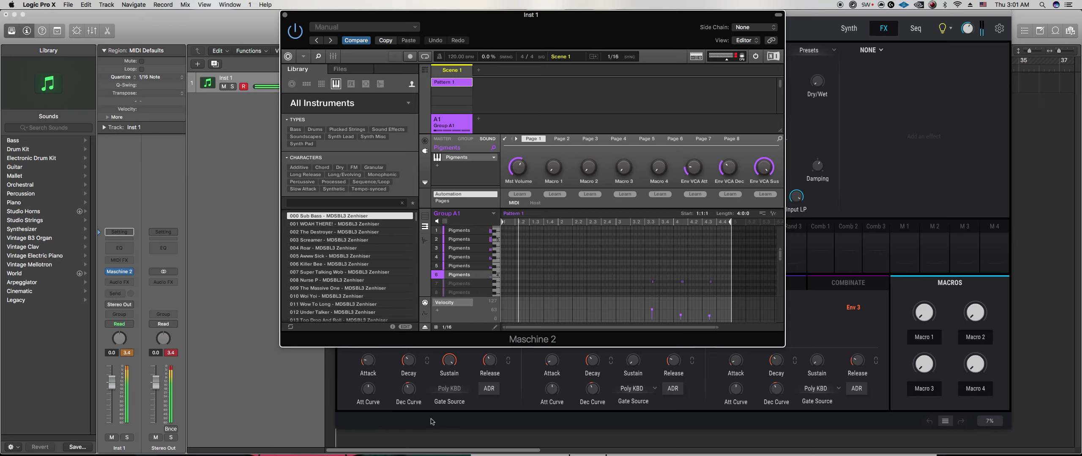
Set the PS Delay pitch shift on sound 6 to -8 semitones
click(431, 421)
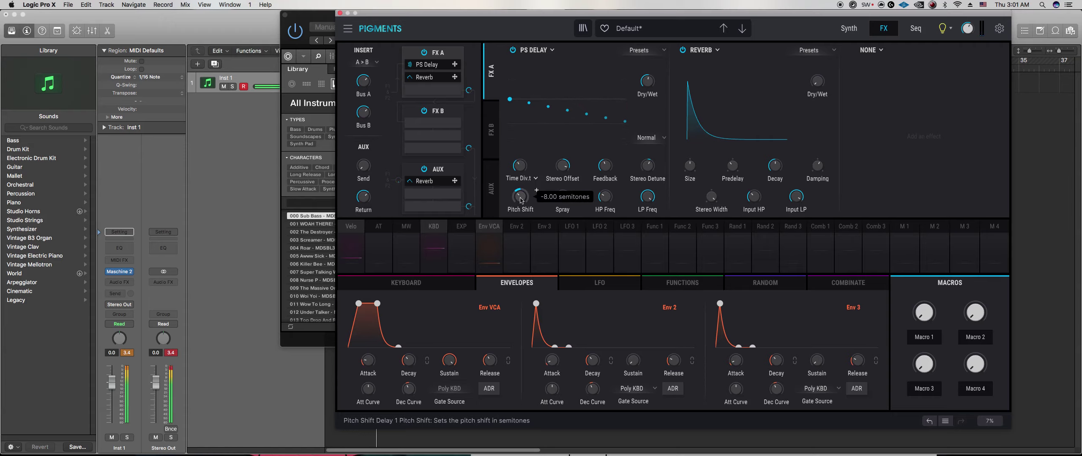
click(313, 342)
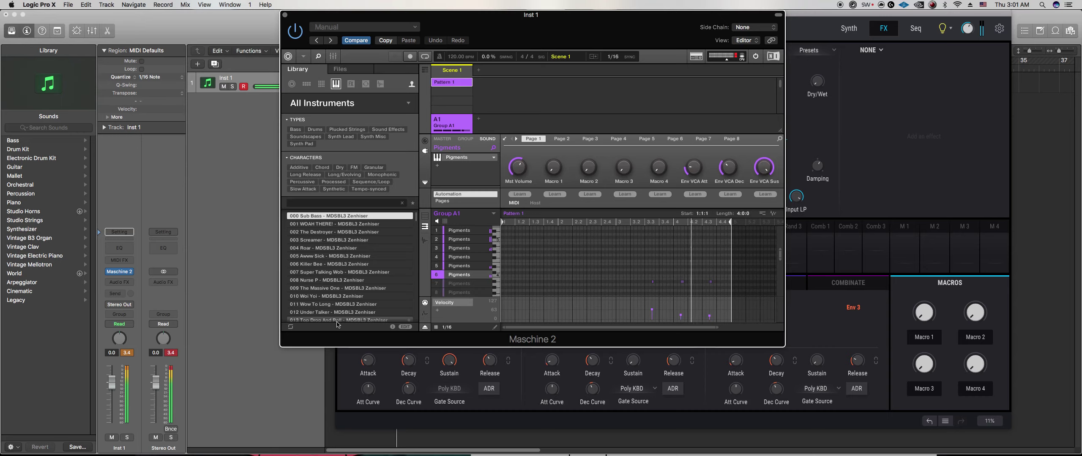
click(480, 414)
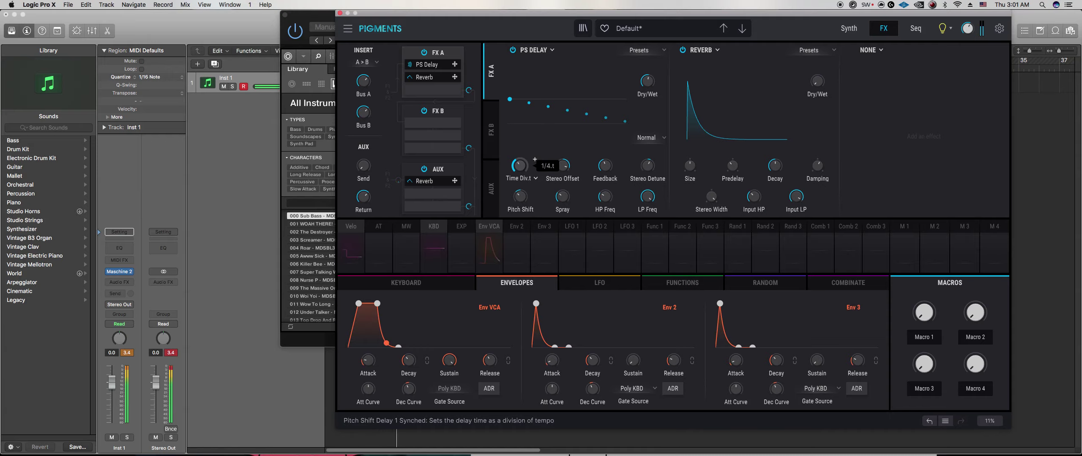
Select sound 5 in Maschine and shorten the time division of its PS Delay
click(317, 338)
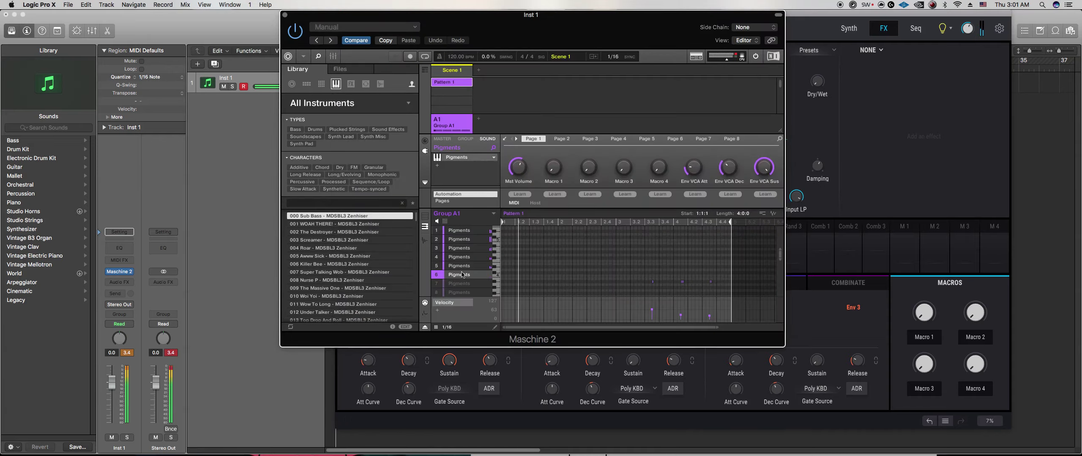
click(469, 265)
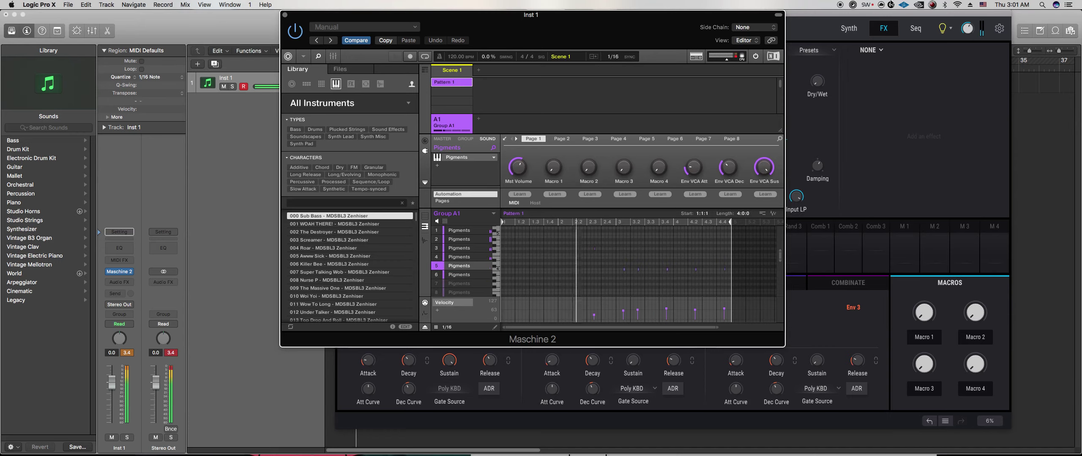
click(817, 25)
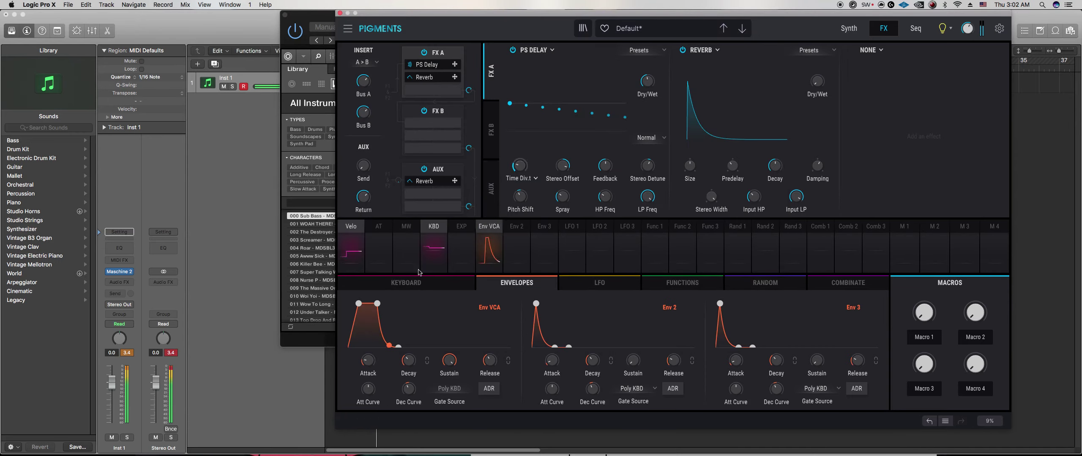
Select sound 4, raise its PS Delay feedback slightly and lengthen the delay's time division
click(329, 339)
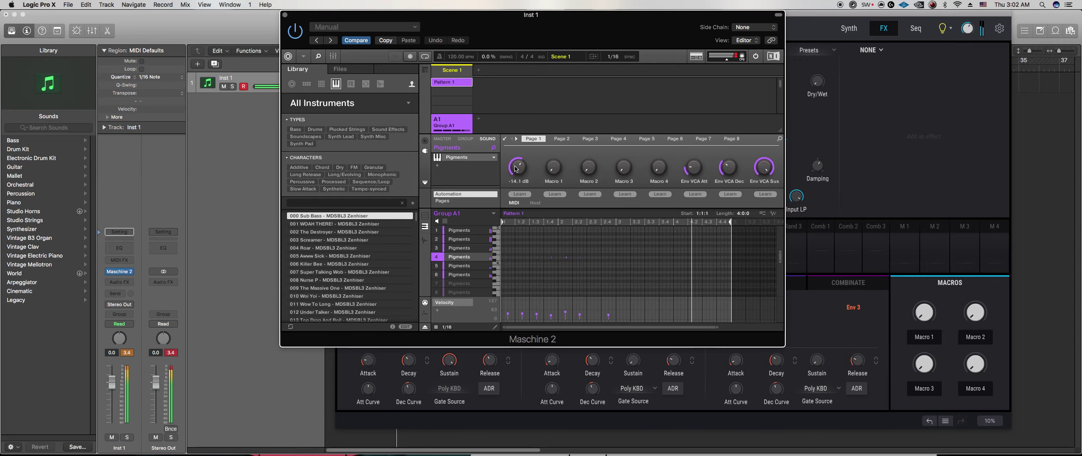
click(804, 18)
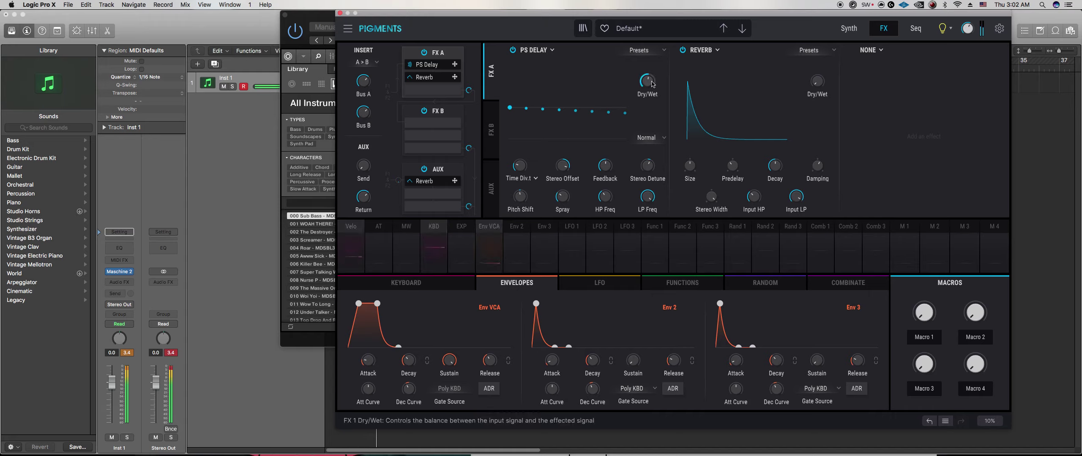
drag(605, 165, 605, 160)
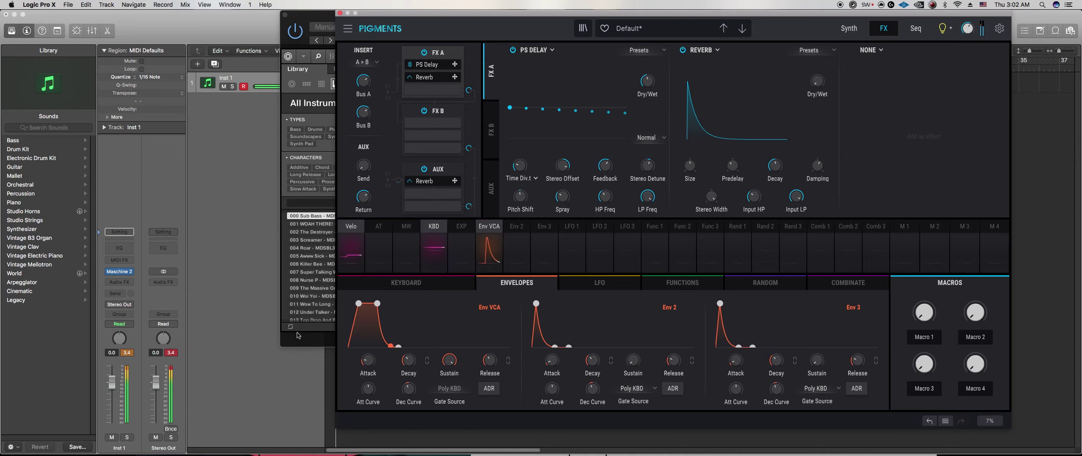
click(312, 339)
click(478, 416)
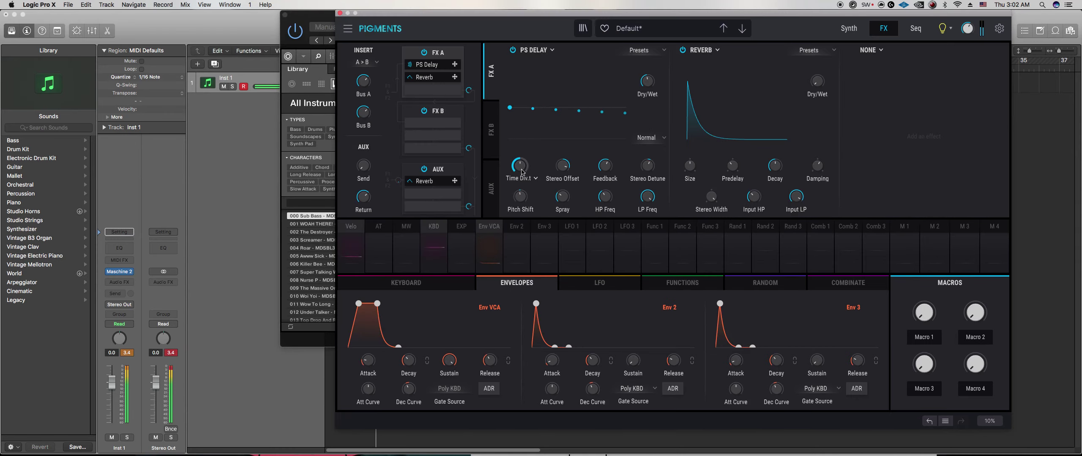
Open the Pigments instance of sound 5 and set its PS Delay time division to 1/2 triplet
click(308, 224)
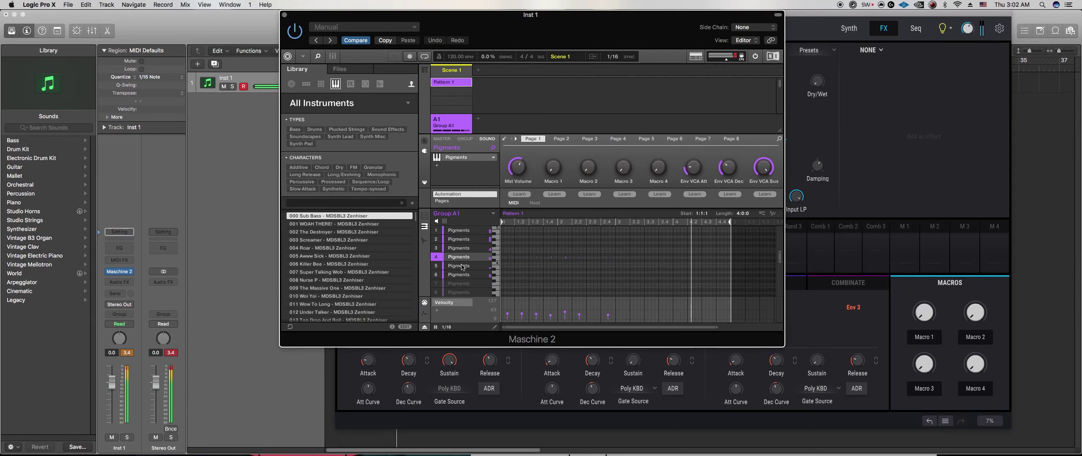
double_click(465, 157)
drag(529, 170, 535, 160)
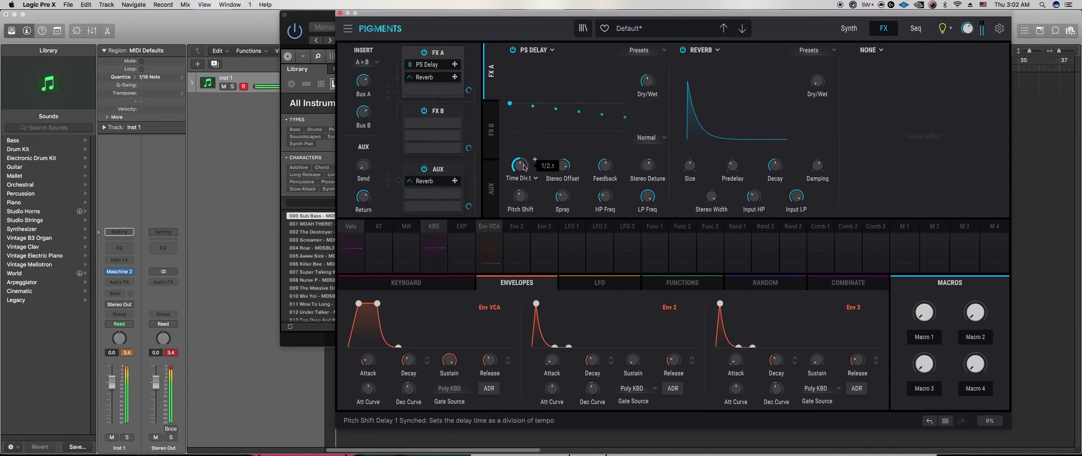
Lengthen the PS Delay time division on sound 6 and return to the Maschine pattern
click(332, 343)
click(454, 278)
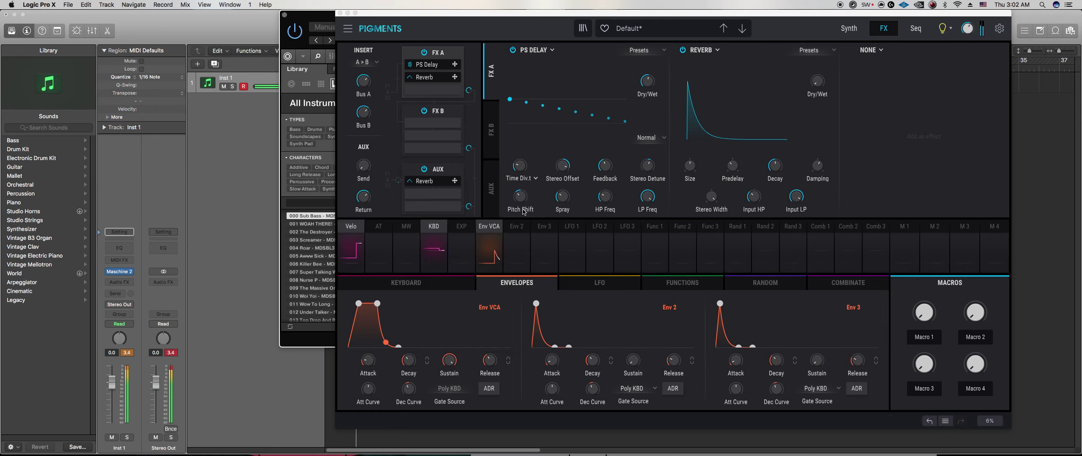
drag(526, 165, 535, 159)
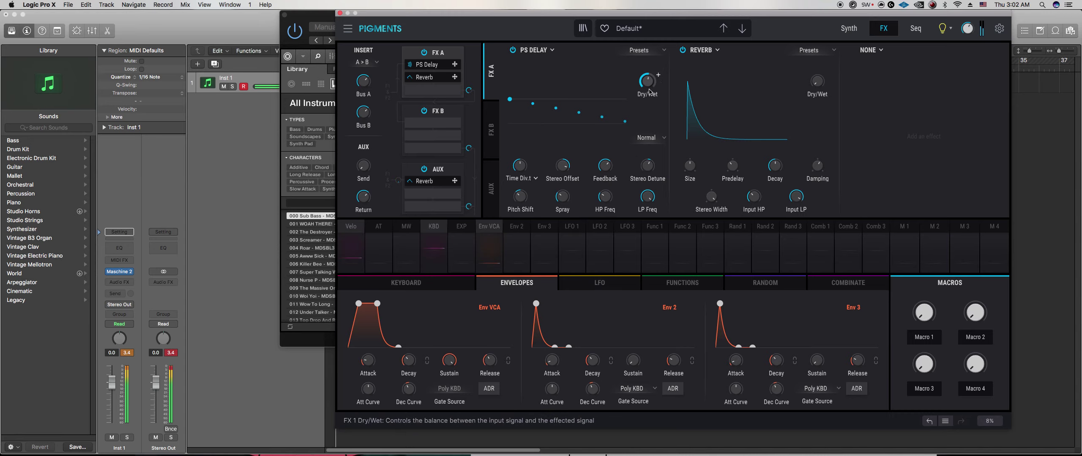
click(306, 345)
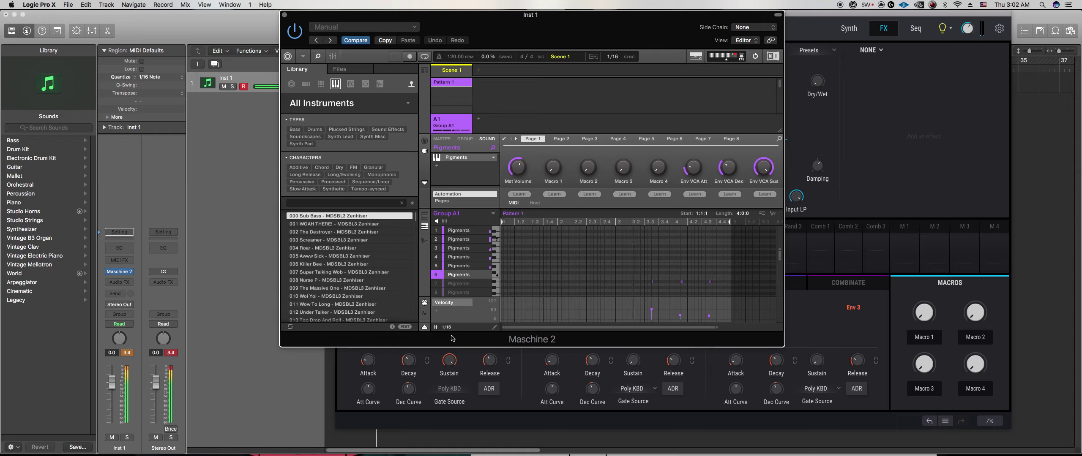
Show the notes of all sounds in the Maschine pattern and set sound 6's PS Delay time division to 1/4 triplet
click(424, 216)
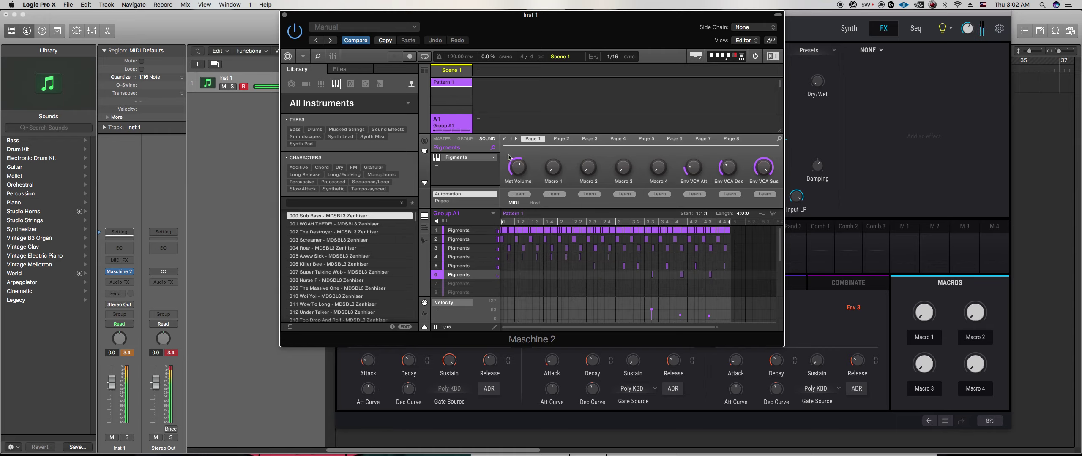
click(469, 355)
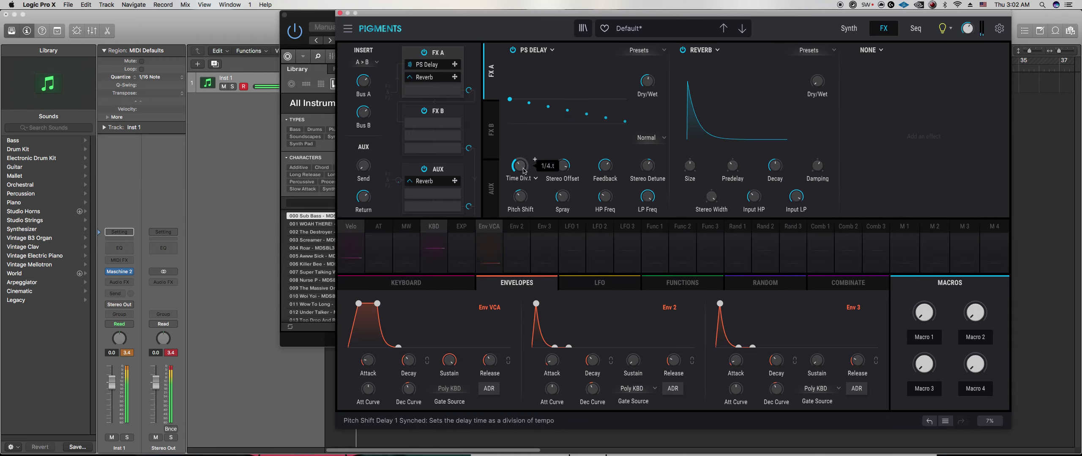
click(307, 339)
Check the PS Delay time division in sound 5's Pigments instance
click(452, 267)
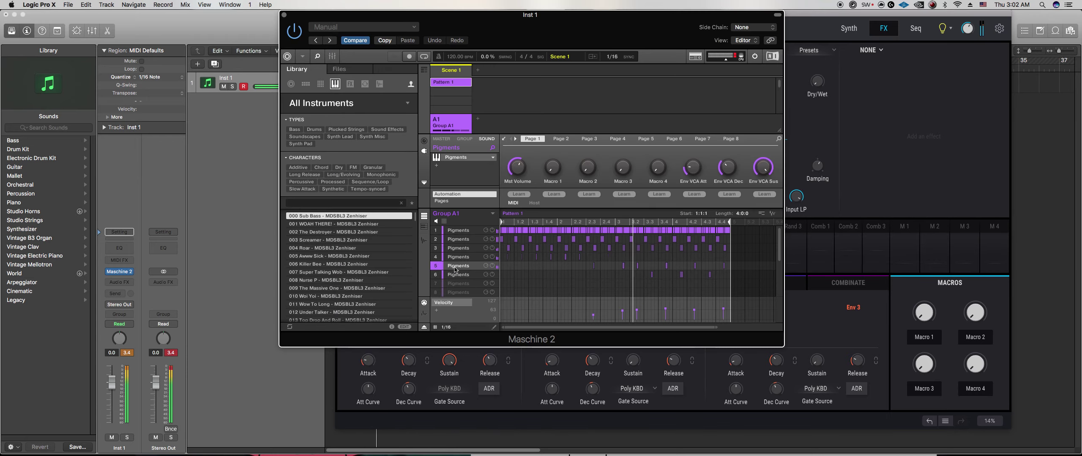
click(523, 422)
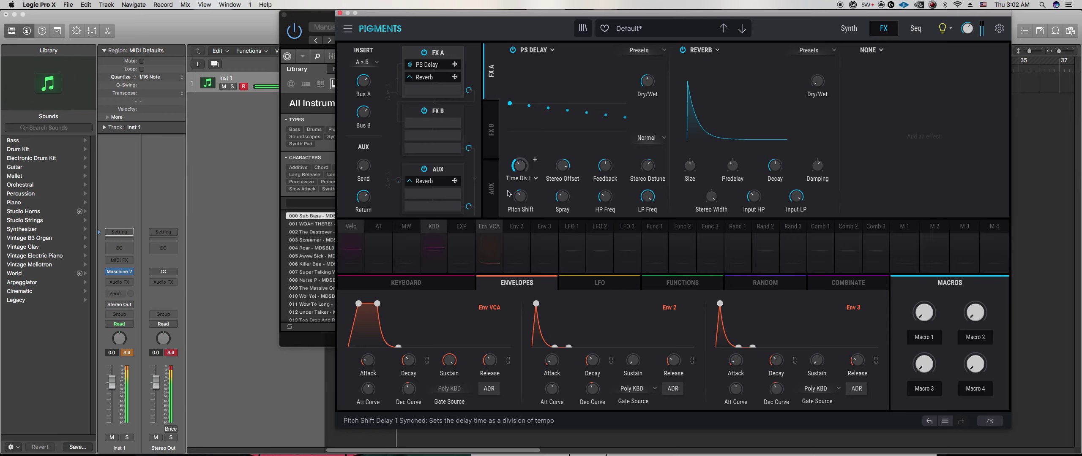
click(307, 339)
Open sound 4's Pigments instance and switch its PS Delay time type to Sync Dotted
click(458, 257)
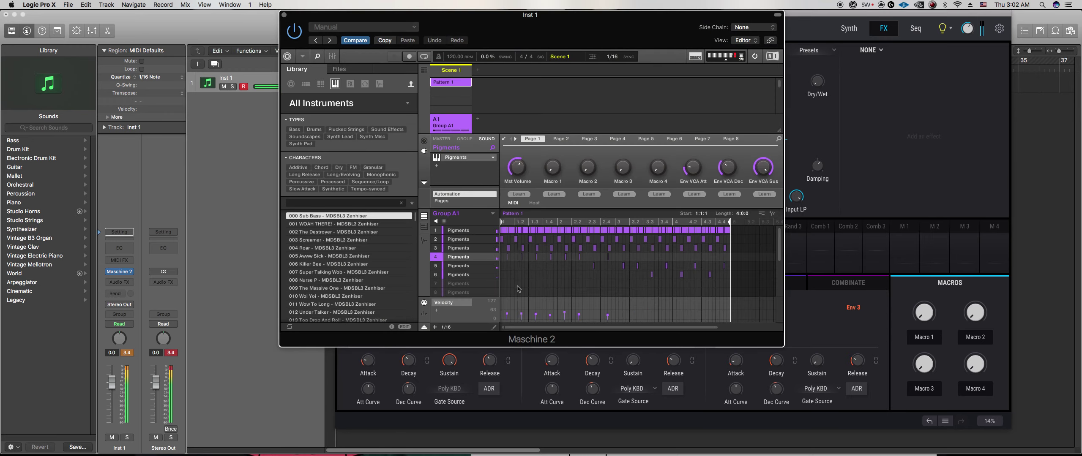
click(516, 418)
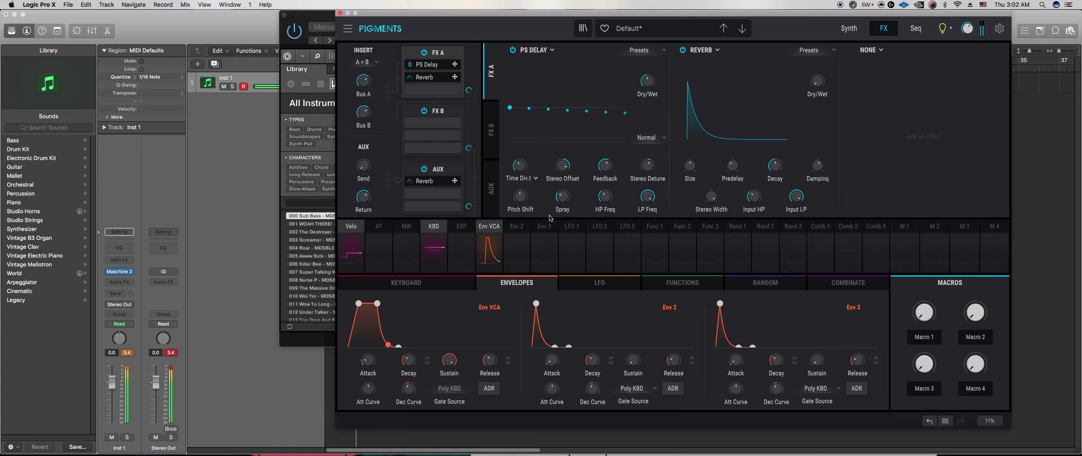
click(534, 178)
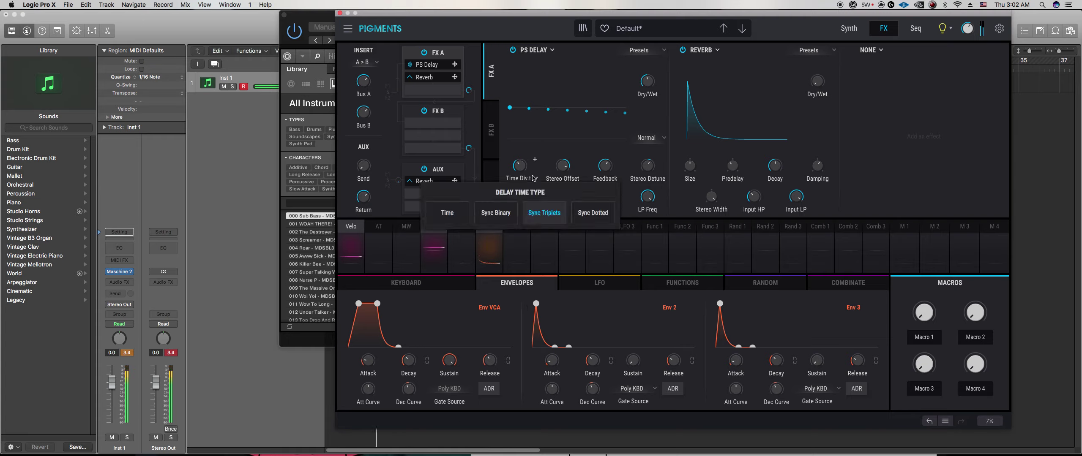
click(583, 213)
Select sound 5 in Maschine and switch its PS Delay time type to Sync Dotted
click(305, 338)
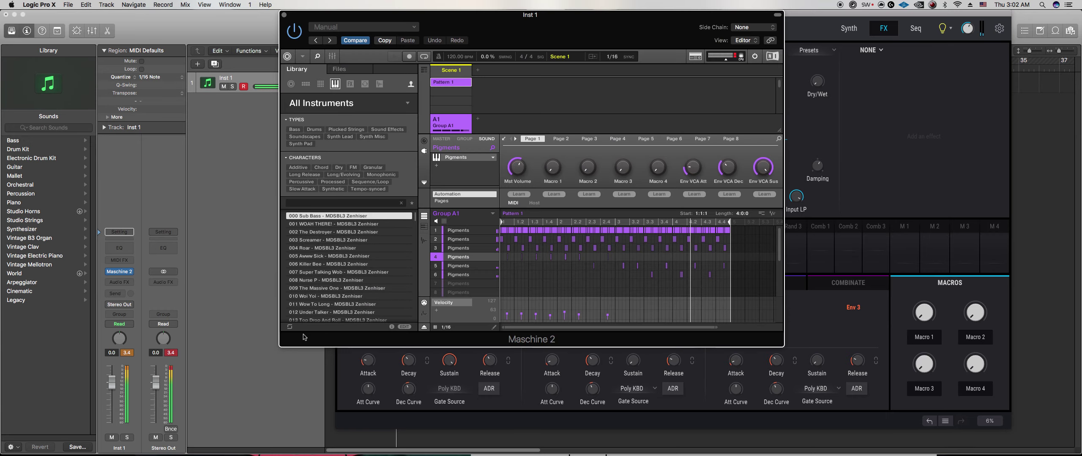
click(458, 264)
click(535, 178)
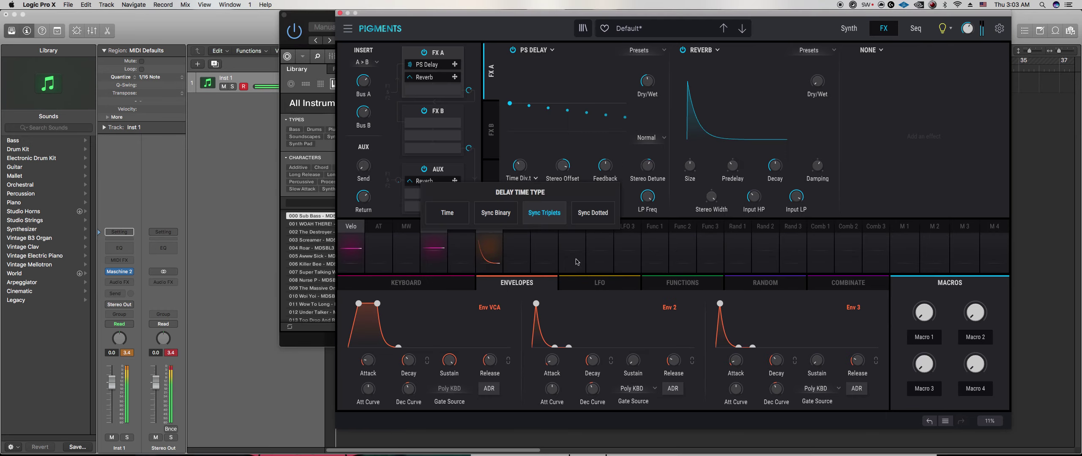
click(591, 213)
Switch the PS Delay time type to Sync Dotted in sound 6's Pigments instance
click(305, 338)
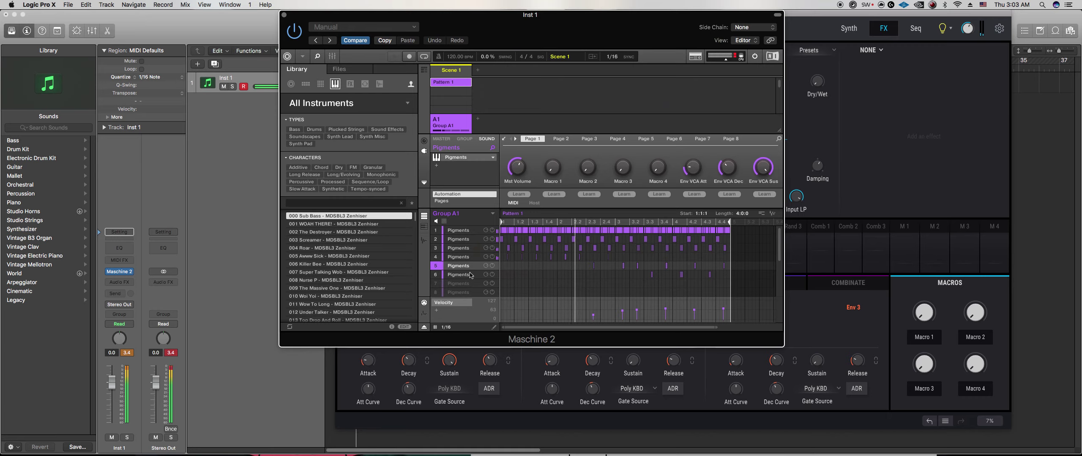
click(459, 267)
click(535, 179)
click(592, 218)
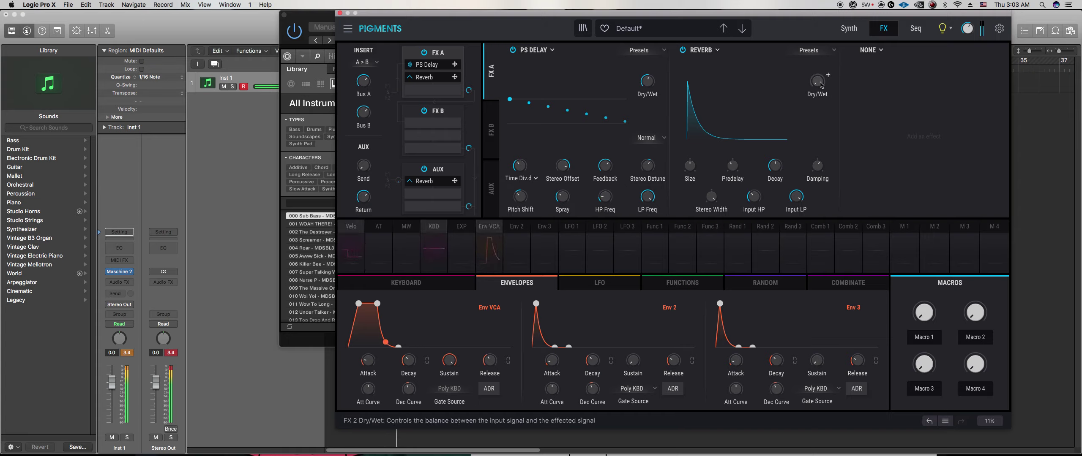
Raise the dry/wet mix of sound 6's Reverb and reduce its size slightly
drag(817, 82, 817, 64)
drag(689, 166, 689, 169)
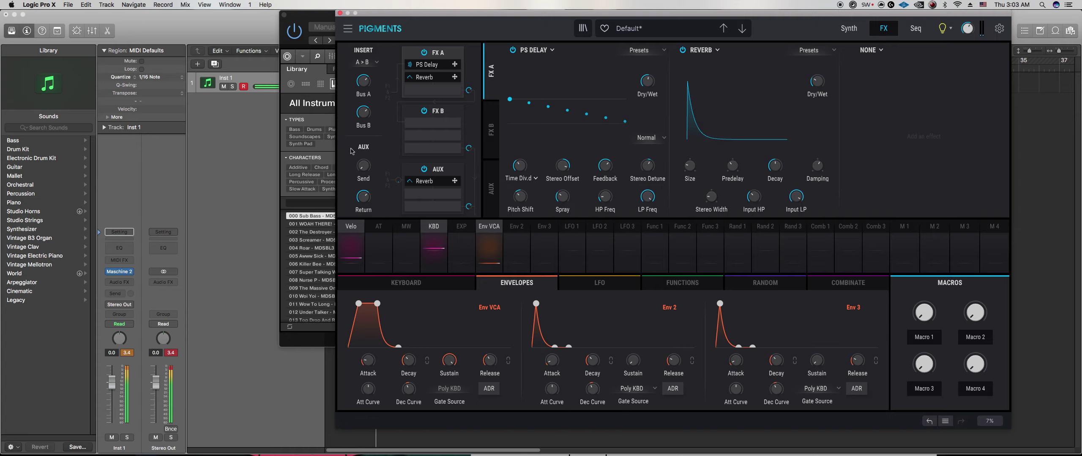
In sound 5's Pigments instance, replace the FX A Reverb with a BL-20 Flanger and adjust the effect
click(309, 347)
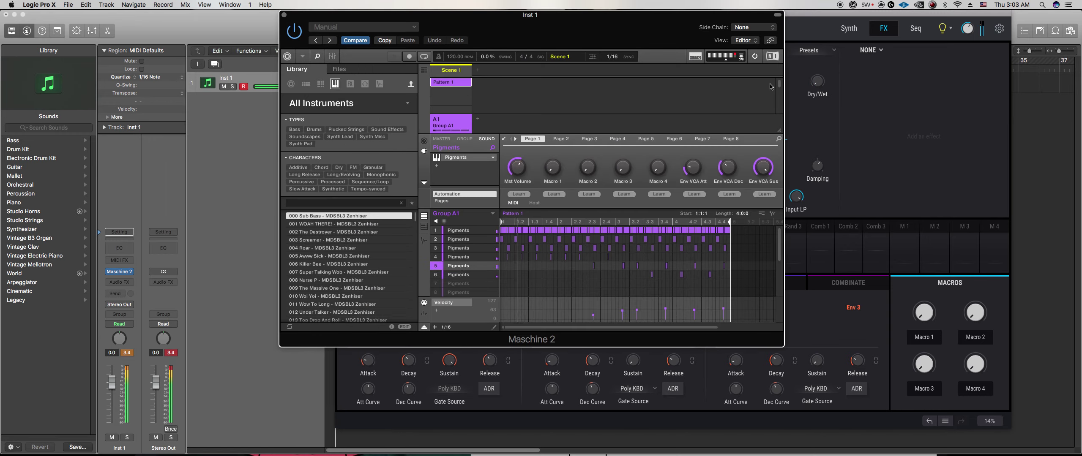
click(808, 27)
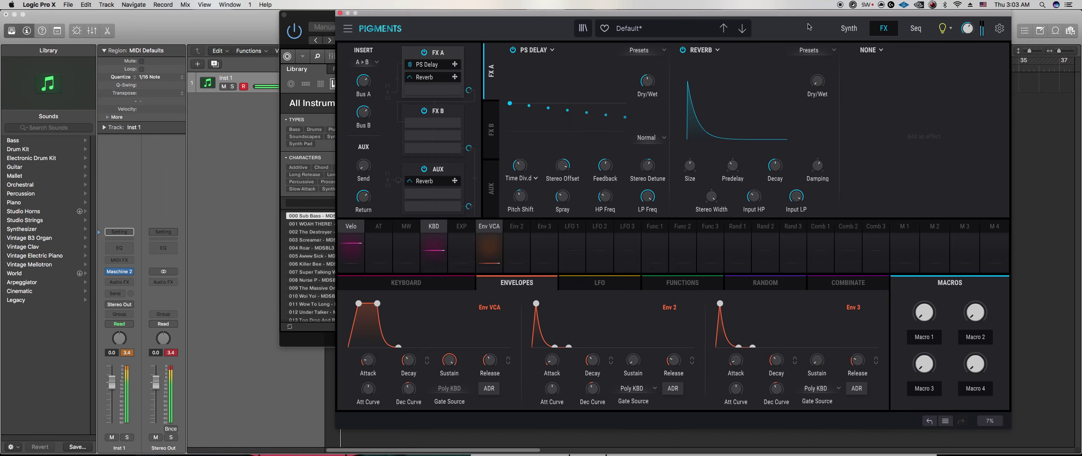
click(713, 51)
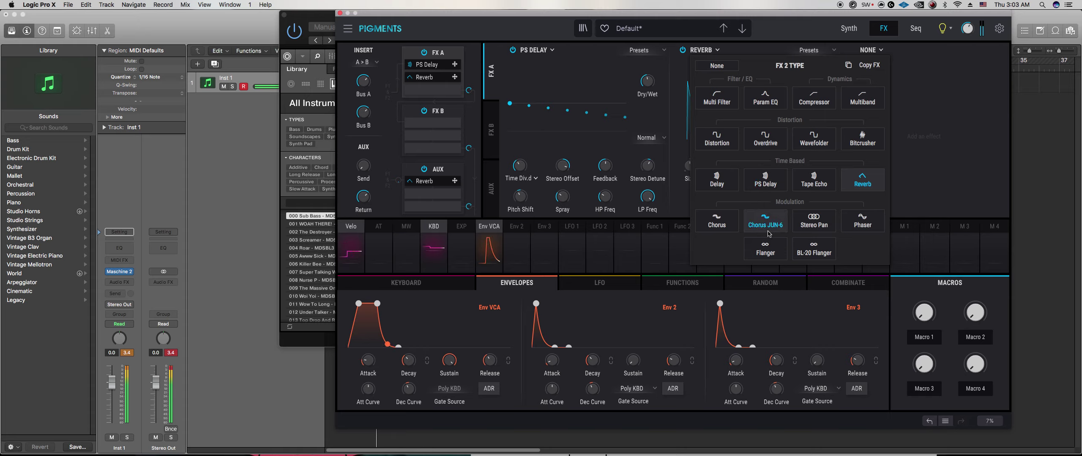
click(814, 249)
mouse_move(688, 169)
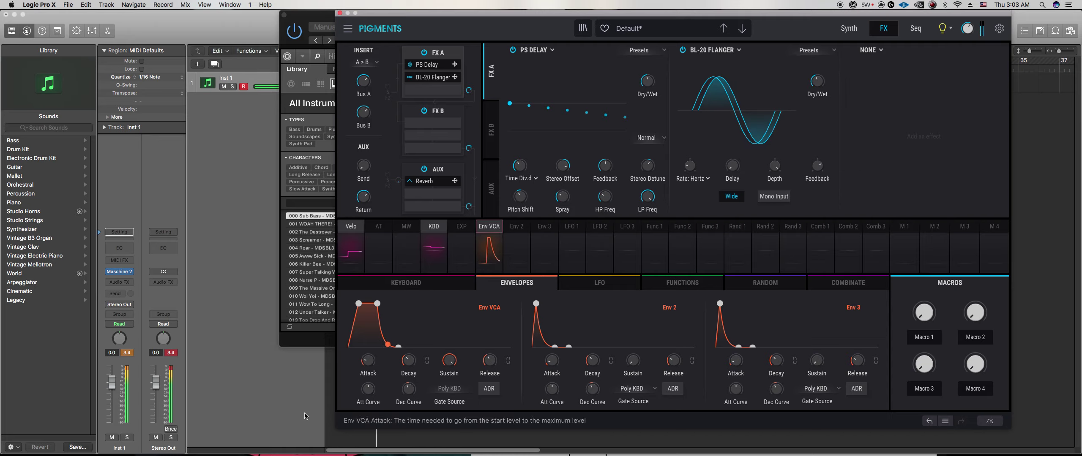
In sound 4's Pigments instance, replace the FX A Reverb with Stereo Pan and set its rate to 0.227 Hz
click(307, 335)
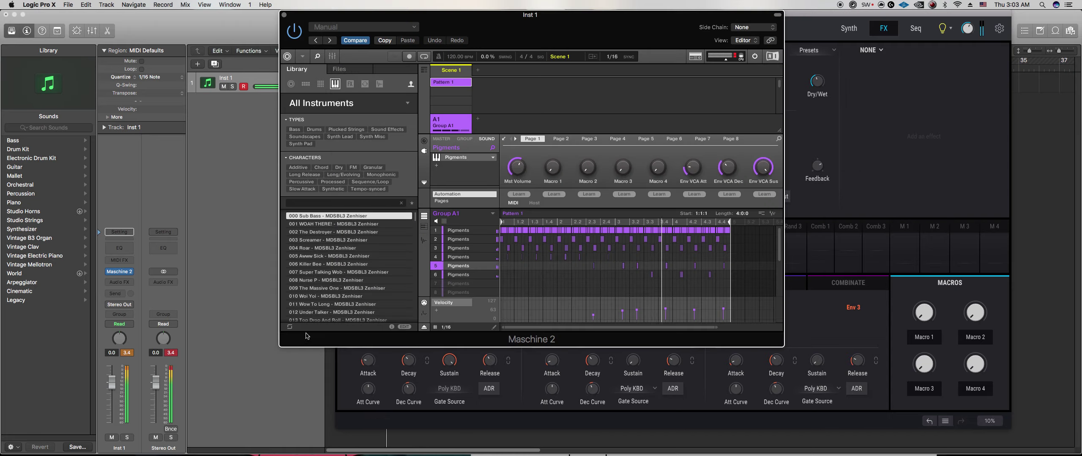
click(458, 257)
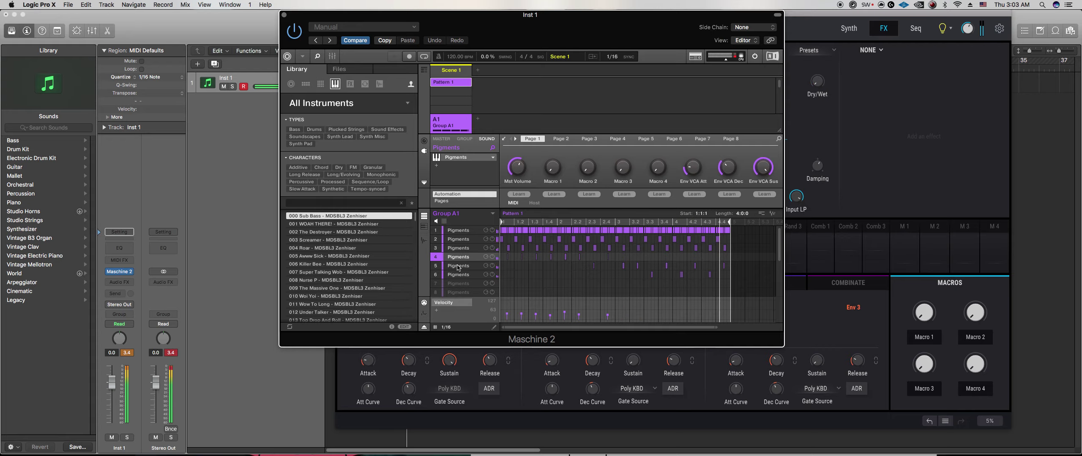
click(504, 139)
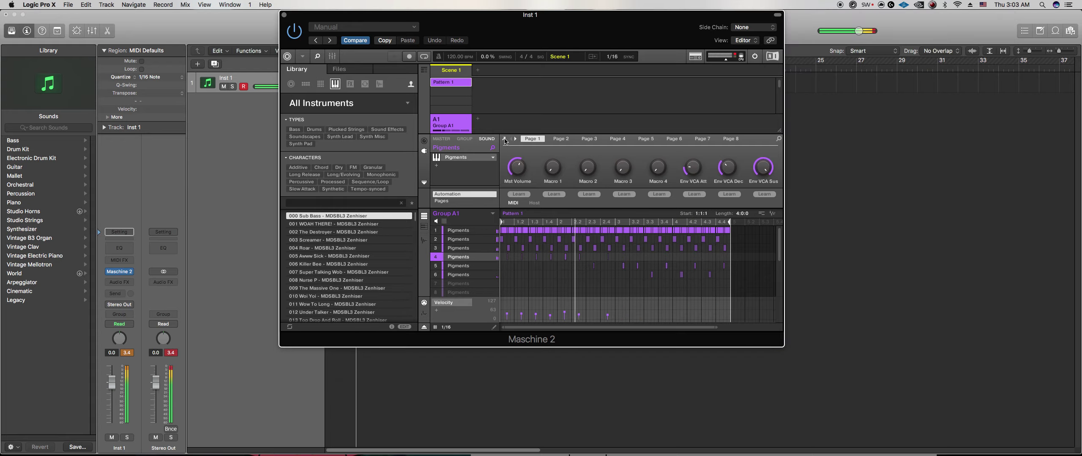
click(503, 138)
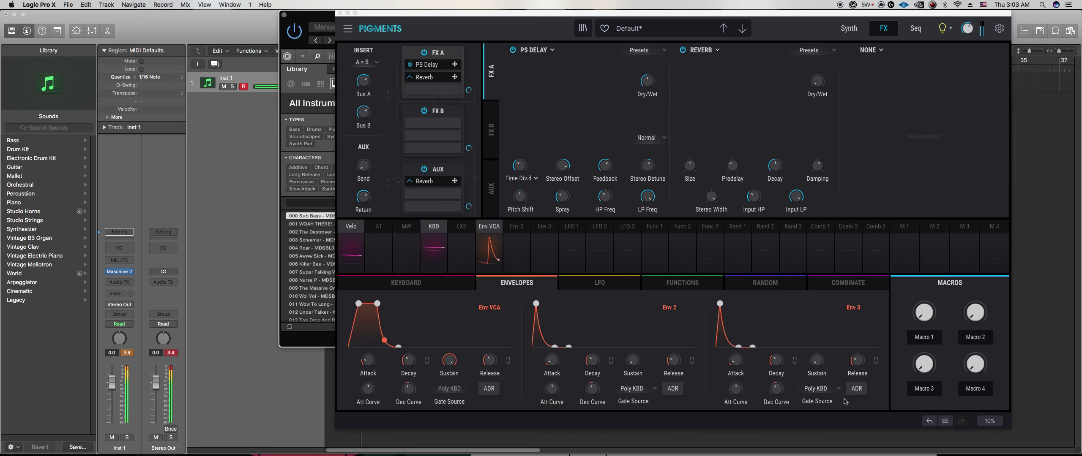
click(701, 50)
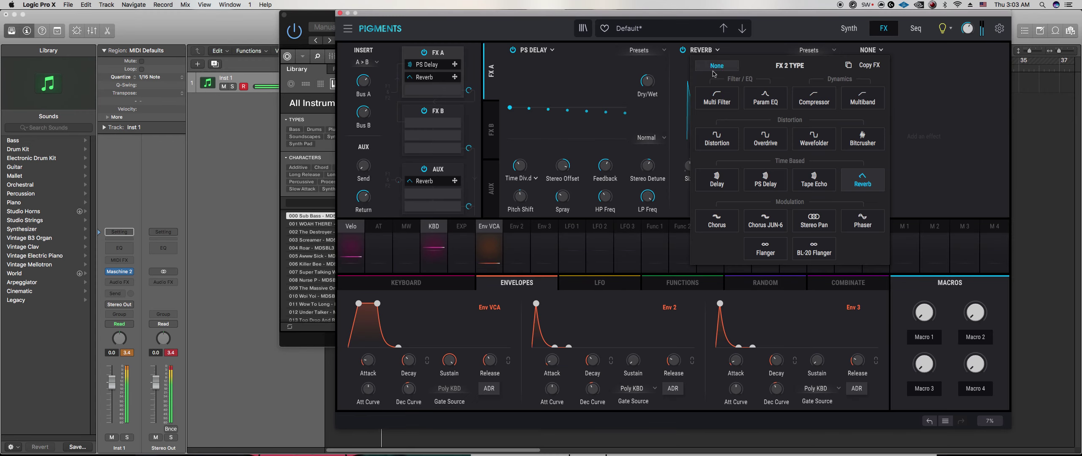
click(813, 220)
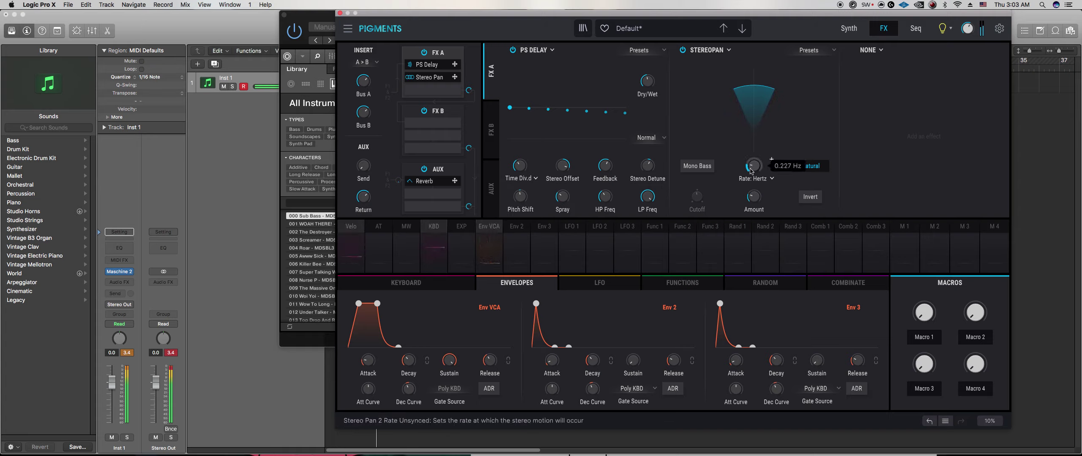
Open sound 1's Pigments instance to look over its effects, and close it again
click(313, 343)
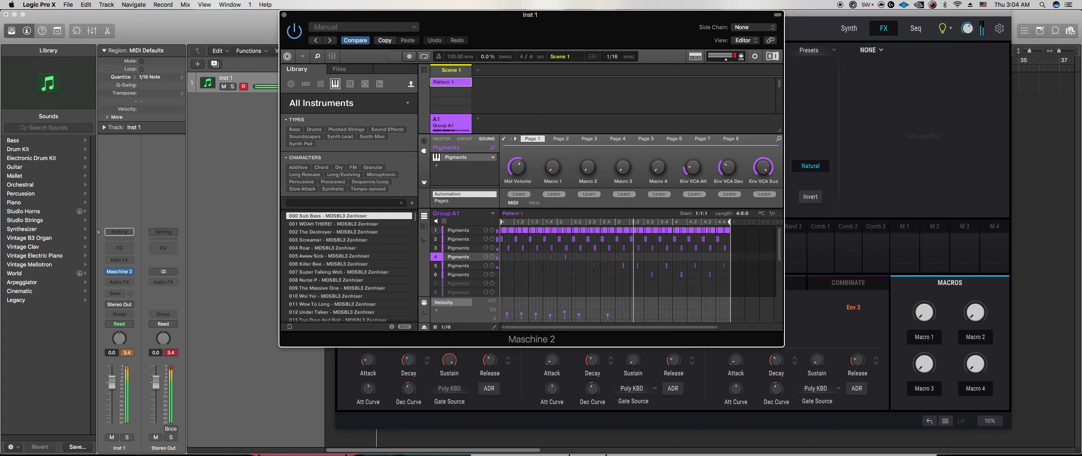
click(458, 230)
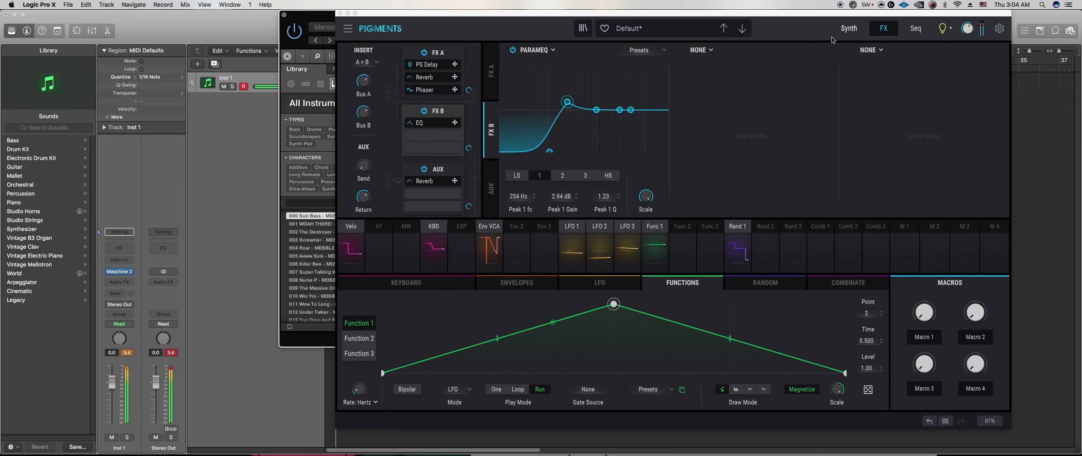
click(494, 79)
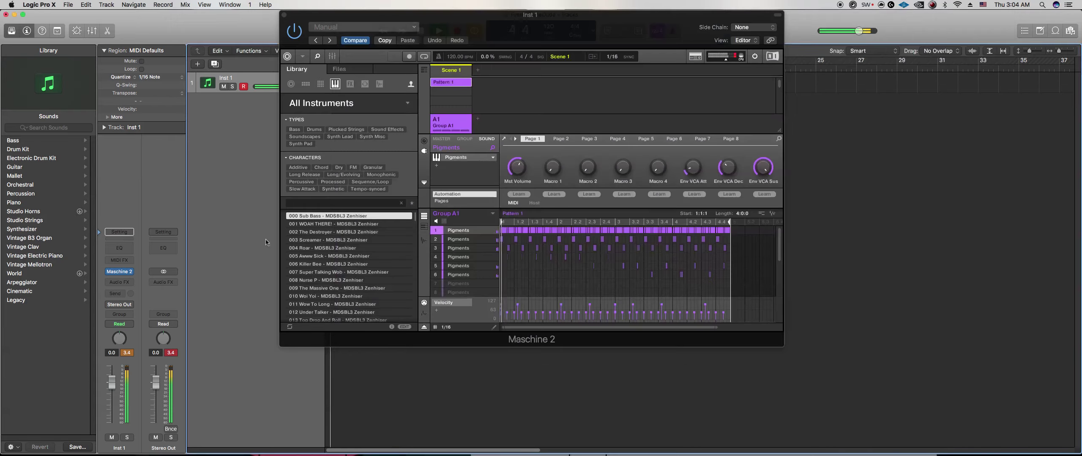
click(339, 13)
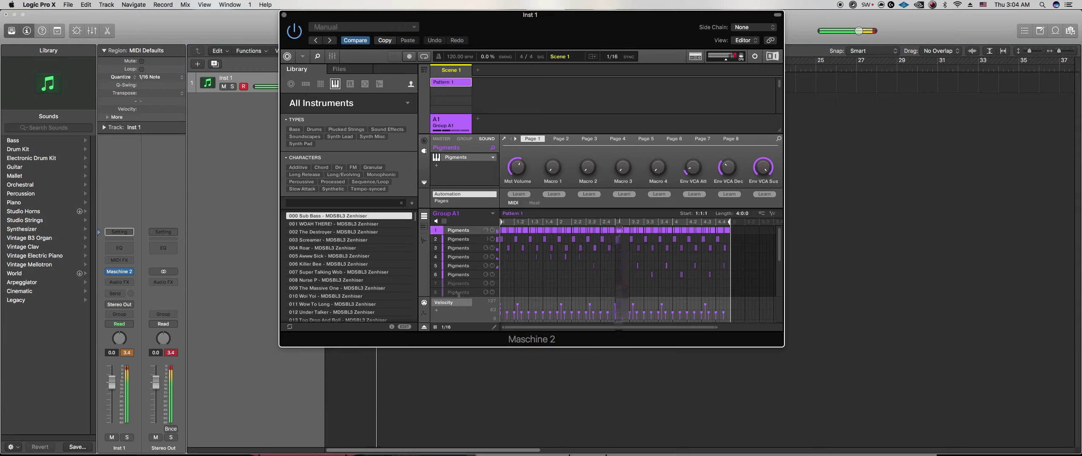
Open the Pigments instance of sound 7 and lengthen the attack and release of Env VCA
click(438, 284)
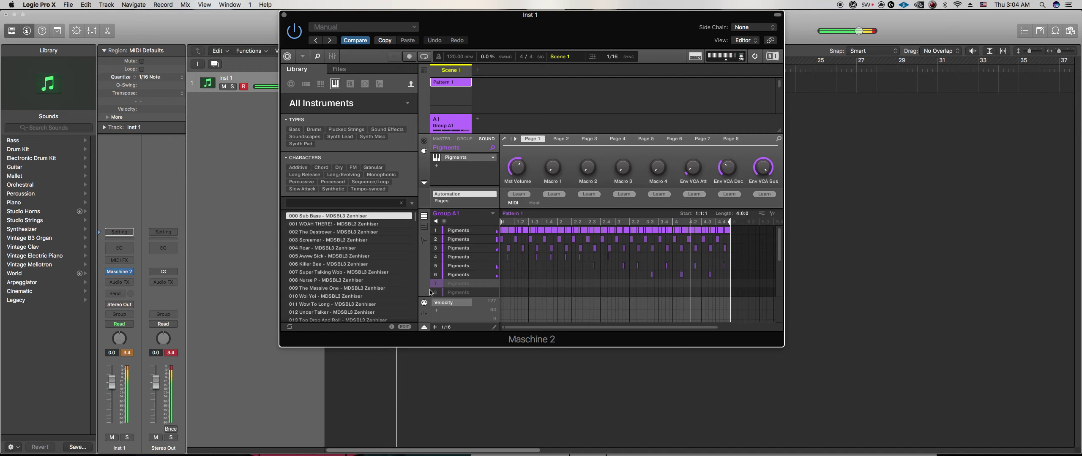
click(500, 157)
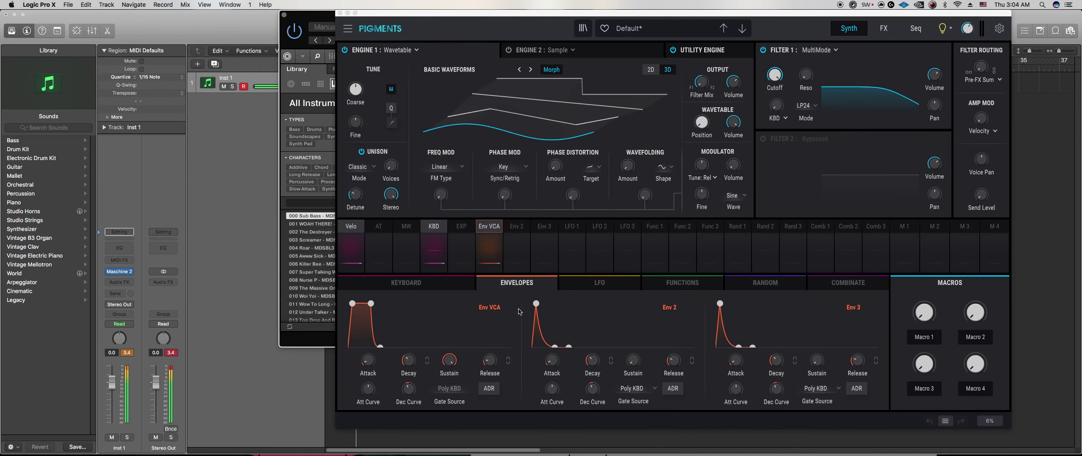
drag(490, 360, 496, 322)
drag(368, 361, 367, 345)
drag(490, 361, 490, 348)
Set Engine 1's unison to 3 voices, and fine-tune Env VCA with a slightly longer release and shorter attack
drag(391, 166, 390, 162)
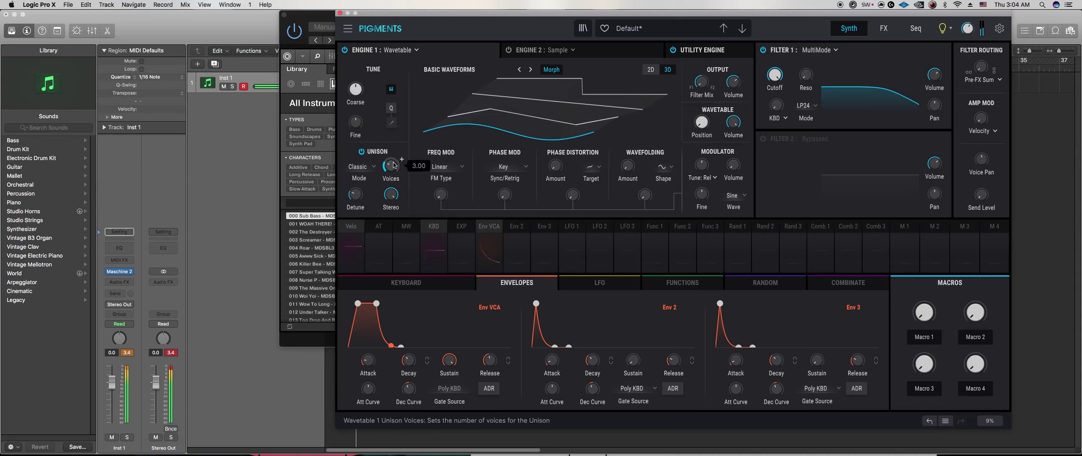
click(431, 230)
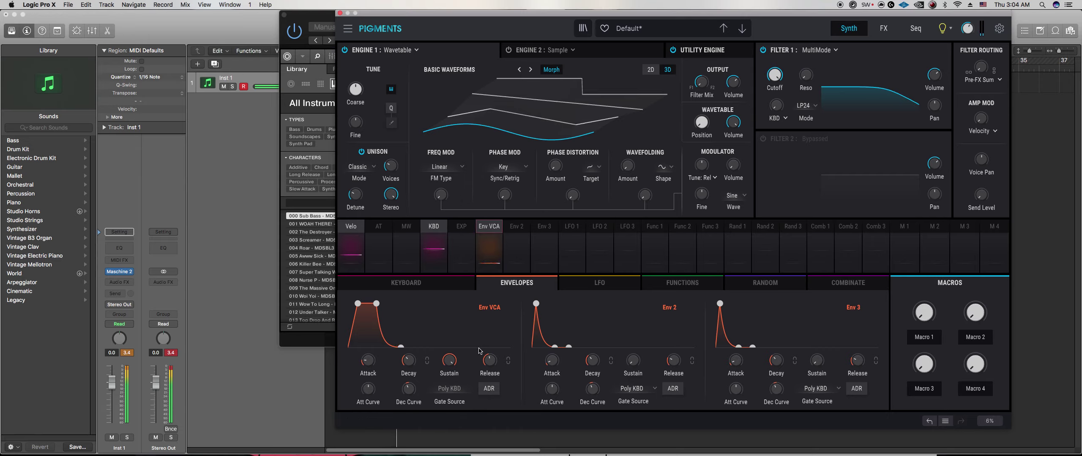
drag(492, 365, 491, 361)
drag(368, 364, 369, 371)
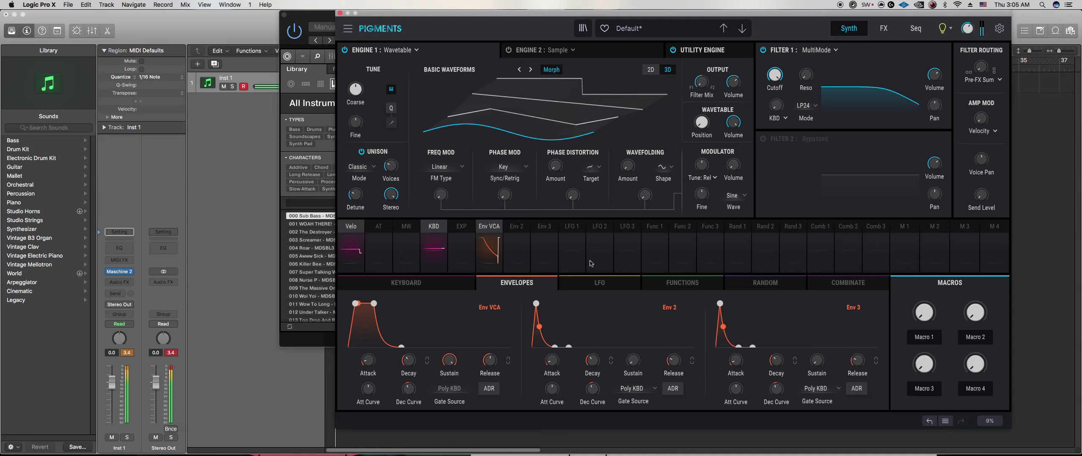
Replace the Delay in sound 7's FX A chain with Reverb and set the second Reverb's dry/wet to 31 %
click(883, 28)
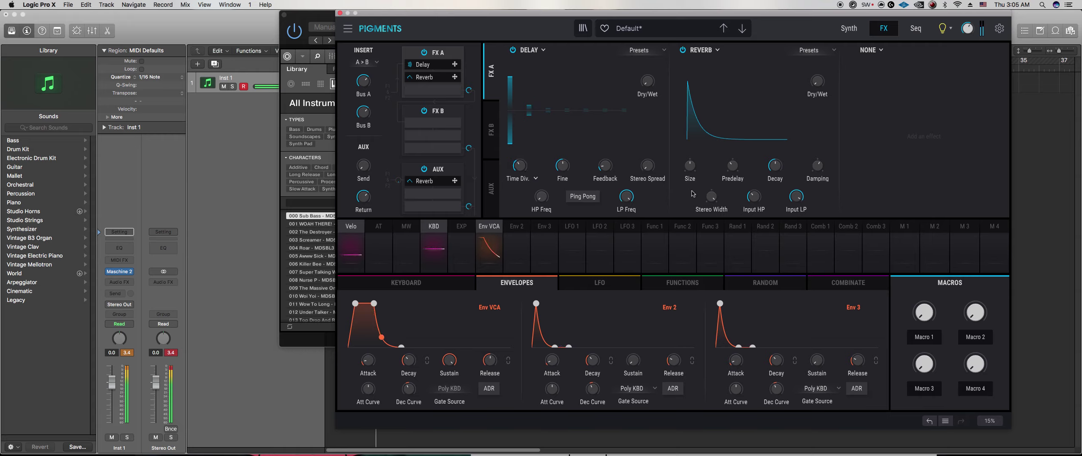
click(528, 49)
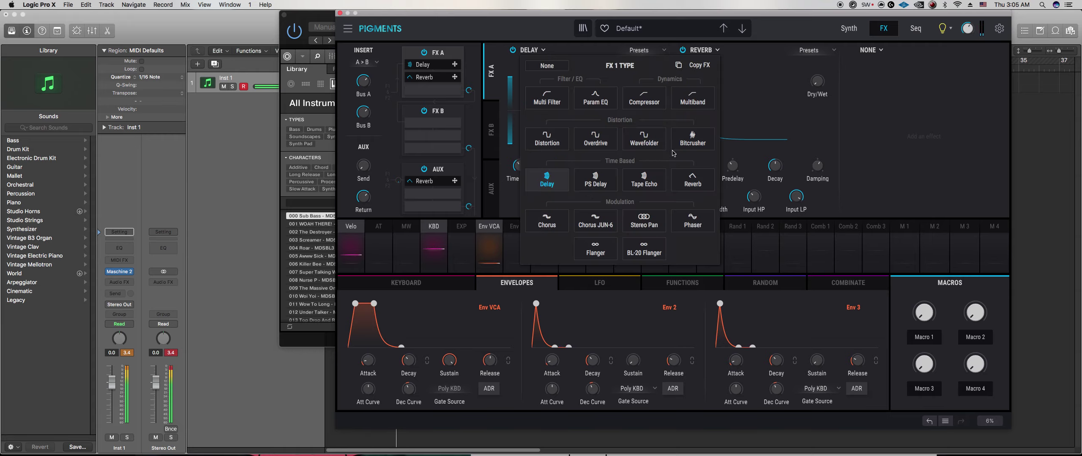
click(680, 181)
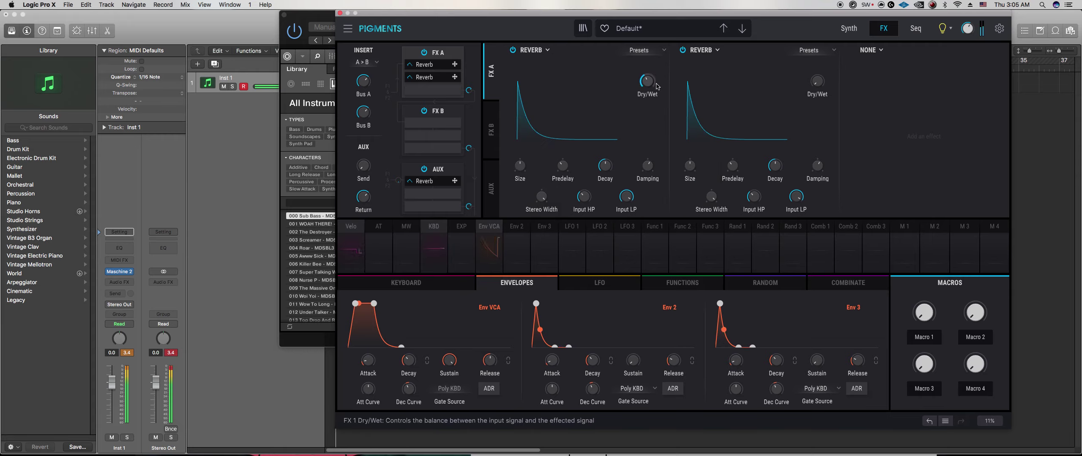
mouse_move(827, 75)
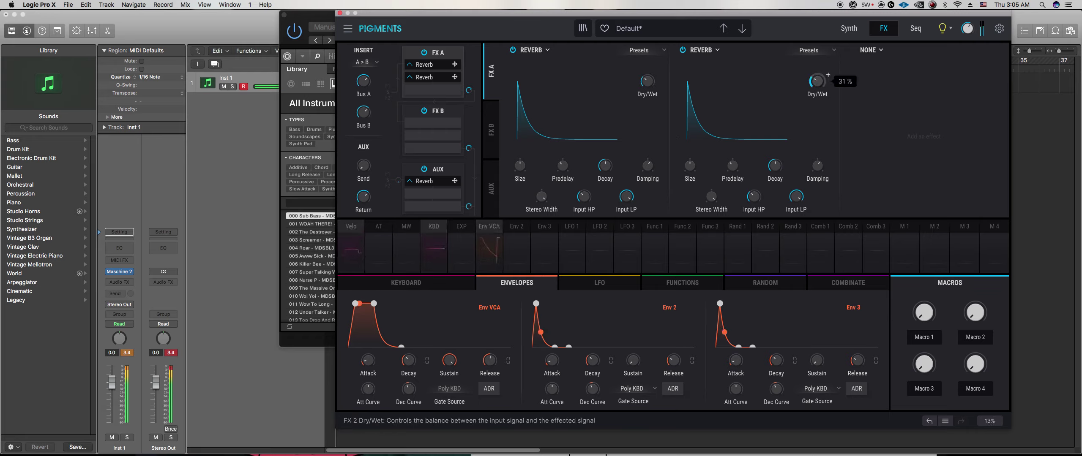
Add a third Reverb to the end of sound 7's FX A chain
click(869, 50)
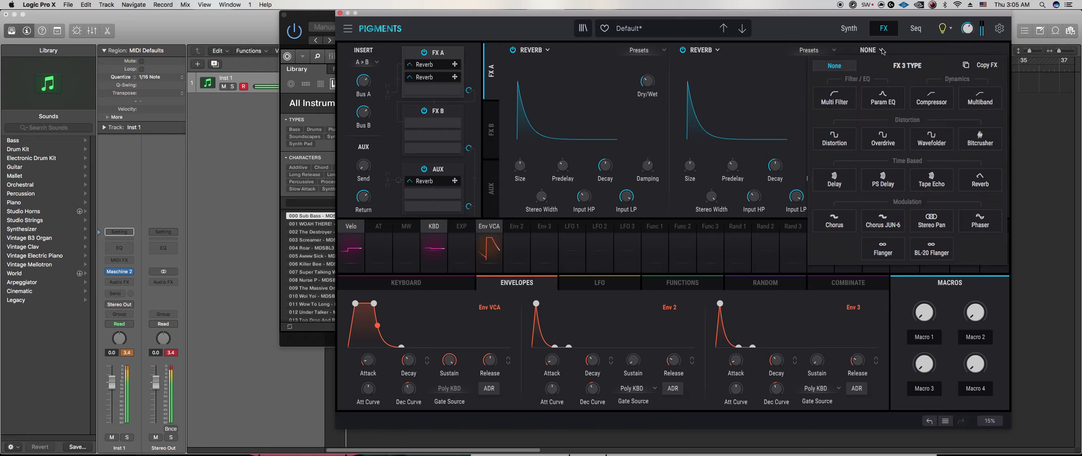
click(980, 180)
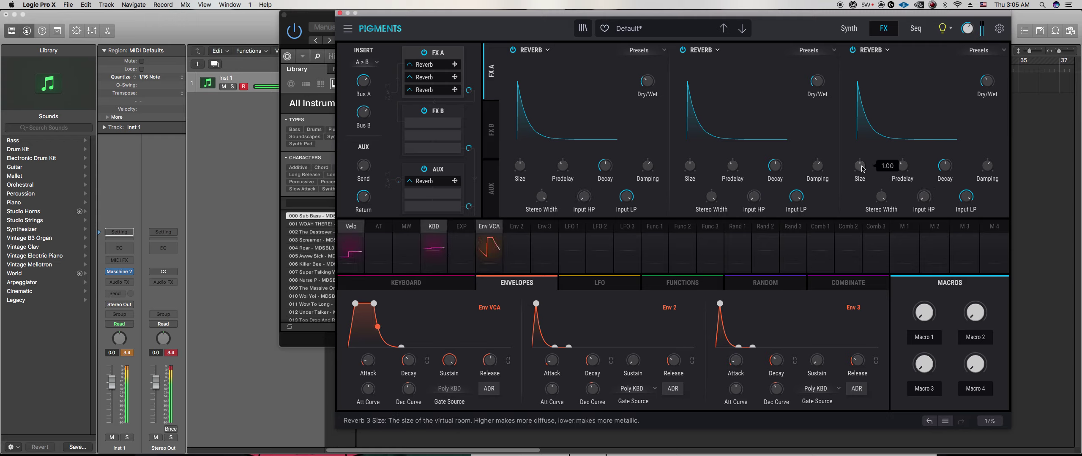
Set LFO 1's reset source to Free Running and route it to Env VCA's release with a modulation amount of 0.10
click(586, 286)
click(453, 389)
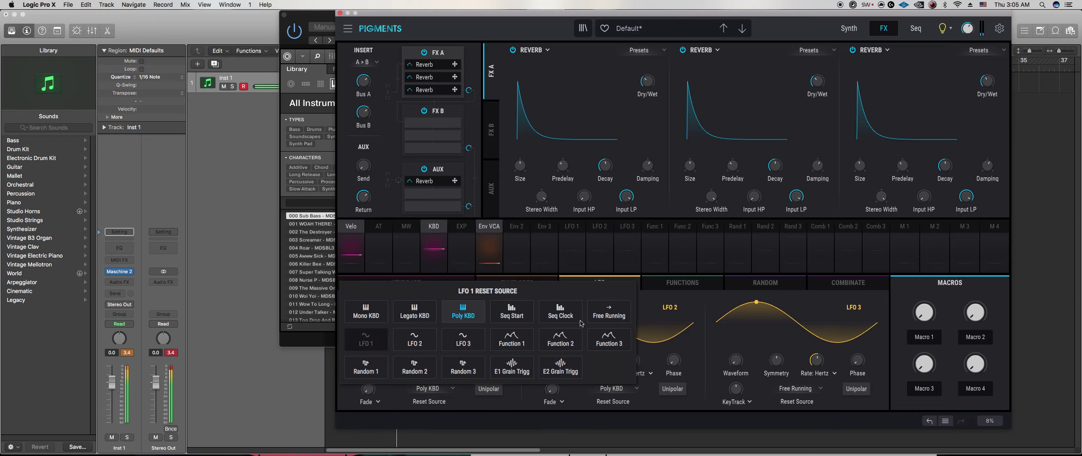
click(608, 315)
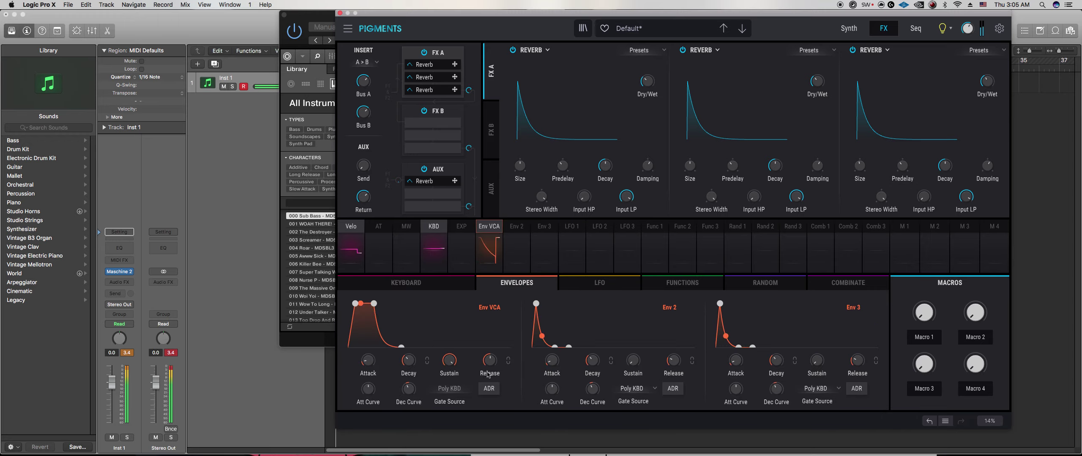
click(571, 231)
drag(493, 352, 493, 349)
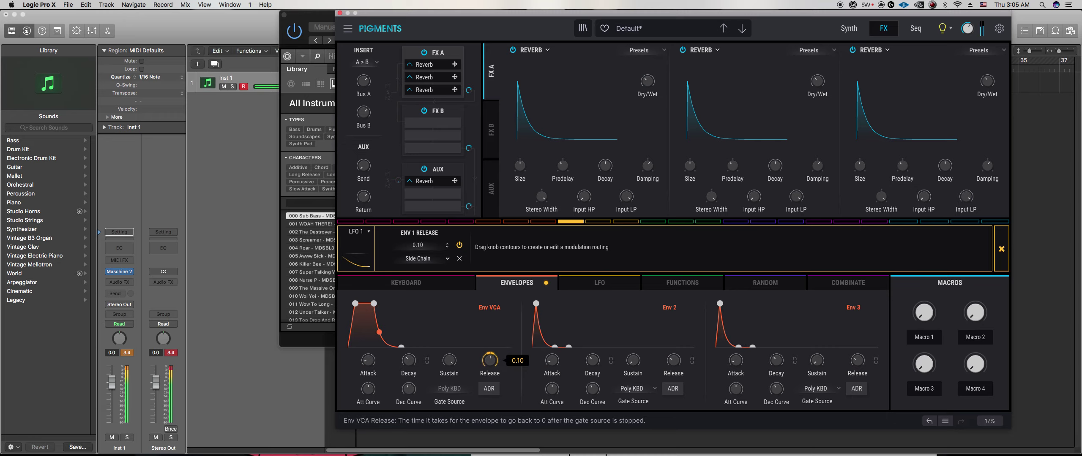
click(510, 378)
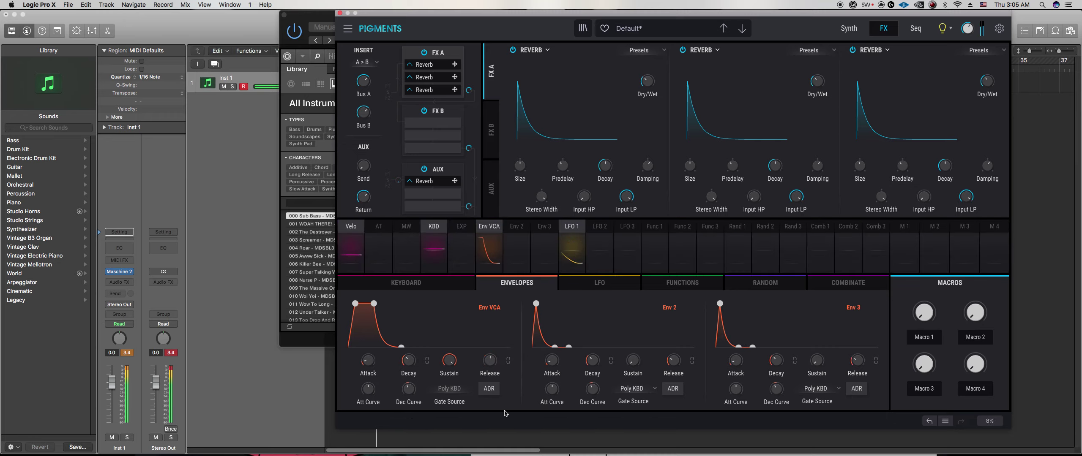
Try Engine 1's frequency modulation amount, and set LFO 2's reset source to Free Running
click(849, 29)
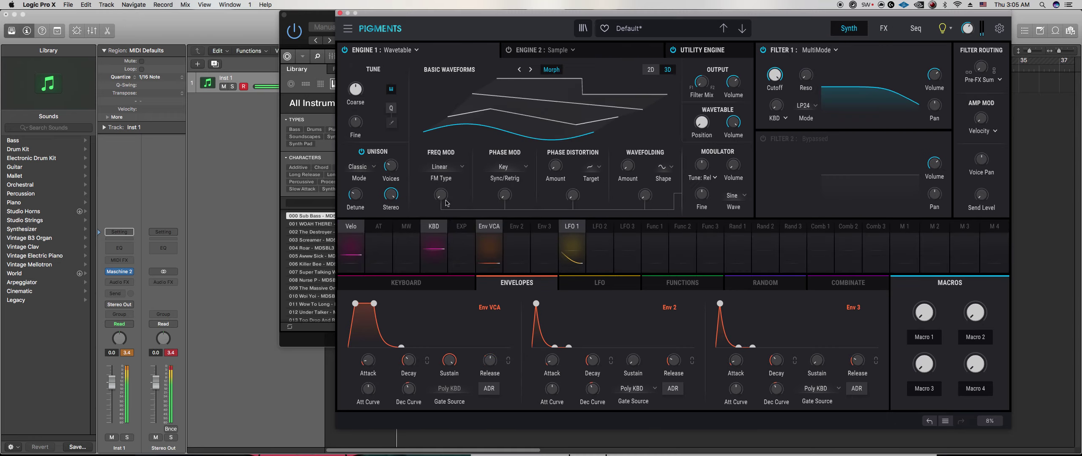
drag(441, 195, 440, 194)
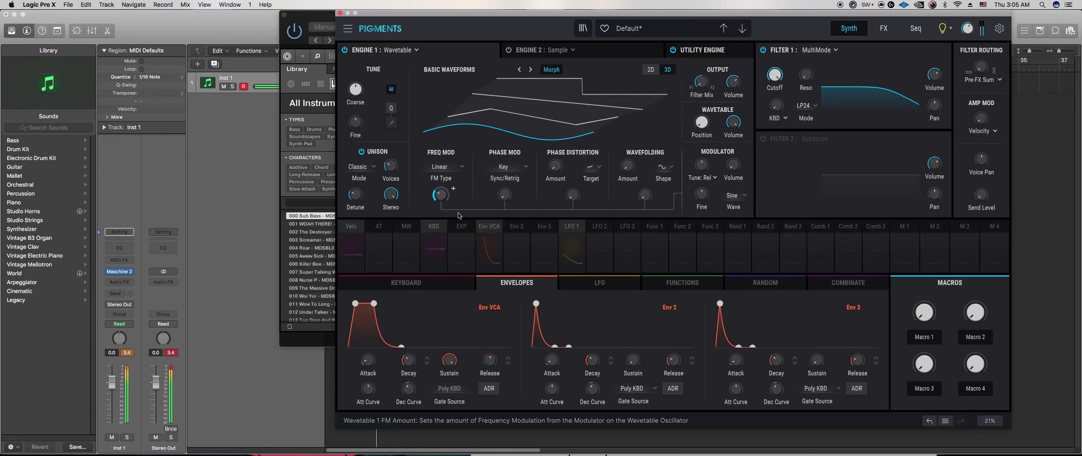
click(600, 261)
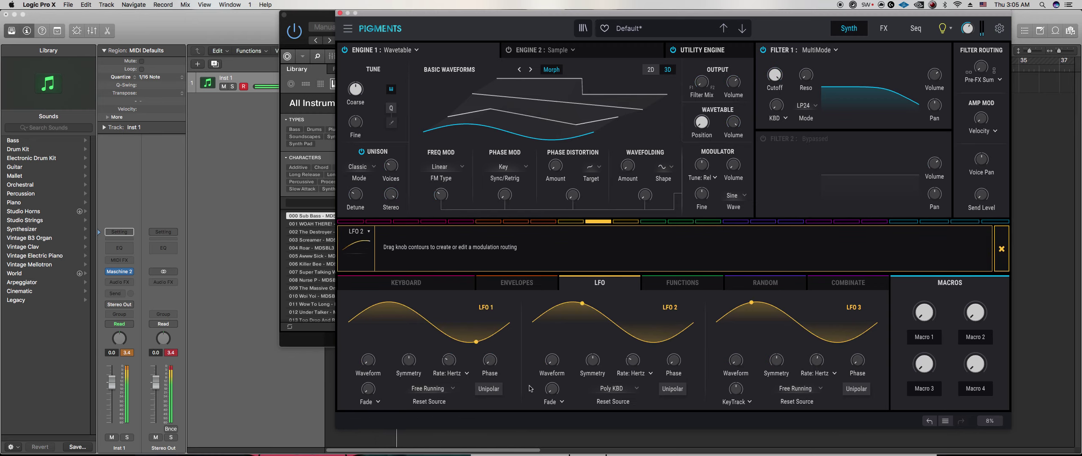
click(638, 373)
click(614, 390)
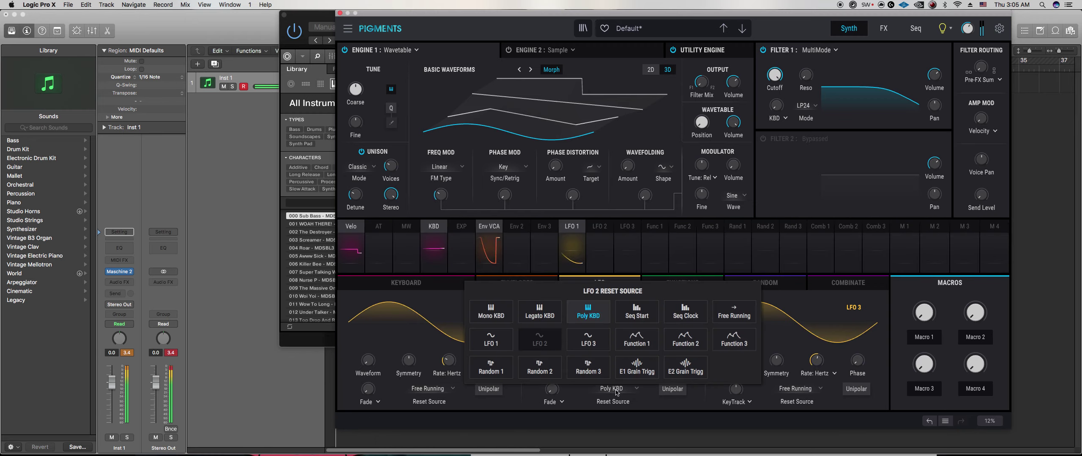
click(731, 318)
Slow LFO 1 to 0.042 Hz, and route a slower, unipolar LFO 2 to Engine 1's phase modulation amount at 0.20
drag(448, 360, 448, 383)
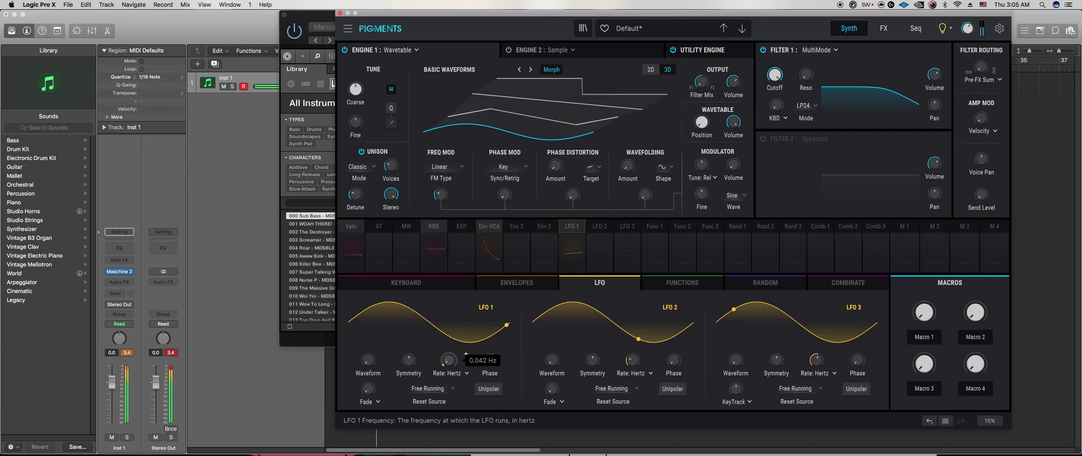
click(599, 237)
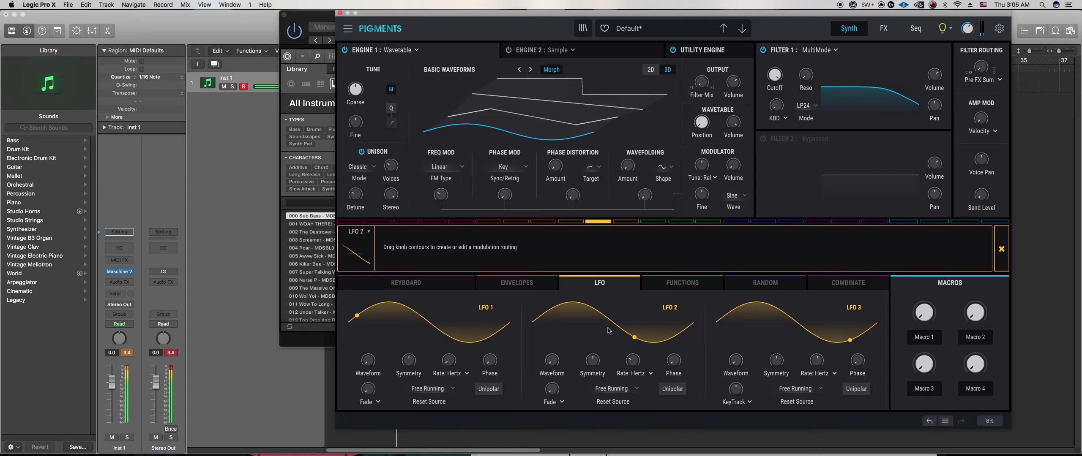
drag(498, 199, 499, 190)
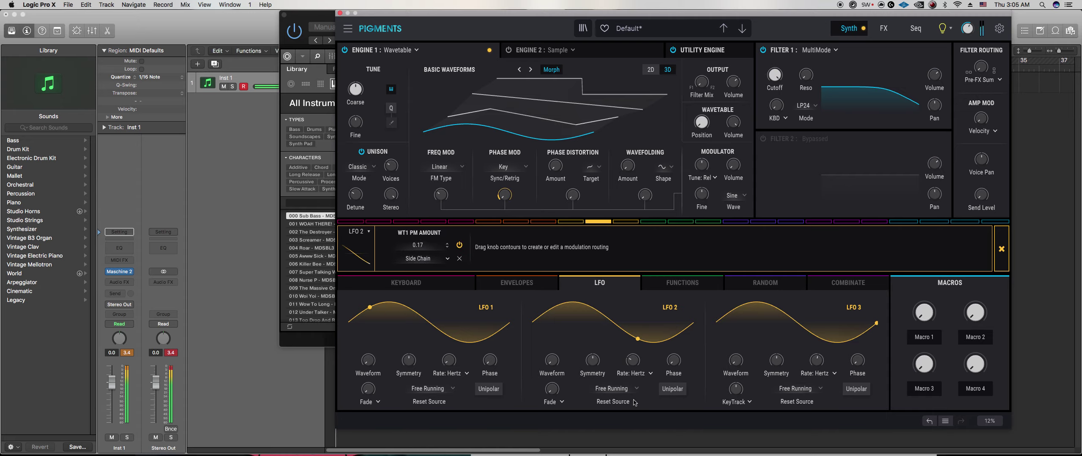
click(672, 389)
drag(498, 198, 498, 195)
drag(635, 364, 635, 368)
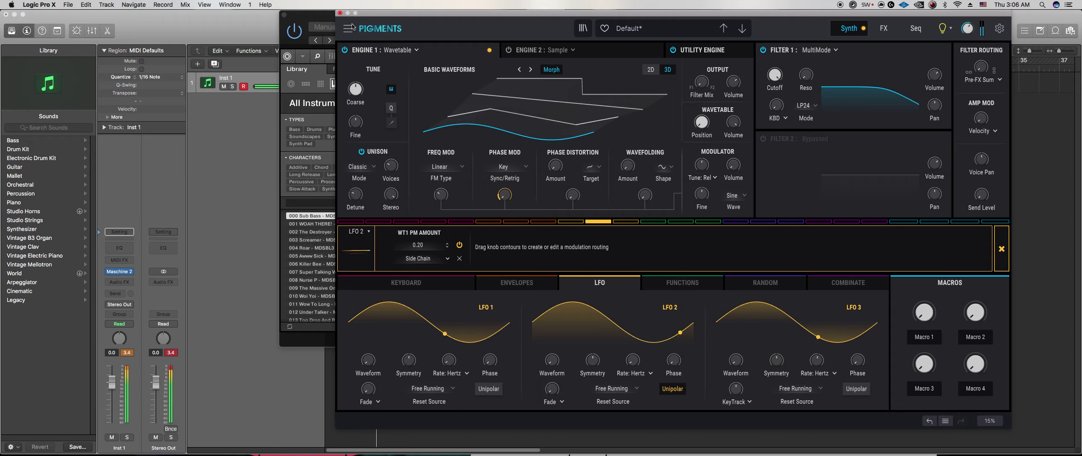
click(340, 12)
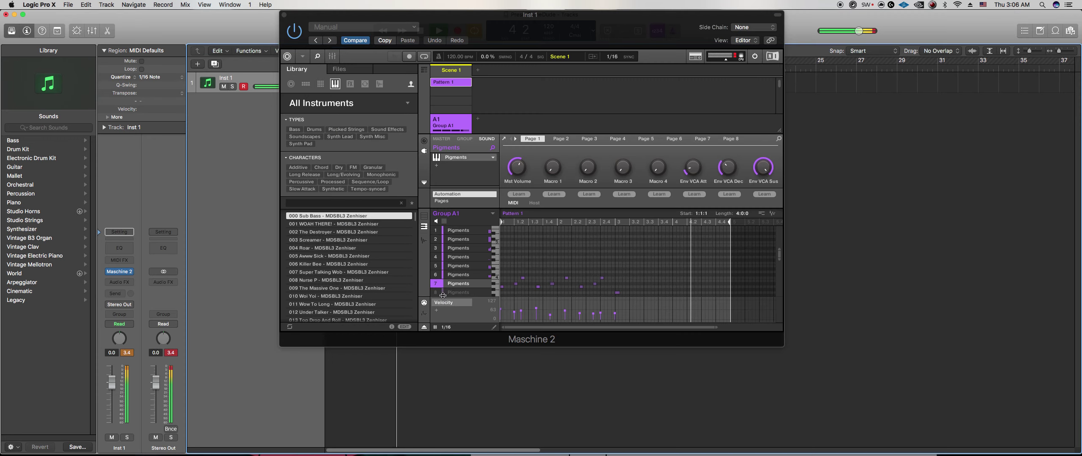
Open the Pigments instance of sound 8, switch off Engine 1 and bring up the Utility Engine's Noise 1
click(466, 292)
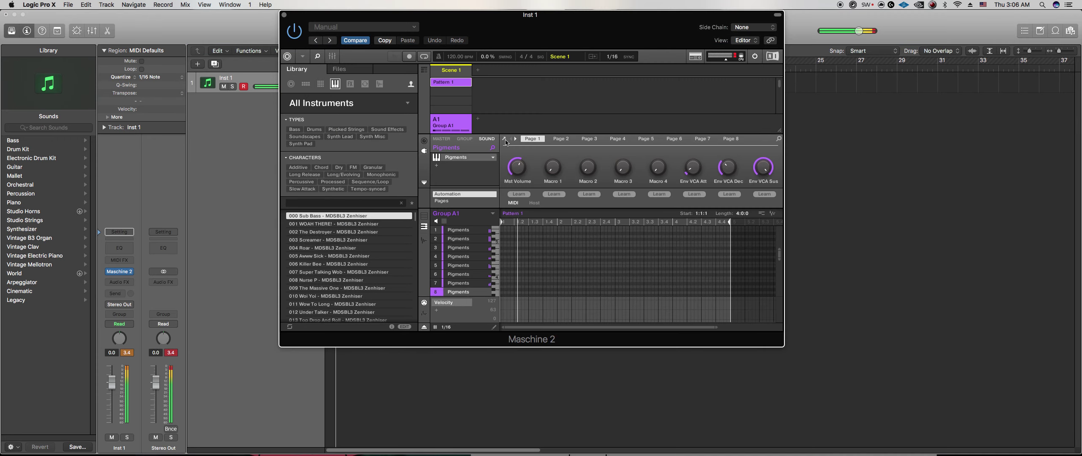
click(504, 140)
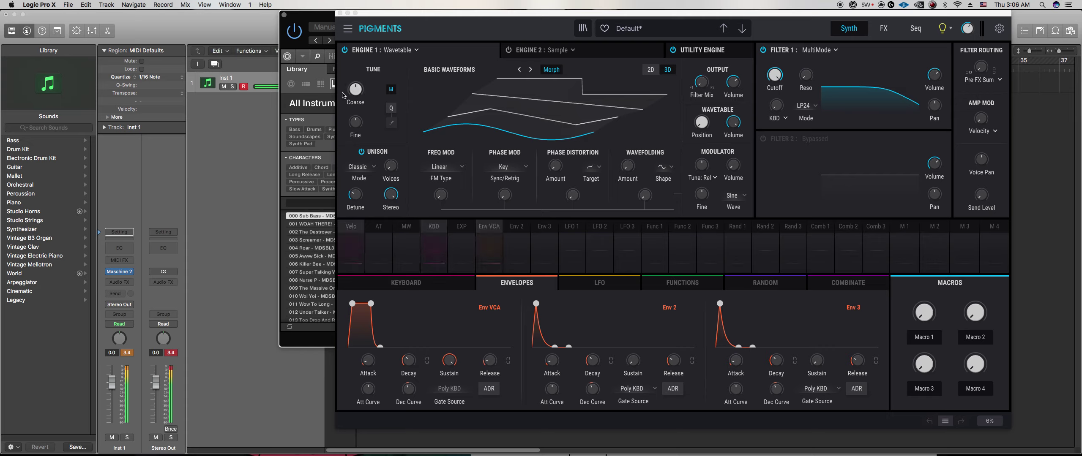
click(344, 51)
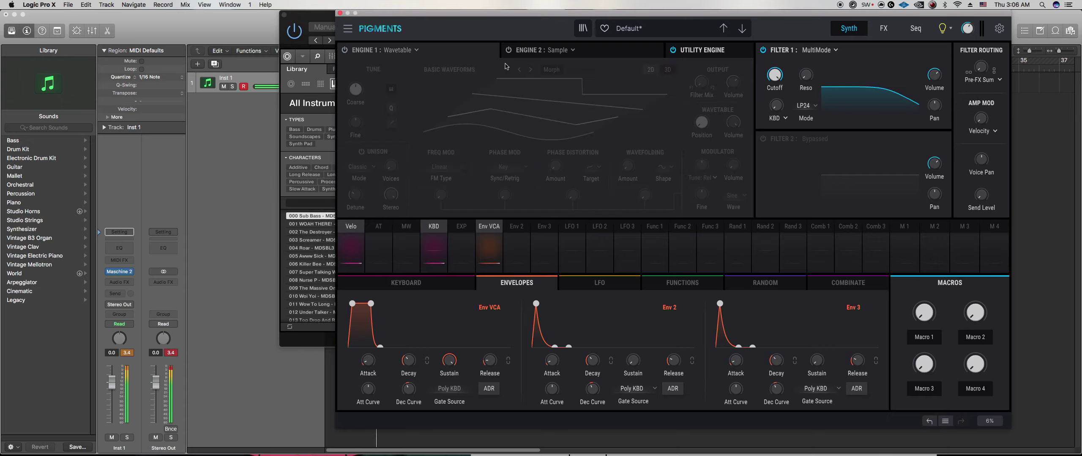
click(705, 51)
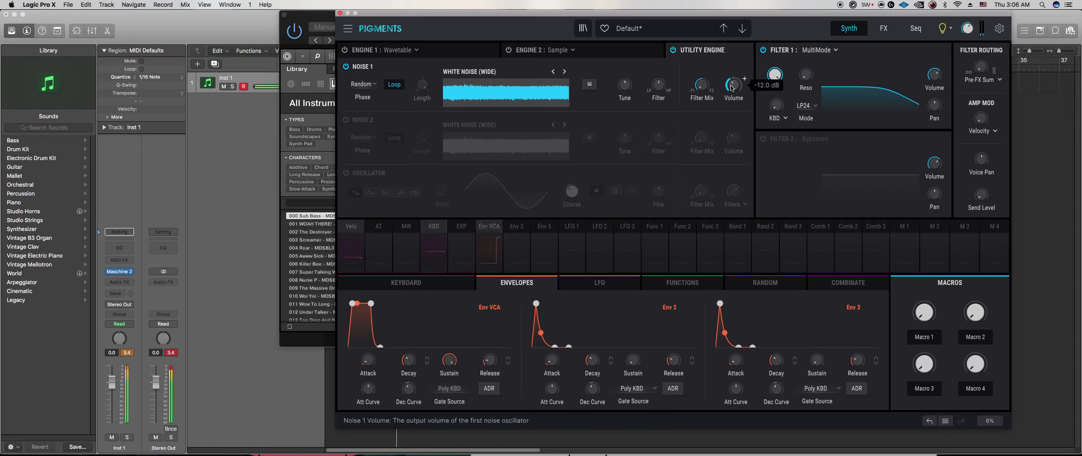
Shape Function 1 as a decay reaching zero at time 0.250, and route it to Noise 1's volume at 0.73
click(644, 267)
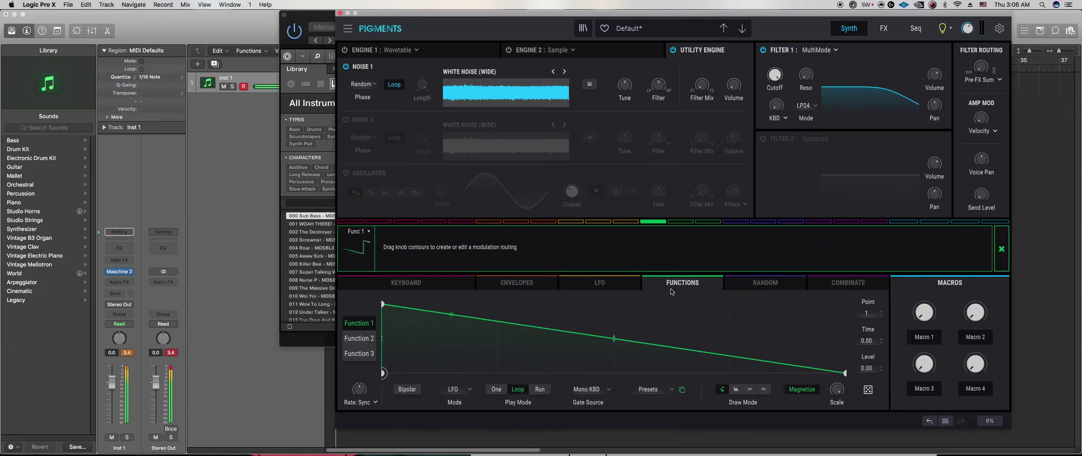
drag(571, 366, 496, 374)
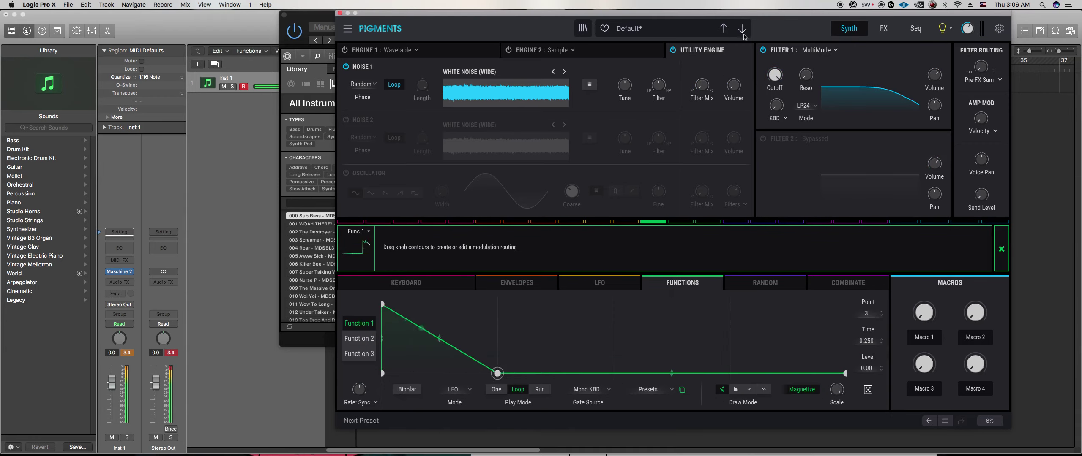
drag(727, 96, 726, 90)
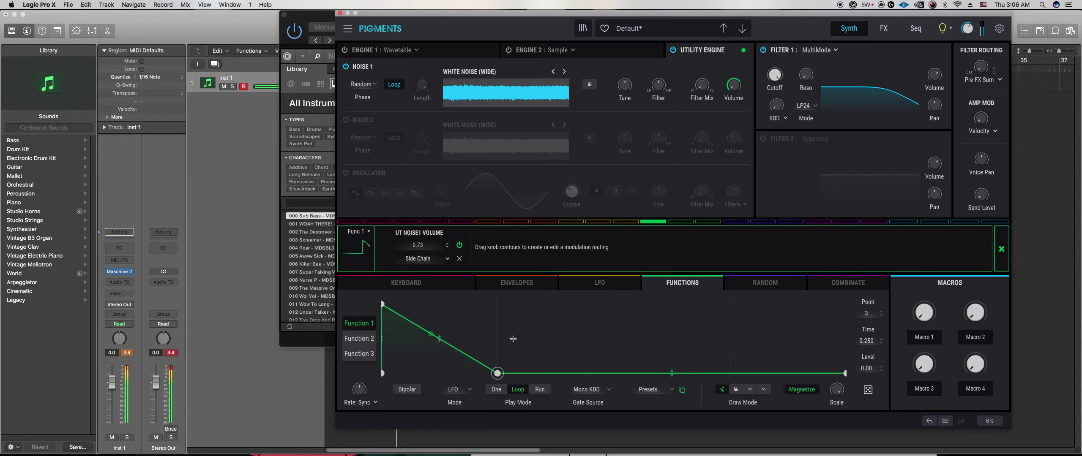
Redraw Function 1 as three decaying spikes, with the first two lower and the full-height third reaching zero at time 0.500
drag(430, 333, 422, 340)
drag(382, 305, 384, 329)
click(439, 325)
click(498, 303)
drag(554, 367, 614, 375)
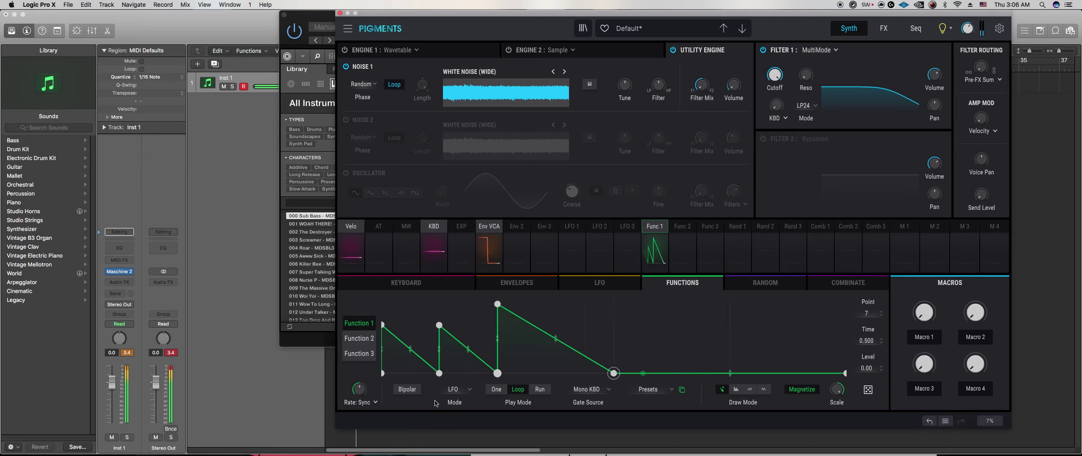
Lengthen the release of Env VCA and change Noise 1's sample to Resonators Bright
click(523, 284)
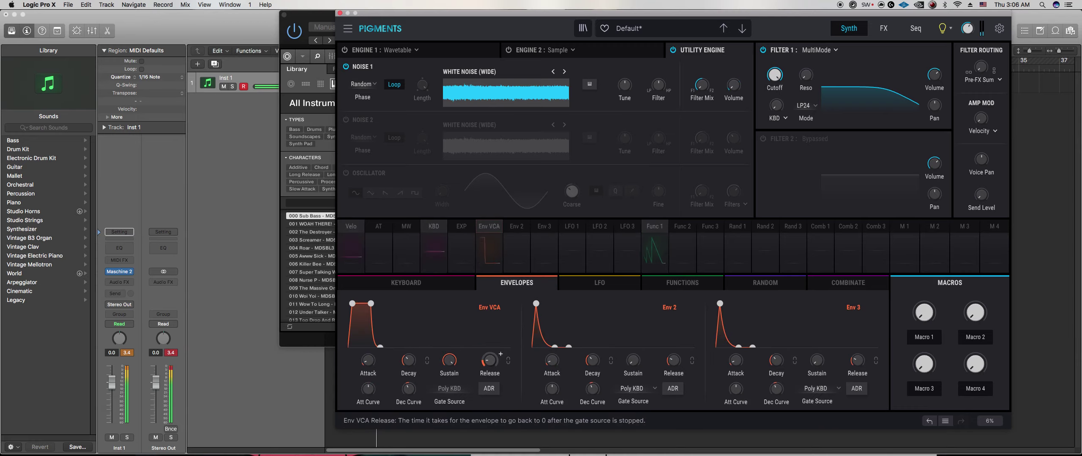
drag(489, 360, 494, 367)
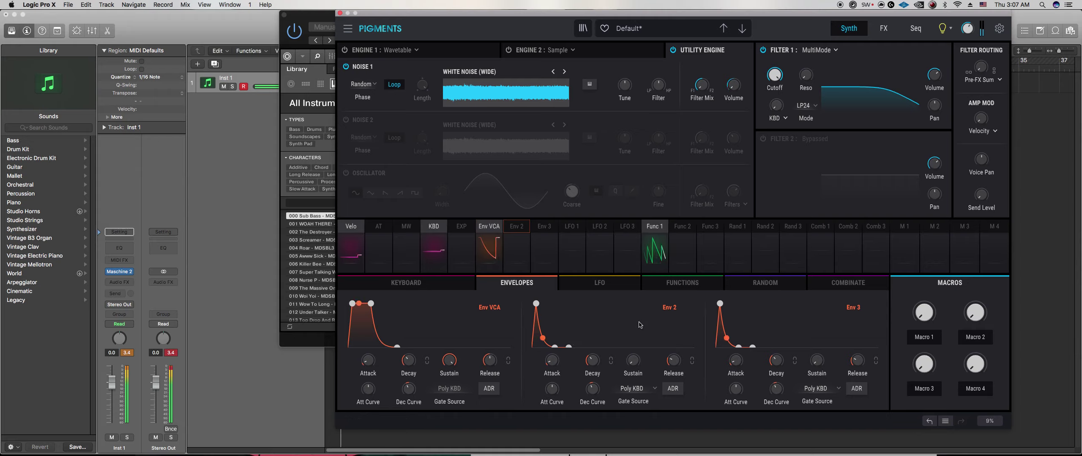
click(553, 72)
click(553, 72)
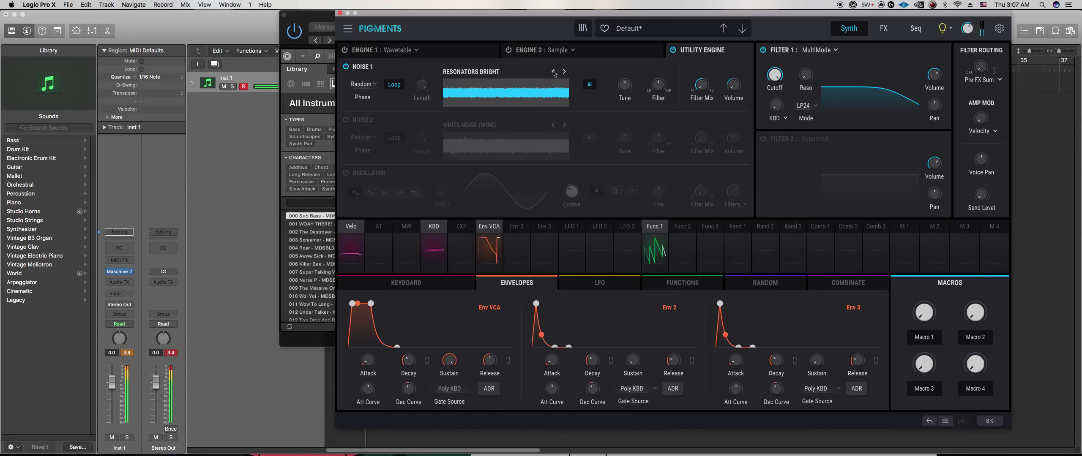
Raise Function 1's modulation of Noise 1's volume to 0.93, and change the noise sample to Noise Carrier
click(654, 228)
drag(733, 85, 733, 78)
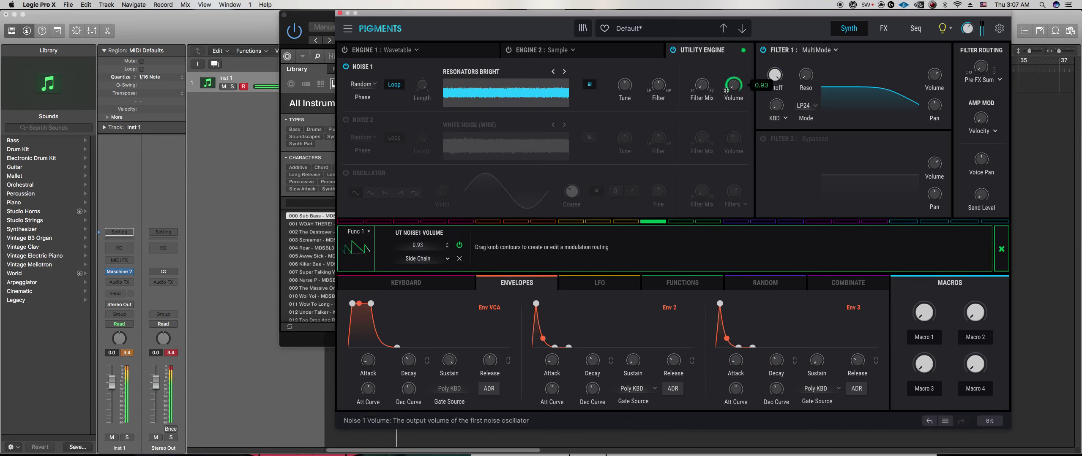
click(553, 72)
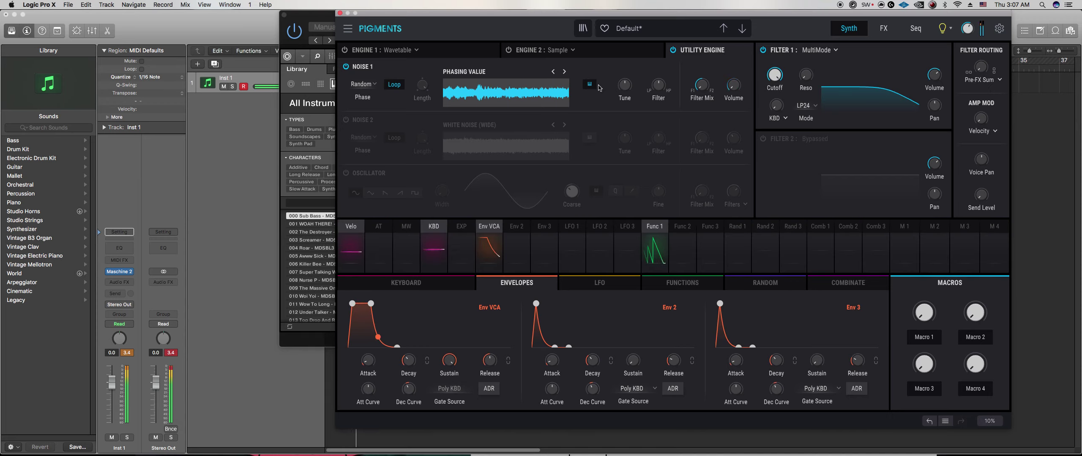
click(553, 72)
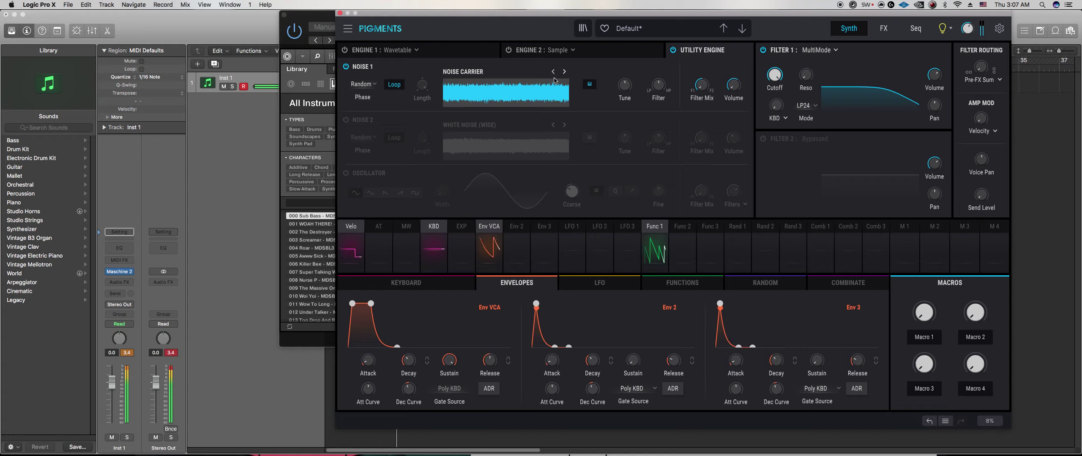
Bend Function 1's first decay inward and add points to the other spikes, including time 0.375 at level 0.750 and time 0.250 at level 0.768
click(684, 283)
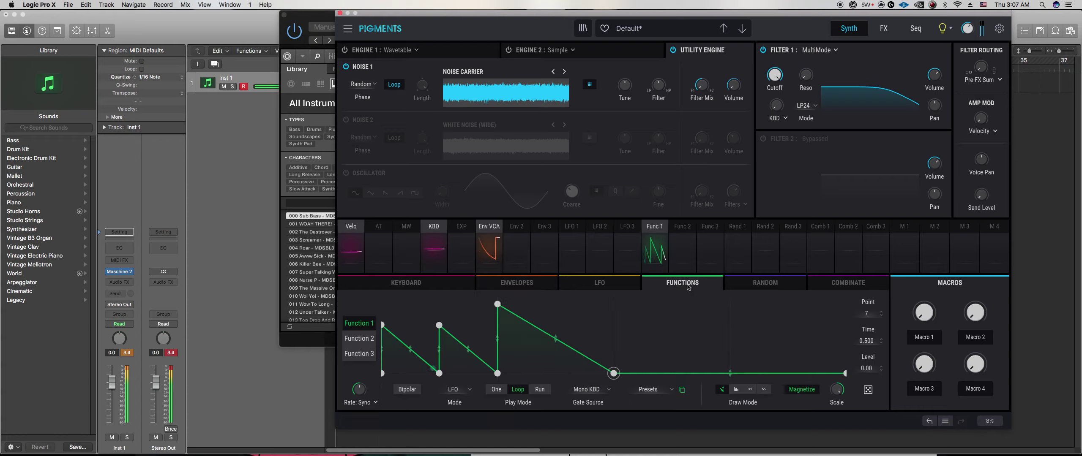
drag(410, 349, 410, 360)
drag(468, 347, 469, 341)
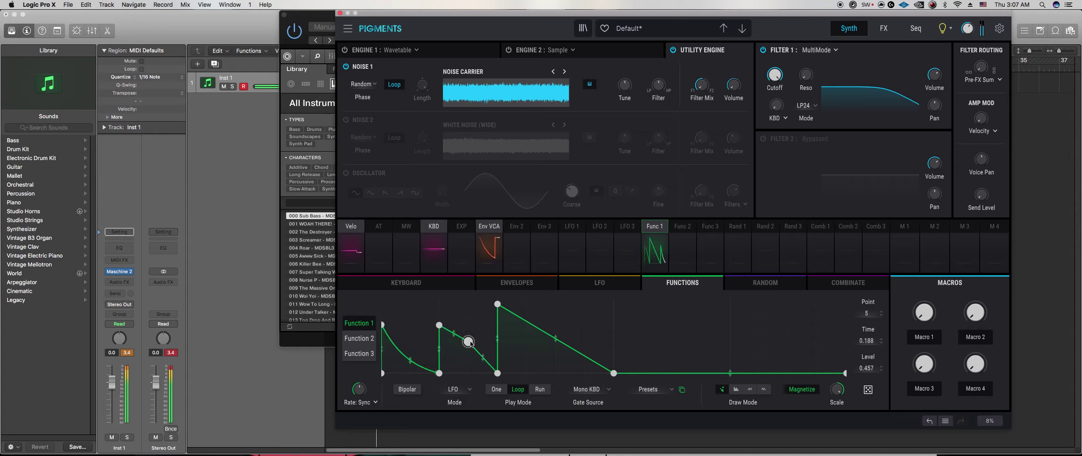
drag(558, 329, 549, 320)
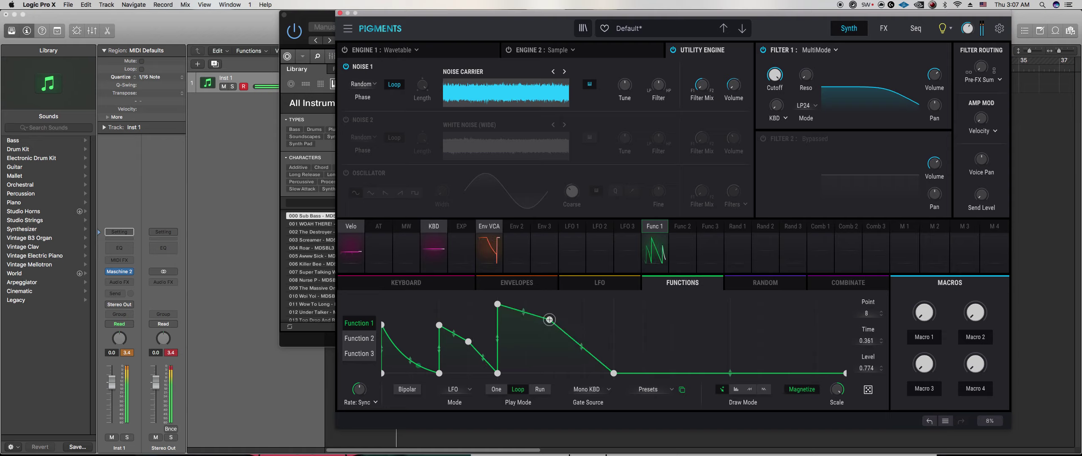
drag(548, 320, 555, 322)
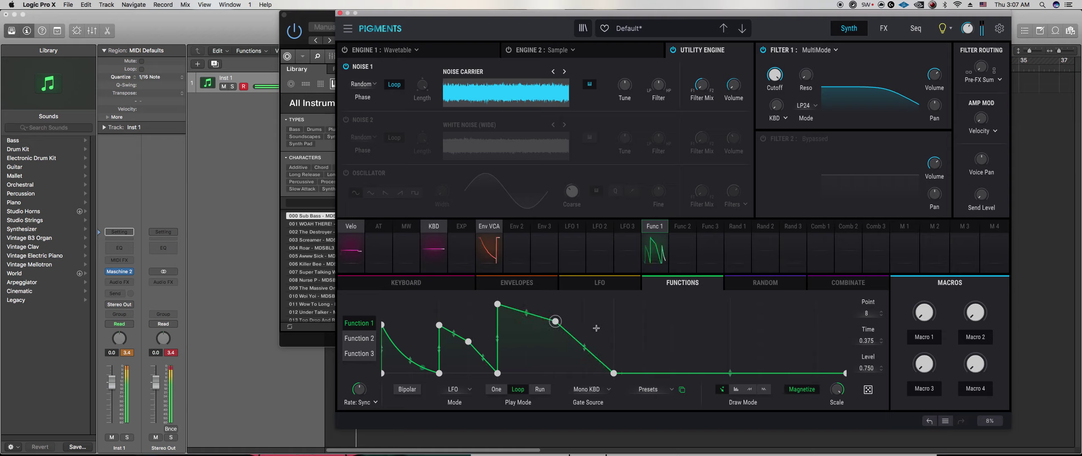
click(491, 335)
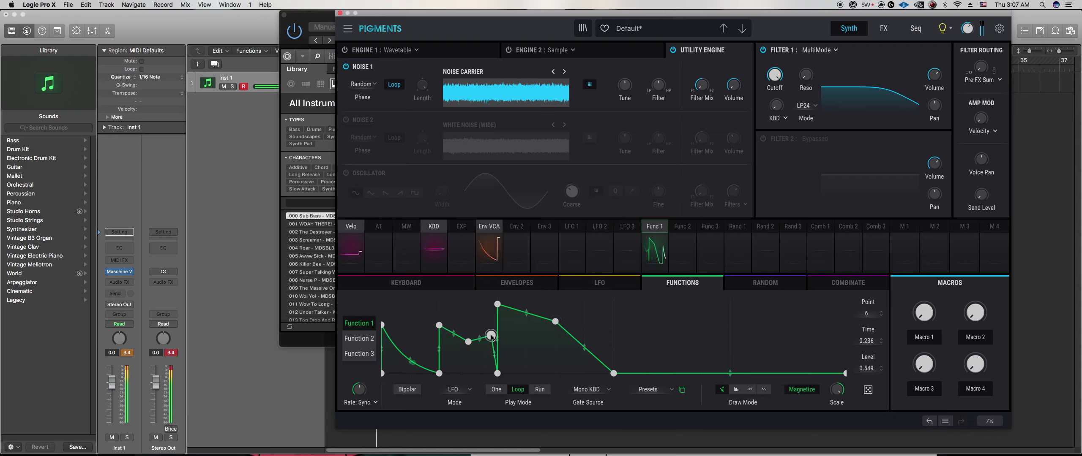
drag(491, 336, 493, 323)
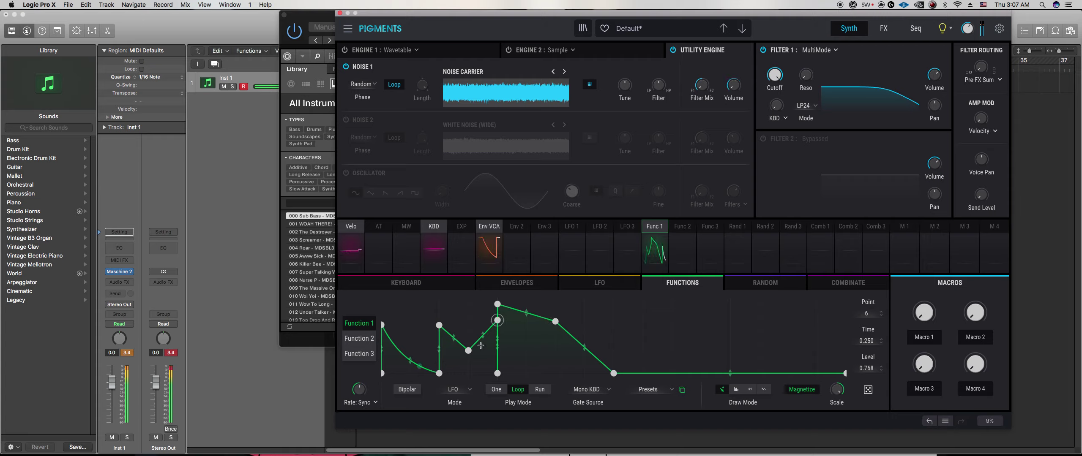
Add two decaying spikes to Function 1, at time 0.500 with level 0.744 and at time 0.625, reaching zero at time 0.750
drag(616, 332, 614, 322)
drag(670, 351, 672, 382)
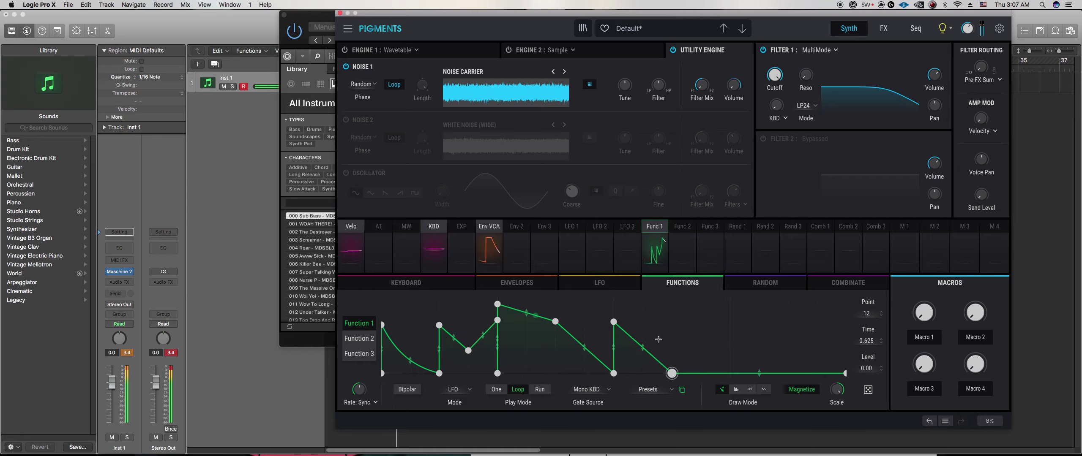
click(675, 323)
click(731, 373)
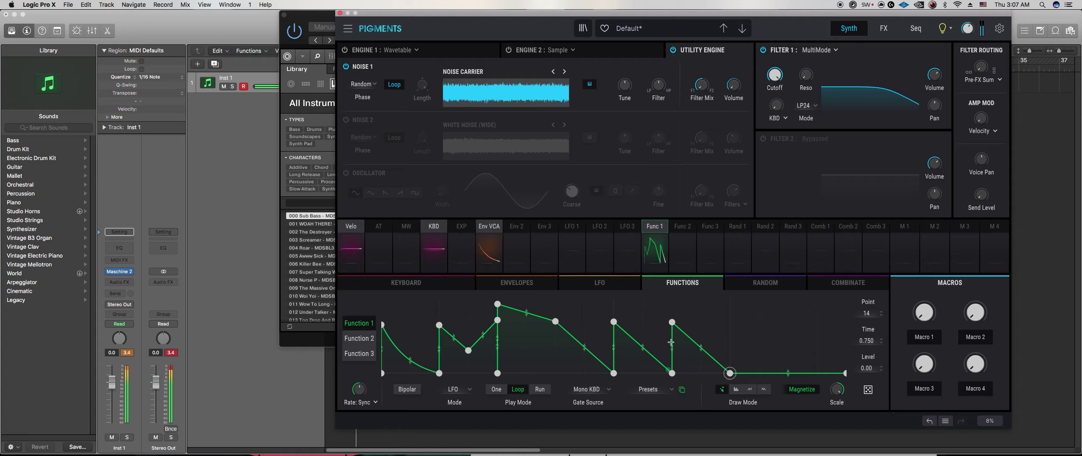
Delete Function 1's peak points at times 0.500 and 0.625 to remove the last two spikes
click(613, 322)
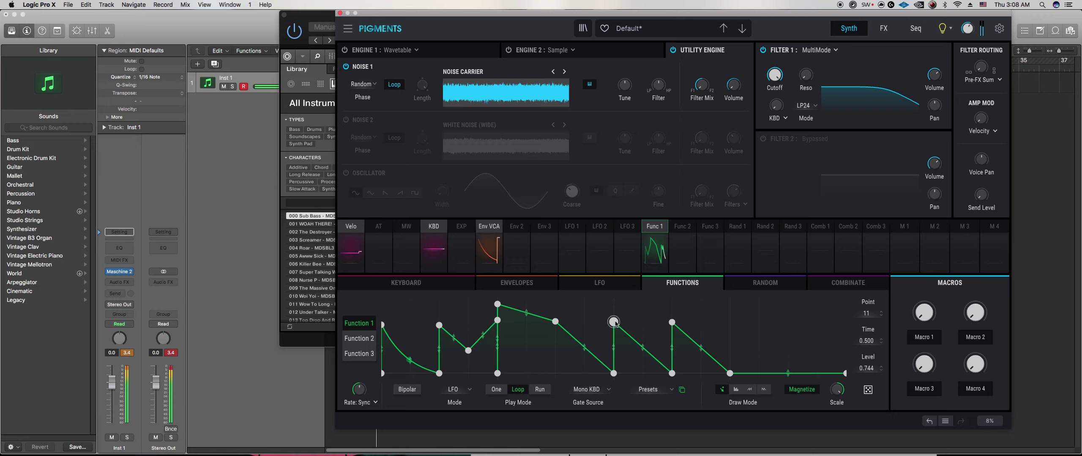
double_click(613, 322)
click(672, 322)
double_click(672, 322)
click(301, 348)
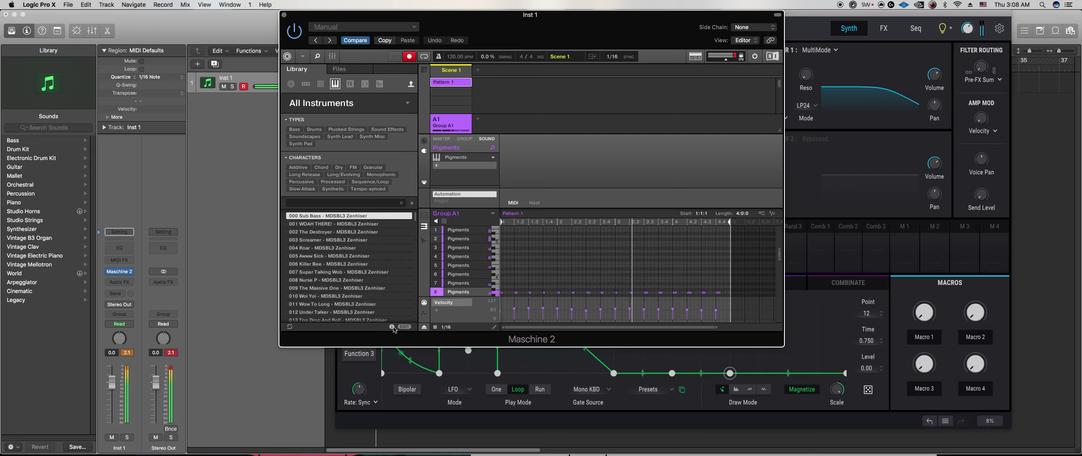
key(r)
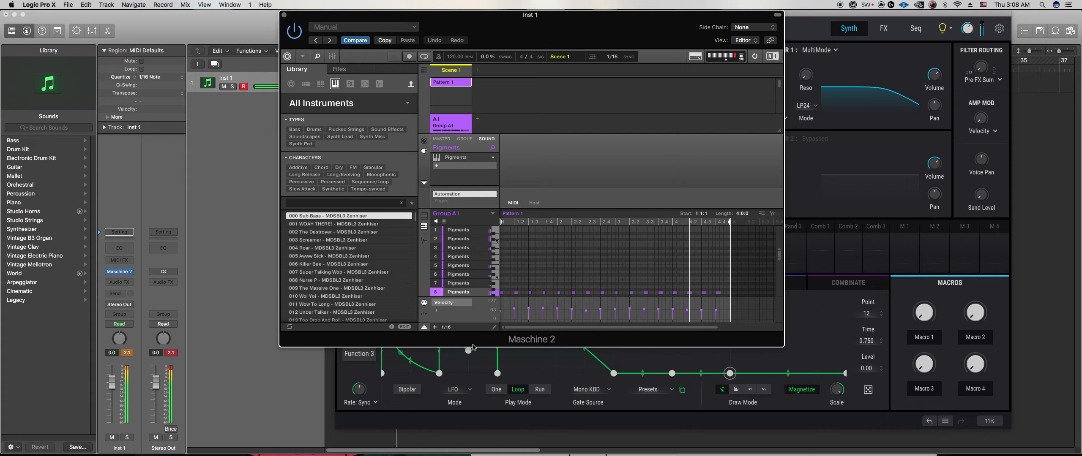
click(431, 405)
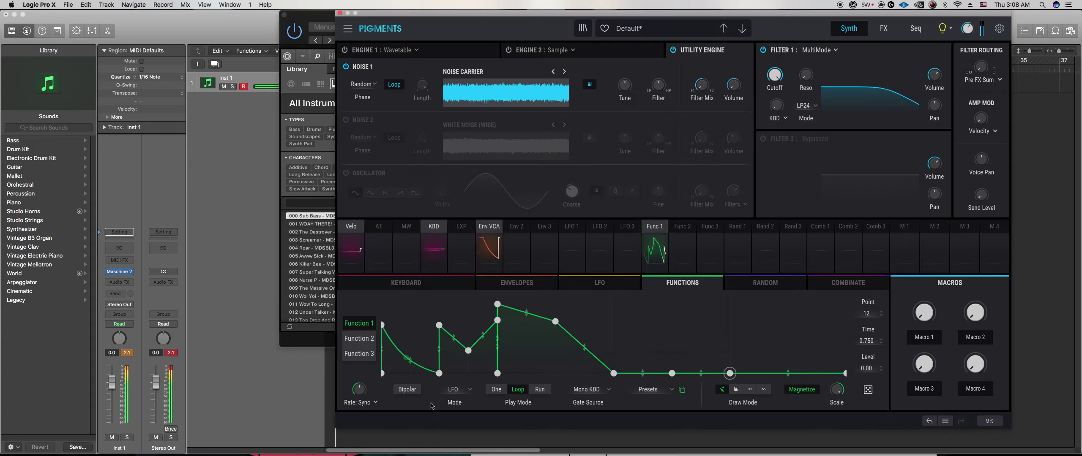
Draw Function 2 with spikes at times 0, 0.125 and 0.250, the last full-height and reaching zero at time 0.500
click(360, 338)
click(428, 317)
drag(428, 316, 438, 374)
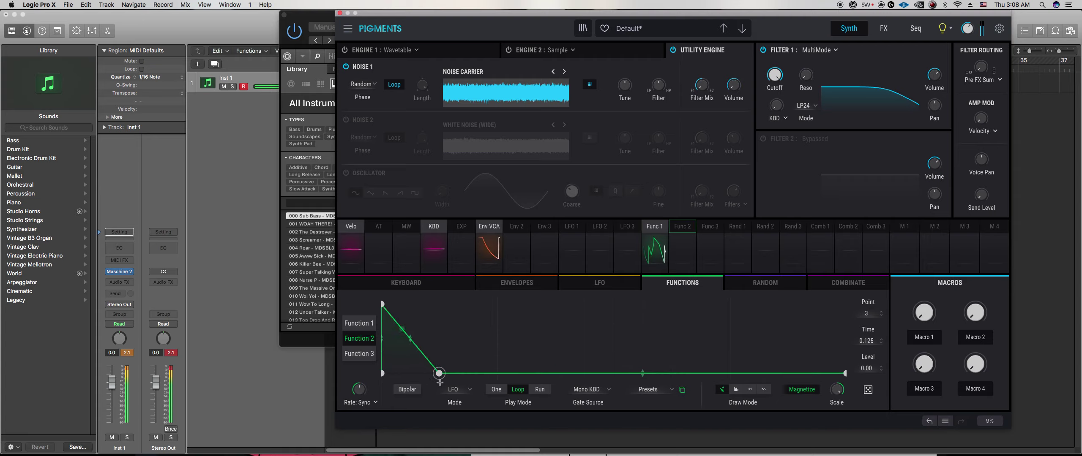
drag(383, 305, 438, 341)
drag(443, 350, 470, 377)
click(497, 314)
click(498, 374)
click(496, 299)
drag(568, 327, 615, 382)
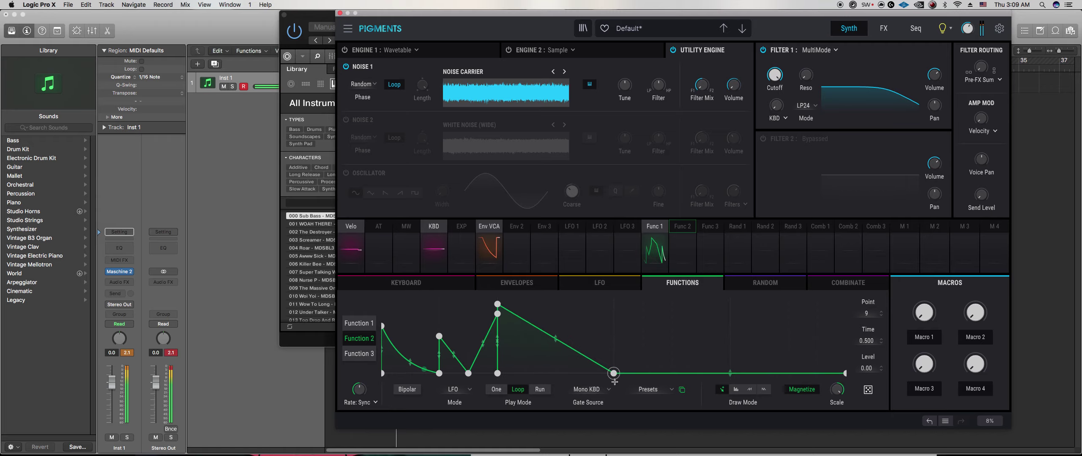
Turn on Noise 2 and change its sample to Centroid
click(680, 230)
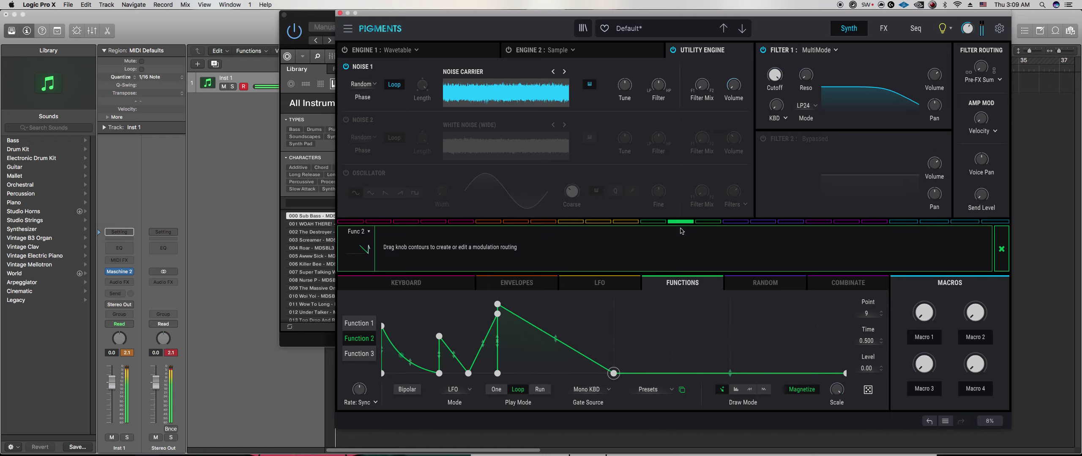
click(346, 120)
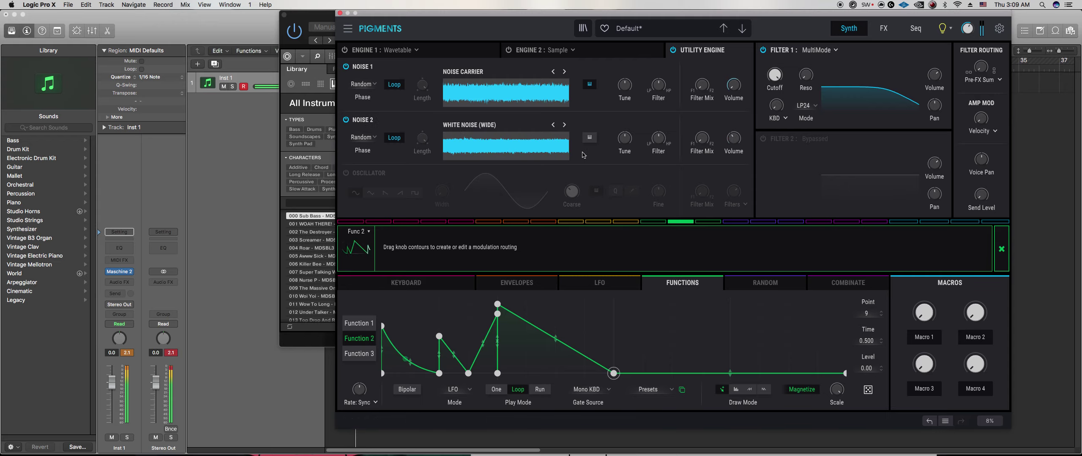
click(553, 125)
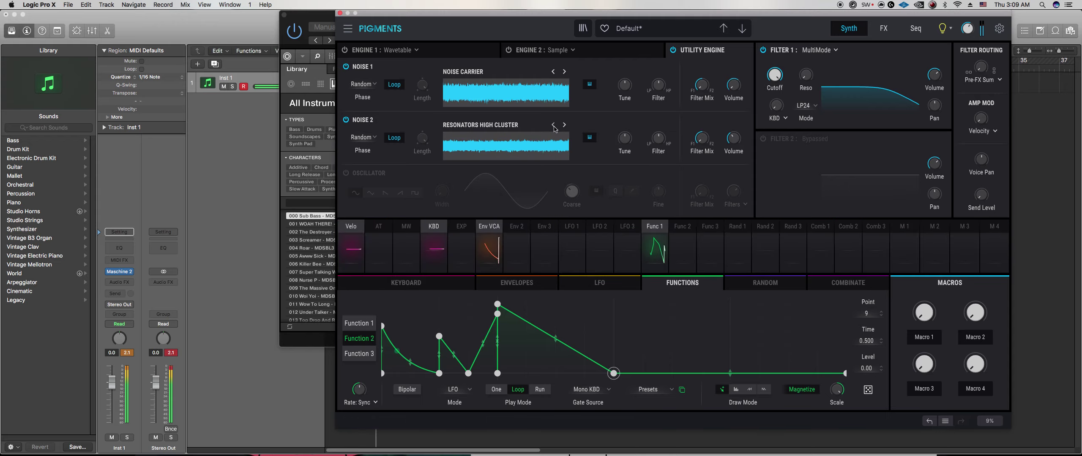
click(553, 126)
click(554, 126)
click(553, 126)
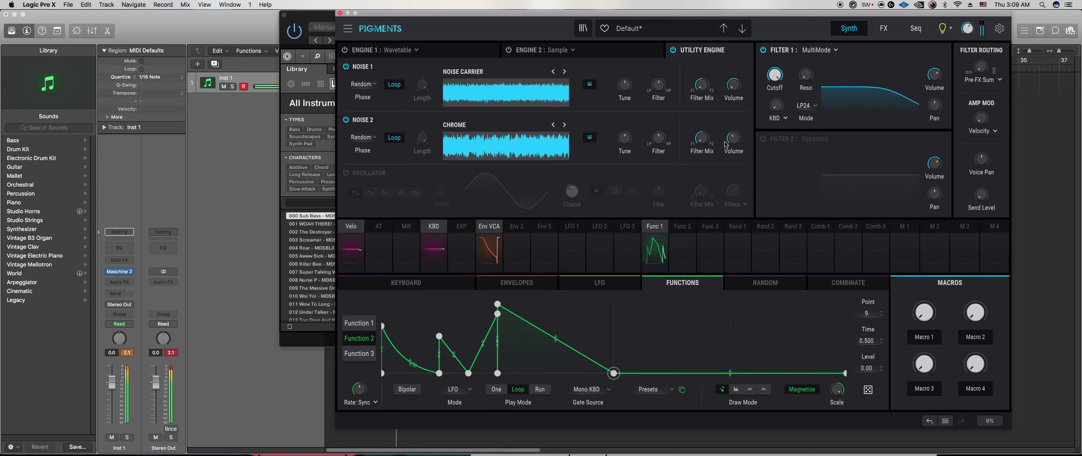
click(553, 126)
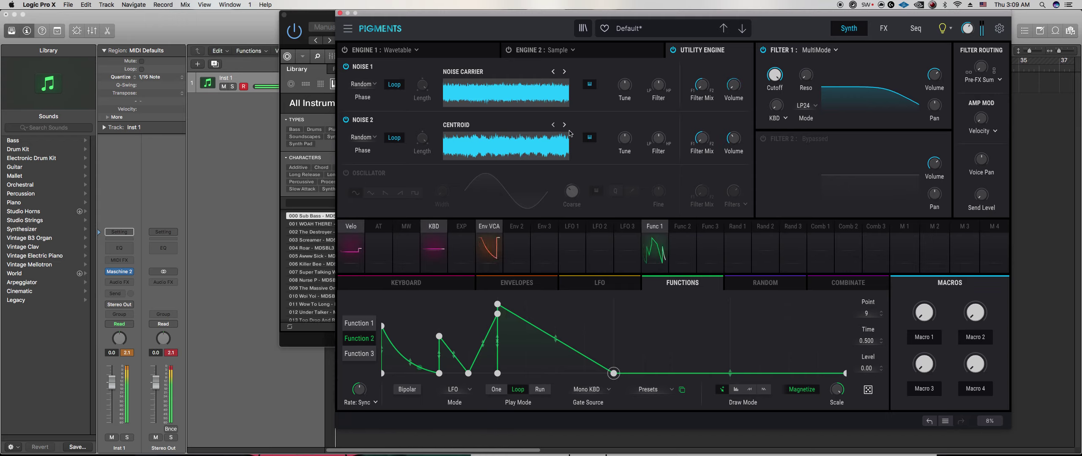
Modulate Noise 2's volume with Function 2 at 0.94, and change its sample to Noise Carrier
click(682, 241)
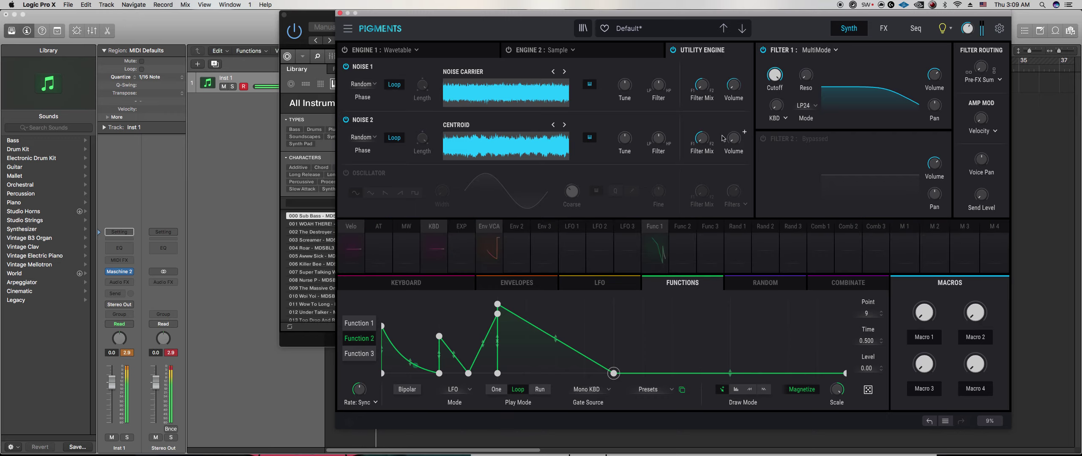
drag(734, 134, 733, 116)
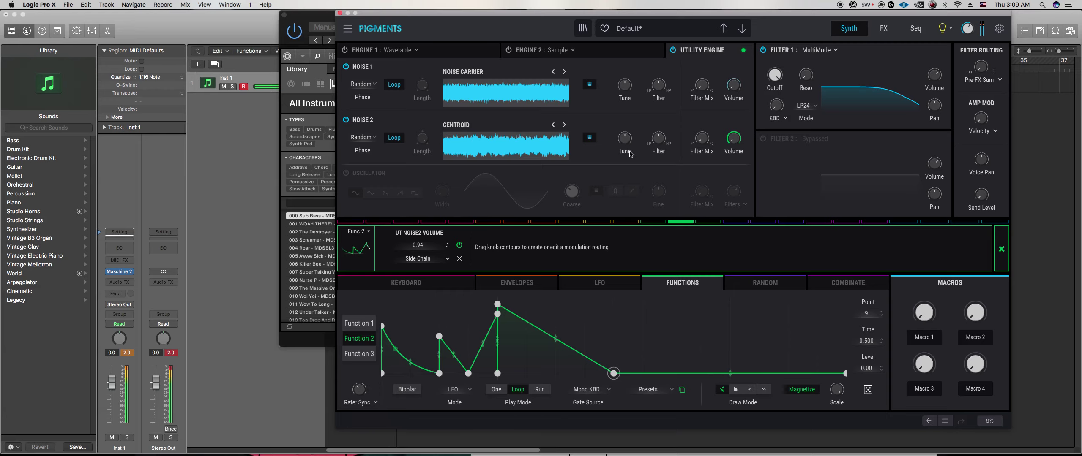
click(565, 126)
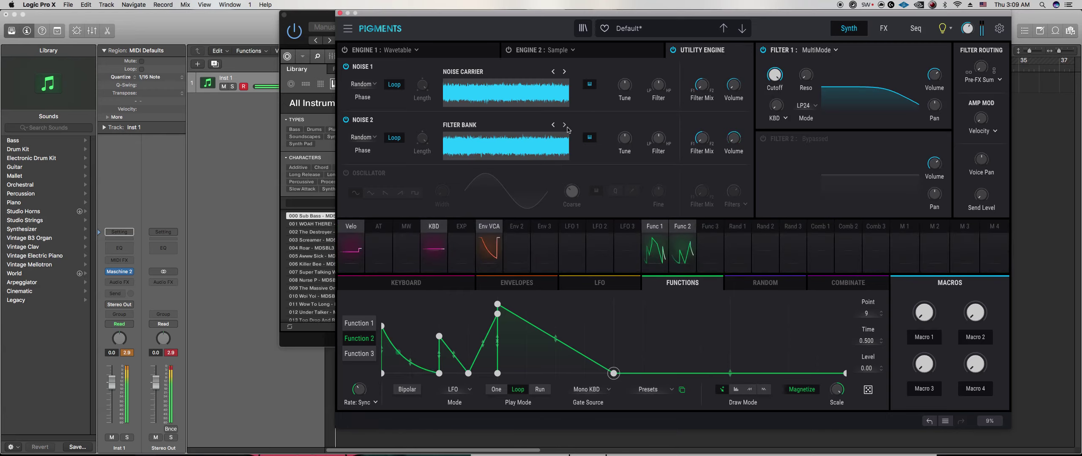
click(565, 125)
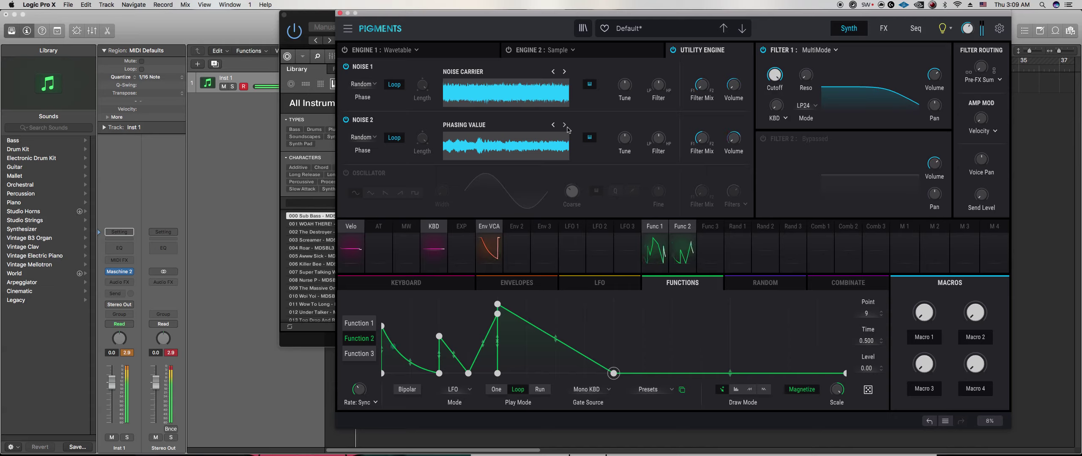
click(553, 125)
scroll(635, 132, up, 5)
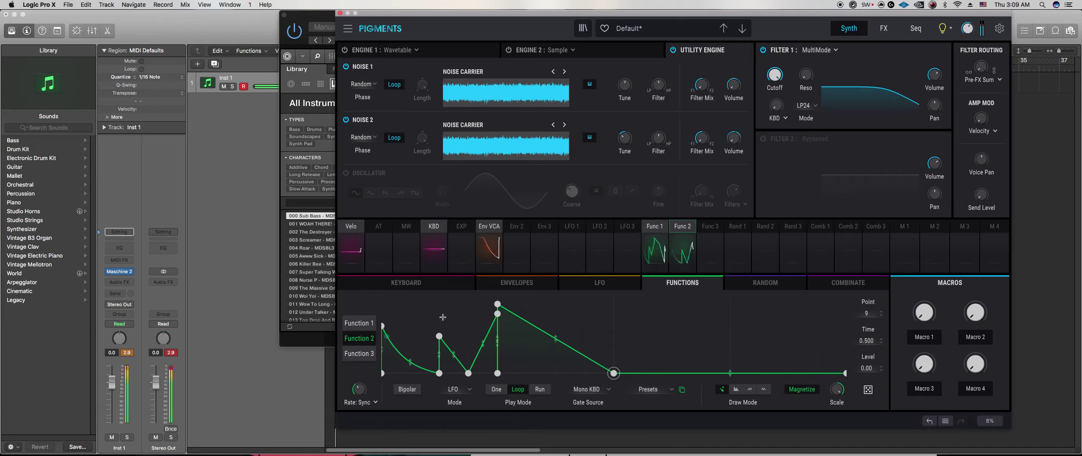
mouse_move(742, 133)
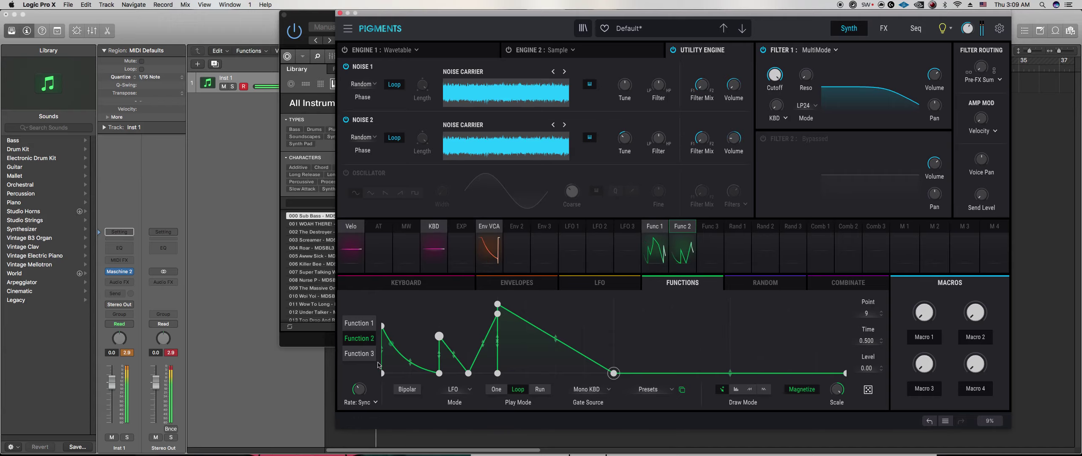
Replace Function 2's opening spikes with one at time 0.125 that decays to zero at time 0.250
double_click(383, 326)
double_click(439, 337)
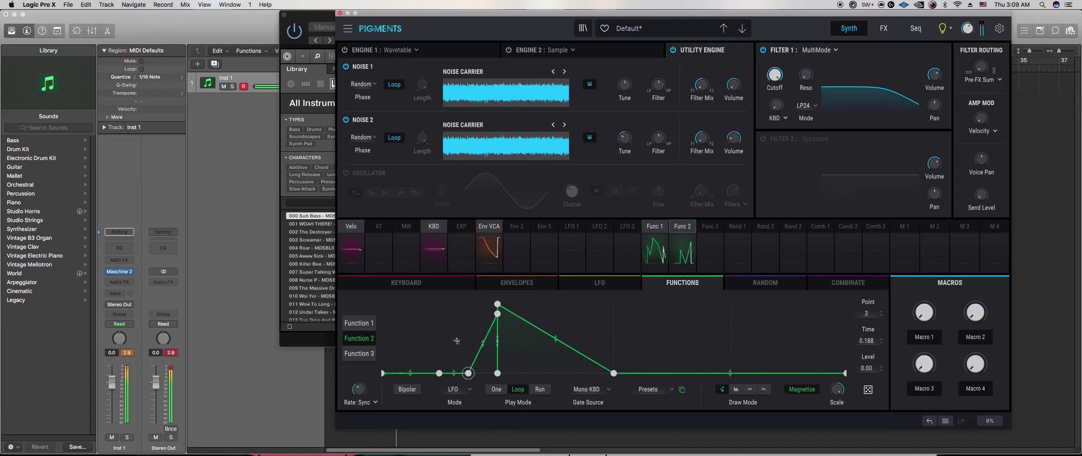
double_click(497, 314)
double_click(388, 311)
drag(388, 311, 437, 373)
drag(446, 345, 439, 312)
double_click(469, 374)
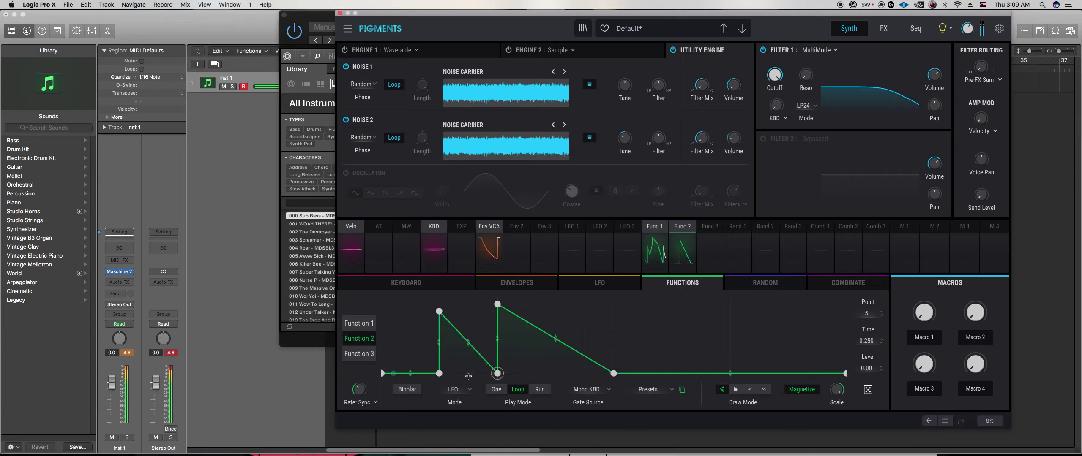
Reduce Function 2 to a single full-height spike at time 0.250 that decays to zero at time 0.500
double_click(497, 304)
drag(439, 312, 449, 374)
drag(504, 331, 497, 305)
double_click(551, 341)
drag(551, 341, 555, 374)
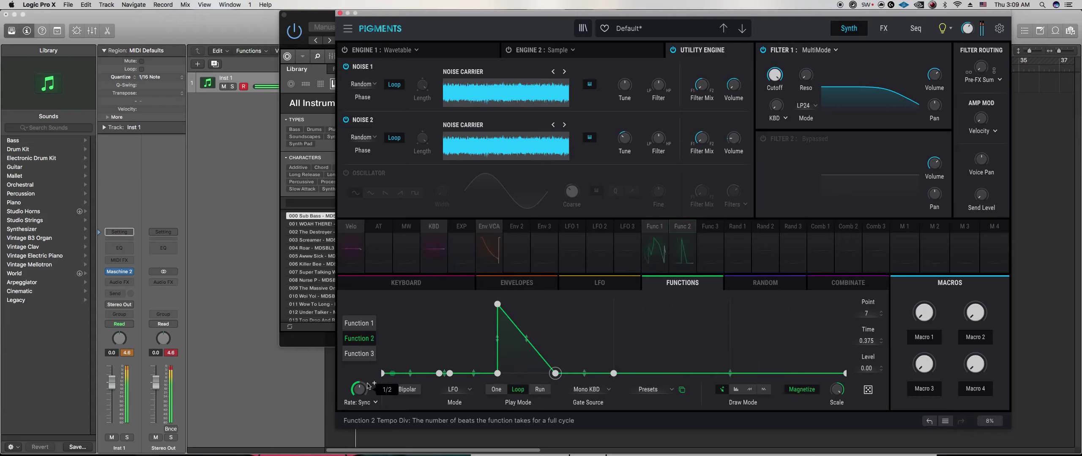
double_click(555, 373)
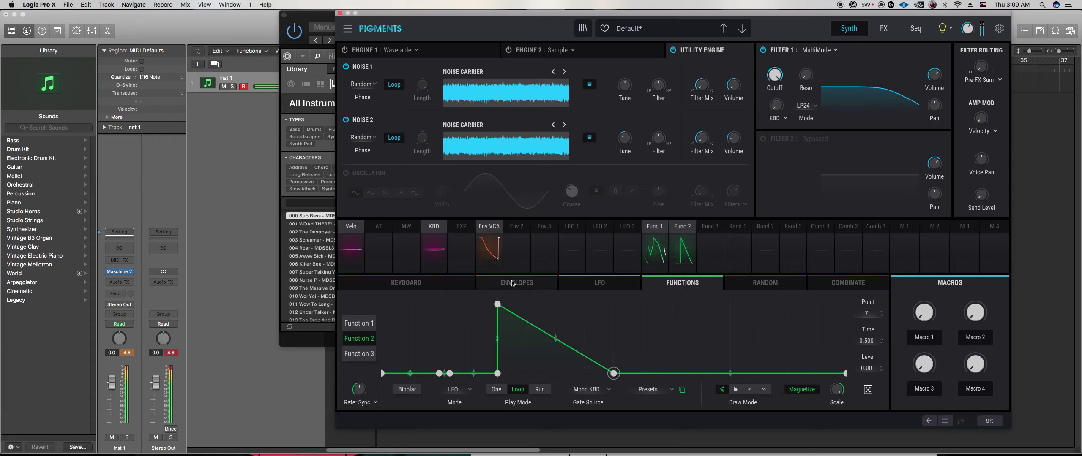
Add a full-height Function 2 spike at time 0.500 reaching zero at time 0.750, and adjust the Env VCA envelope
click(512, 283)
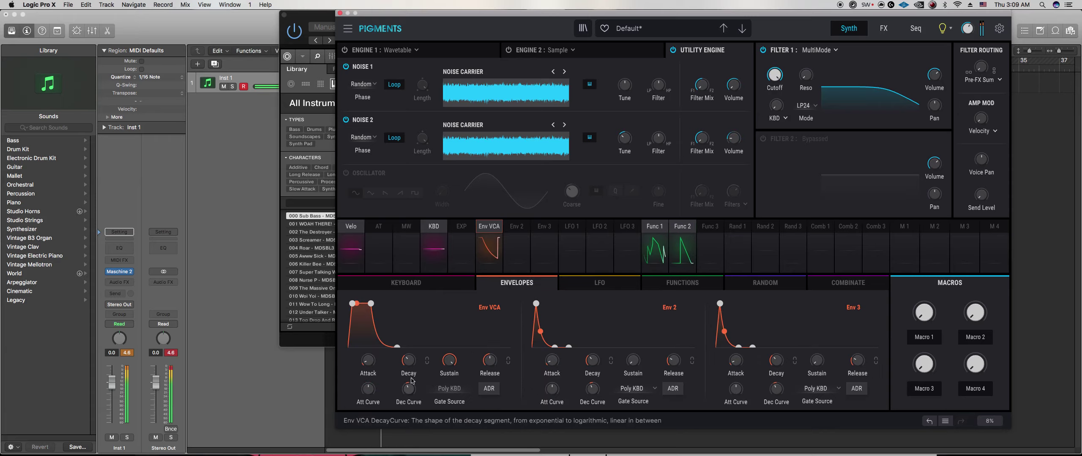
click(666, 290)
drag(642, 334, 614, 304)
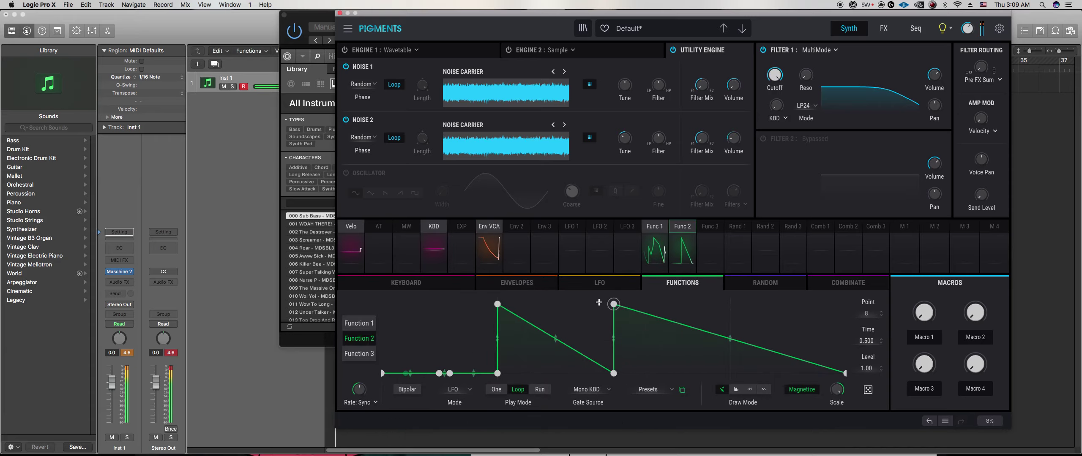
double_click(498, 306)
drag(732, 339, 727, 375)
click(518, 287)
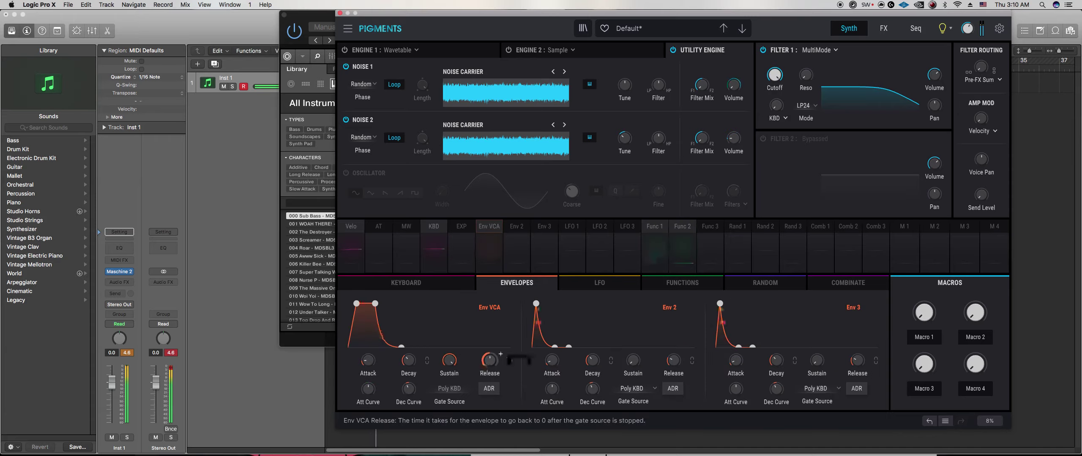
click(668, 283)
Try full-height Function 2 spikes at time 0.250 and at time 0, and delete their points again
drag(579, 341, 488, 298)
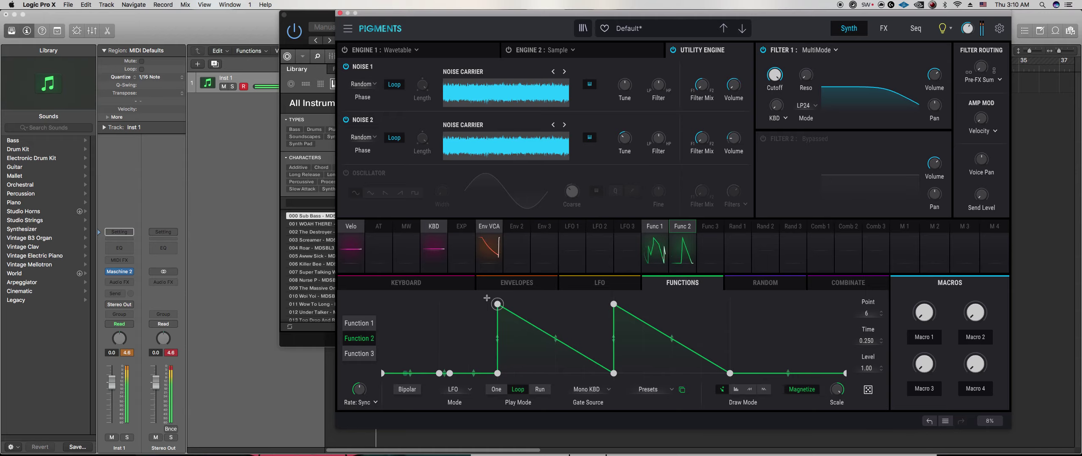
right_click(498, 306)
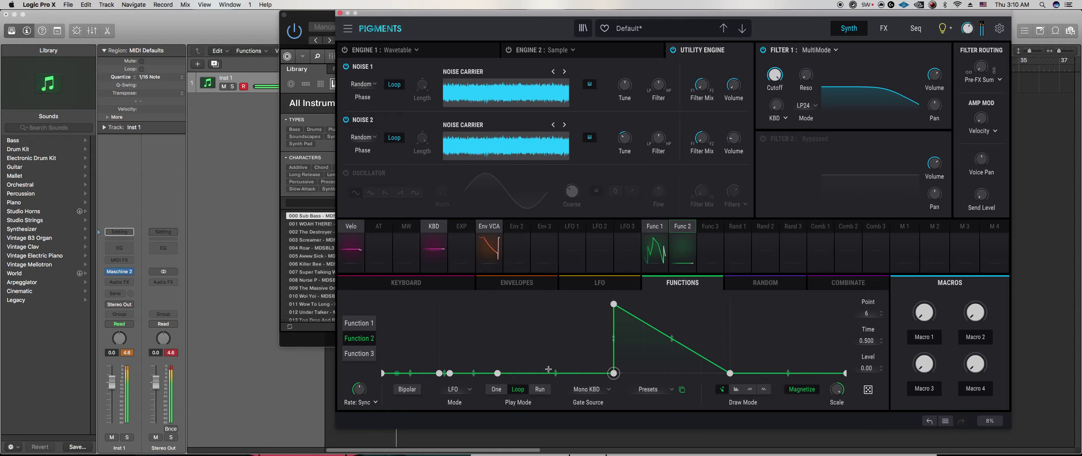
drag(400, 374, 382, 305)
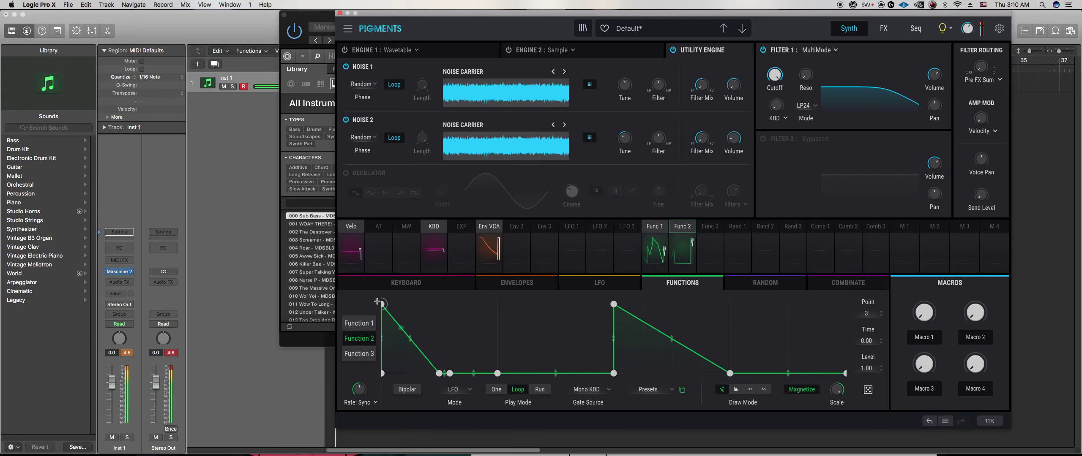
click(436, 375)
drag(435, 376, 440, 375)
right_click(383, 304)
drag(449, 315, 440, 304)
right_click(439, 304)
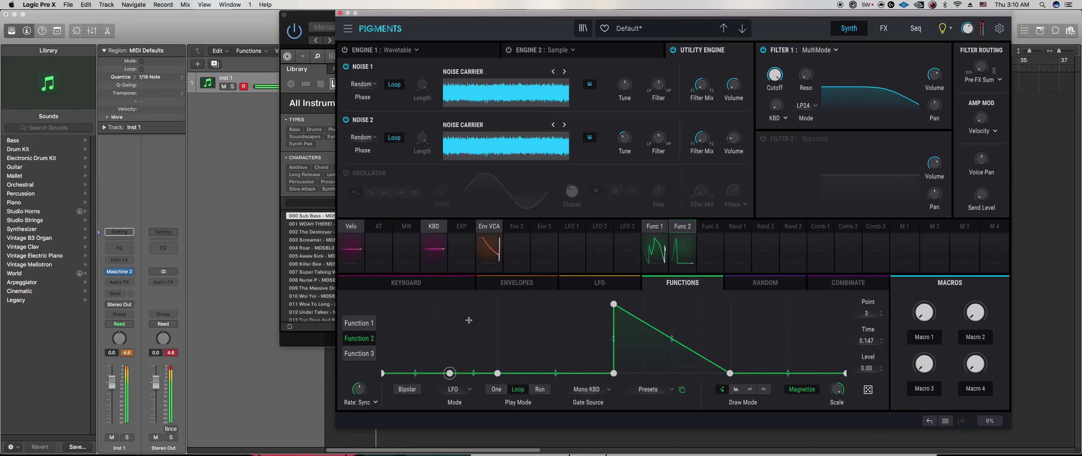
Try a Function 2 spike at time 0 reaching zero at time 0.250, and delete all peaks to flatten the curve at zero
double_click(449, 305)
right_click(449, 373)
drag(442, 311, 382, 305)
double_click(449, 305)
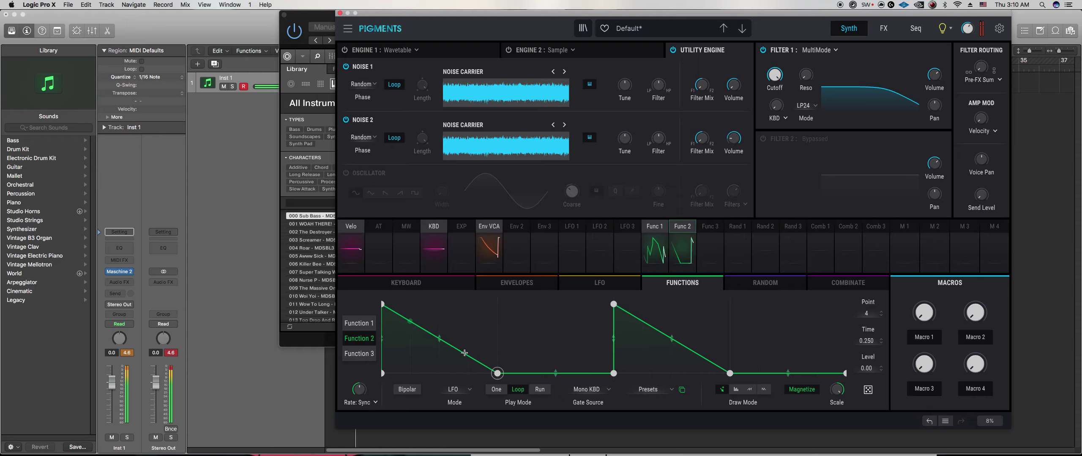
double_click(613, 305)
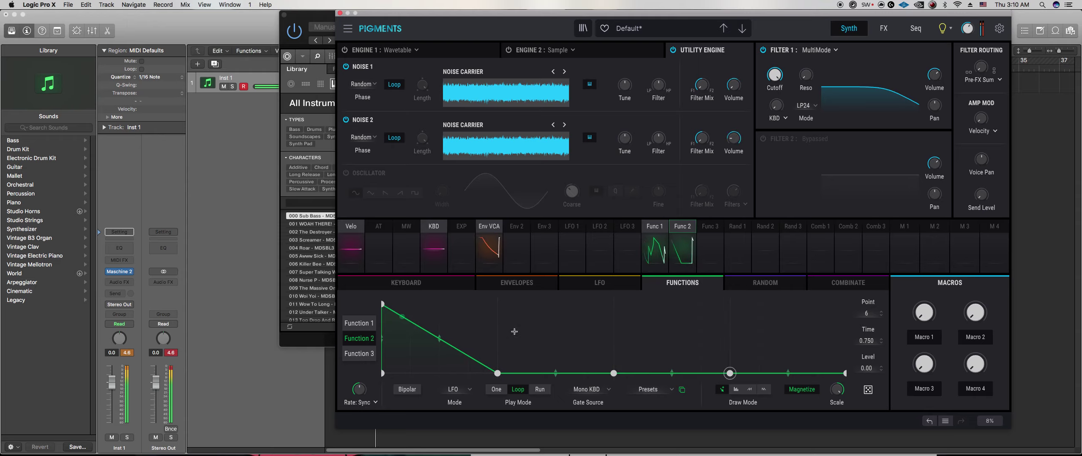
double_click(382, 305)
Select sound 9 in the Maschine group and open its Pigments instance
click(303, 337)
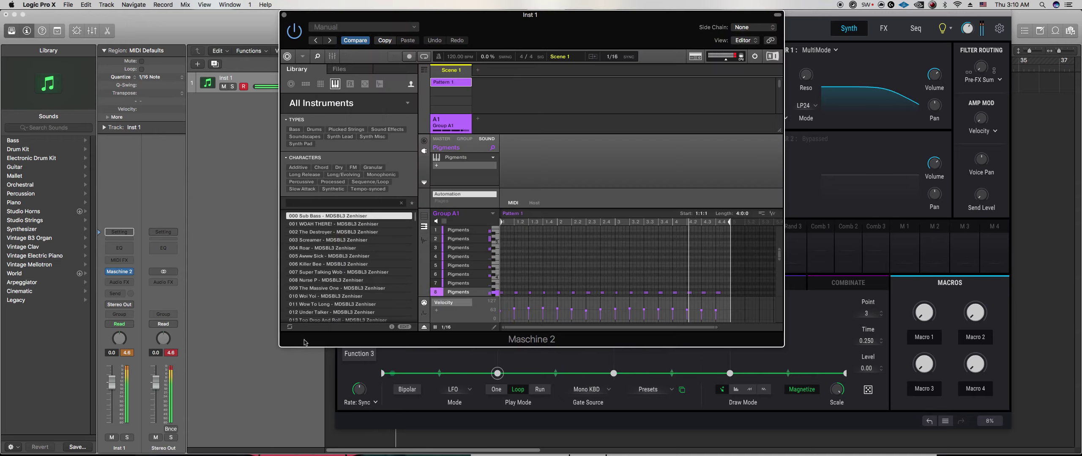
scroll(435, 291, down, 1)
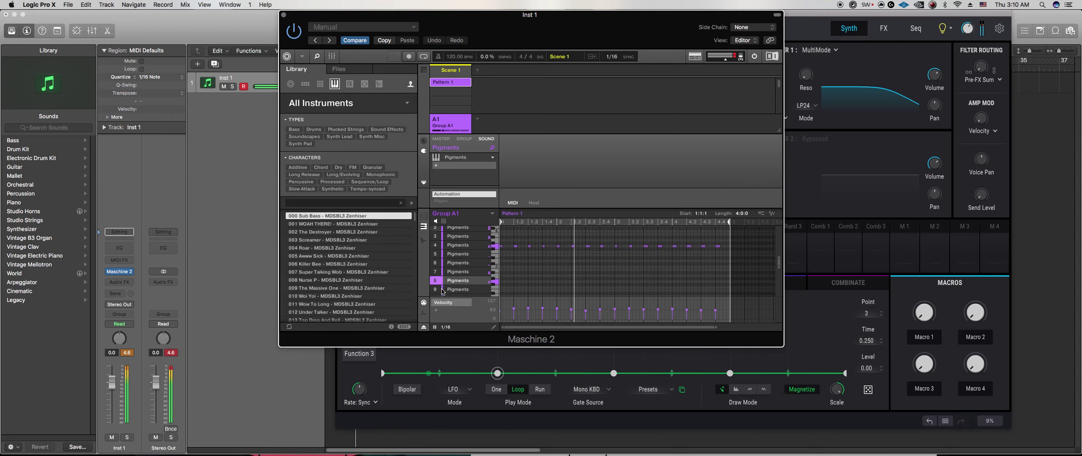
click(435, 290)
click(504, 140)
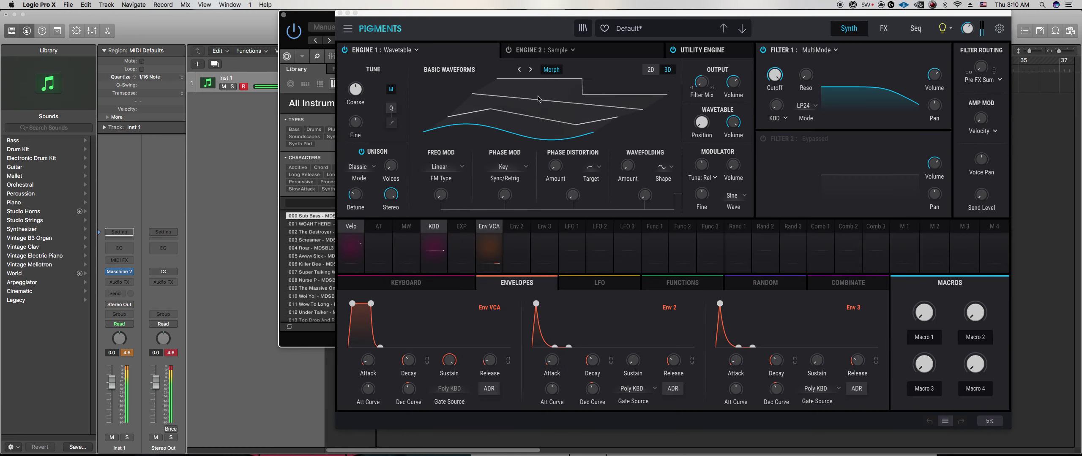
Bypass Engine 1, enable Noise 1 in the Utility Engine, and modulate its volume with Function 1 by 0.93
click(344, 49)
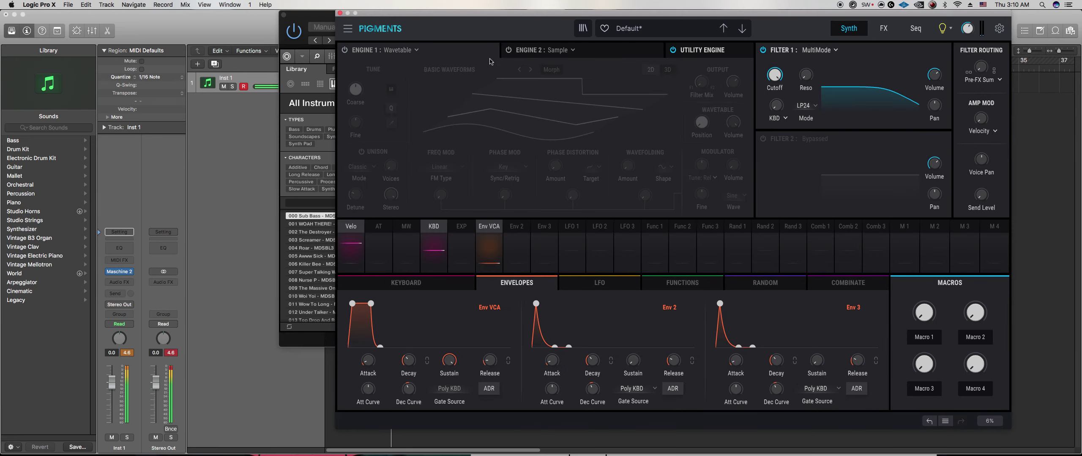
click(689, 59)
click(347, 67)
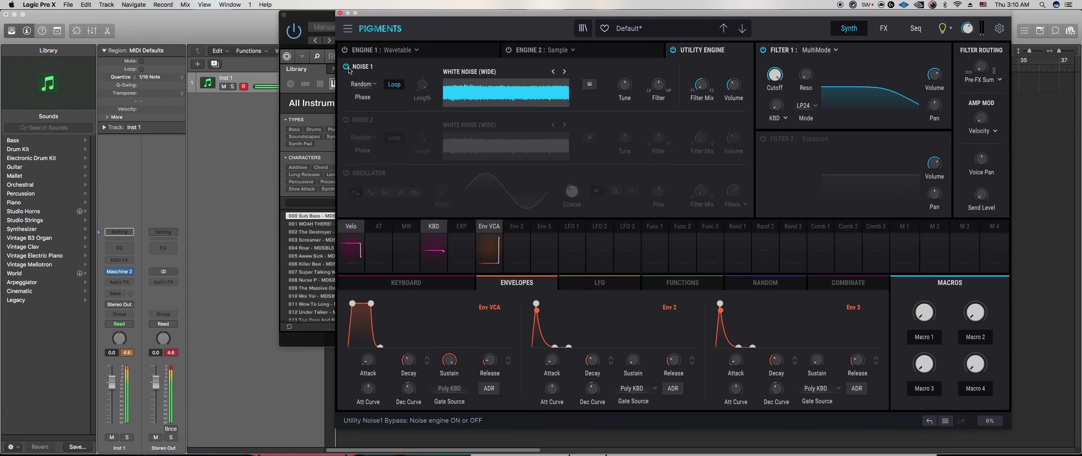
click(654, 229)
drag(733, 81, 735, 64)
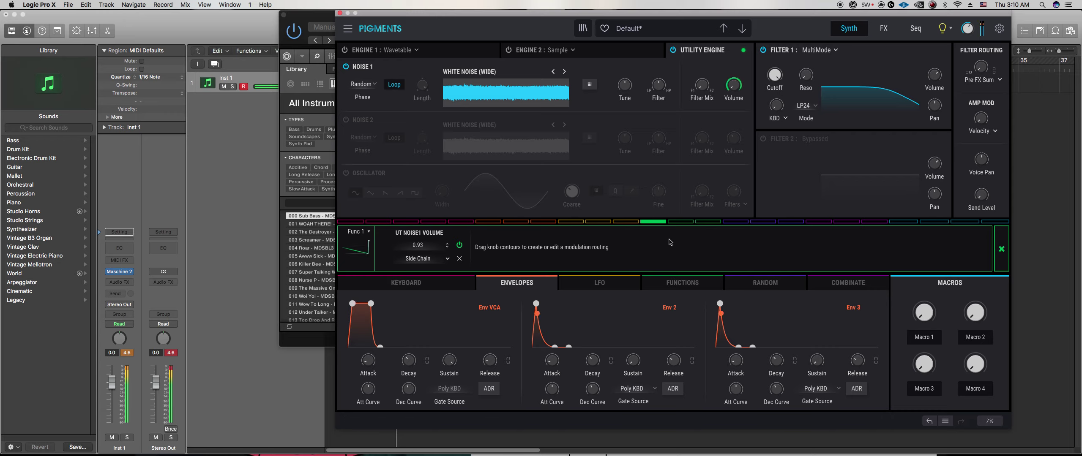
Shape Function 1 to reach zero at time 0.250, with a second near-full-height spike there falling to zero at time 0.500
click(675, 291)
click(674, 292)
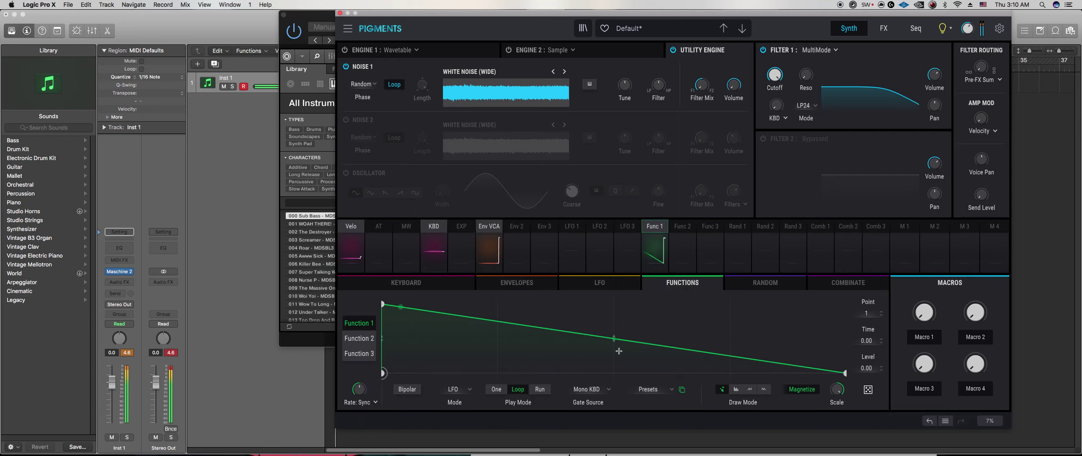
drag(614, 339, 613, 373)
drag(510, 355, 497, 386)
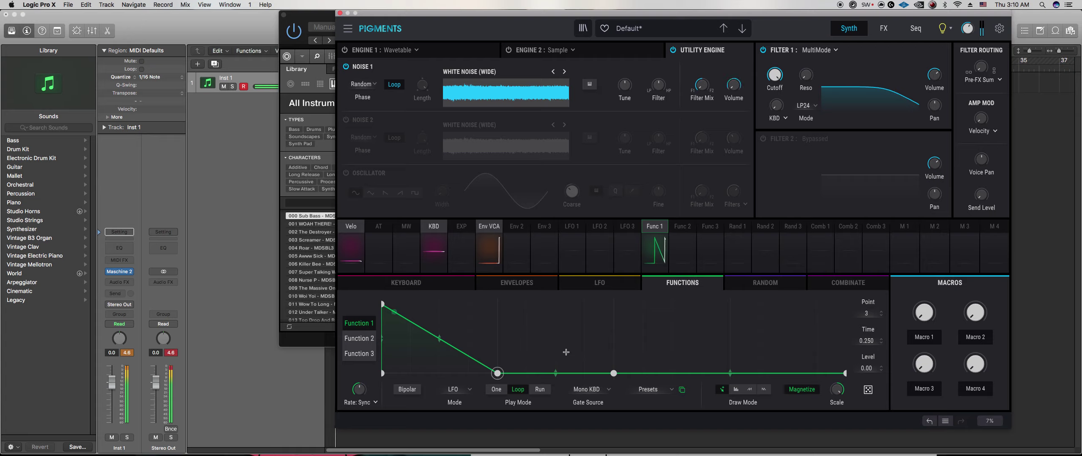
drag(512, 344, 498, 305)
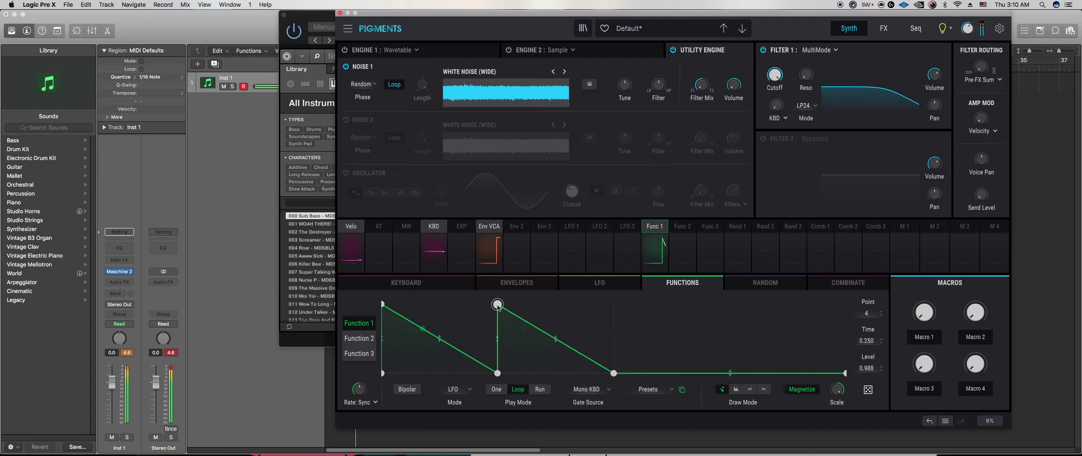
Reshape Function 1's opening ramp into a plateau ending at time 0.188, level 0.549, followed by a full-height spike at time 0.250
drag(497, 305, 498, 319)
drag(571, 327, 511, 323)
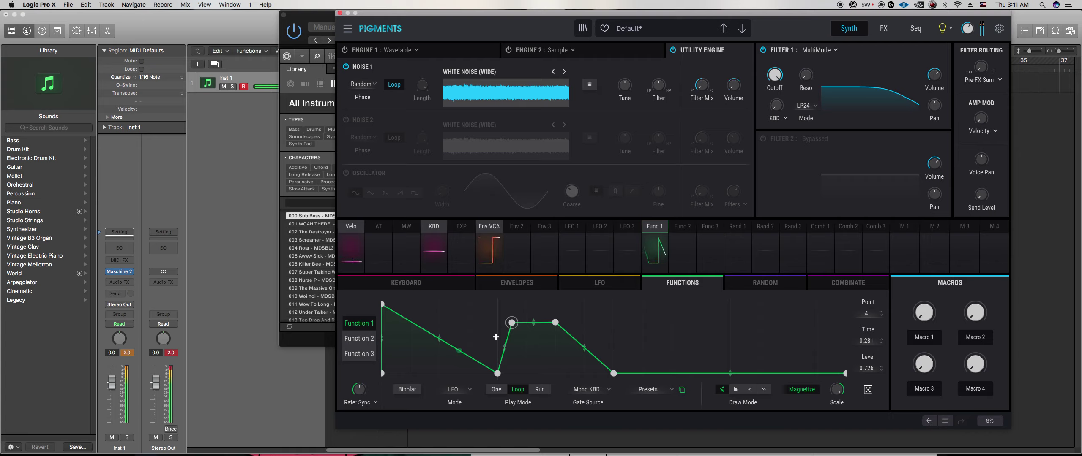
drag(382, 308, 498, 304)
right_click(555, 323)
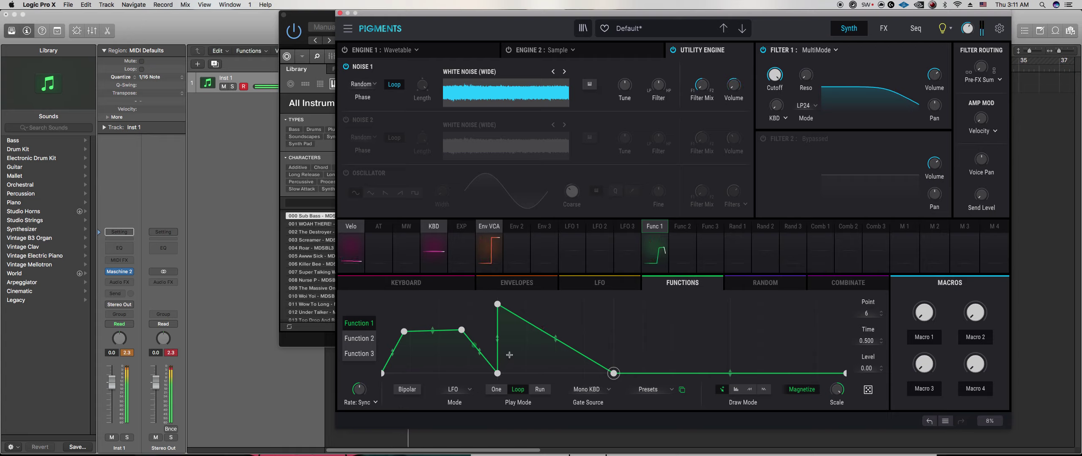
right_click(461, 330)
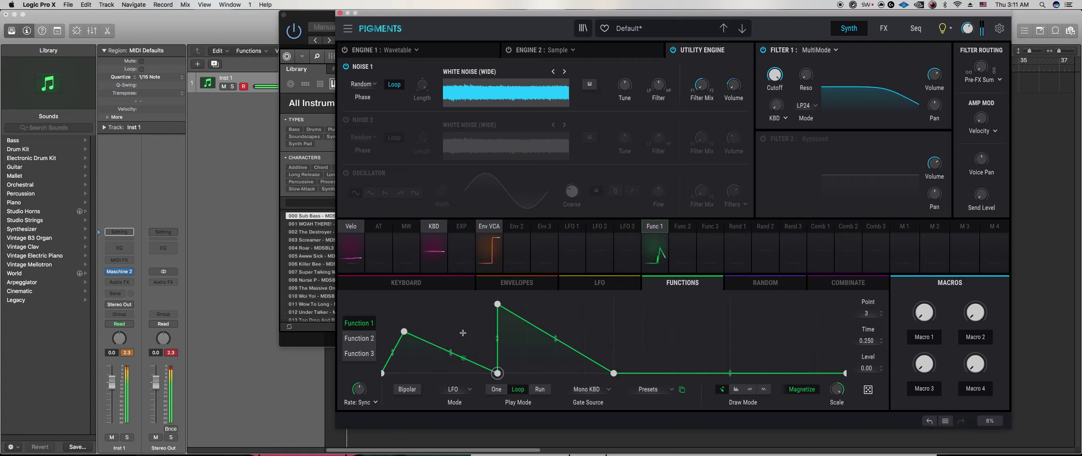
double_click(466, 335)
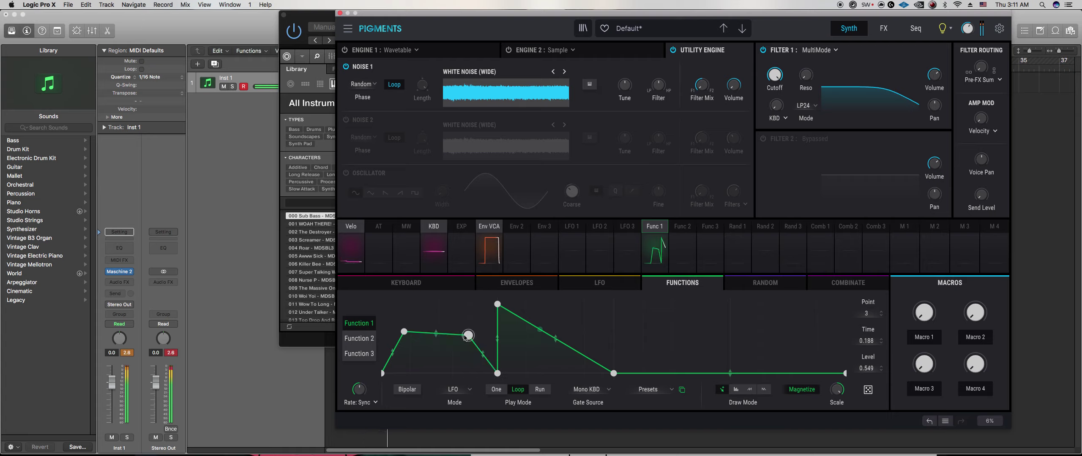
Curve the first Function 1 slope downward and place its starting peak at time 0.029, level 0.823
drag(404, 331, 382, 320)
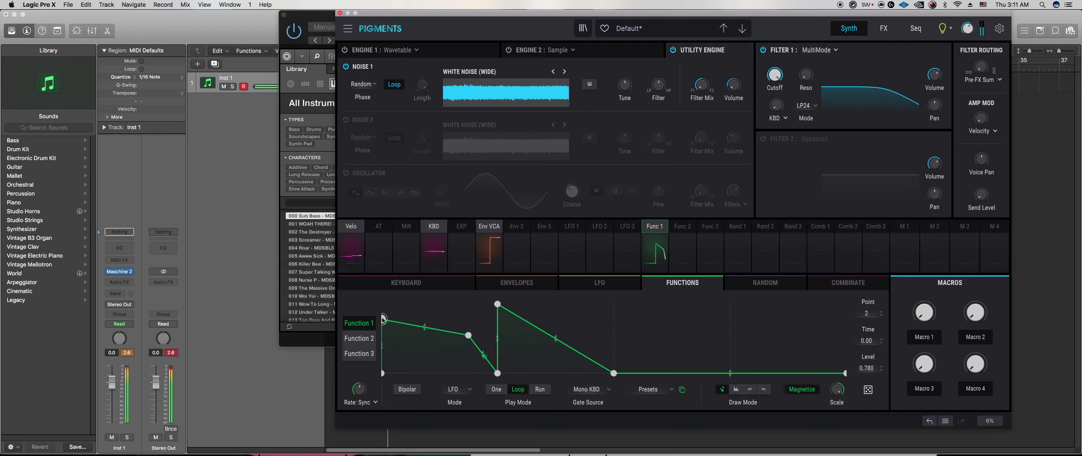
drag(425, 328, 381, 315)
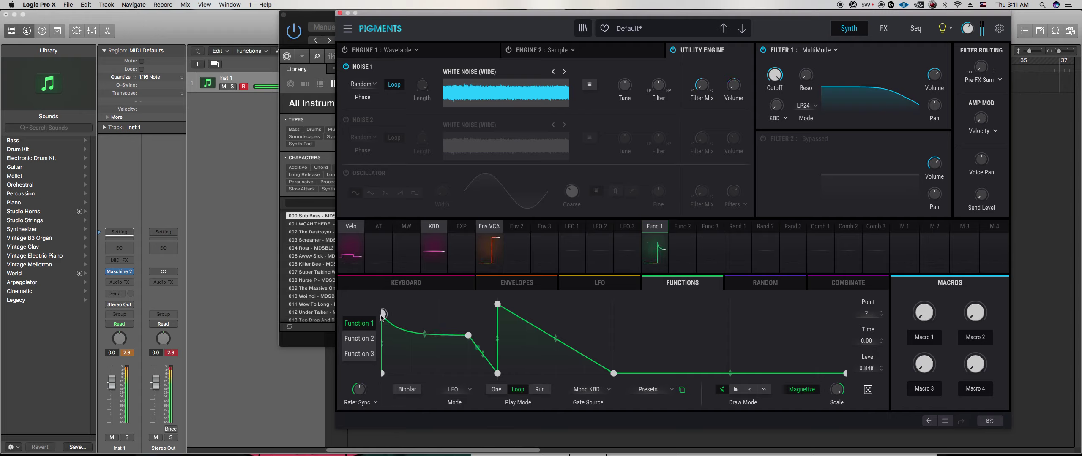
drag(426, 335, 394, 317)
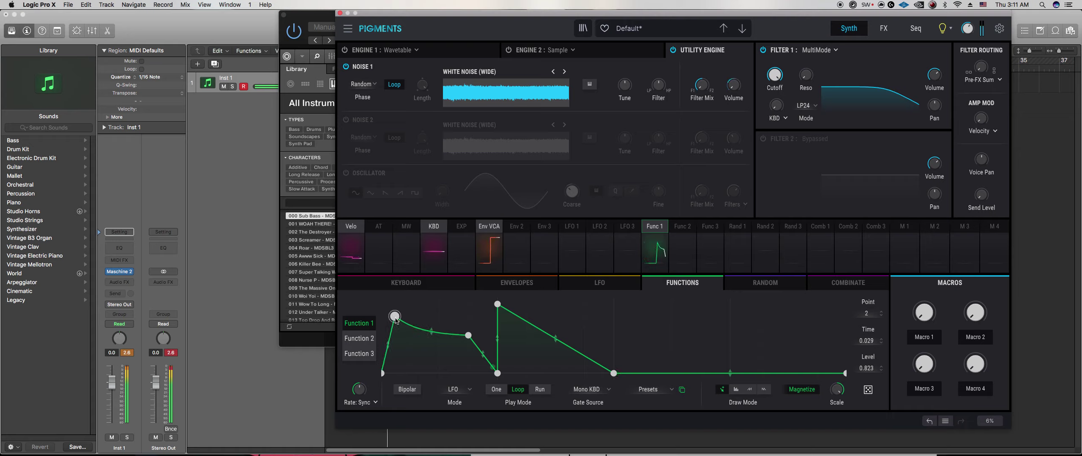
Reduce the Env VCA attack to its minimum and lengthen the release to about 856 ms
click(510, 290)
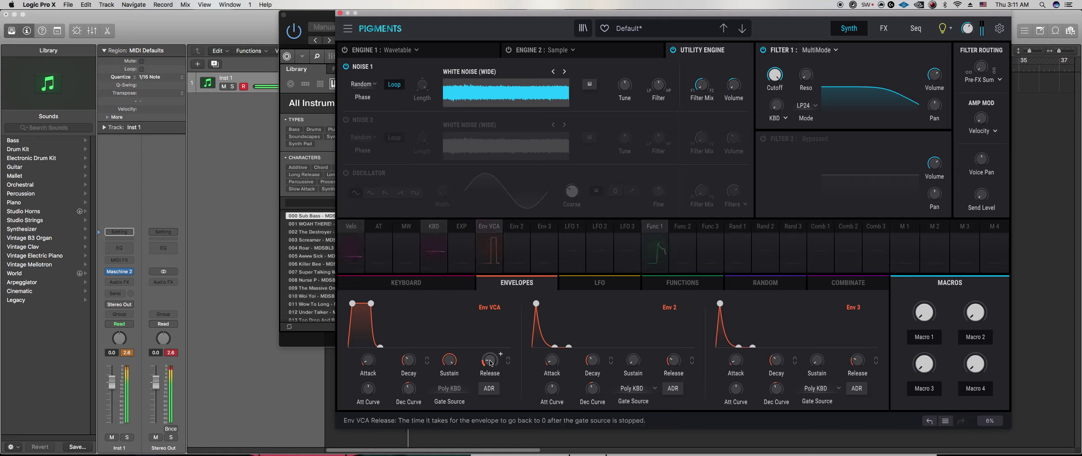
drag(374, 364, 373, 380)
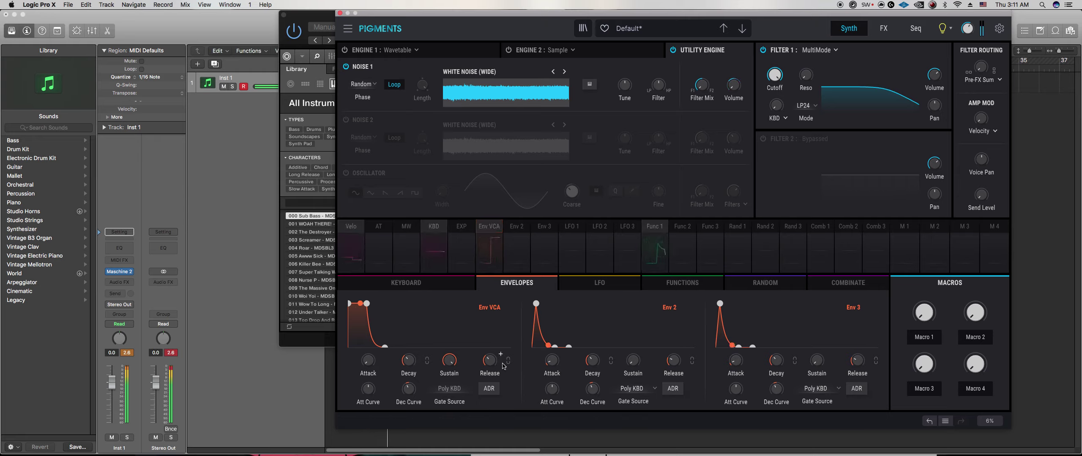
drag(487, 363, 486, 351)
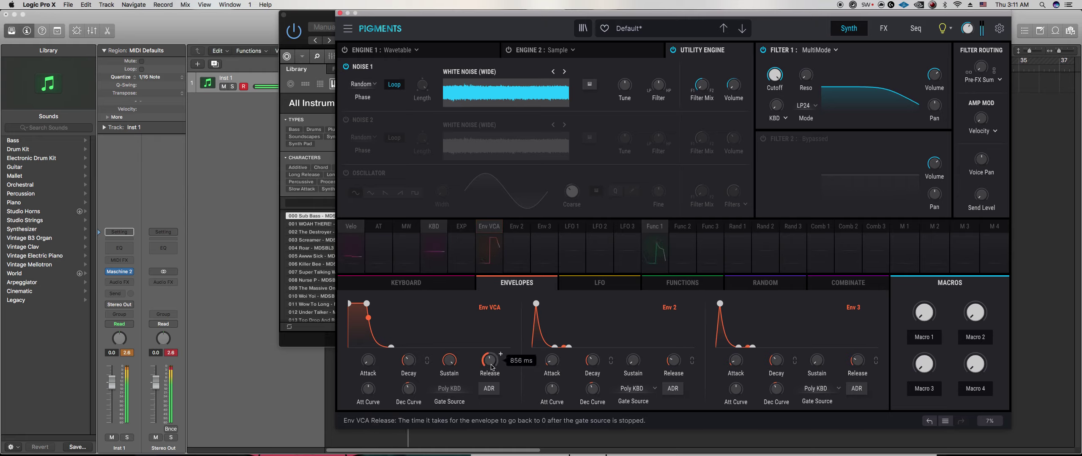
mouse_move(702, 195)
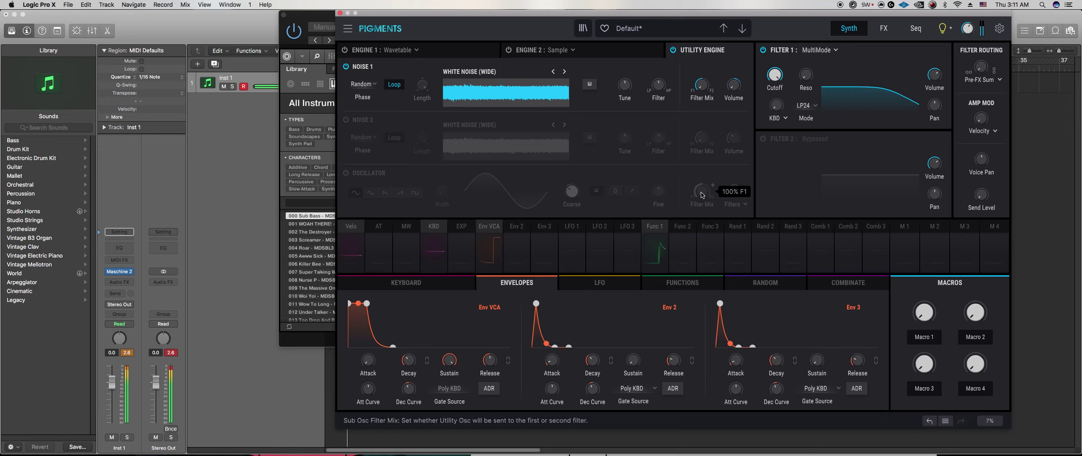
Return to Maschine and record a repeating note part for sound 9 in Pattern 1
click(330, 341)
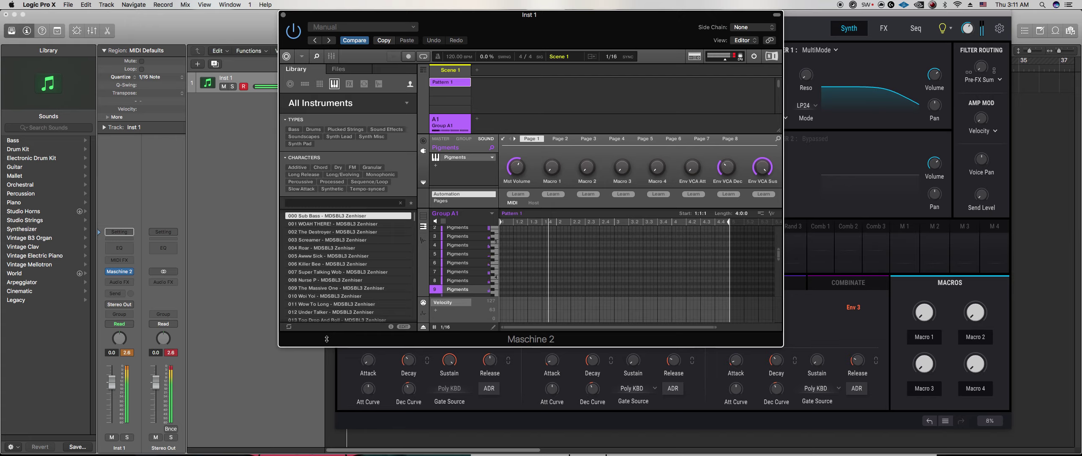
key(r)
scroll(461, 267, down, 1)
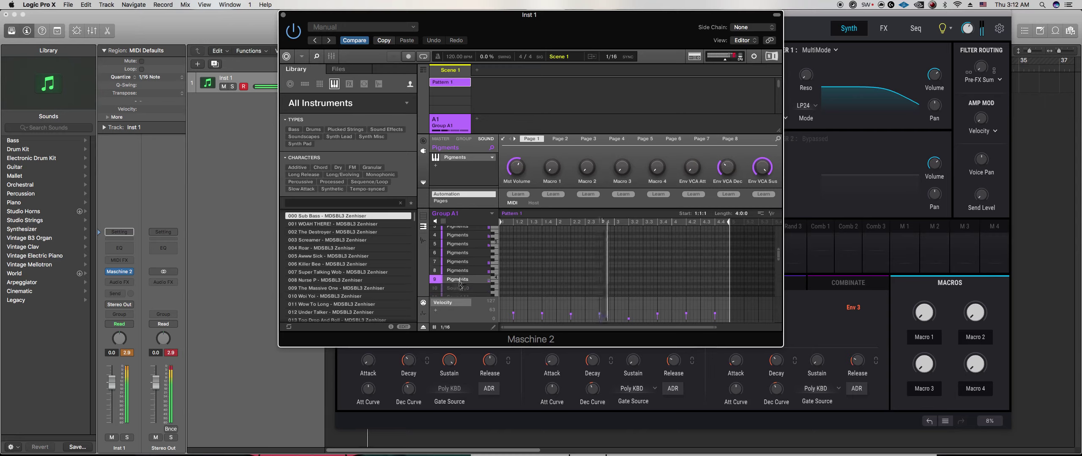
Open sound 8's Pigments instance and delete the intermediate Function 1 point so the second peak falls straight to zero at time 0.250
click(503, 418)
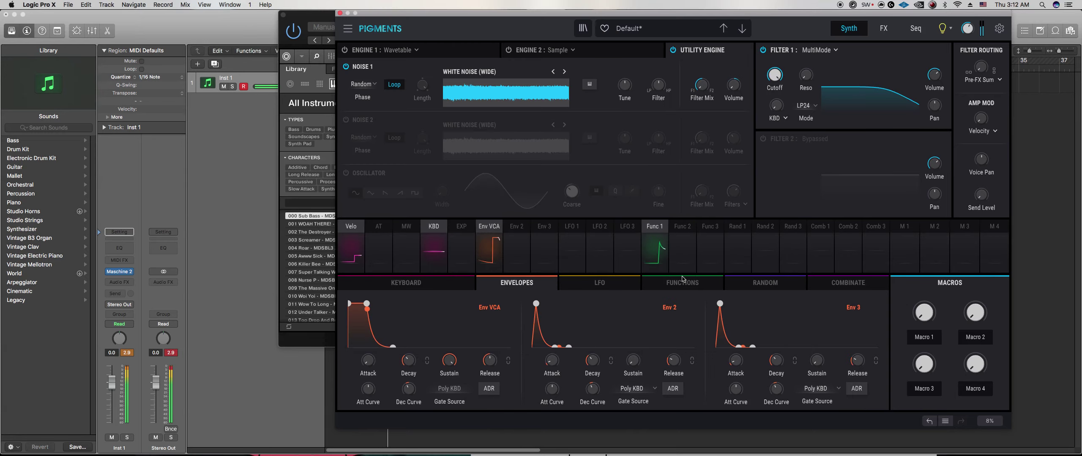
click(671, 288)
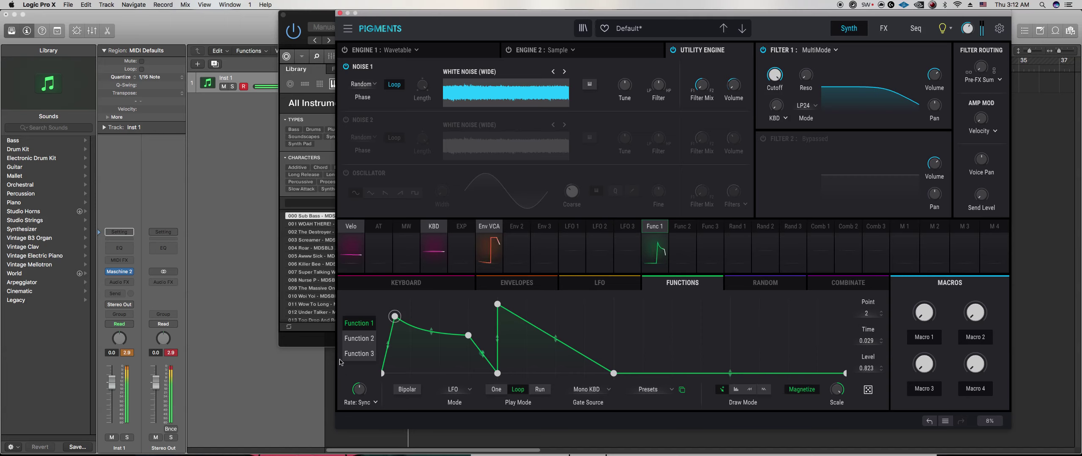
click(319, 336)
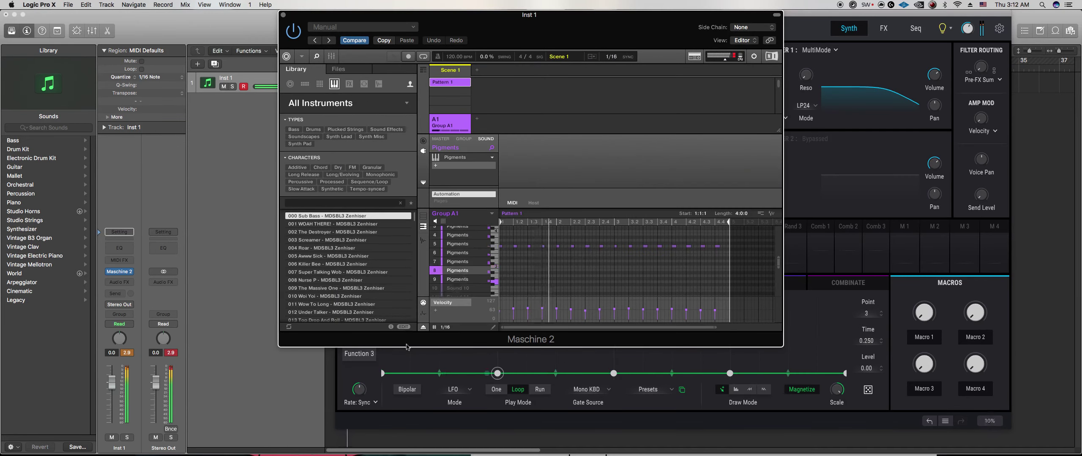
click(406, 347)
click(353, 325)
drag(496, 320, 469, 381)
click(468, 352)
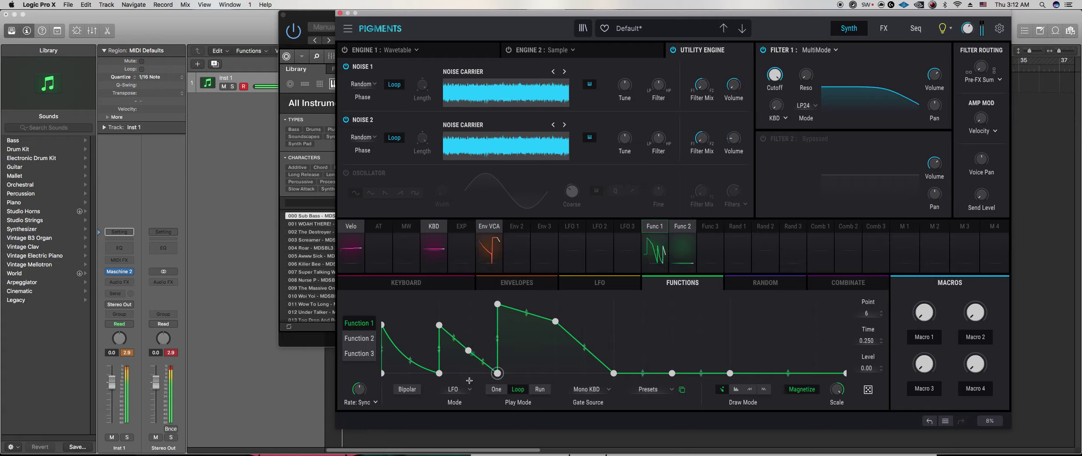
double_click(468, 351)
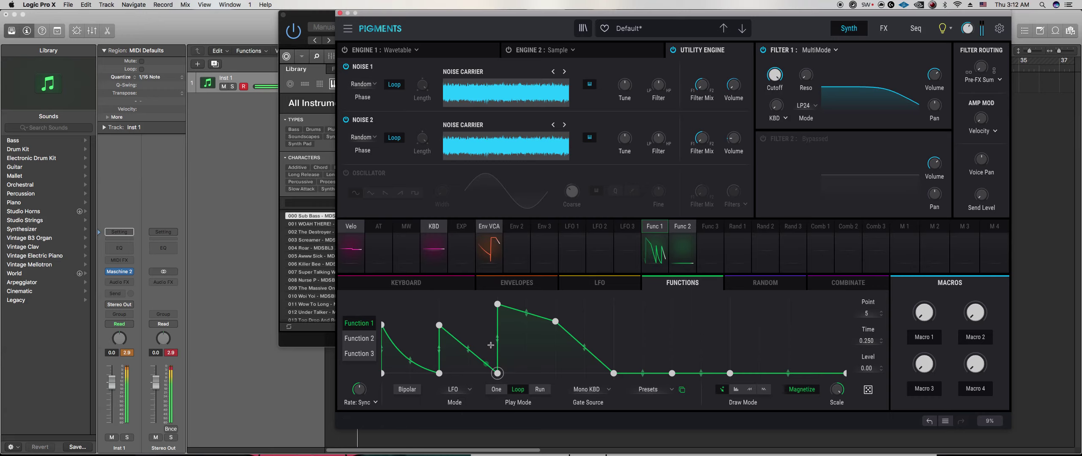
In sound 9's Function 1, move the first peak to time 0 and the plateau's end to time 0.125, level 0.585
click(317, 344)
click(458, 279)
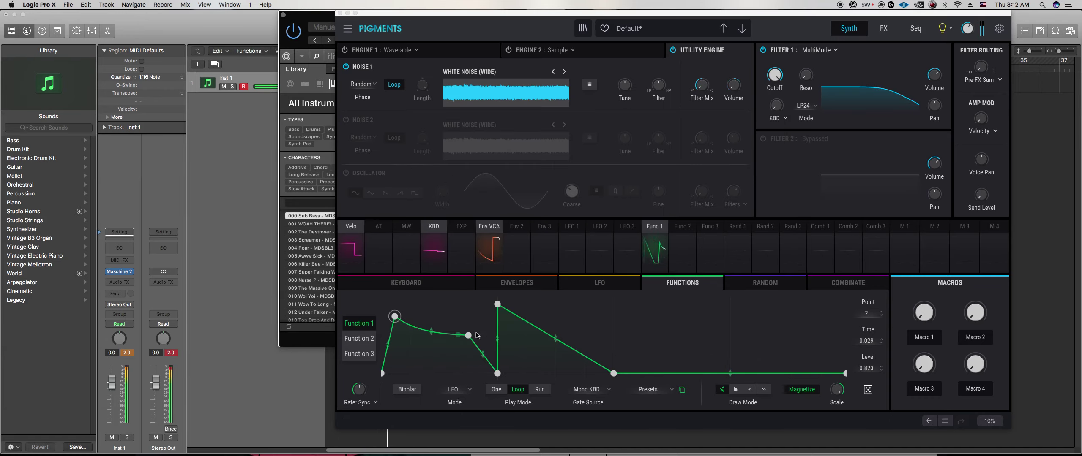
drag(477, 335, 473, 347)
drag(402, 327, 379, 325)
drag(466, 347, 436, 334)
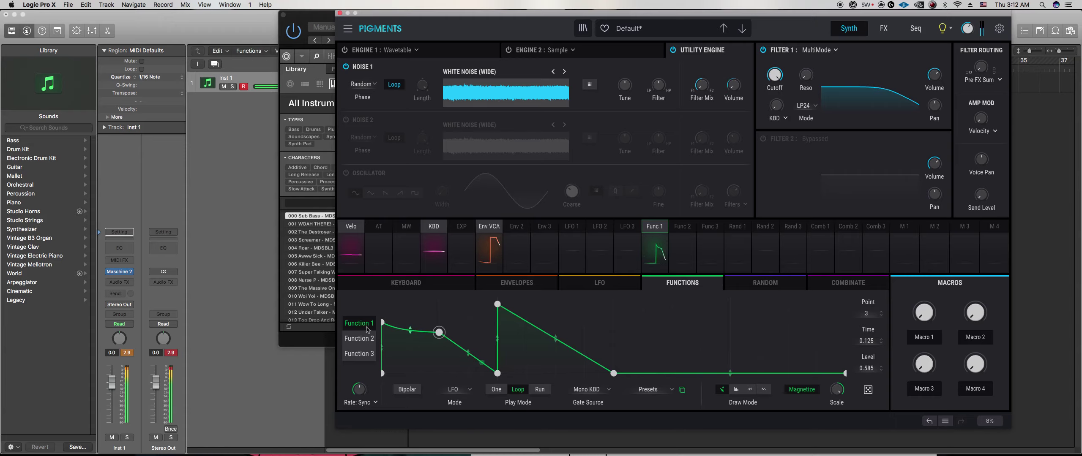
Select sound 8 in Maschine and switch the pattern editor to show the notes of all sounds in the group
click(315, 335)
click(466, 273)
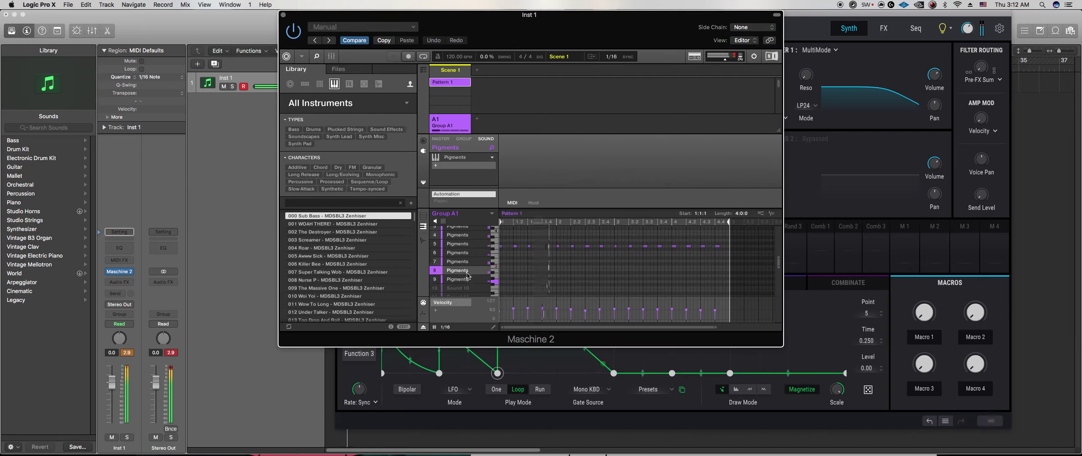
click(423, 216)
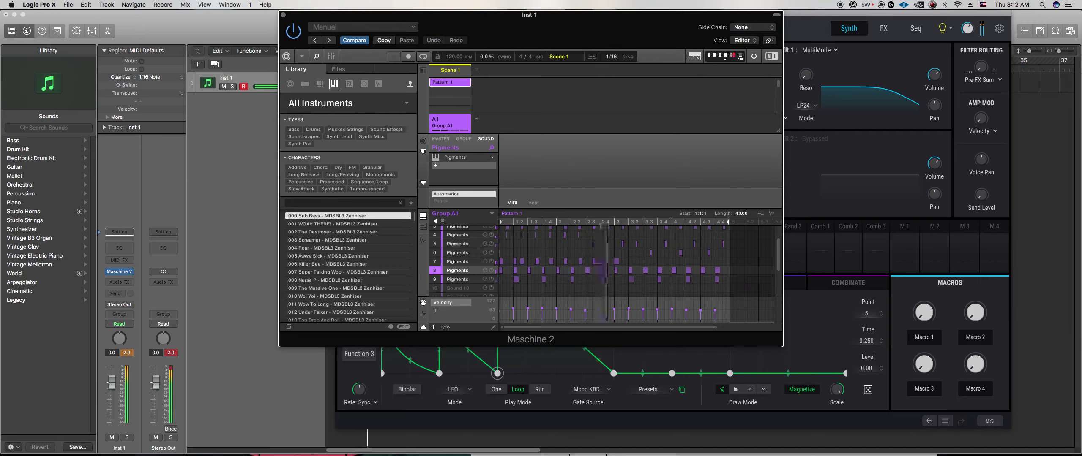
In sound 8's Function 1, add a dip at time 0.188, level 0.317, and move the preceding peak to time 0.144, level 0.677
click(429, 401)
drag(497, 373, 463, 335)
click(468, 356)
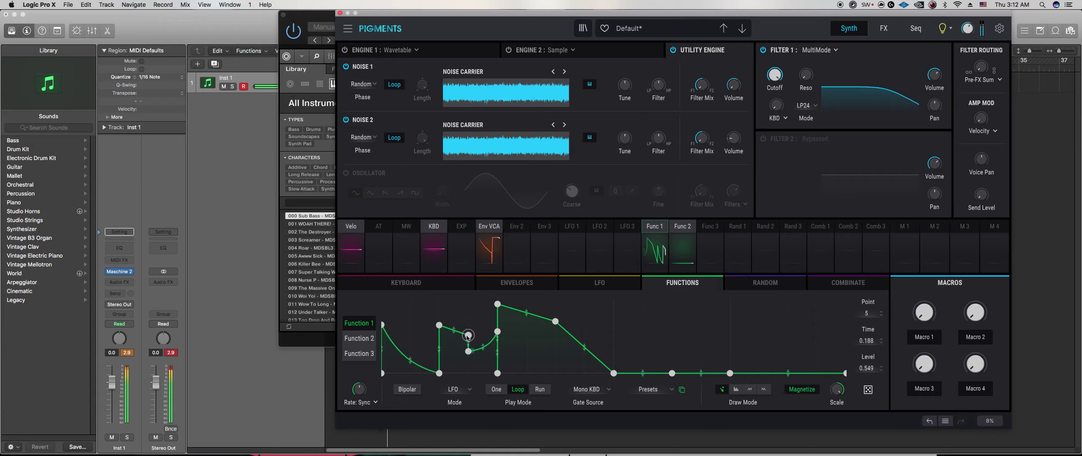
right_click(467, 336)
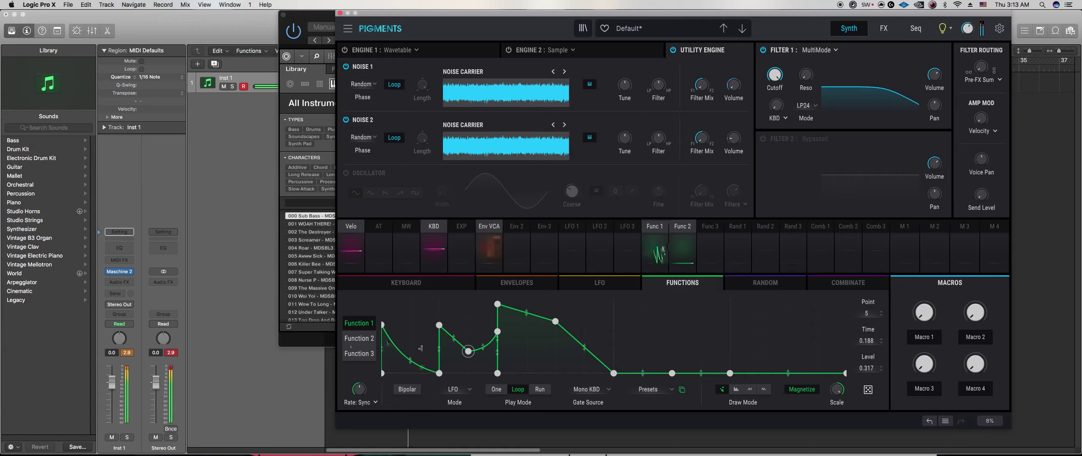
drag(440, 326, 452, 331)
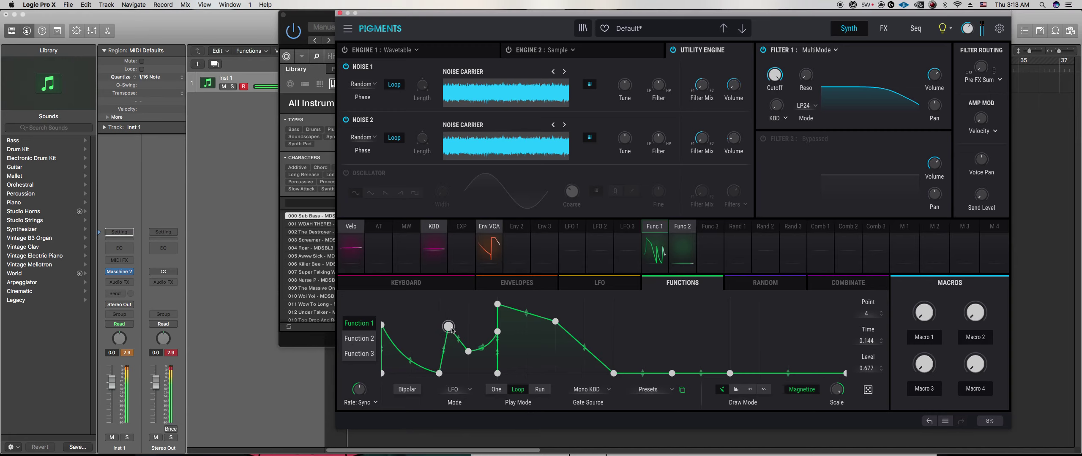
Select sound 10 in Maschine and load Arturia's Pigments instrument on it
click(308, 338)
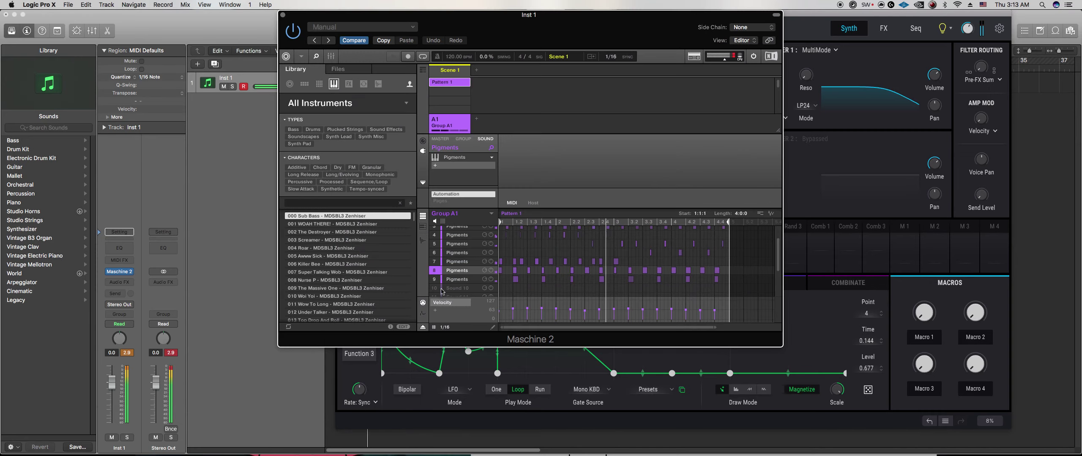
click(450, 291)
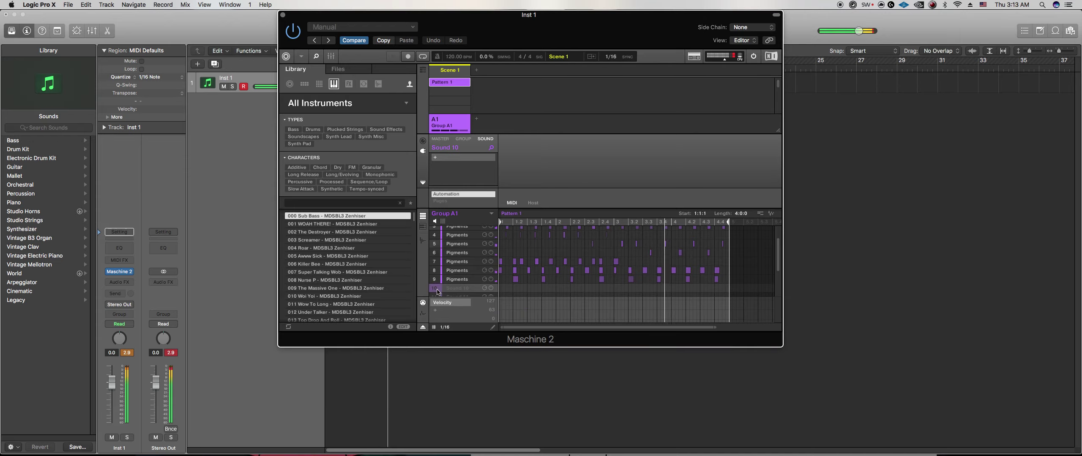
click(435, 159)
mouse_move(481, 221)
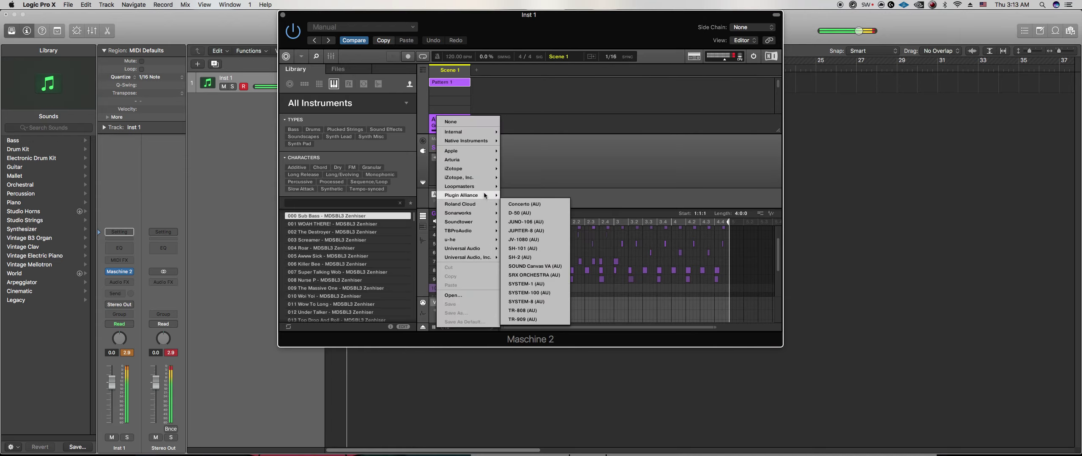
mouse_move(487, 156)
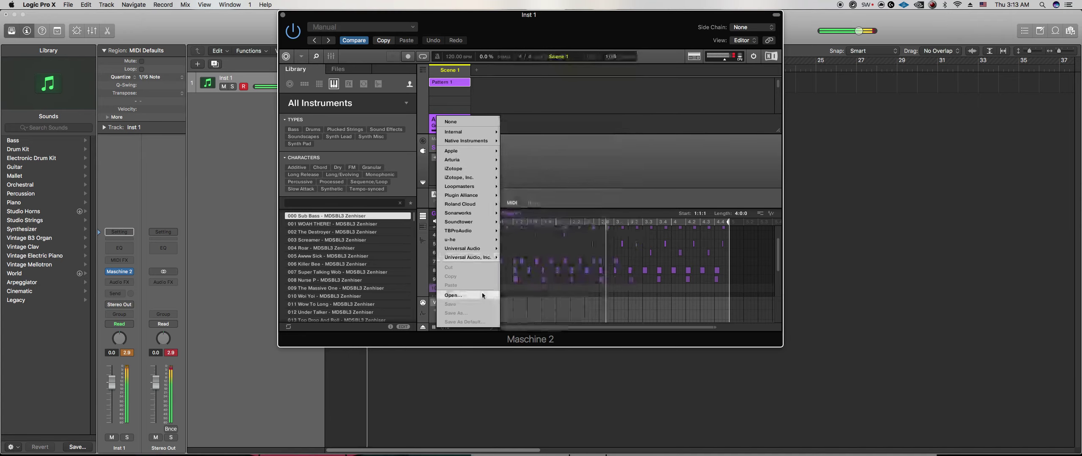
mouse_move(485, 185)
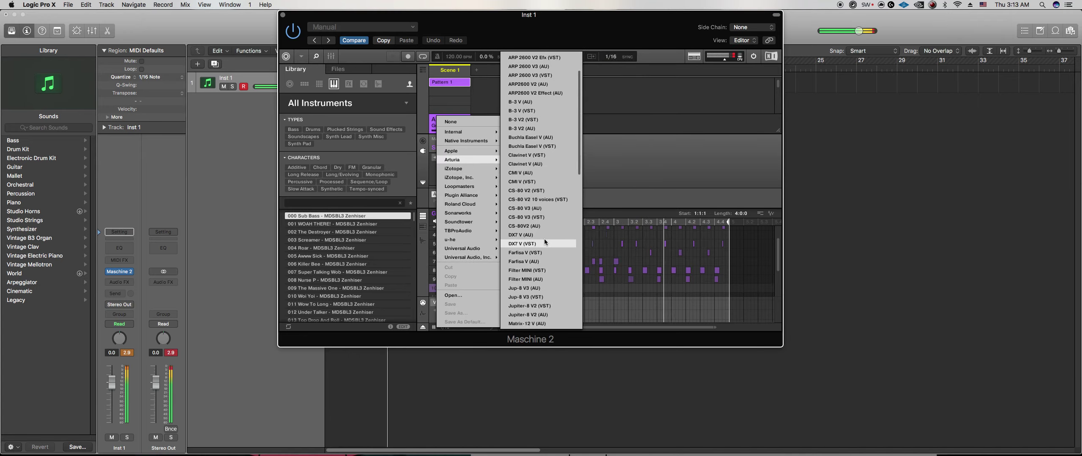
scroll(542, 244, down, 5)
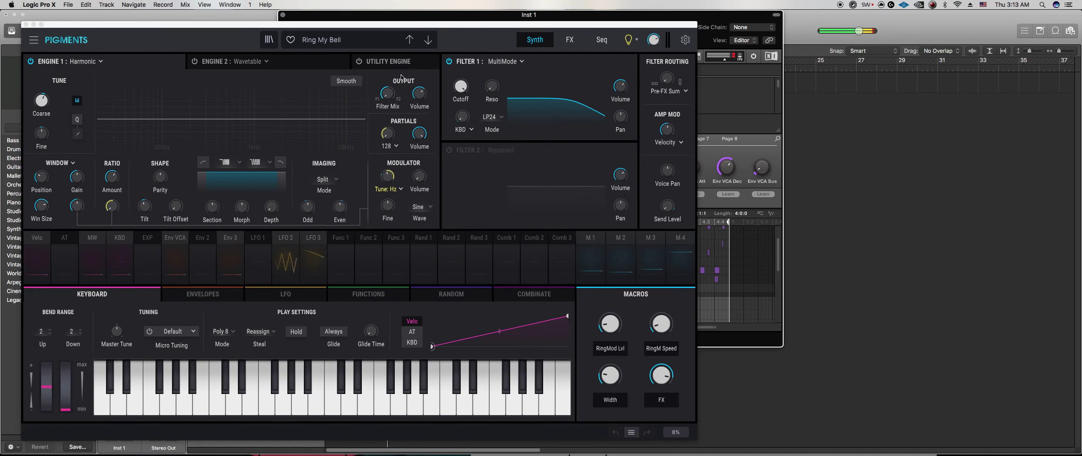
Load the Default preset from the Template category in the new Pigments instance
click(410, 28)
drag(409, 28, 514, 21)
click(436, 33)
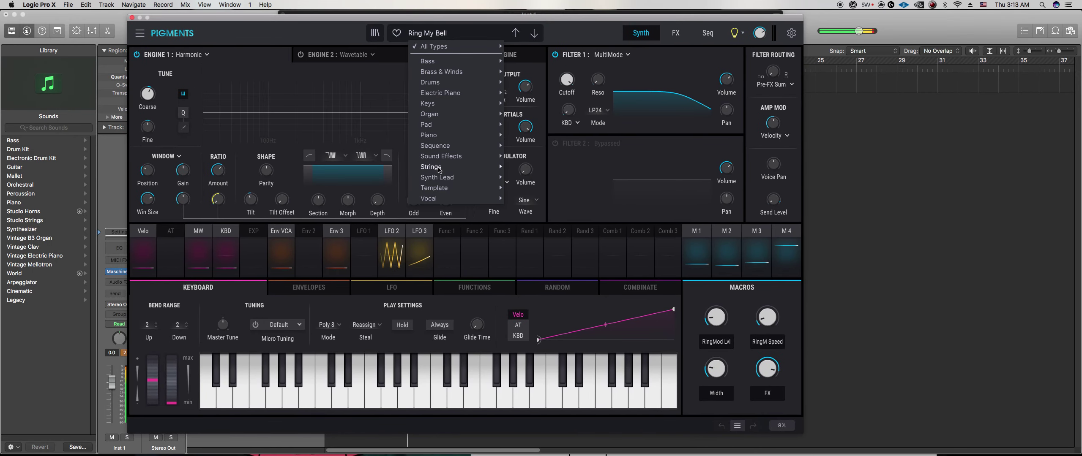
mouse_move(452, 192)
click(530, 194)
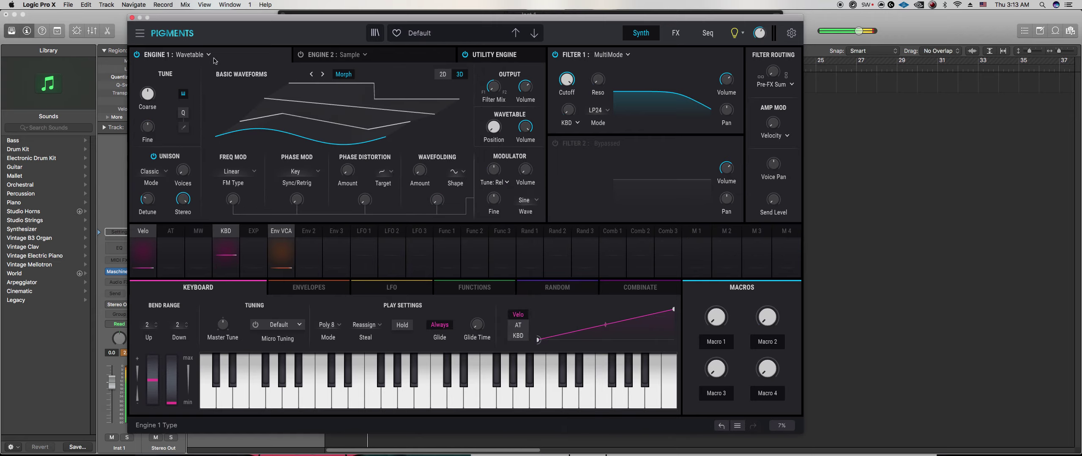
Turn off Engine 1, enable Noise 1 in the Utility Engine and lower its volume
click(136, 55)
click(515, 55)
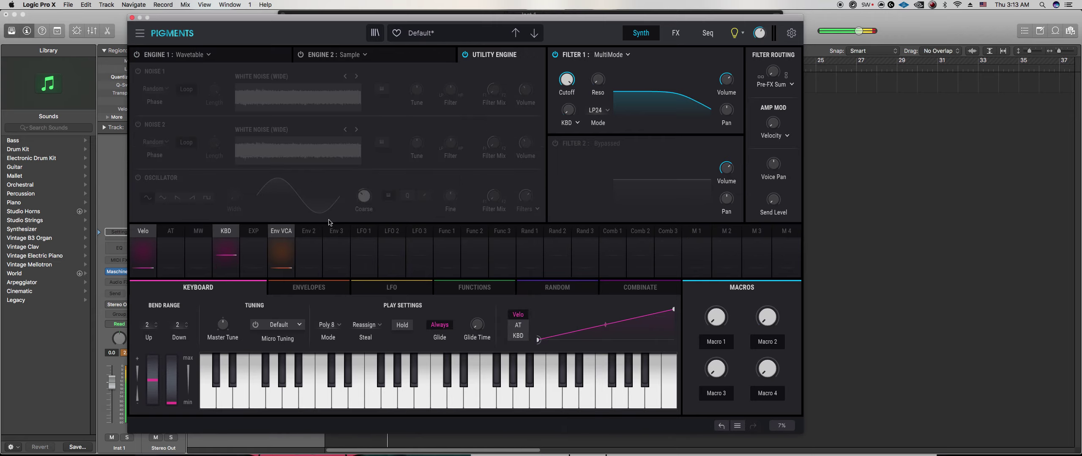
click(137, 71)
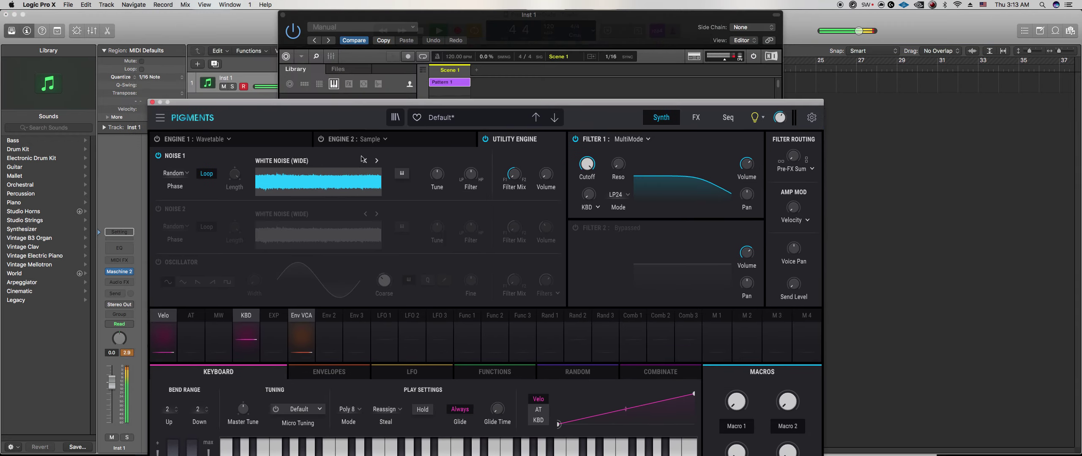
click(425, 29)
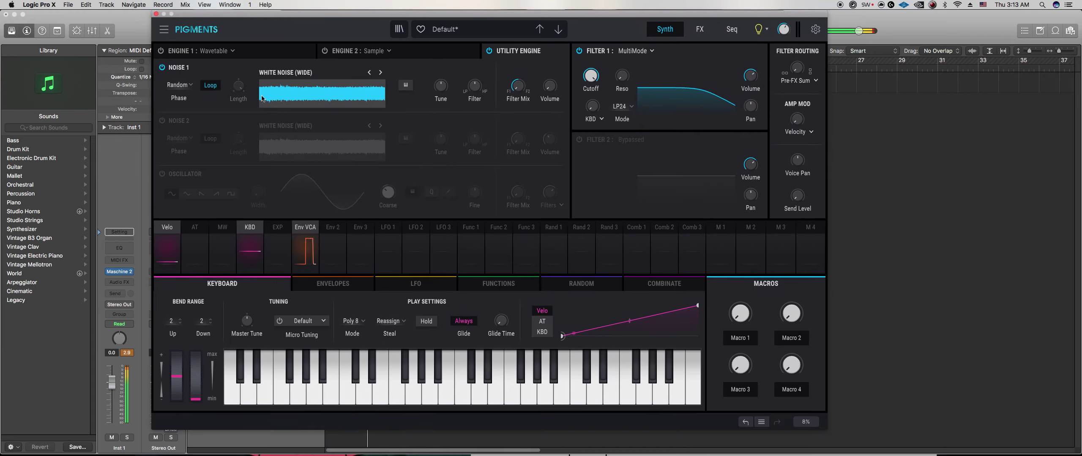
mouse_move(551, 84)
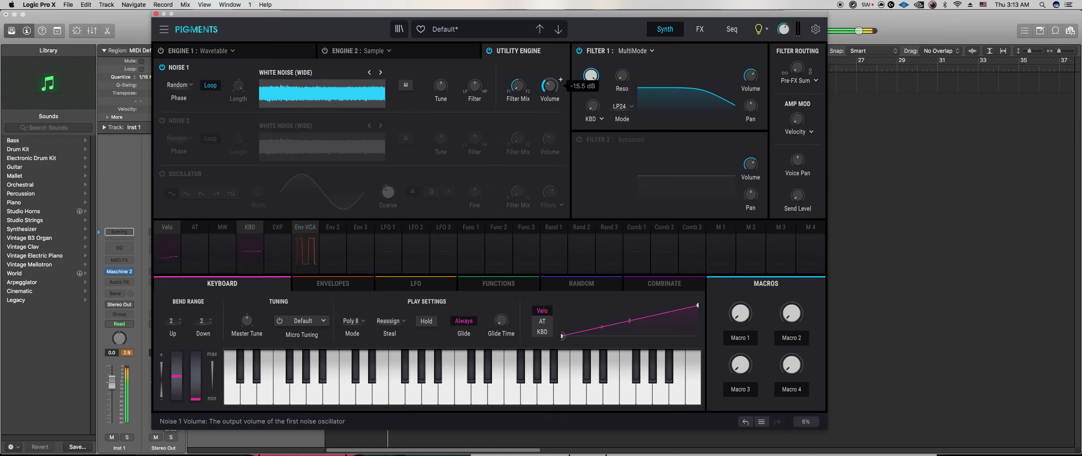
Shape Function 1 to fall from level 1.00 to zero at time 0.250 and modulate Noise 1's volume with it by 0.70
click(471, 228)
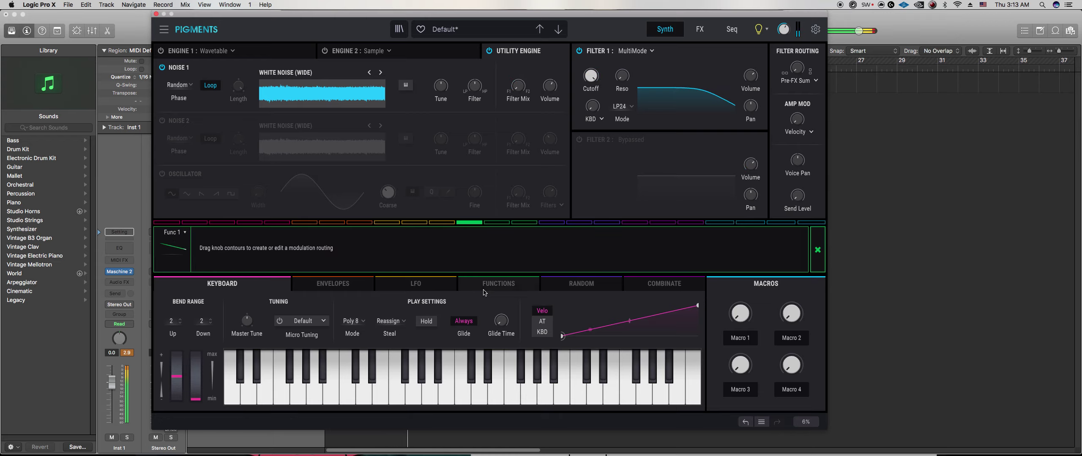
drag(310, 324, 317, 384)
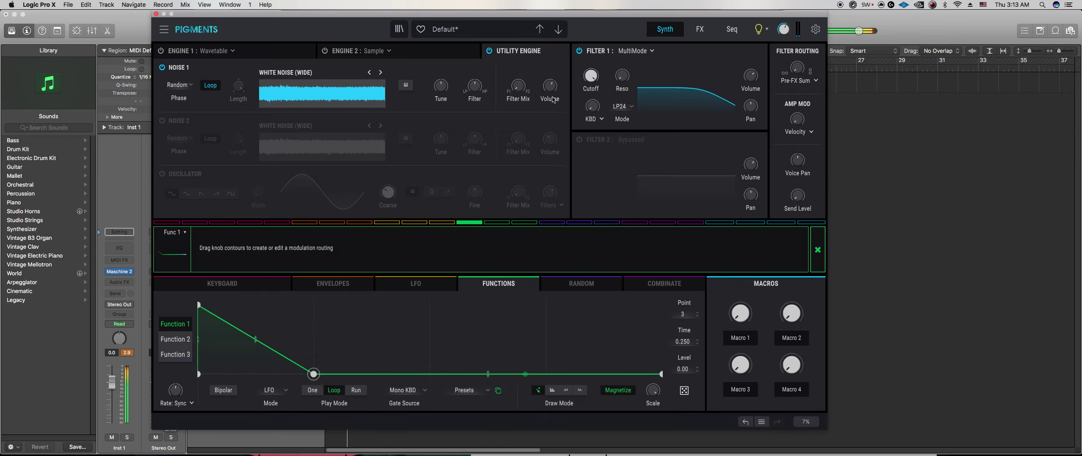
drag(550, 79, 550, 75)
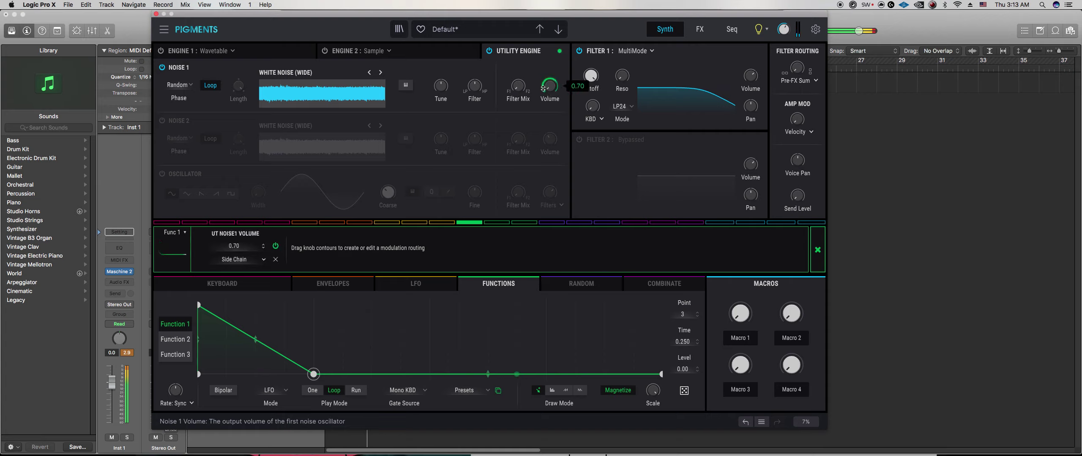
Bend Function 1's decay into a gentle inward curve and raise its modulation amount on Noise 1's volume
drag(258, 335, 255, 361)
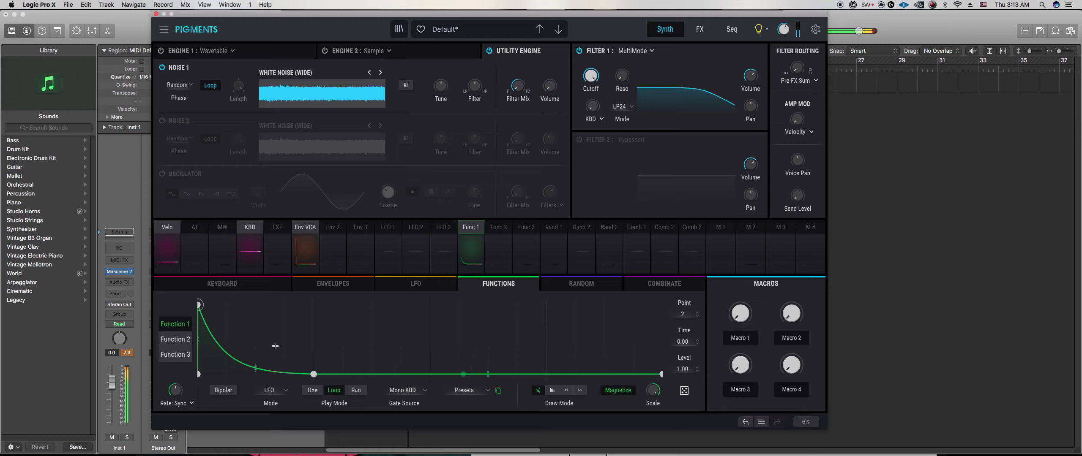
click(471, 230)
drag(549, 80, 549, 75)
drag(255, 368, 249, 329)
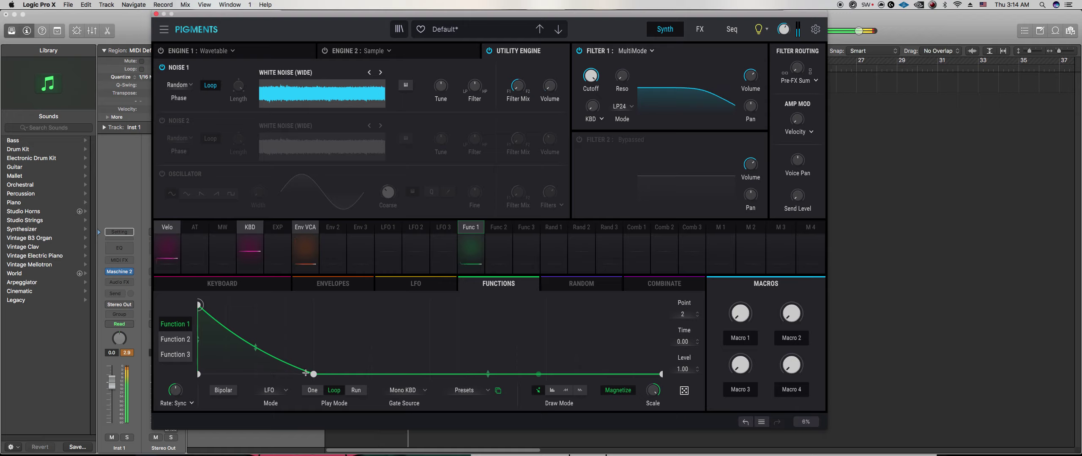
Add a Function 1 point at time 0.125, level 0.317, with a steep drop after it, and set the Noise 1 volume modulation to 1.00
double_click(256, 352)
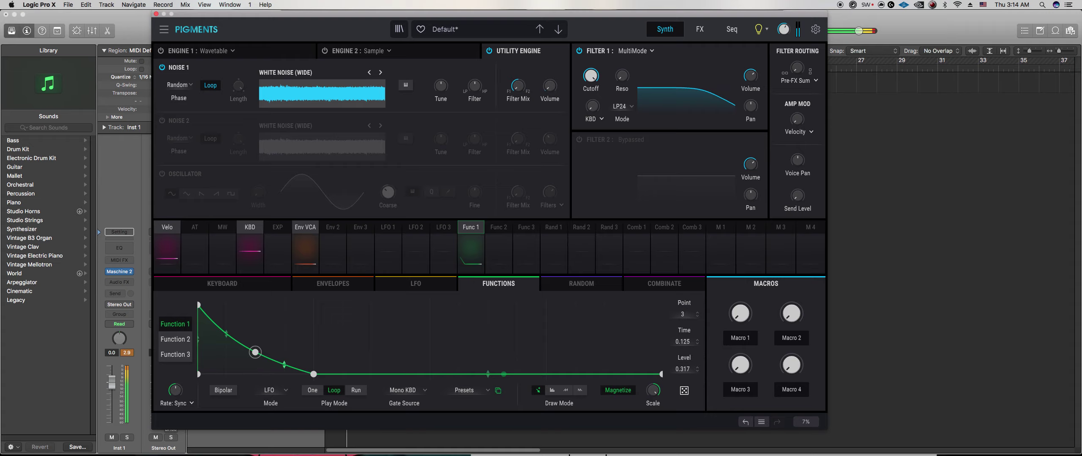
drag(284, 364, 282, 369)
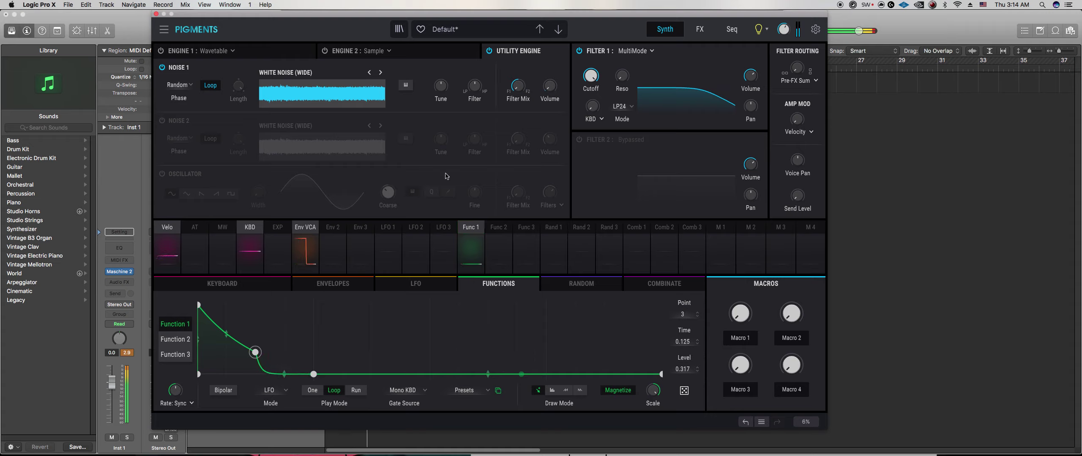
drag(470, 249, 549, 84)
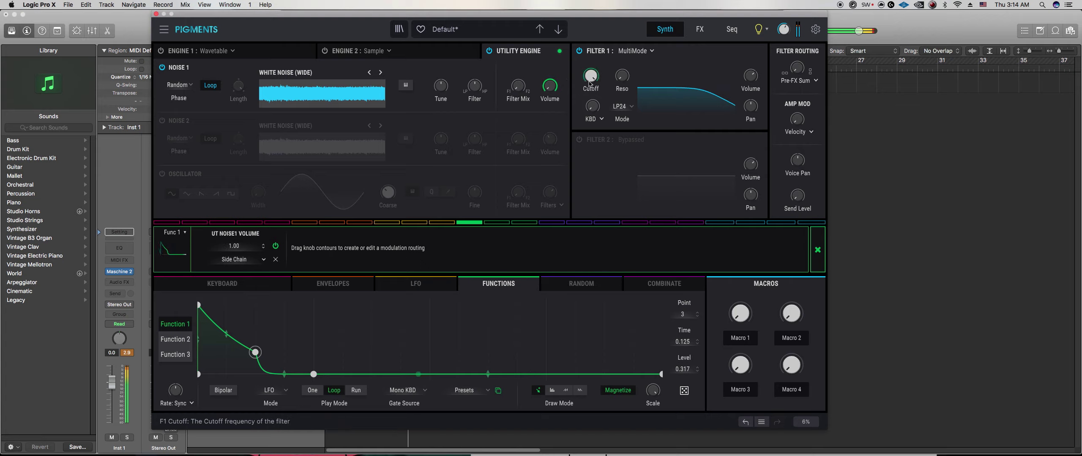
Set Filter 1's mode to LP12 and raise its cutoff and resonance slightly
click(620, 106)
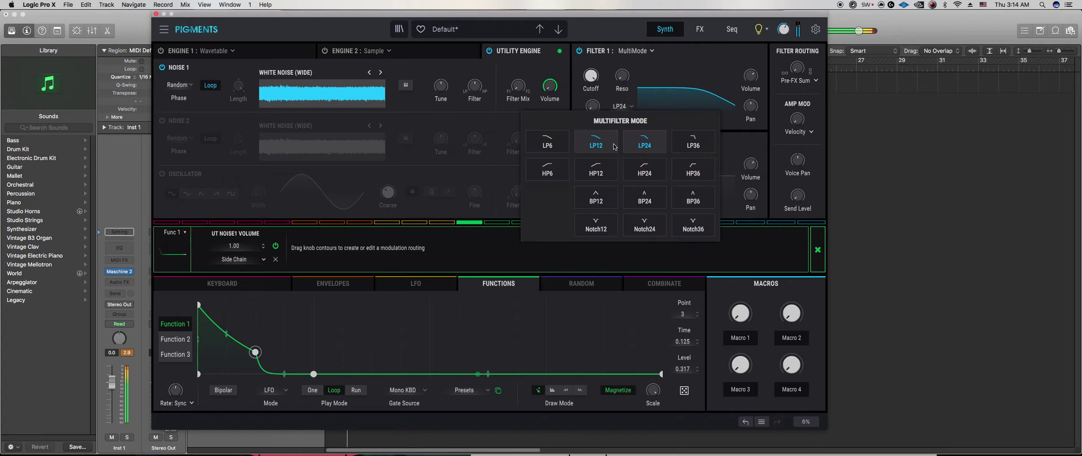
click(596, 143)
drag(591, 77, 619, 65)
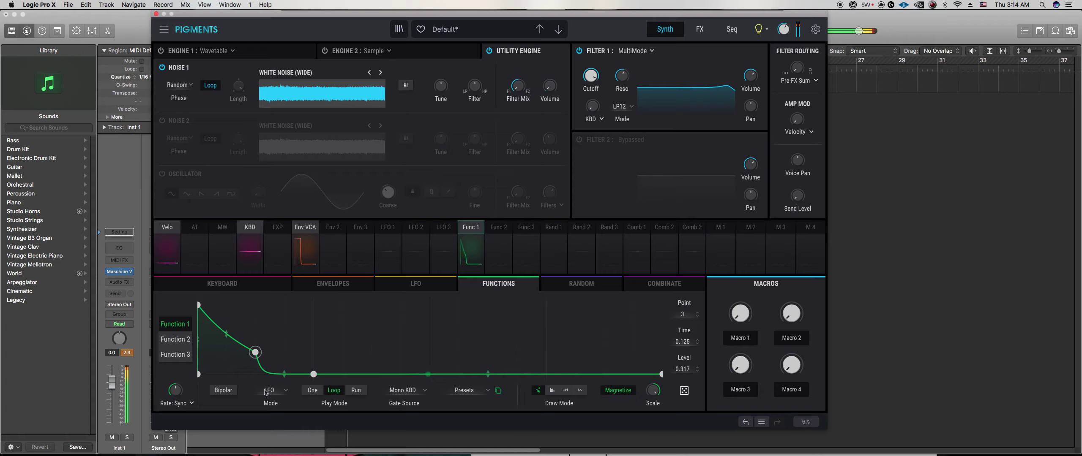
Move Function 1's first peak to time 0.015 and add a second peak at time 0.250, level 0.921, falling to zero at time 0.375
drag(198, 304, 205, 305)
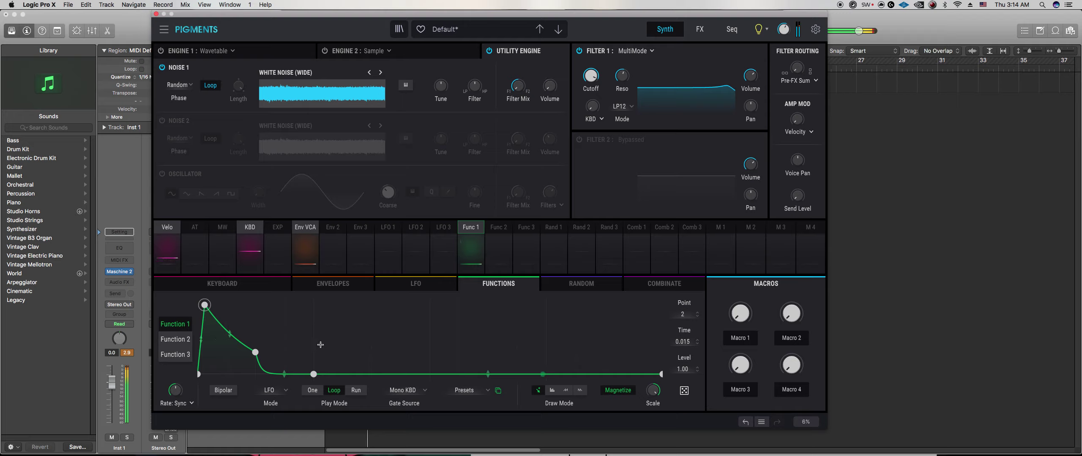
click(314, 310)
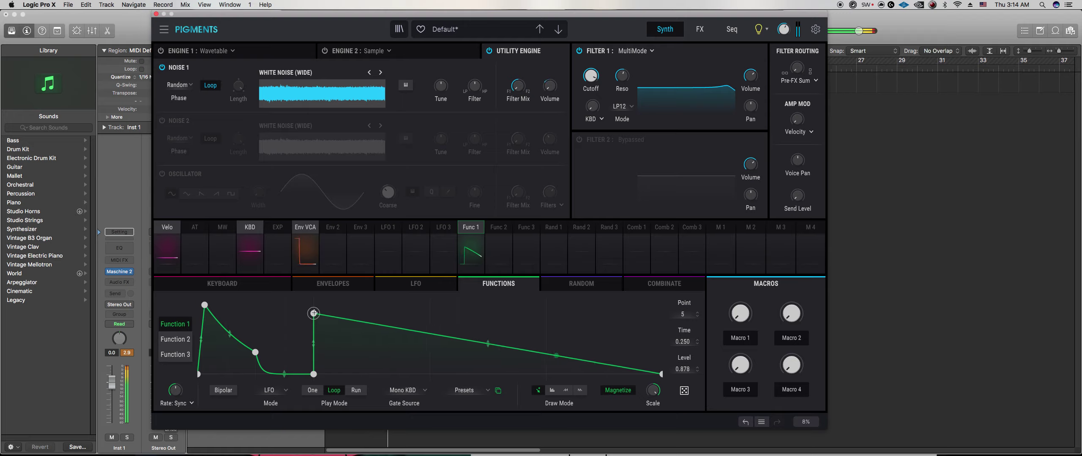
drag(392, 323, 371, 374)
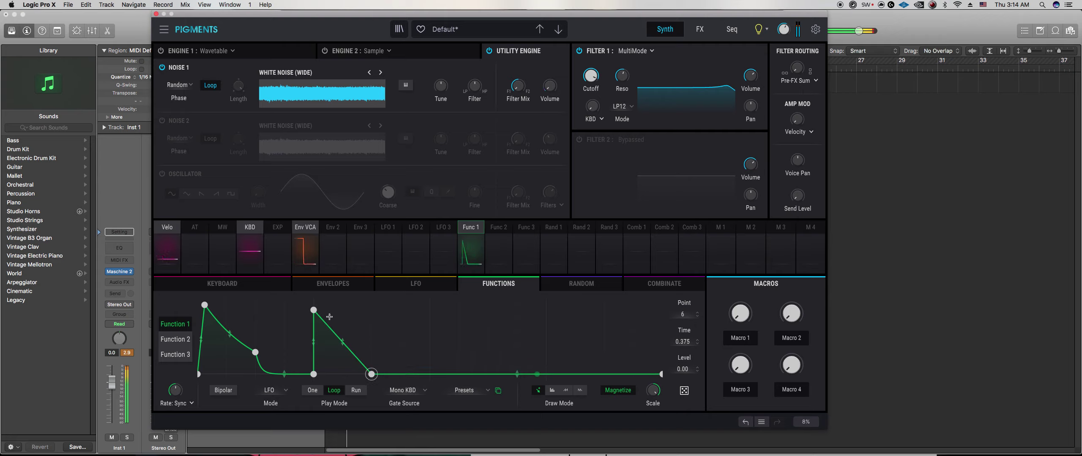
Move Function 1's second peak to time 0.272, level 0.945, and lengthen its decay with an intermediate point
click(315, 311)
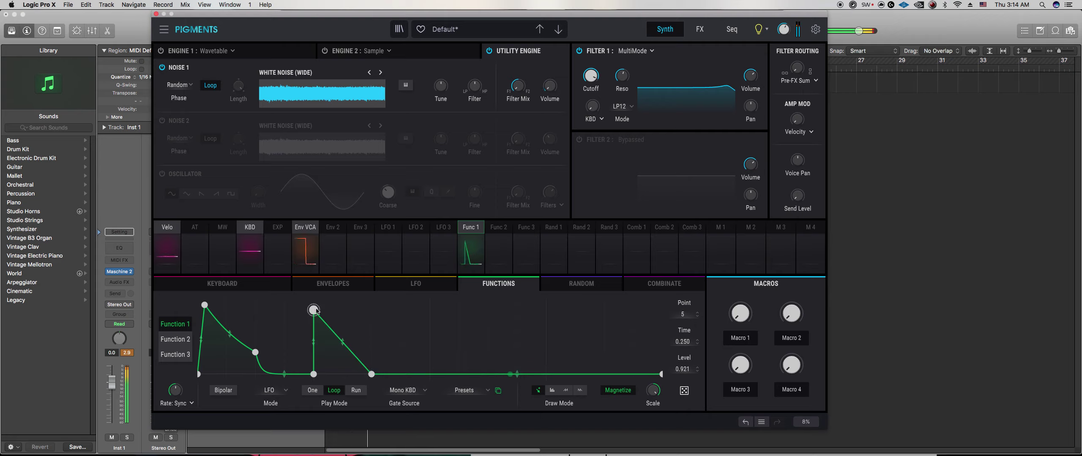
drag(316, 311, 327, 310)
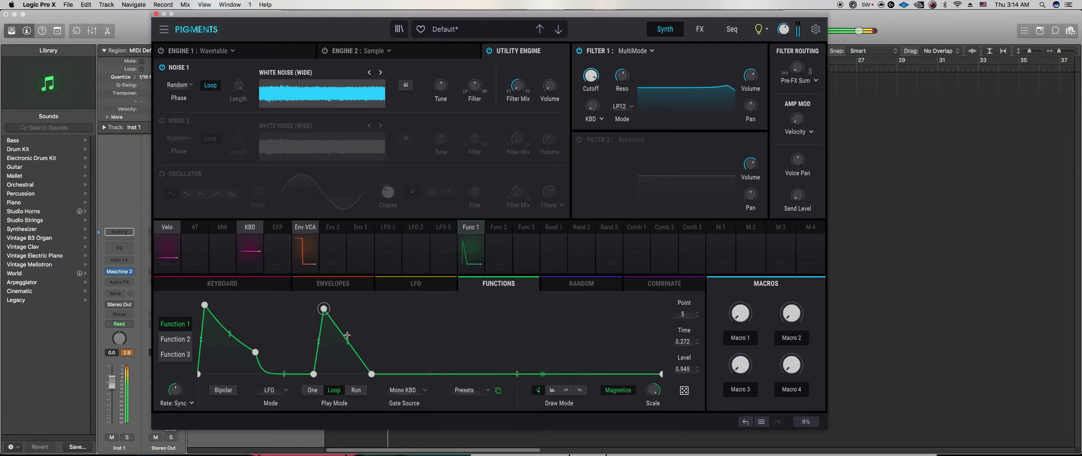
drag(371, 375, 401, 374)
click(373, 338)
click(323, 311)
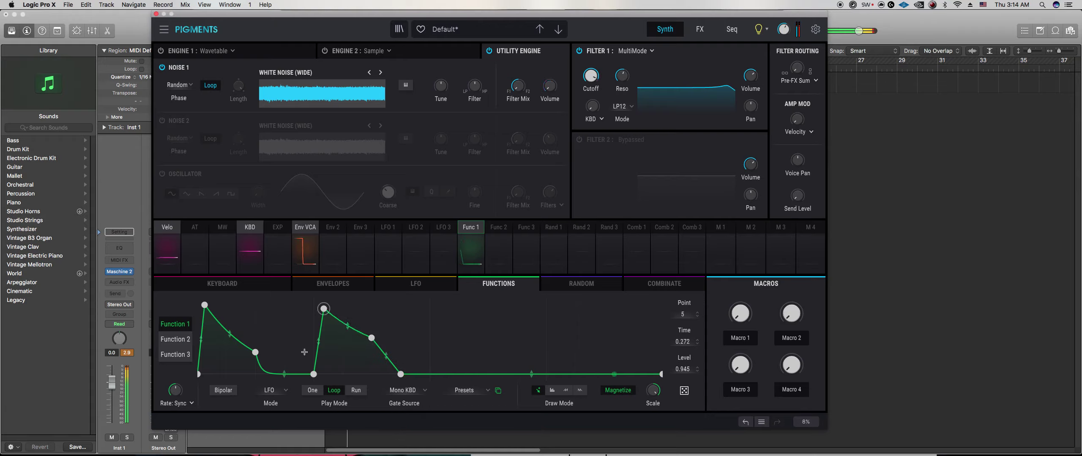
Try an extra Function 1 spike at time 0.188 between the two peaks and delete its points
drag(282, 328, 287, 388)
click(267, 357)
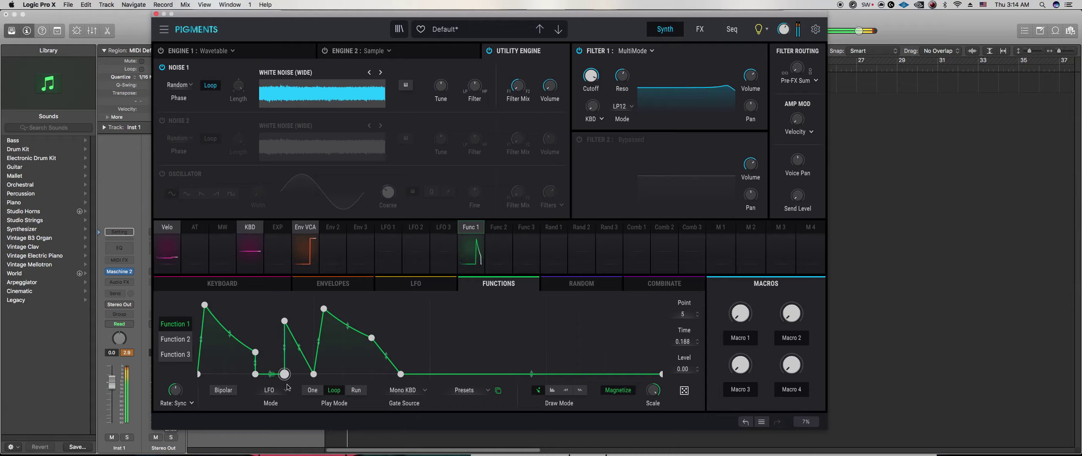
right_click(255, 374)
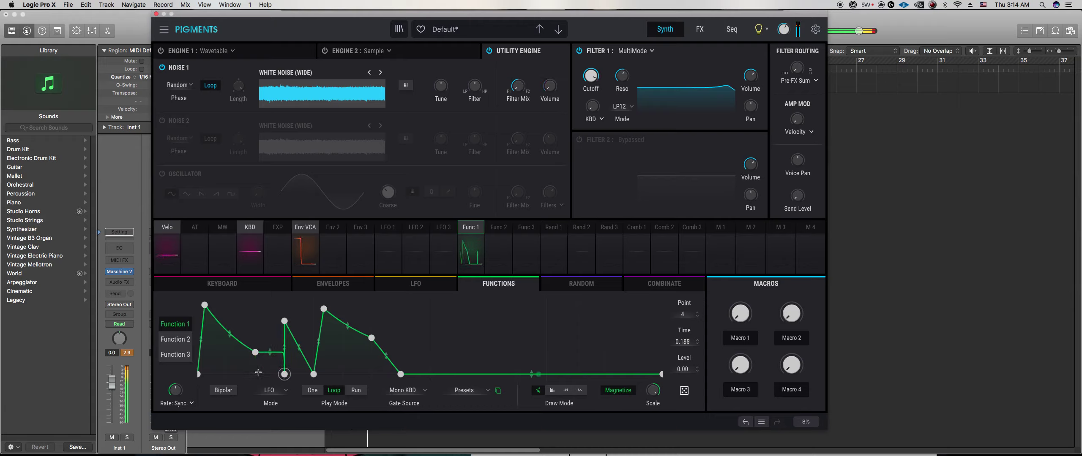
double_click(284, 320)
double_click(284, 374)
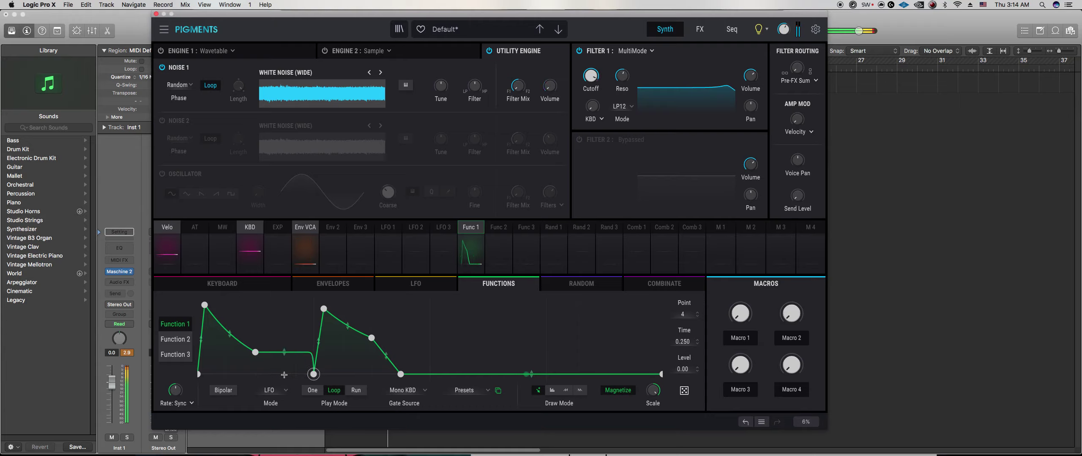
Rebuild Function 1 between the peaks with a drop to zero and a raised plateau ending at time 0.250, level 0.622
double_click(312, 373)
mouse_move(314, 336)
mouse_down()
mouse_move(313, 374)
mouse_move(269, 362)
mouse_move(285, 339)
mouse_move(313, 332)
mouse_up()
double_click(296, 339)
double_click(312, 342)
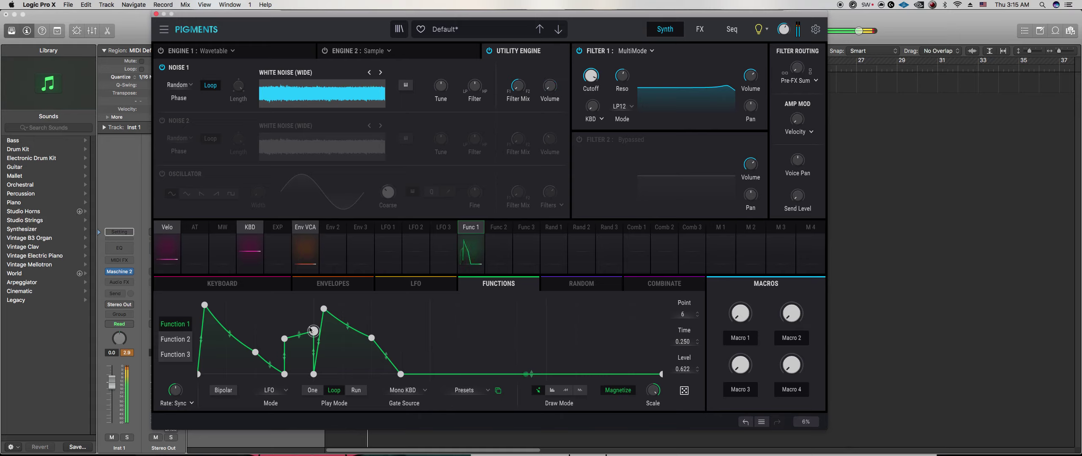
Lengthen the release of Env VCA
click(321, 284)
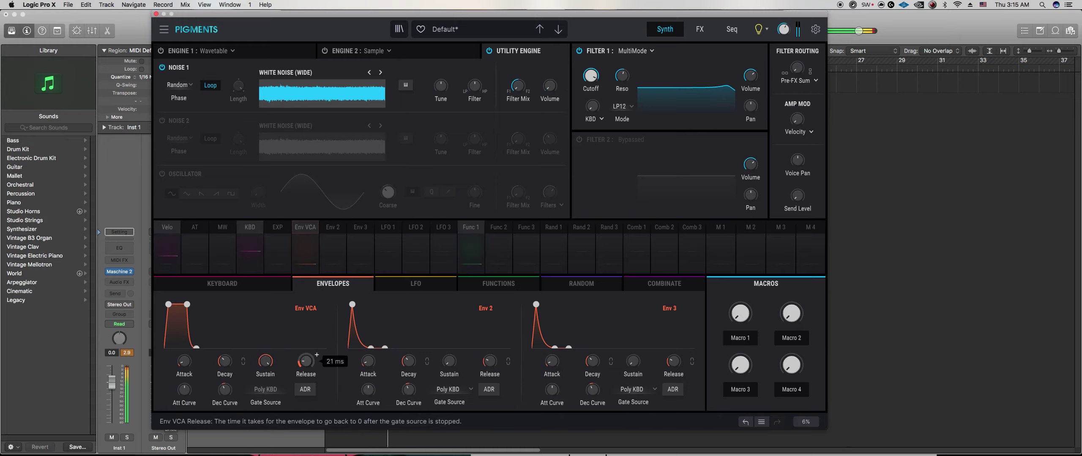
mouse_move(315, 352)
scroll(306, 364, up, 5)
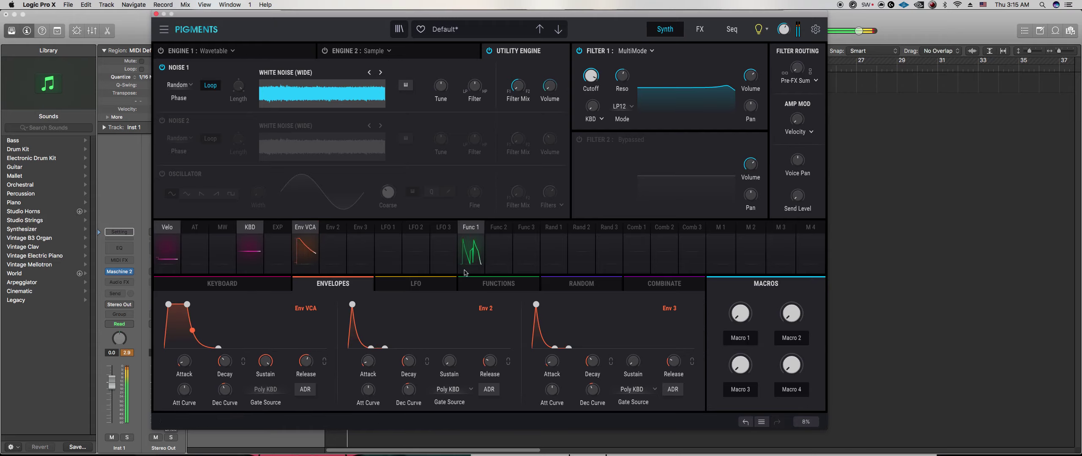
Delete the two plateau points between Function 1's peaks and raise the point at time 0.125 to level 0.421
click(484, 286)
double_click(284, 338)
double_click(313, 332)
drag(255, 353, 255, 346)
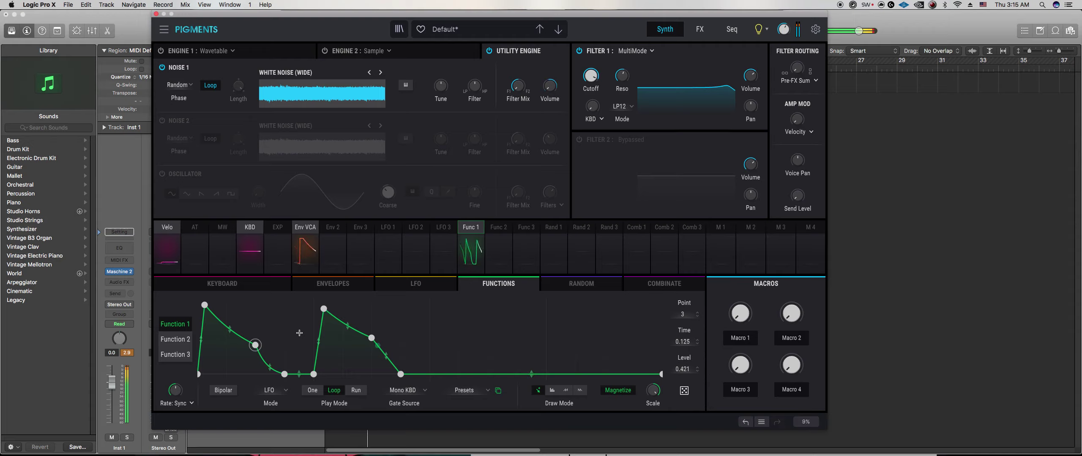
Delete the two points of Function 1's second peak and adjust Filter 1's cutoff and resonance
double_click(322, 309)
double_click(370, 338)
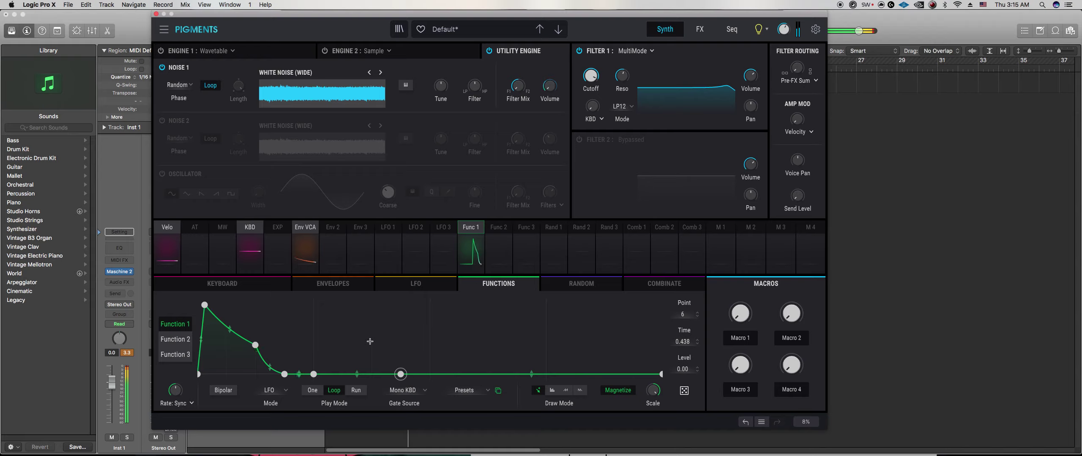
mouse_move(633, 69)
mouse_move(591, 75)
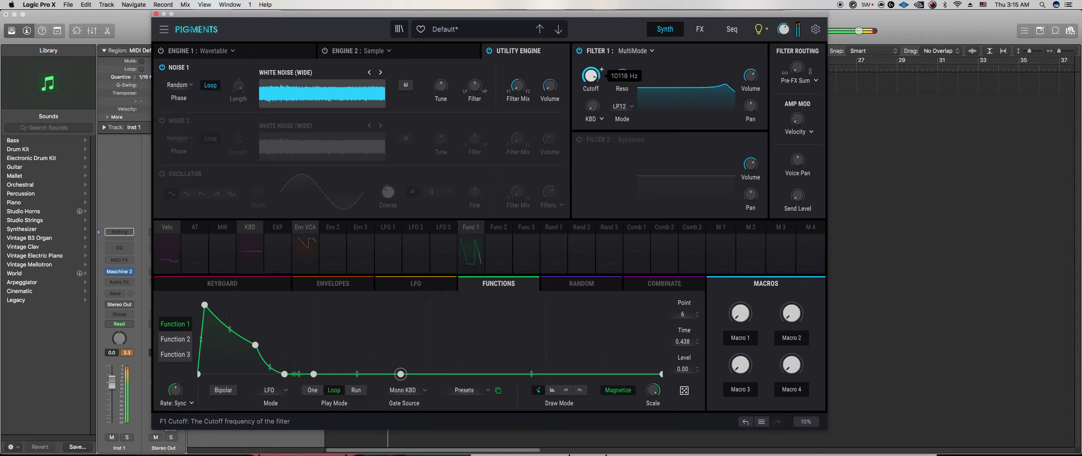
drag(621, 77, 592, 74)
Replace the FX A delay with a Param EQ, boost peak 3 by 5.80 dB at 11278 Hz, and lower its Q
click(702, 29)
click(472, 51)
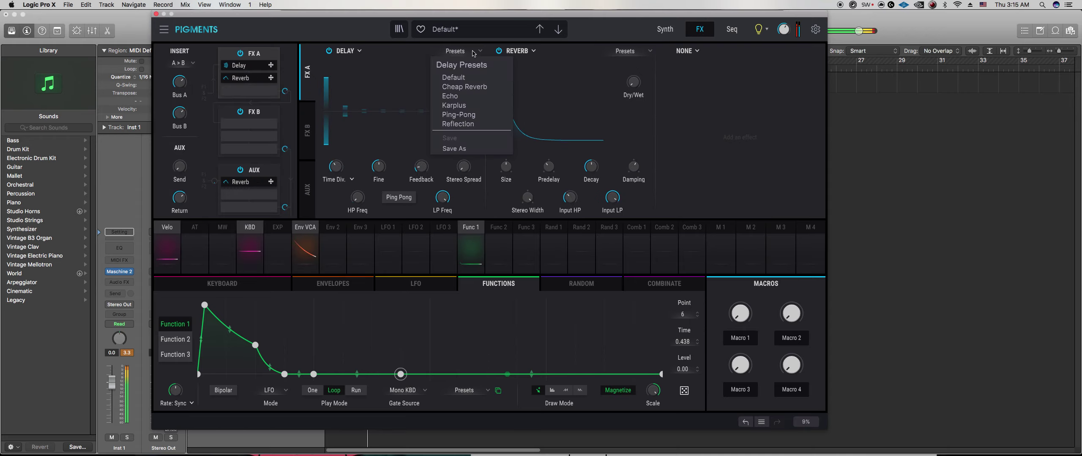
click(358, 52)
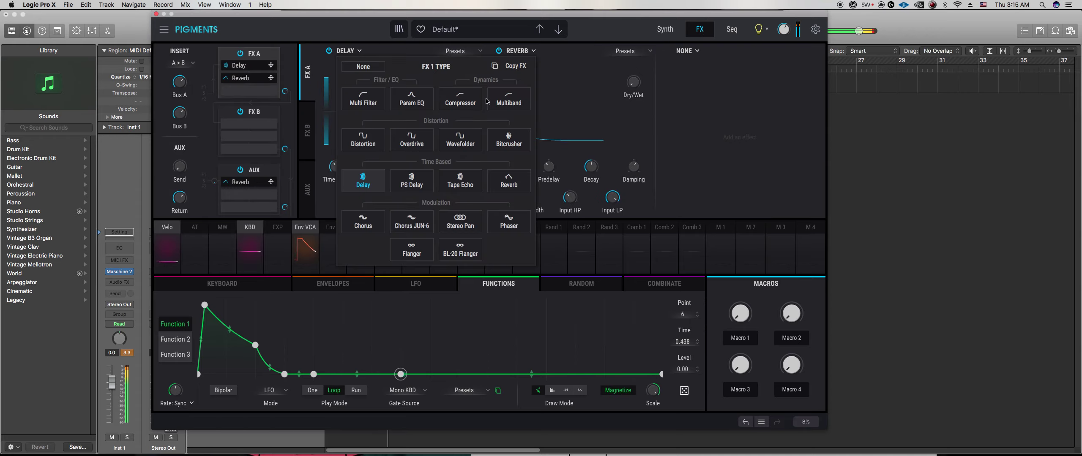
click(411, 99)
drag(447, 110, 464, 95)
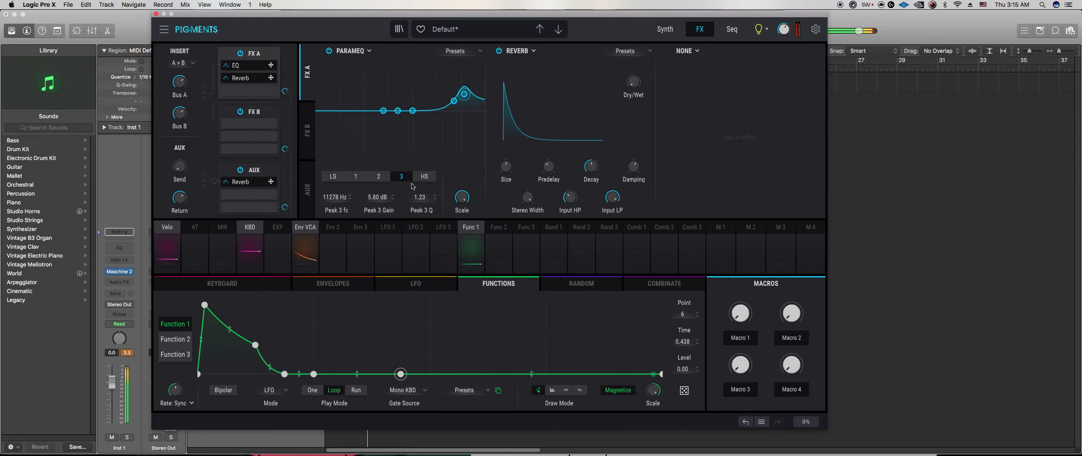
drag(420, 198, 419, 219)
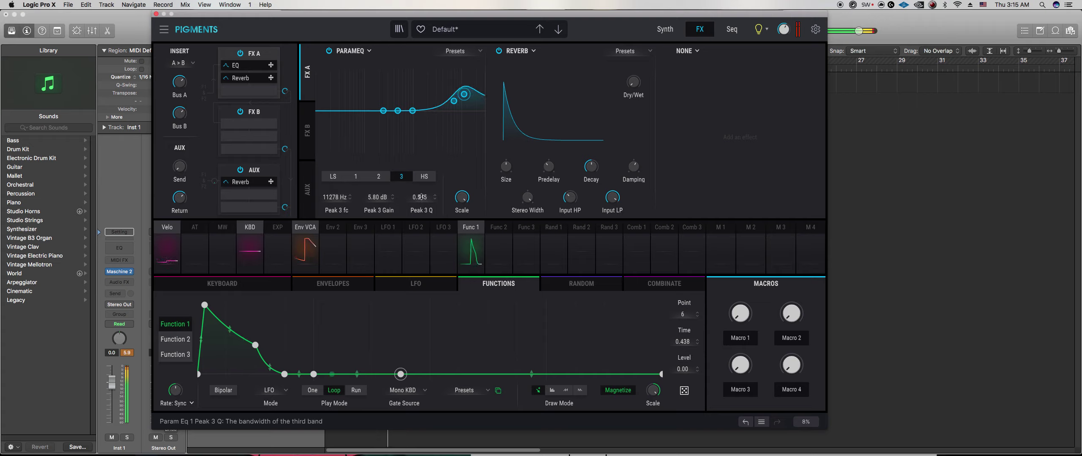
Shorten the release of Env VCA and close the Pigments window
click(664, 29)
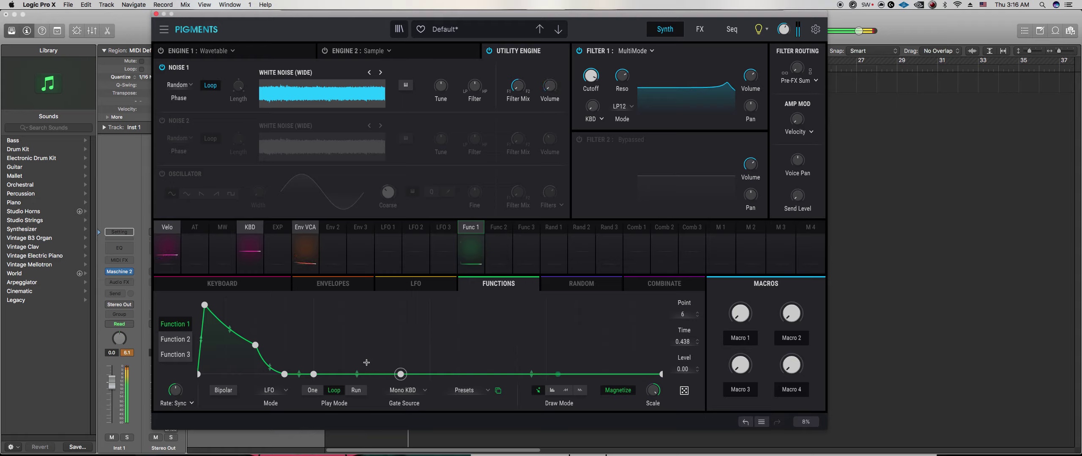
click(338, 285)
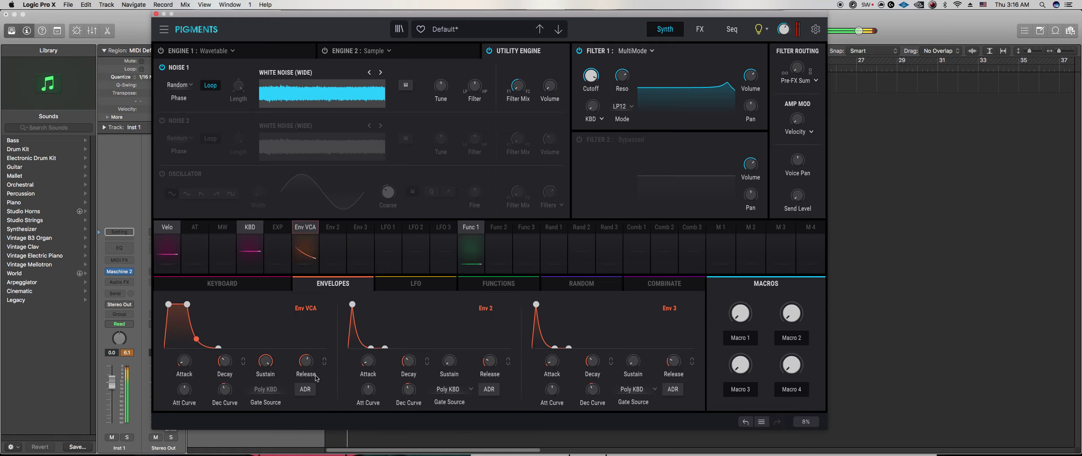
drag(306, 361, 306, 376)
click(156, 15)
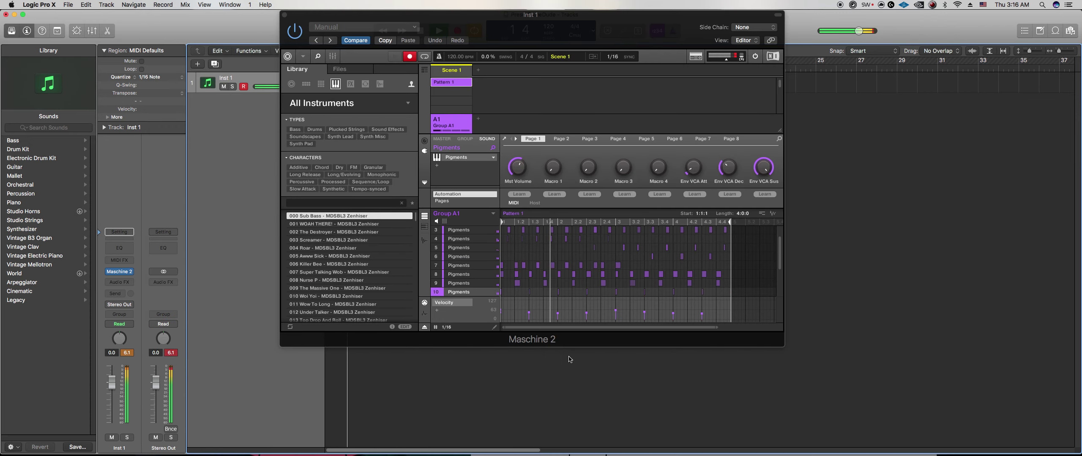
Select all of sound 10's notes in the pattern and nudge them slightly later
scroll(741, 277, down, 2)
drag(714, 283, 475, 287)
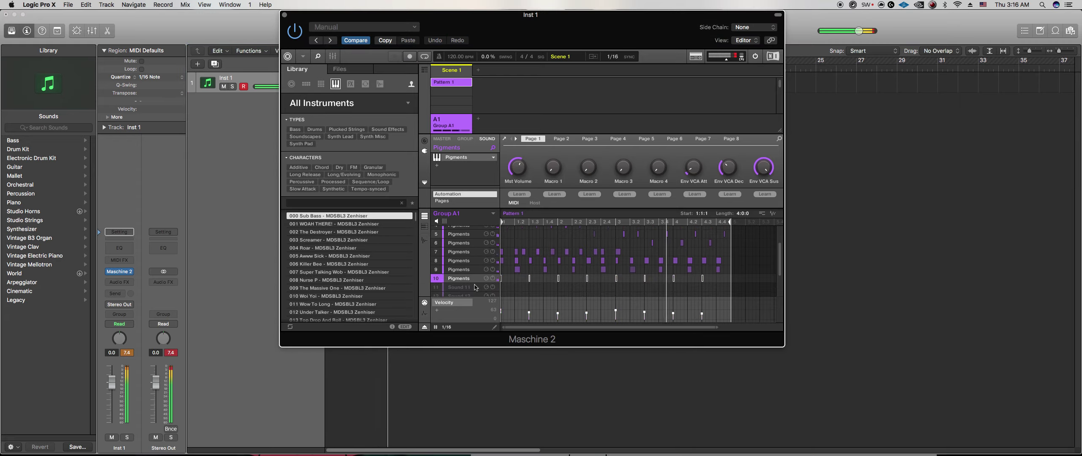
key(Right)
key(Right)
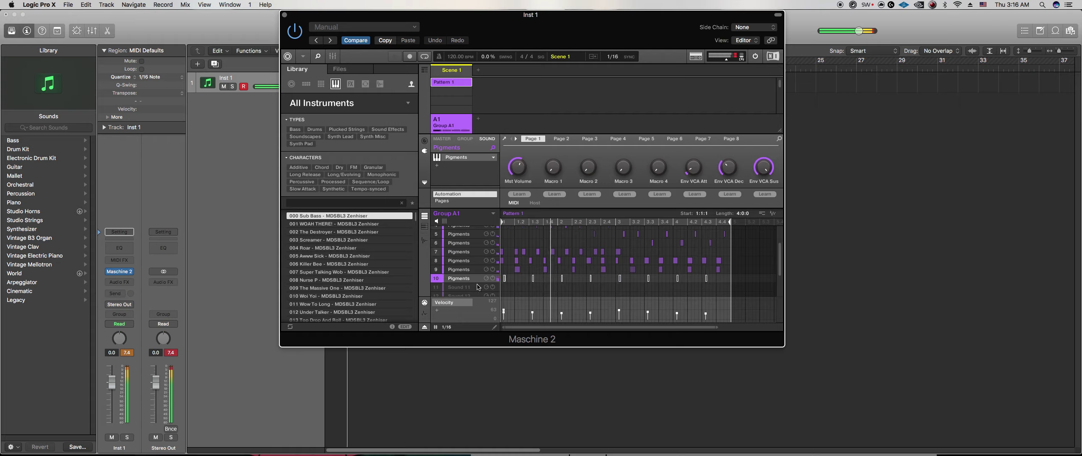
key(Right)
key(Right)
key(Right)
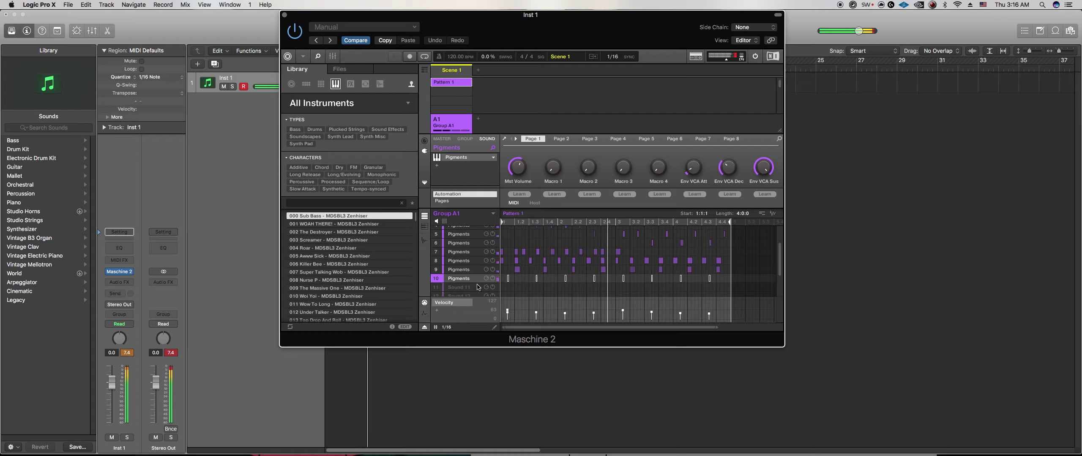
key(Right)
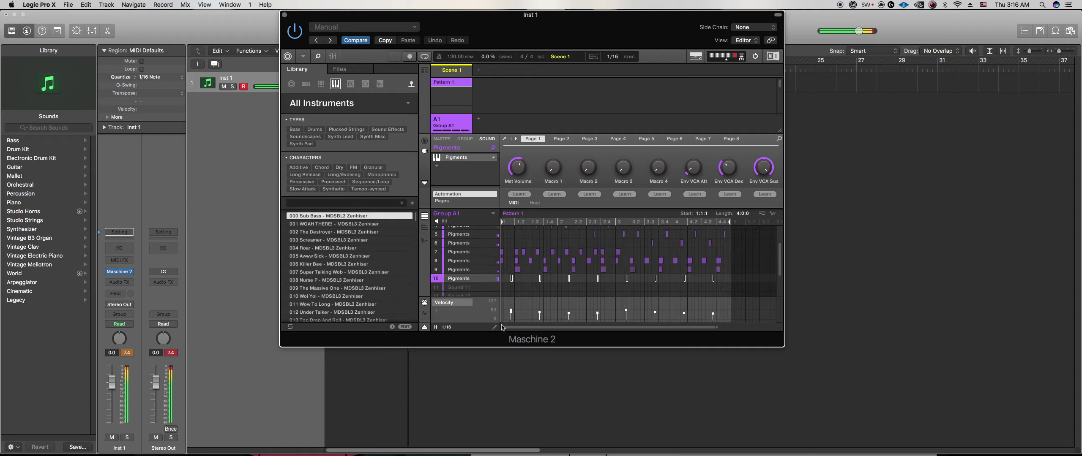
Reopen sound 10's Pigments and rebuild Function 1's second peak with a vertical rise and a falling point at time 0.347, level 0.756
click(504, 138)
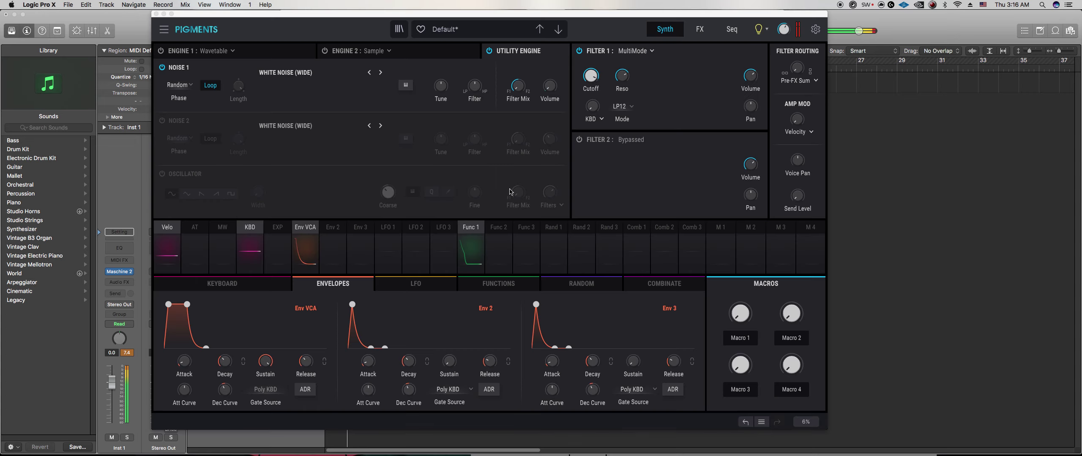
click(473, 287)
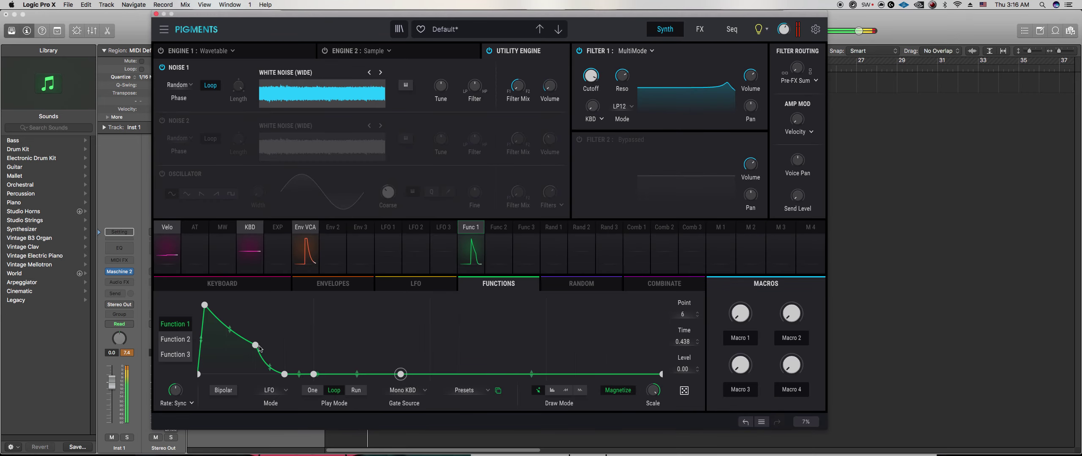
drag(291, 374, 313, 305)
right_click(286, 309)
click(352, 346)
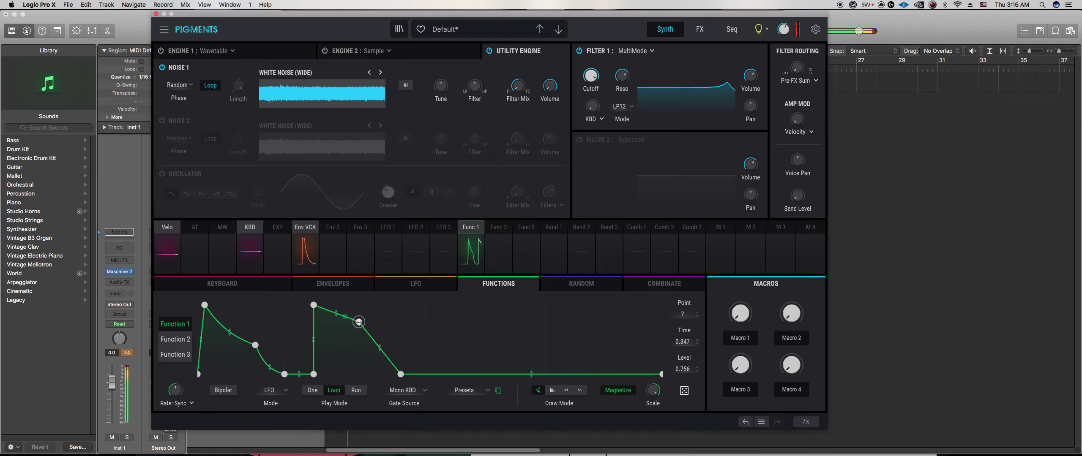
Set the release of Env VCA to about 413 ms
click(318, 287)
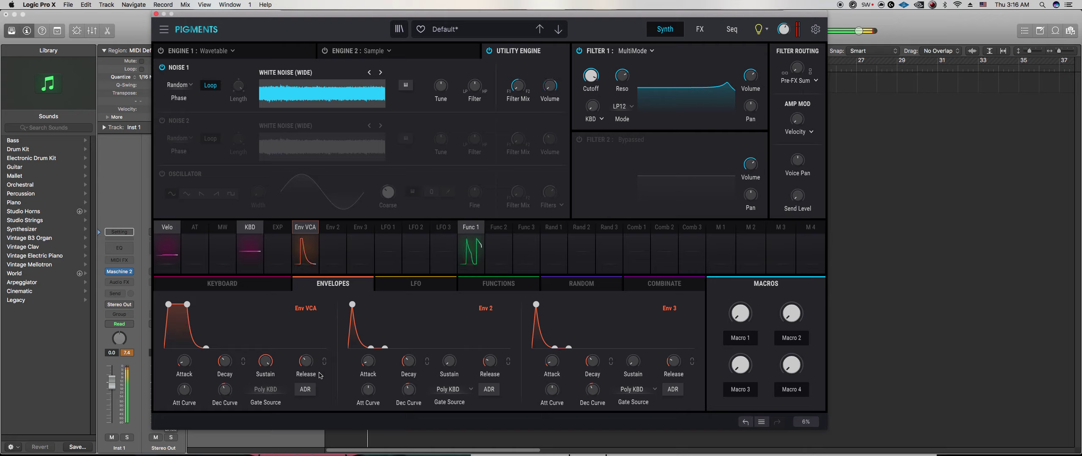
drag(316, 358, 316, 355)
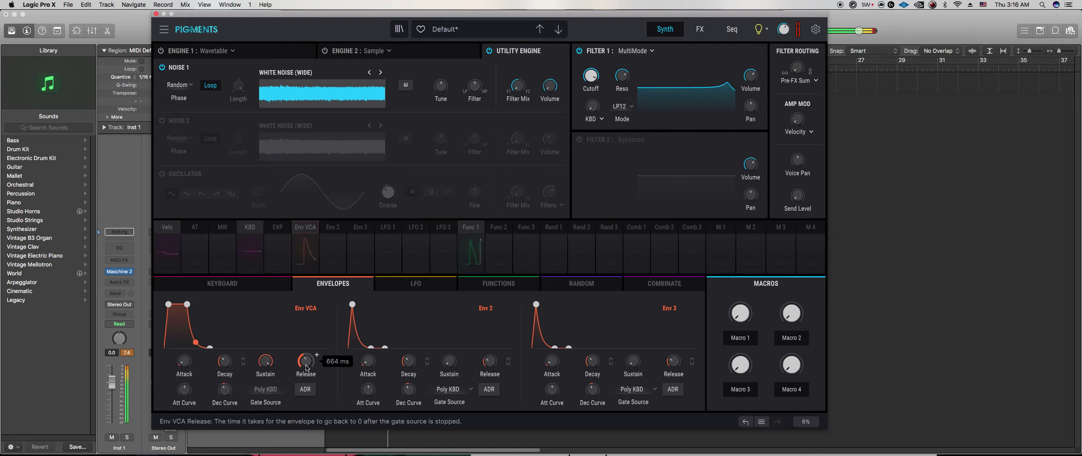
scroll(306, 368, down, 5)
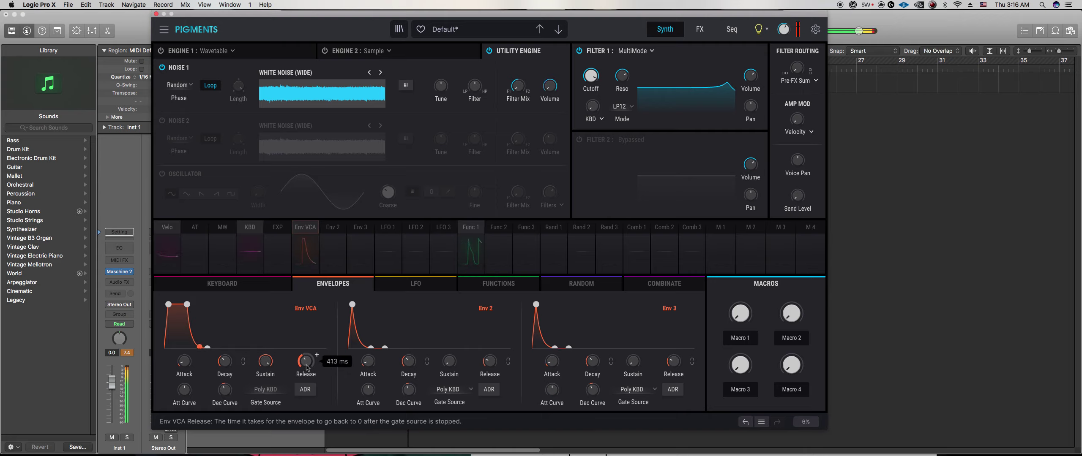
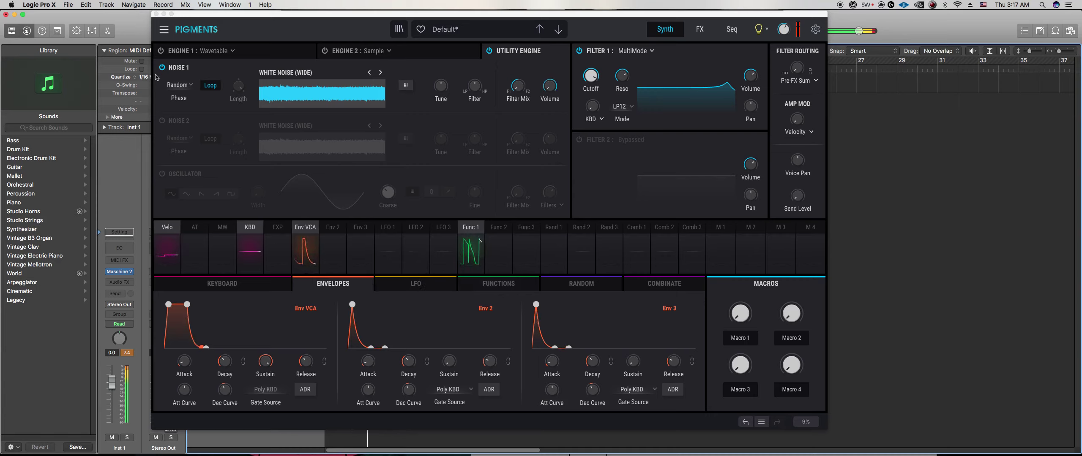
Enable Noise 2, load the Resonators High Cluster sample, and try its tuning and a higher volume
click(162, 121)
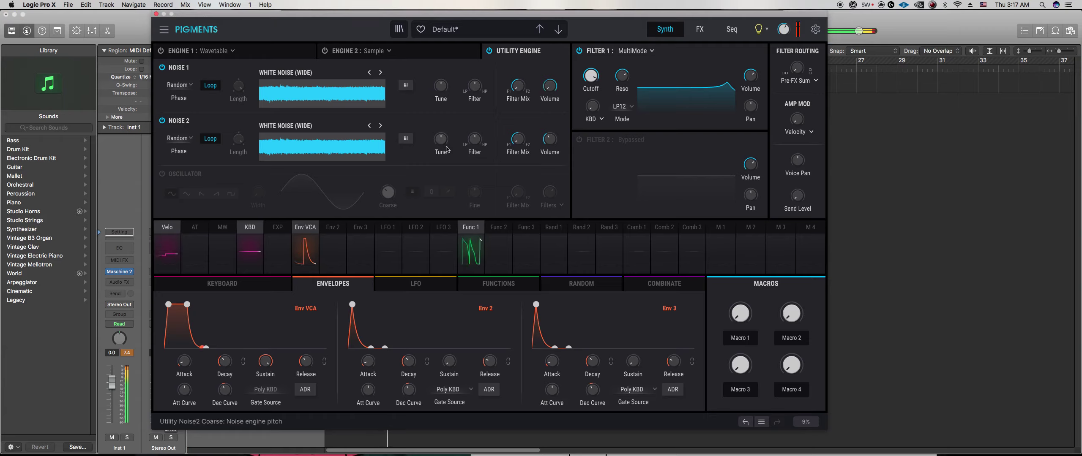
drag(440, 139, 439, 152)
click(380, 126)
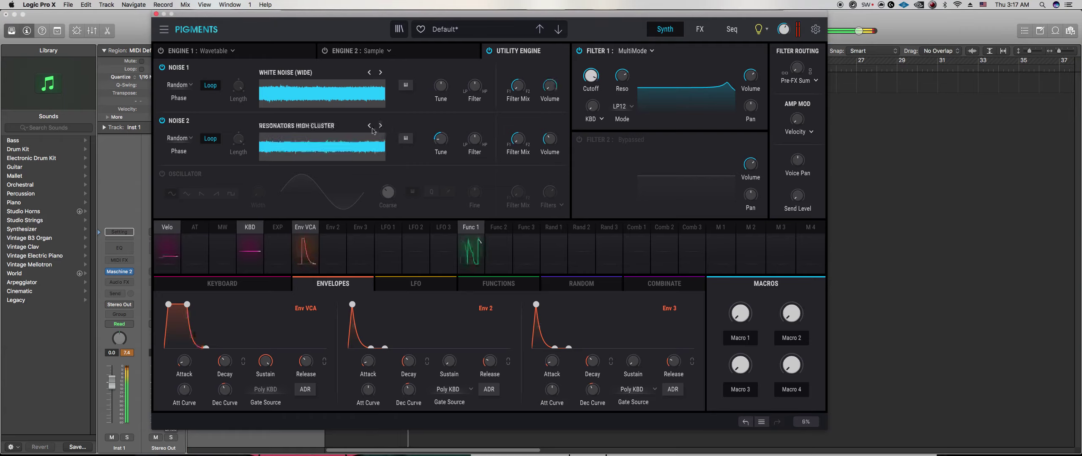
drag(549, 139, 549, 120)
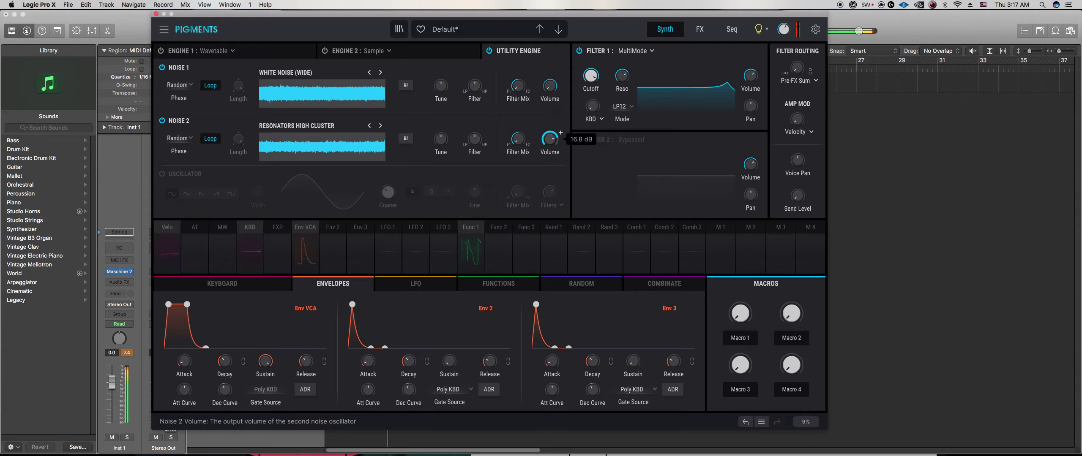
Shape Function 2 as a flat zero line with a vertical rise at time 0.625 and a ramp down to the end
click(491, 284)
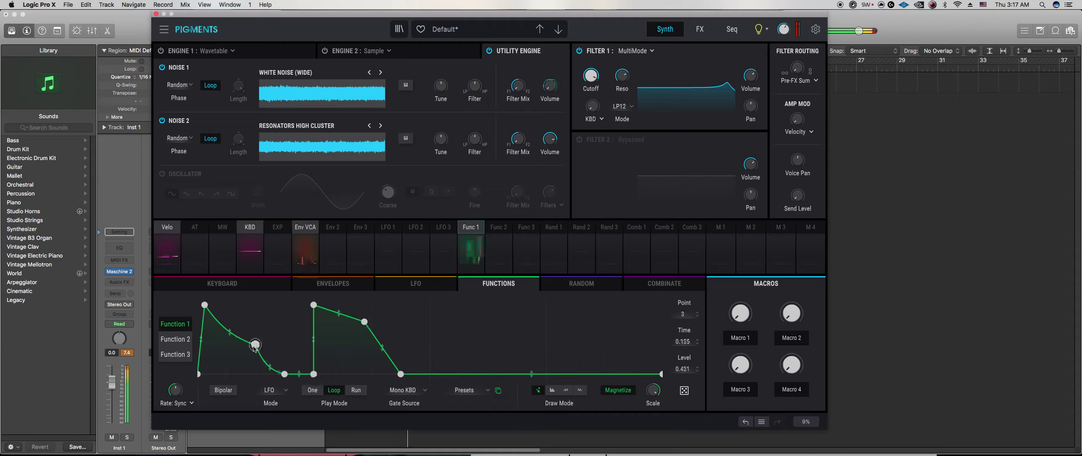
click(175, 342)
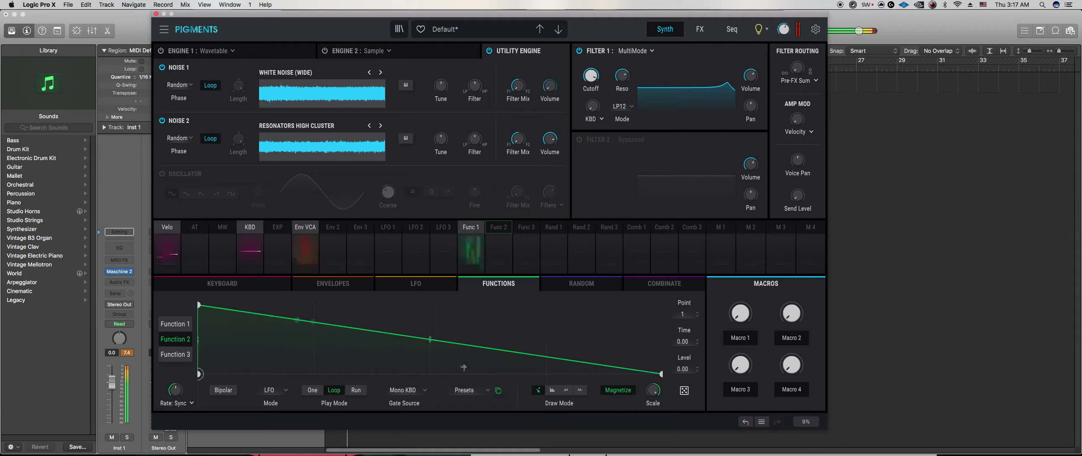
drag(198, 305, 206, 374)
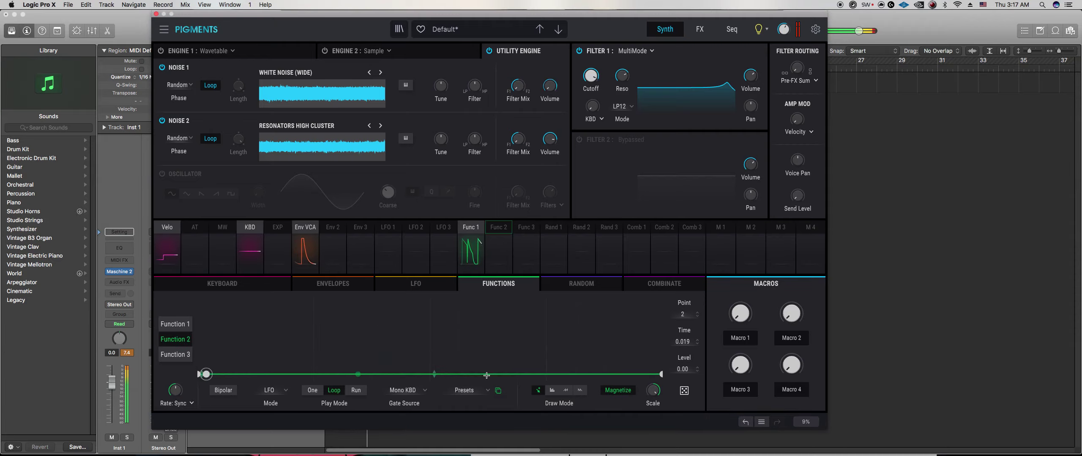
drag(506, 337, 488, 315)
drag(486, 368, 490, 385)
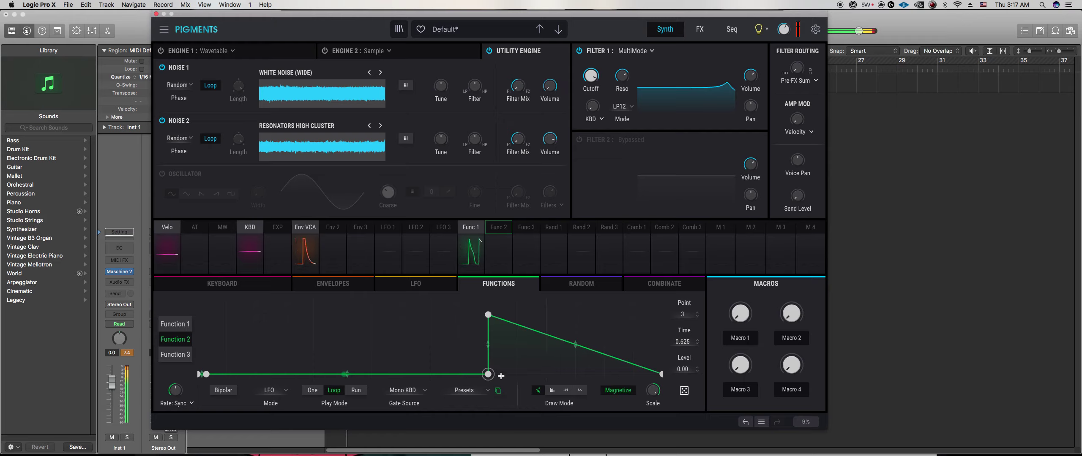
Turn Noise 2's volume fully down and modulate it with Function 2 at an amount of 1.00
drag(549, 139, 549, 186)
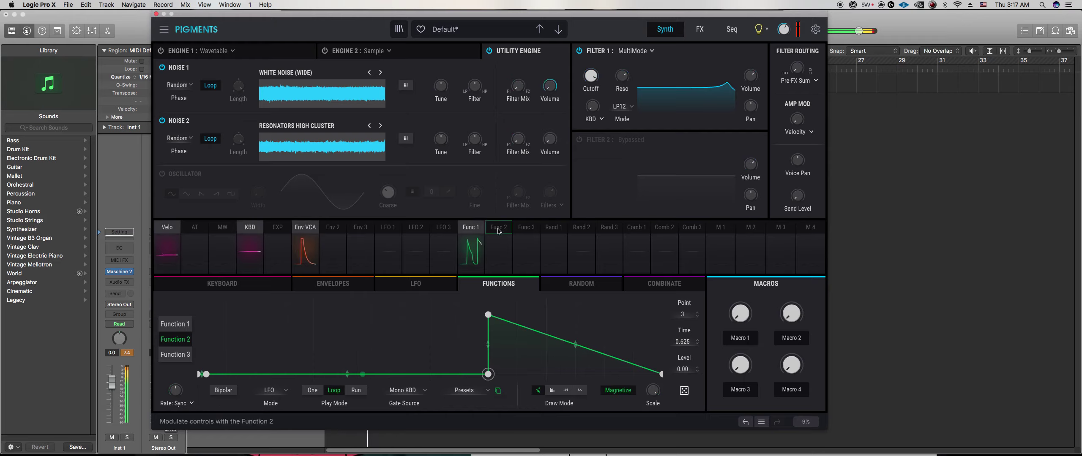
click(500, 228)
drag(549, 139, 549, 106)
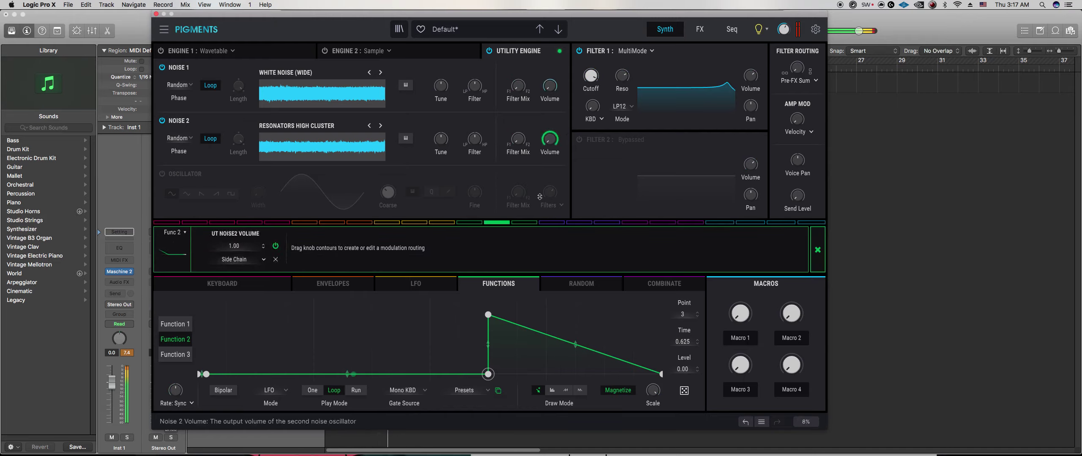
Move Function 2's peak to time 0.500, level 0.976, and bend its decay into a steep falling curve
drag(488, 374, 430, 372)
drag(488, 315, 429, 306)
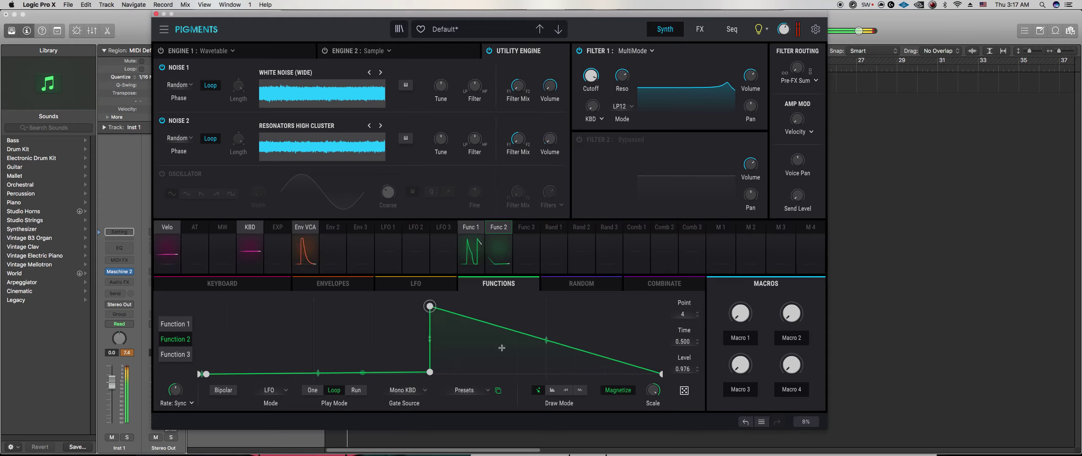
click(502, 227)
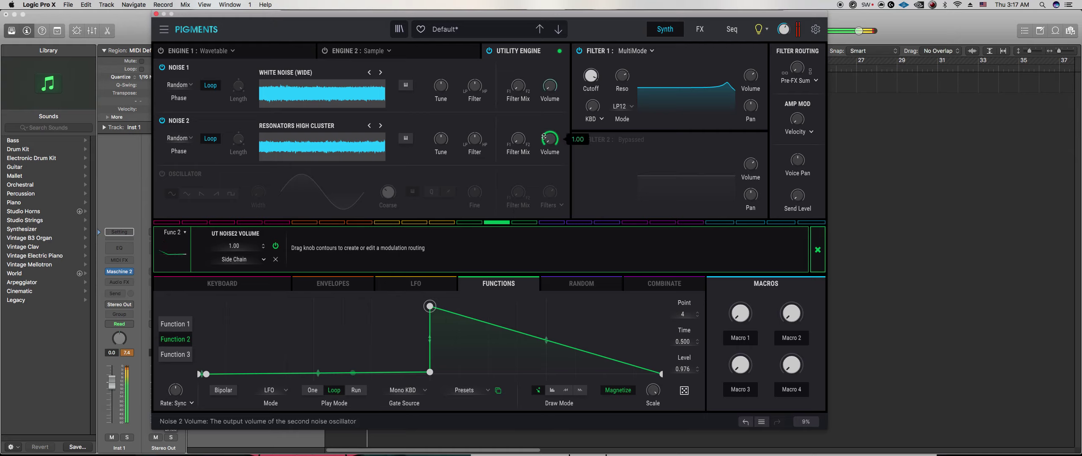
drag(546, 340, 546, 366)
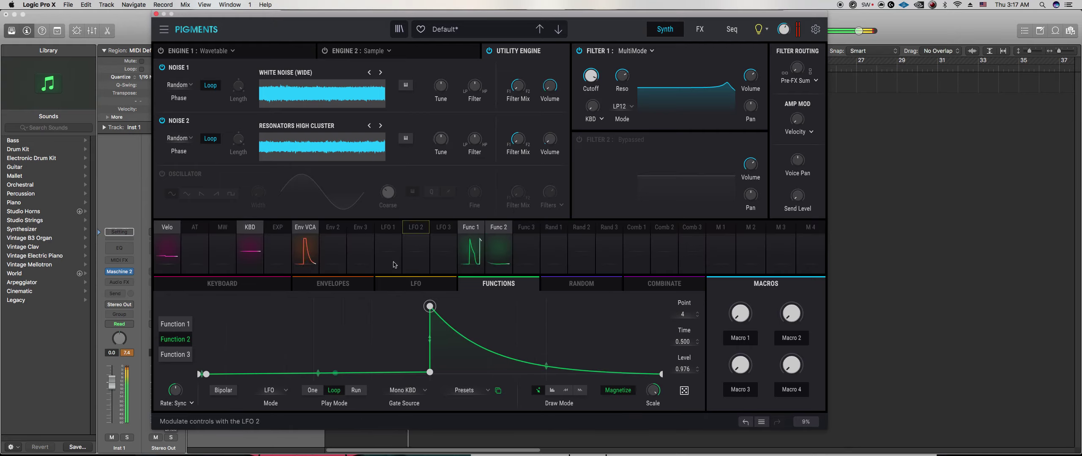
Lengthen the release of Env VCA to about 1.12 s and set Function 2's play mode to One
click(333, 283)
drag(310, 370, 307, 361)
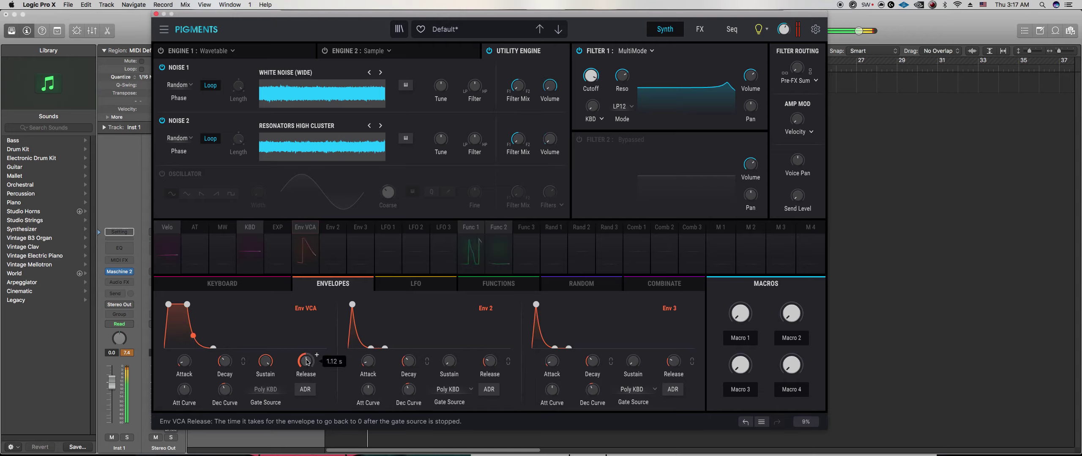
click(490, 285)
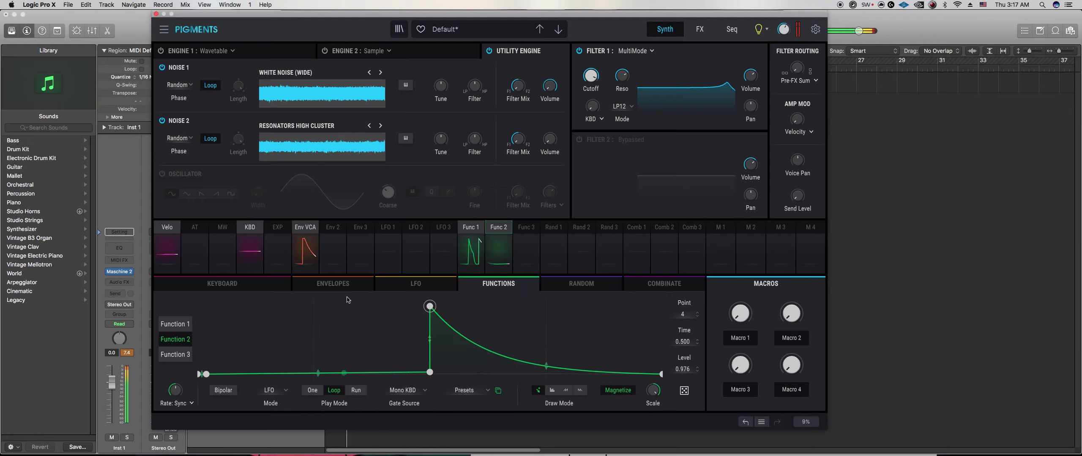
click(312, 391)
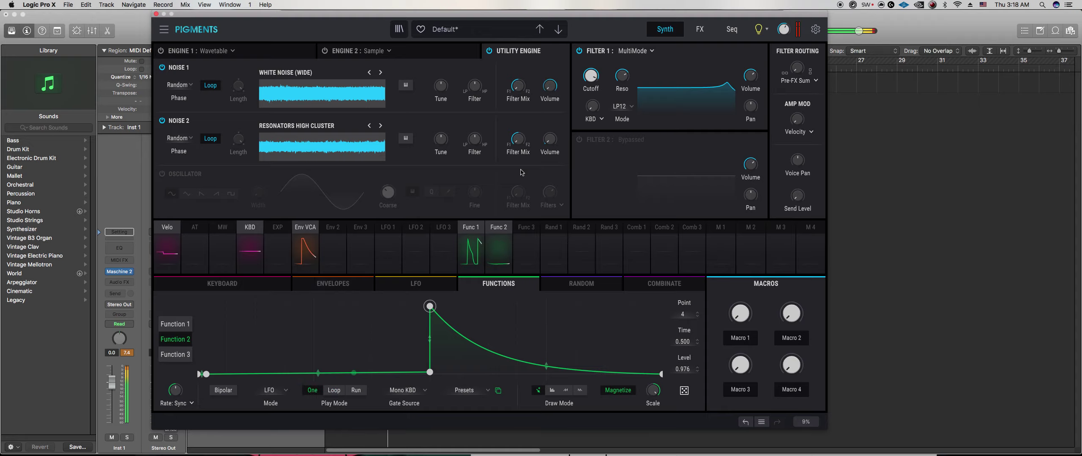
Set Function 1's play mode to One and lower its second hump, placing point 7 at time 0.361, level 0.396
click(467, 233)
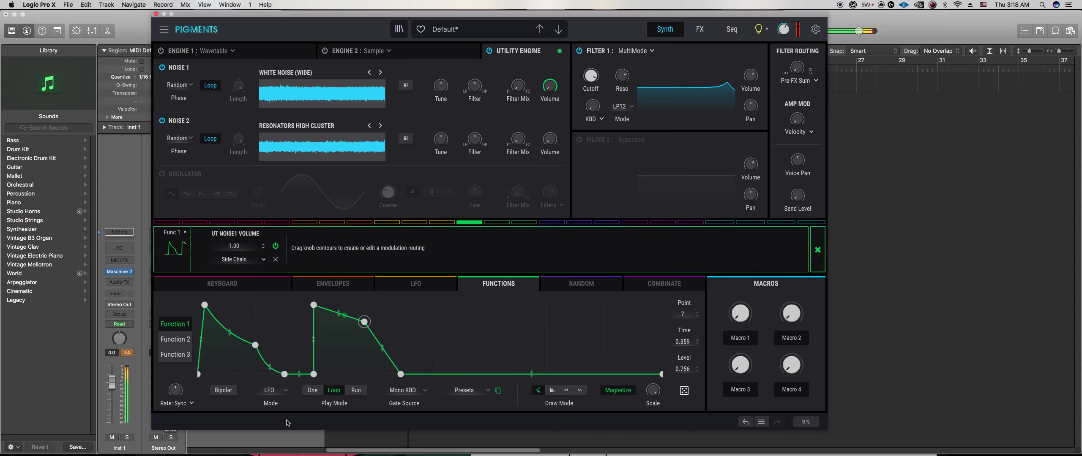
click(309, 391)
drag(313, 306, 368, 352)
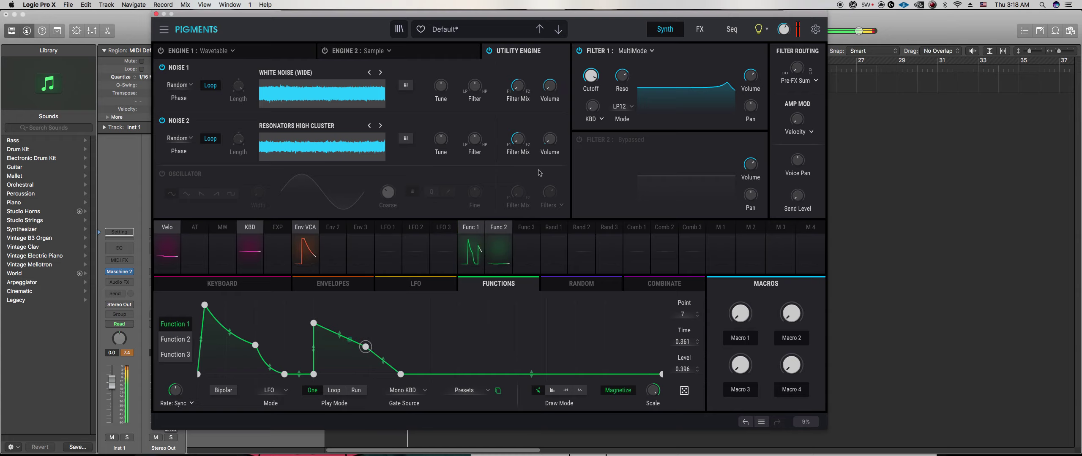
Lengthen the release of Env VCA to about 6.22 s
click(340, 288)
mouse_move(314, 363)
mouse_down()
mouse_move(313, 344)
mouse_move(311, 357)
mouse_up()
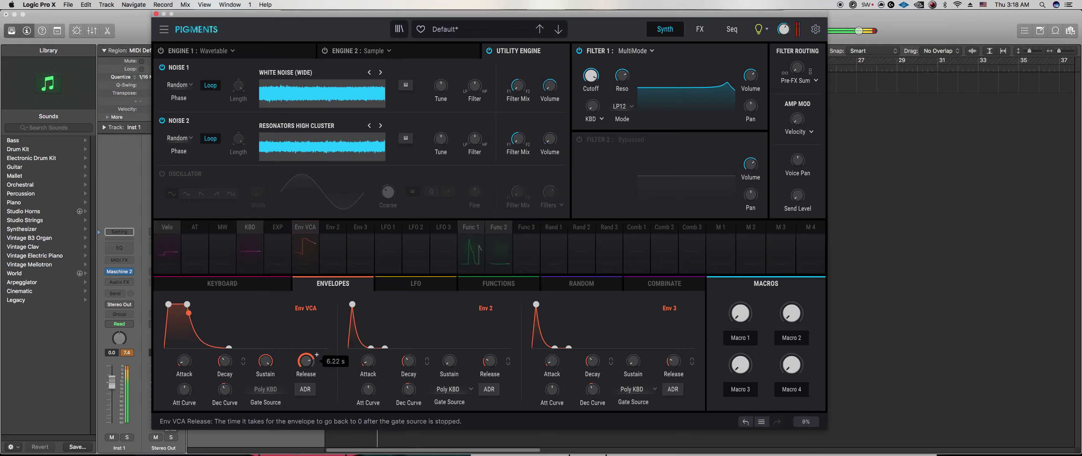
Reshape Function 2 into a straight-sided triangle that peaks at time 0.500, level 0.829
click(510, 291)
click(175, 339)
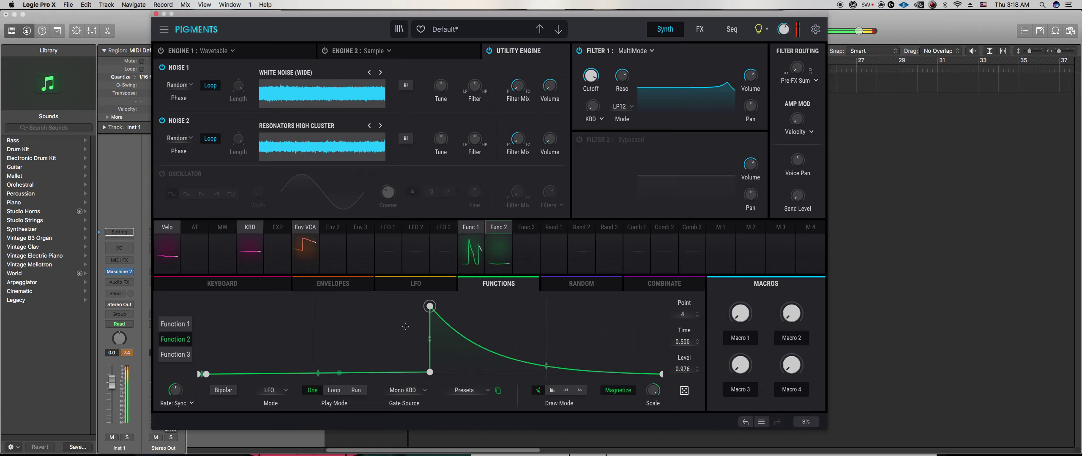
click(400, 375)
drag(429, 306, 371, 305)
drag(428, 334, 495, 374)
drag(371, 305, 378, 366)
drag(430, 328, 430, 317)
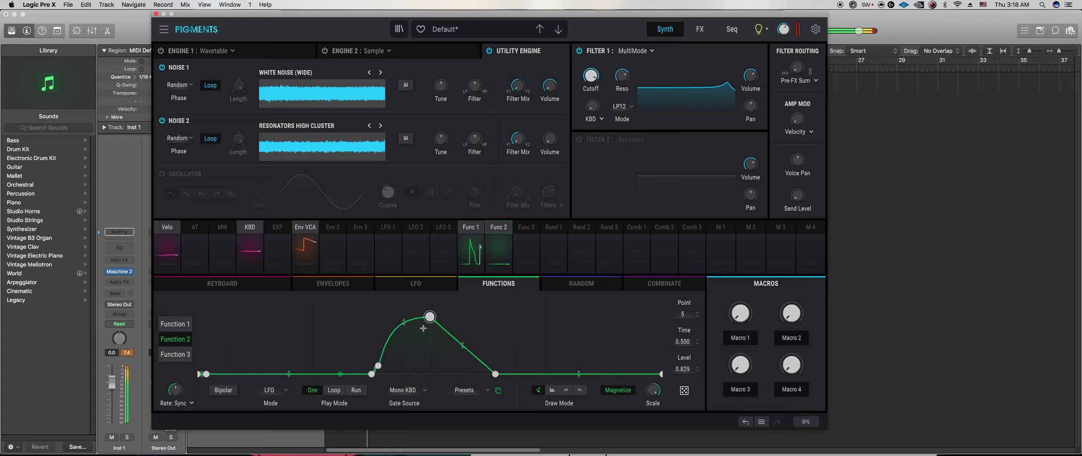
right_click(378, 366)
Enable keyboard tracking for Noise 2 and change its sample to Noise Carrier
click(404, 140)
click(370, 127)
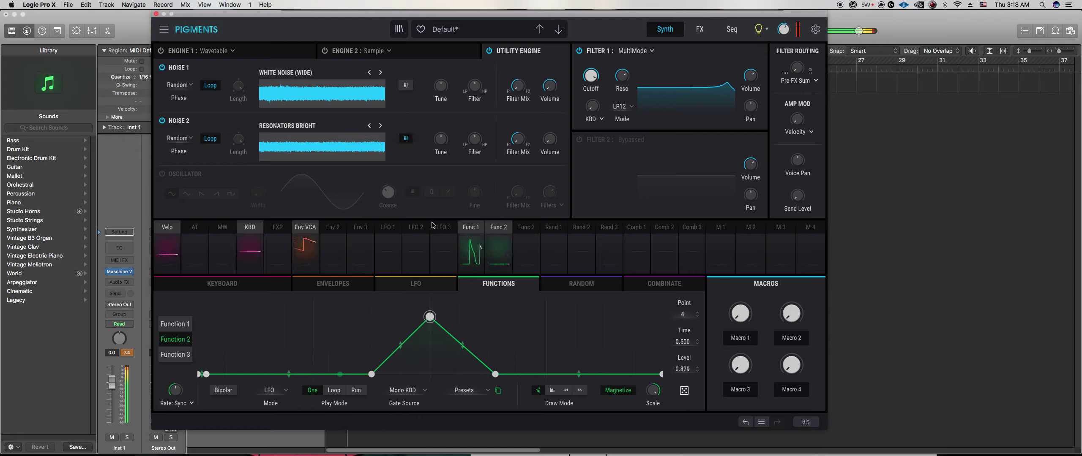
click(370, 127)
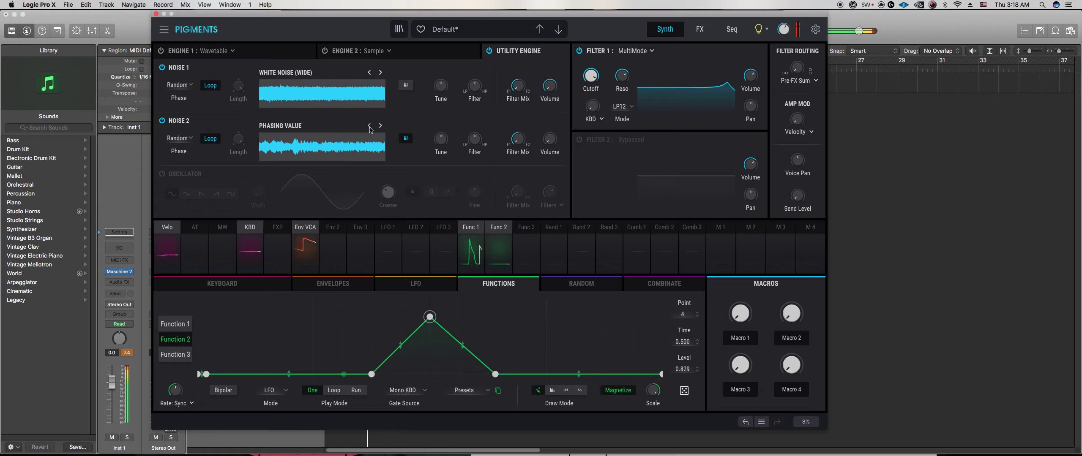
click(368, 127)
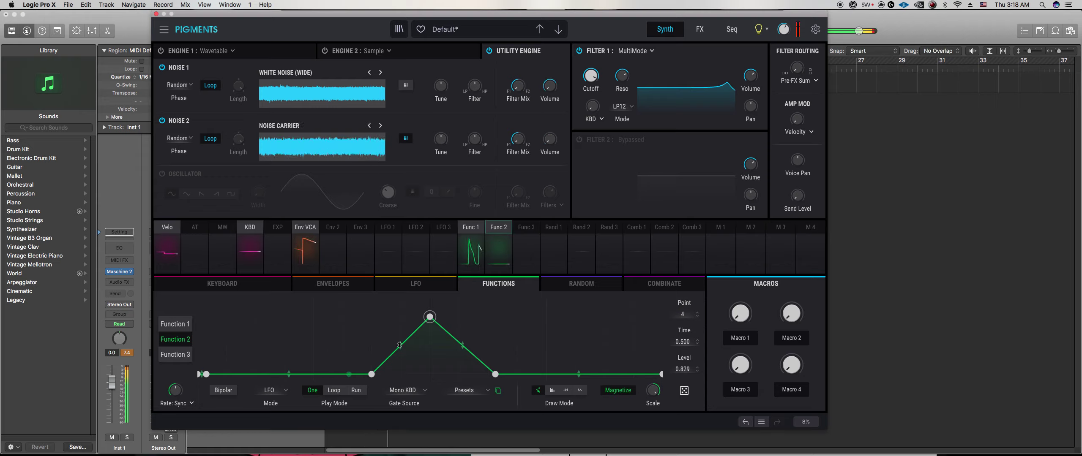
Give Function 2 a vertical rise at time 0.500 to level 0.988 and a two-segment fall reaching zero at time 0.688
drag(372, 375, 488, 342)
click(495, 374)
drag(495, 374, 516, 375)
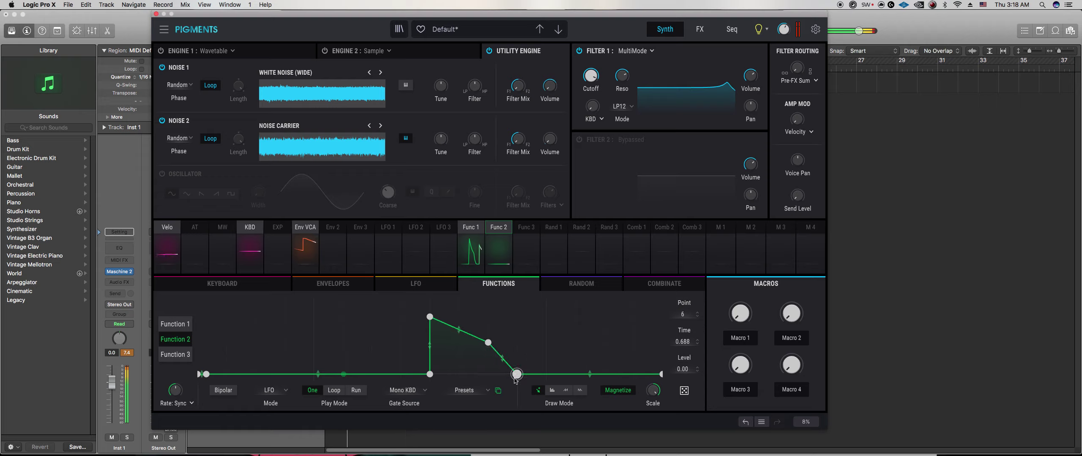
drag(429, 317, 430, 305)
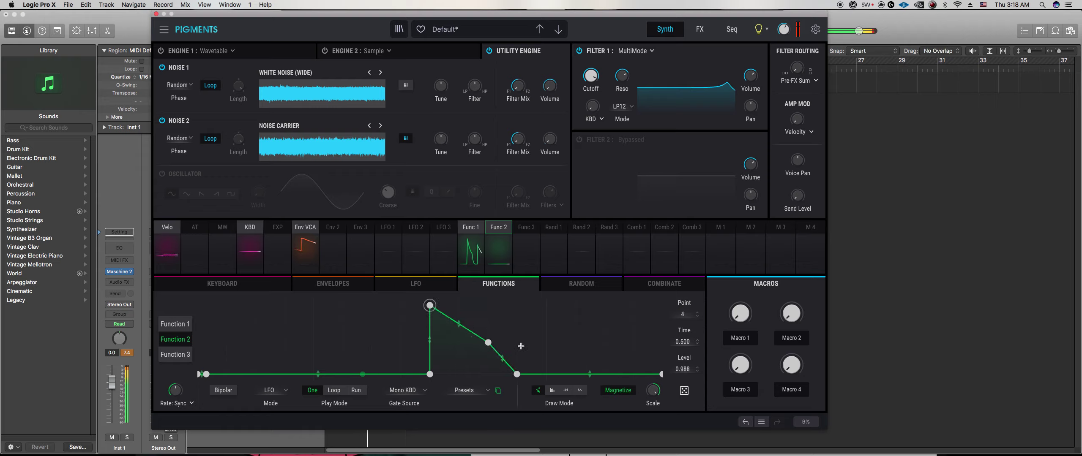
Add a smaller spike to Function 2 at time 0.375, level 0.671, decaying to zero at the main peak's start
drag(396, 333, 397, 365)
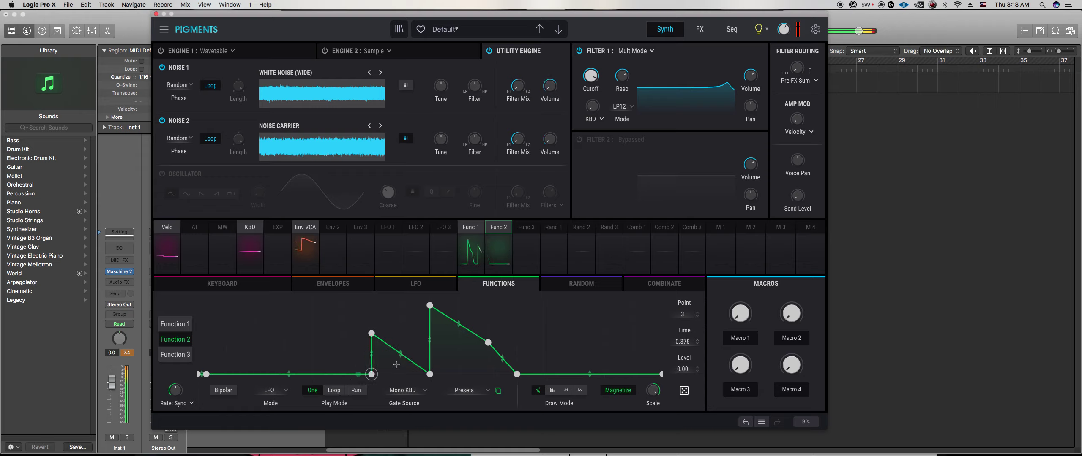
click(371, 333)
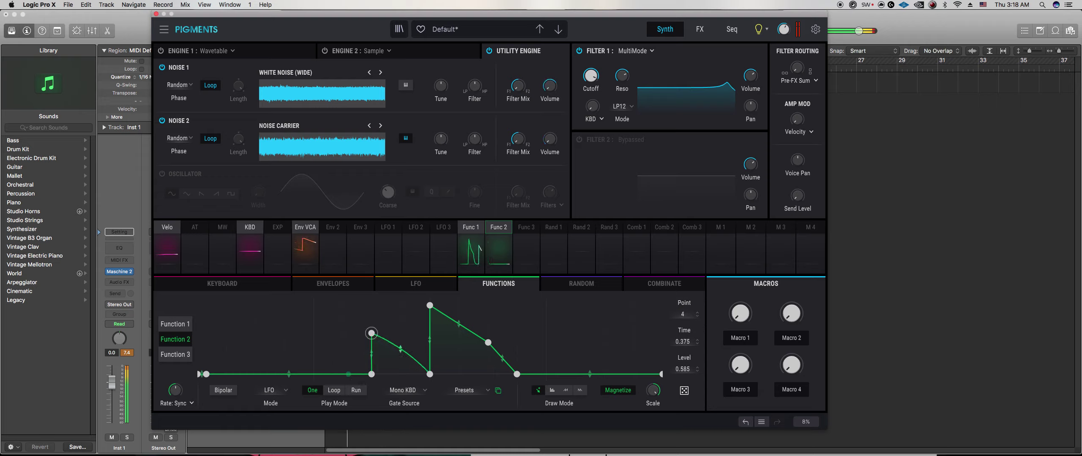
drag(372, 334, 369, 330)
Stretch the main peak's decay to reach zero three quarters along Function 2, and bend the smaller spike's decay into a steep falling curve
drag(543, 344, 517, 316)
drag(573, 337, 581, 380)
drag(517, 316, 545, 316)
drag(517, 376, 558, 383)
double_click(575, 374)
double_click(545, 317)
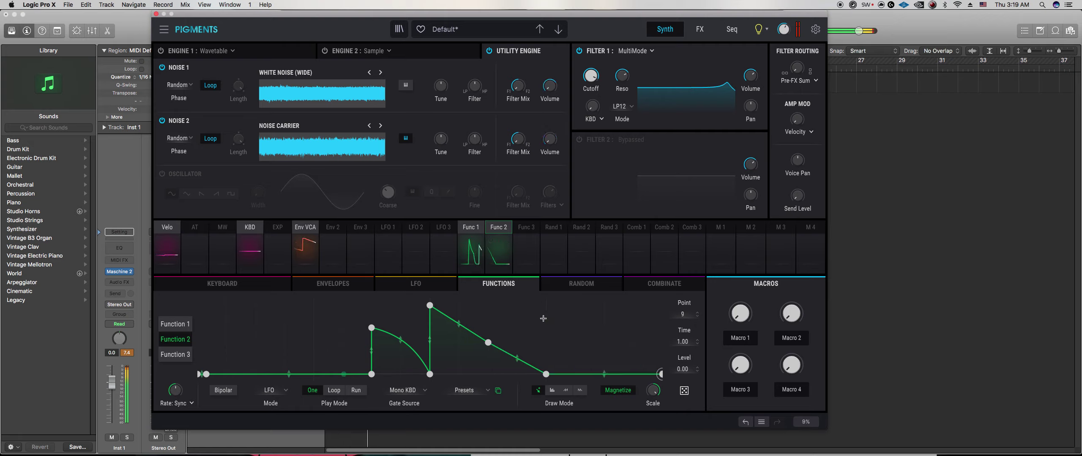
drag(400, 340, 400, 346)
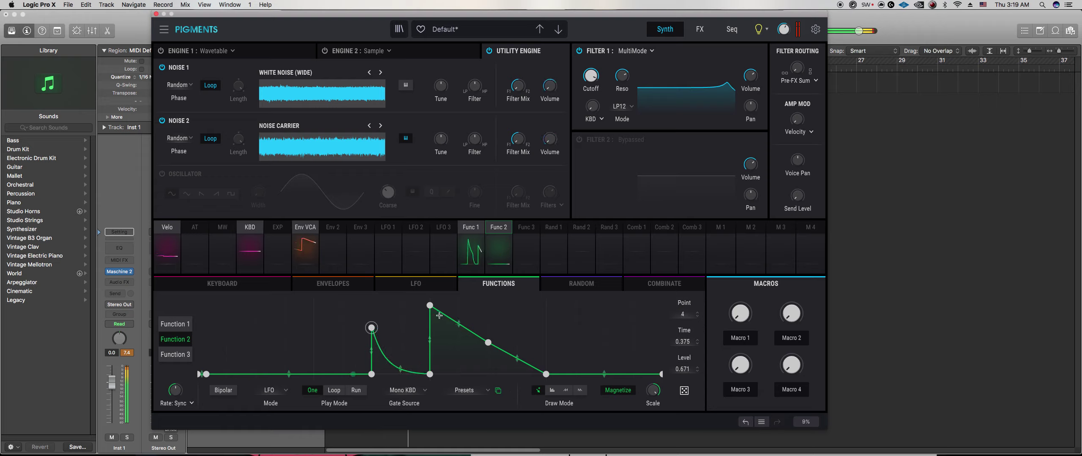
Audition other samples for Noise 2, raise its tuning to about 12.67 semitones, and settle on Filter Bank
click(369, 126)
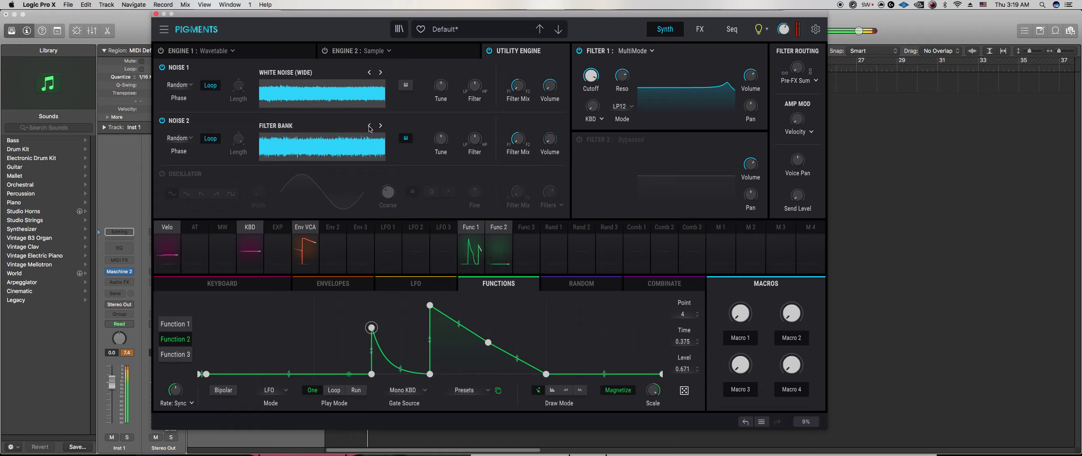
click(369, 126)
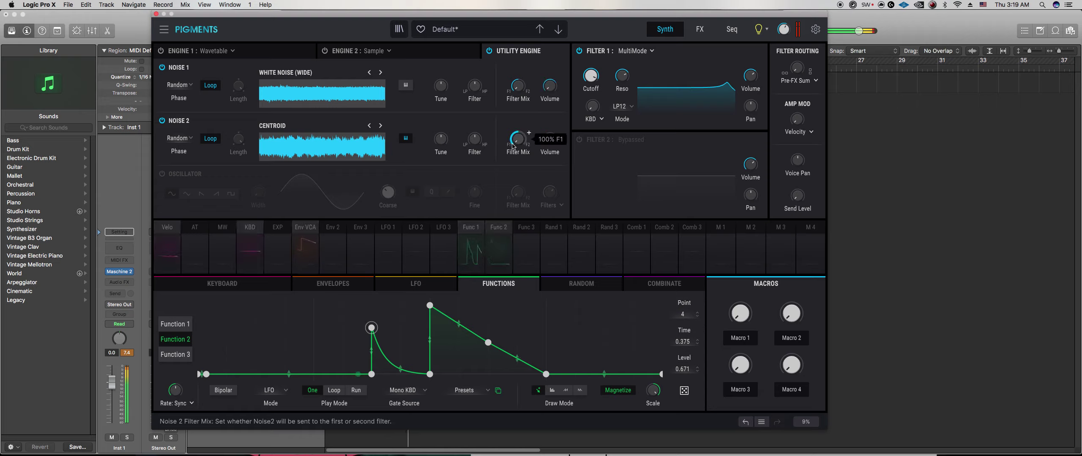
click(380, 126)
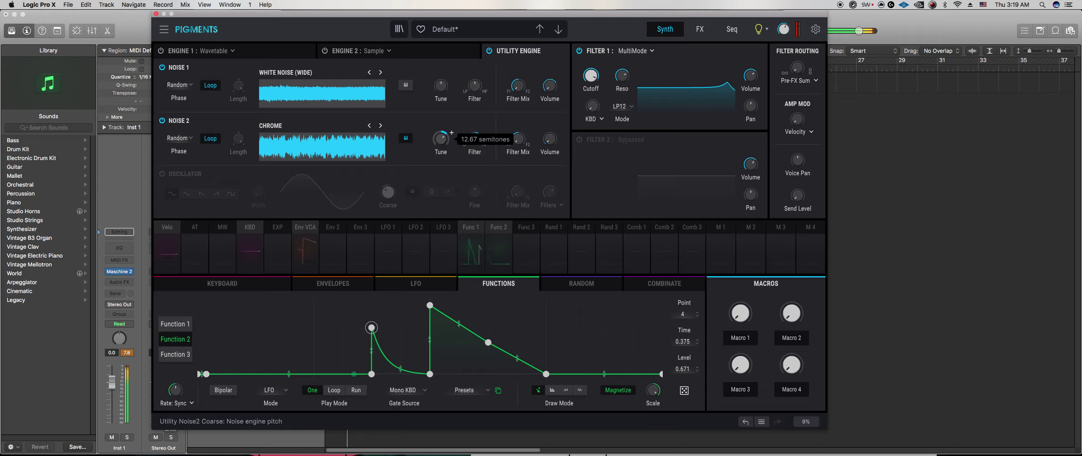
click(380, 126)
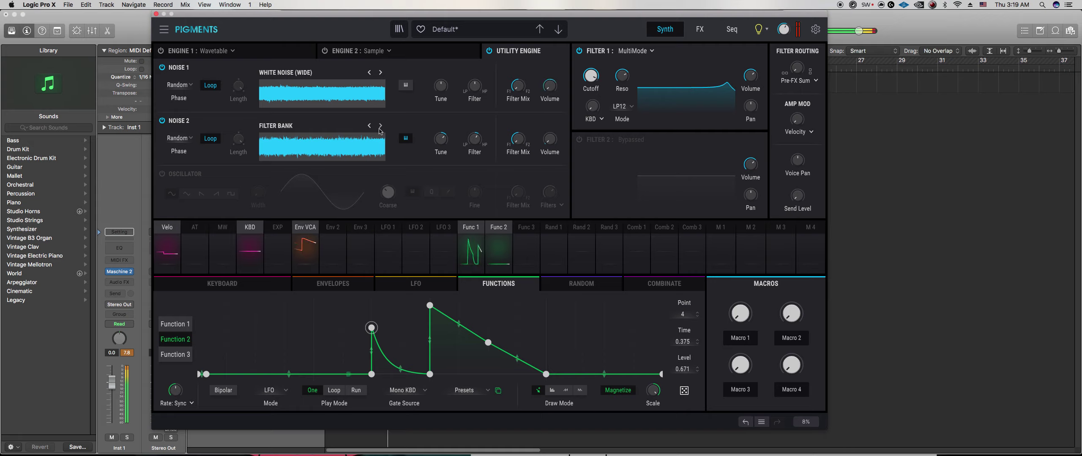
Replace Function 2's spike at time 0.375 with an early hump with a curved decay, and raise the end level to 0.652
double_click(372, 334)
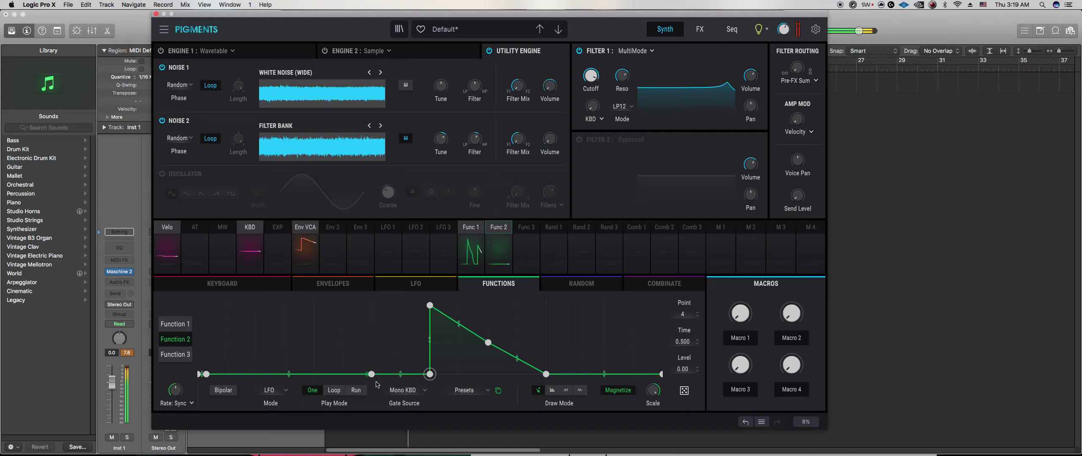
double_click(328, 330)
drag(327, 331, 318, 328)
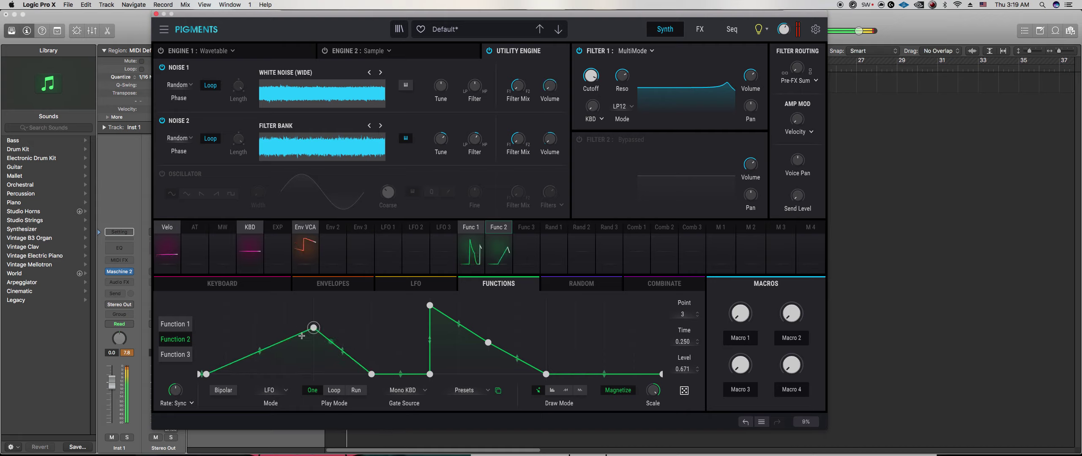
drag(307, 331, 254, 333)
drag(312, 350, 425, 381)
drag(662, 374, 664, 330)
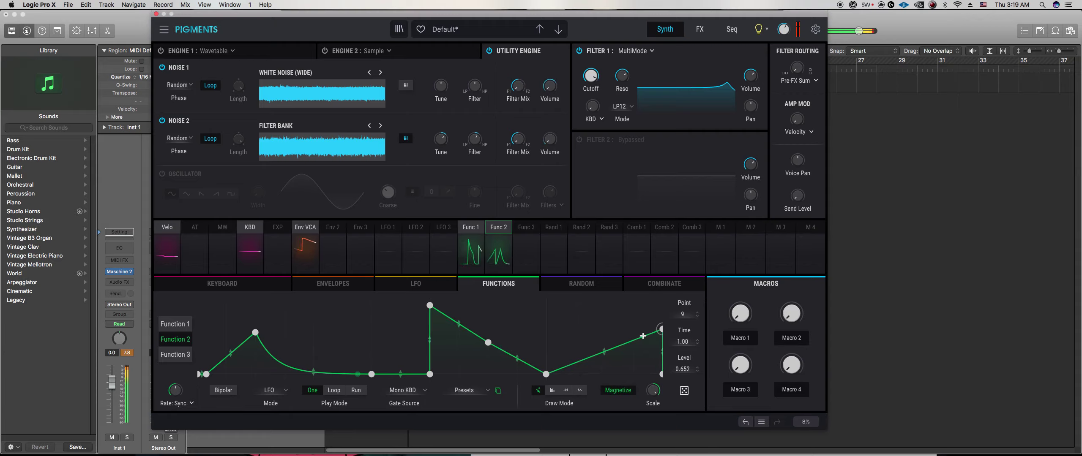
Flatten Function 2 around its main peak: delete the early hump, add a zero-level point at time 0.875, and zero the start and end
double_click(253, 332)
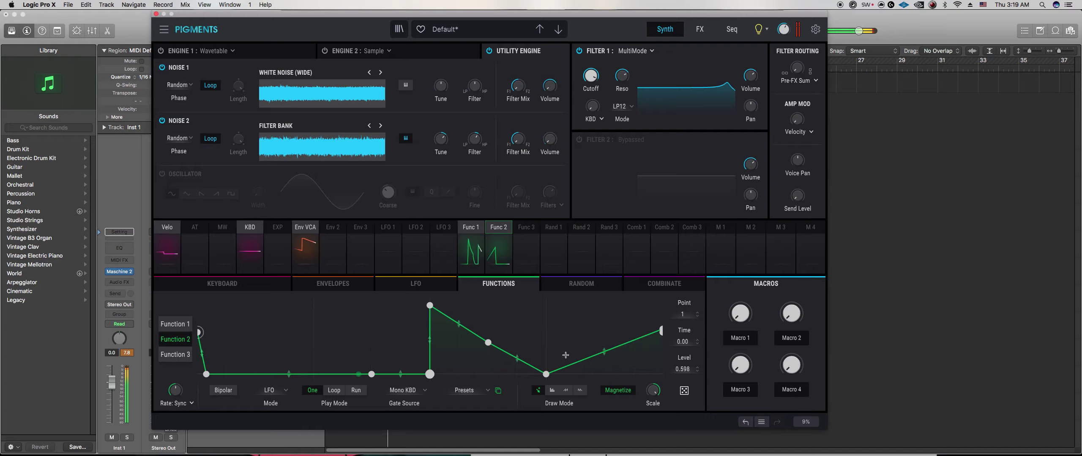
double_click(600, 352)
drag(600, 352, 601, 382)
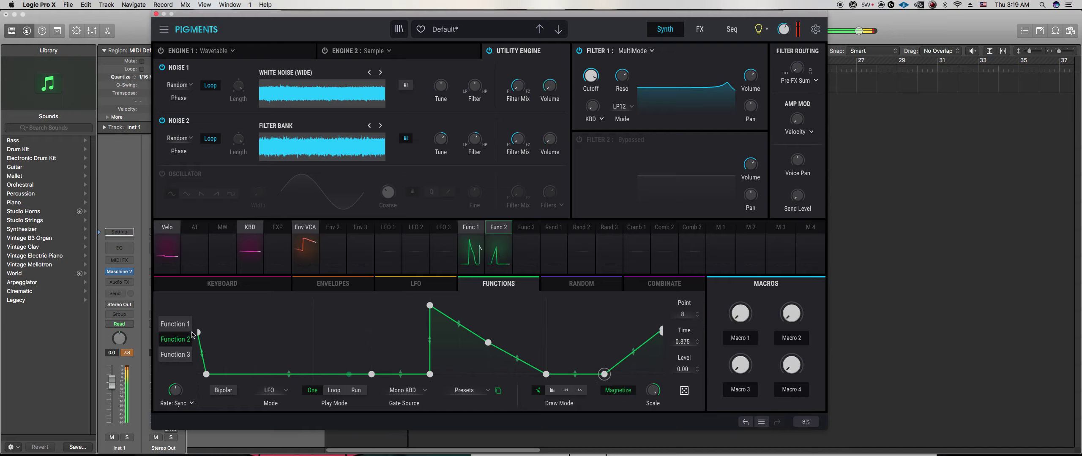
mouse_move(205, 375)
mouse_down()
mouse_move(229, 326)
mouse_move(254, 380)
mouse_move(226, 381)
mouse_up()
click(226, 326)
double_click(226, 324)
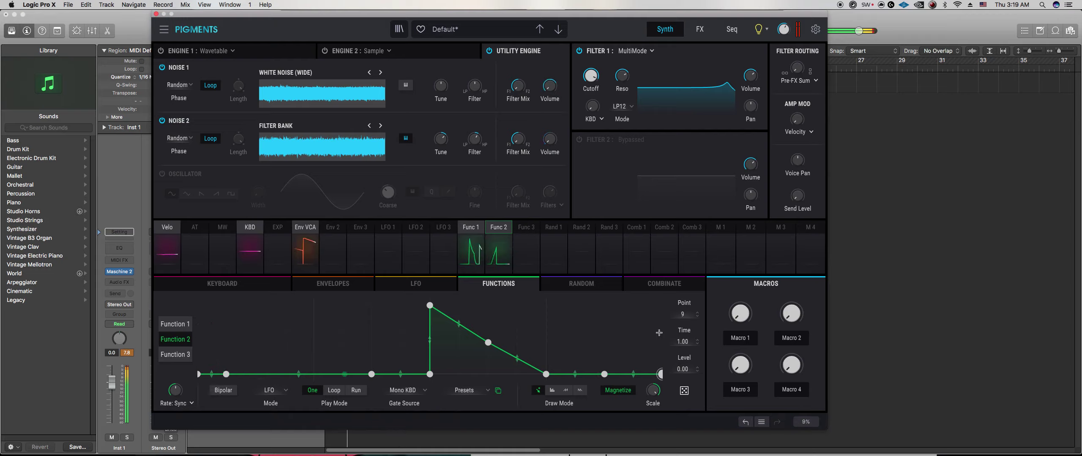
Add a low, slowly rising hump to Function 2 that peaks shortly before time 0.375
double_click(359, 360)
drag(360, 360, 345, 342)
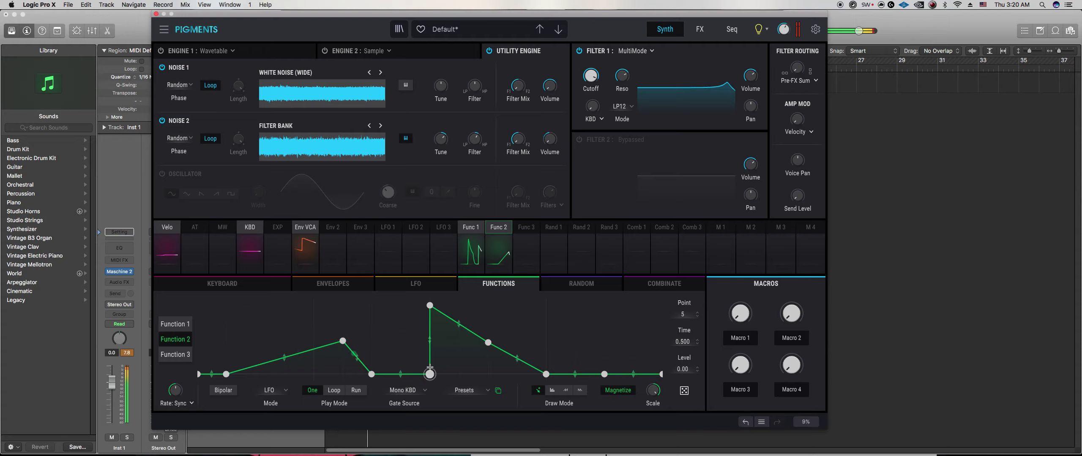
Try a spike in Function 2 at time 0.375, level 0.671, with an extra point at time 0.438, level 0.500
drag(393, 345, 371, 327)
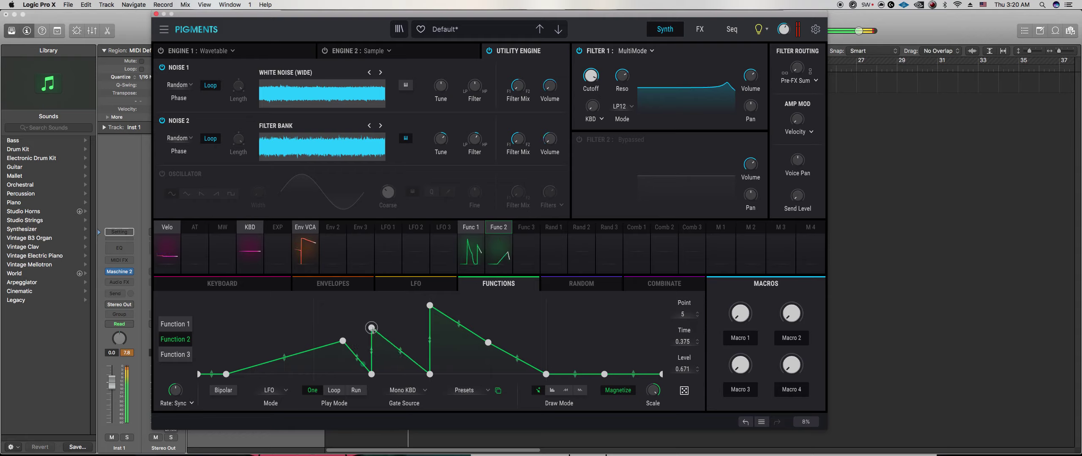
double_click(400, 339)
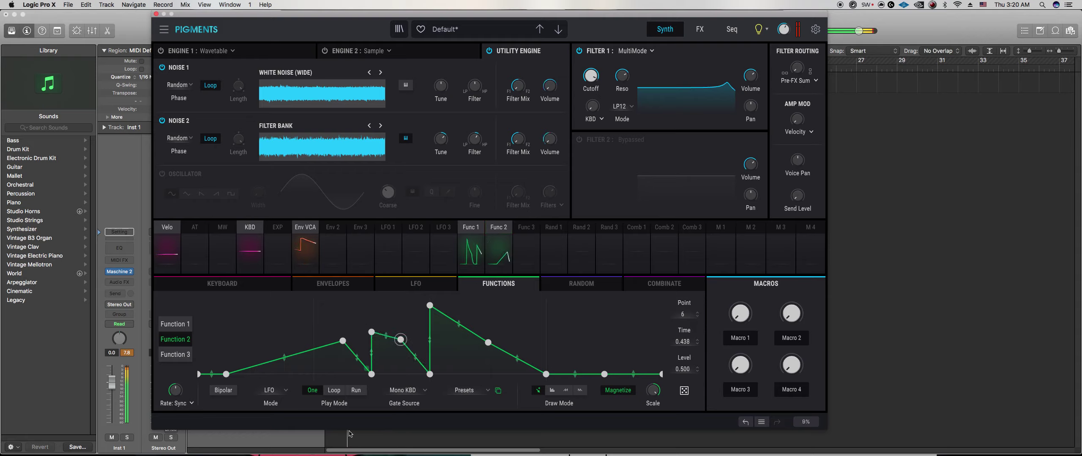
double_click(372, 332)
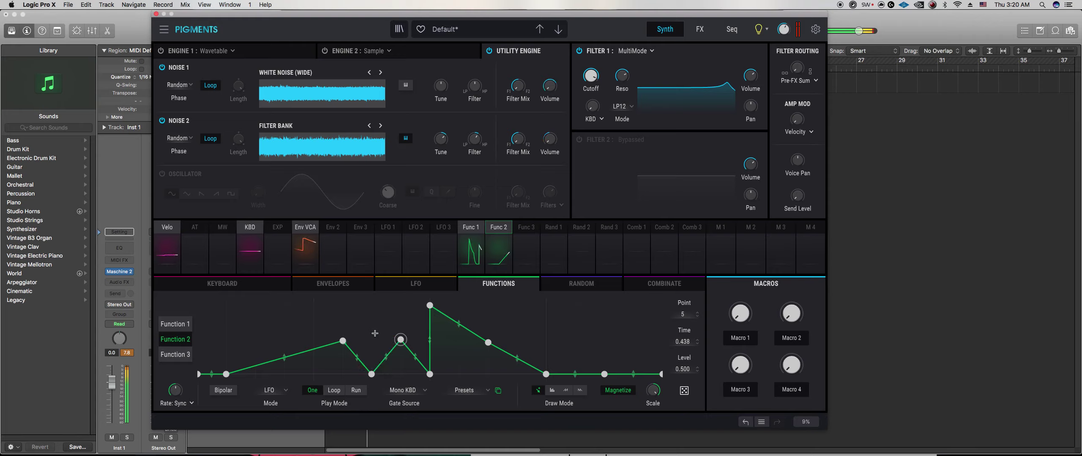
double_click(400, 342)
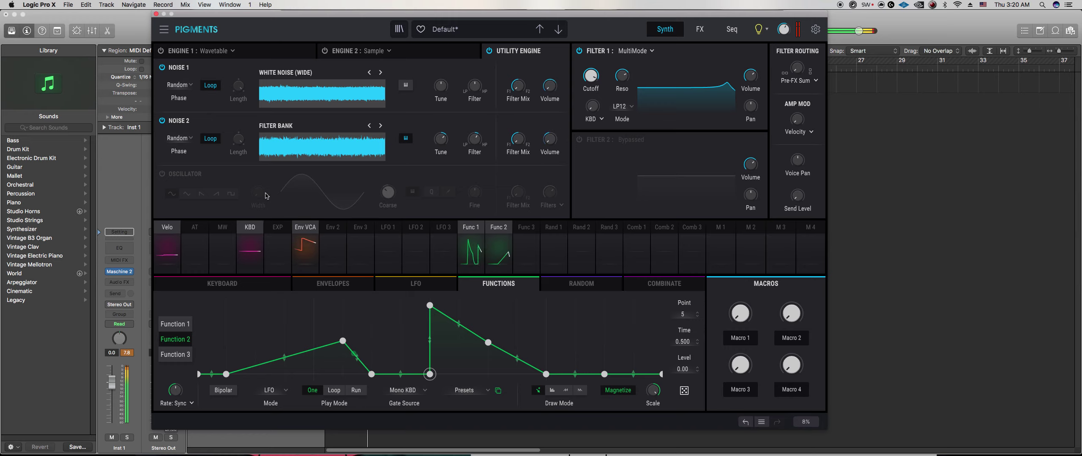
Leave the Pigments editor for Maschine 2 and look over the sounds of Group A1 in Pattern 1
click(156, 14)
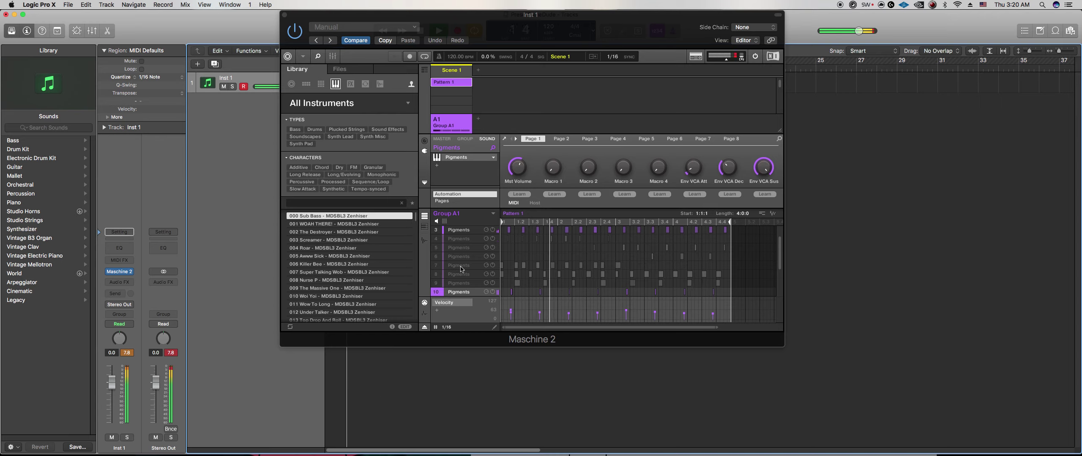
scroll(515, 270, down, 1)
scroll(517, 264, up, 3)
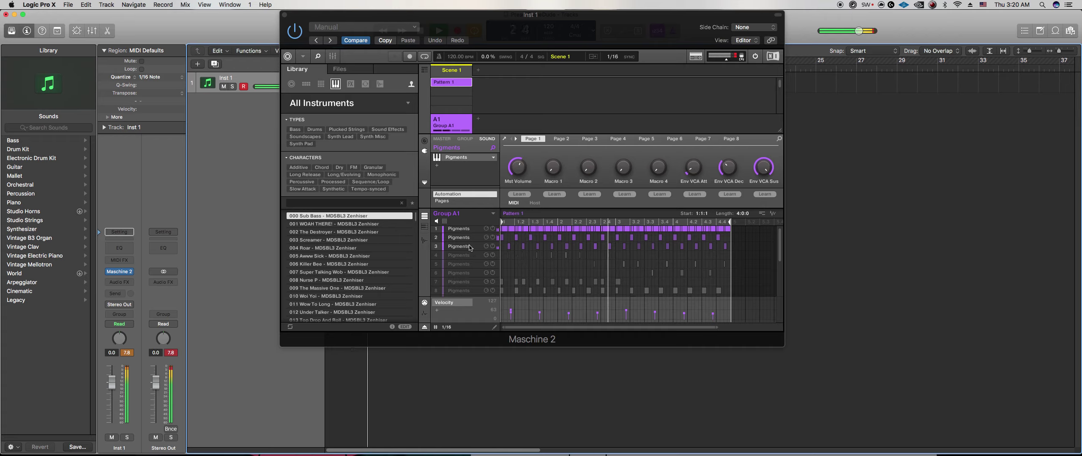
mouse_move(465, 248)
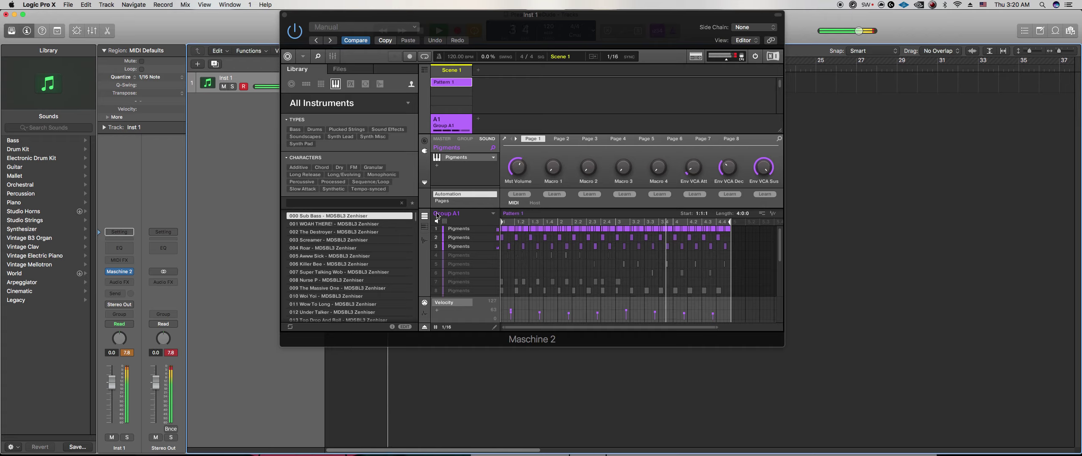
click(504, 140)
click(504, 139)
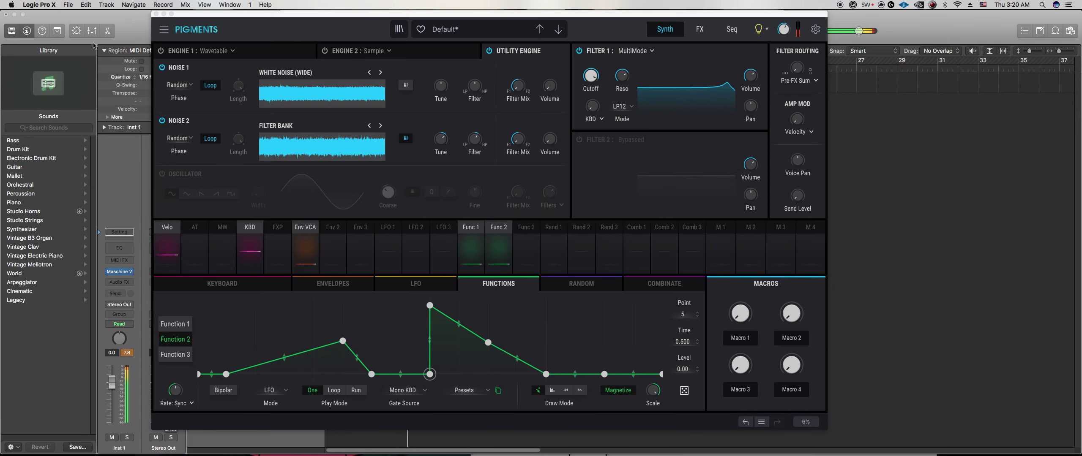
click(154, 14)
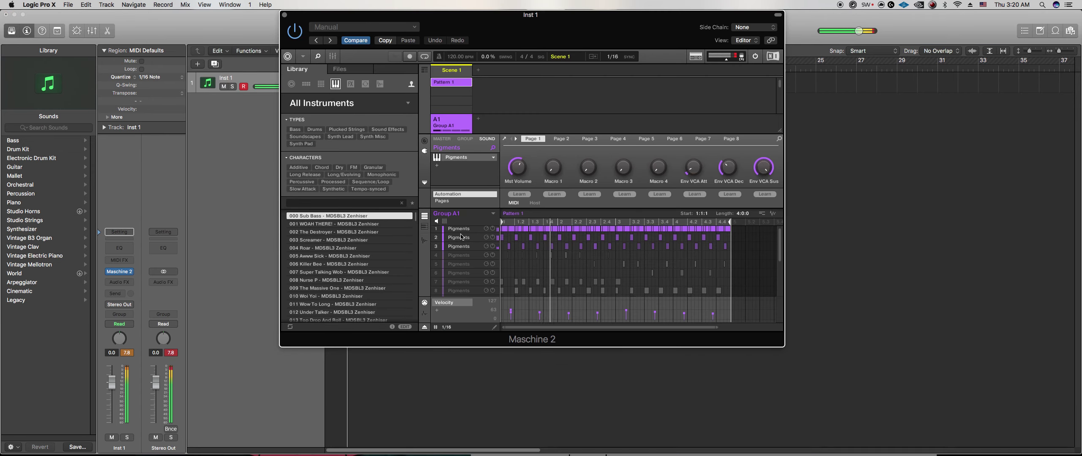
Select sound 1 of Group A1 and show its notes in the piano-roll view
click(459, 229)
click(425, 227)
scroll(537, 251, down, 3)
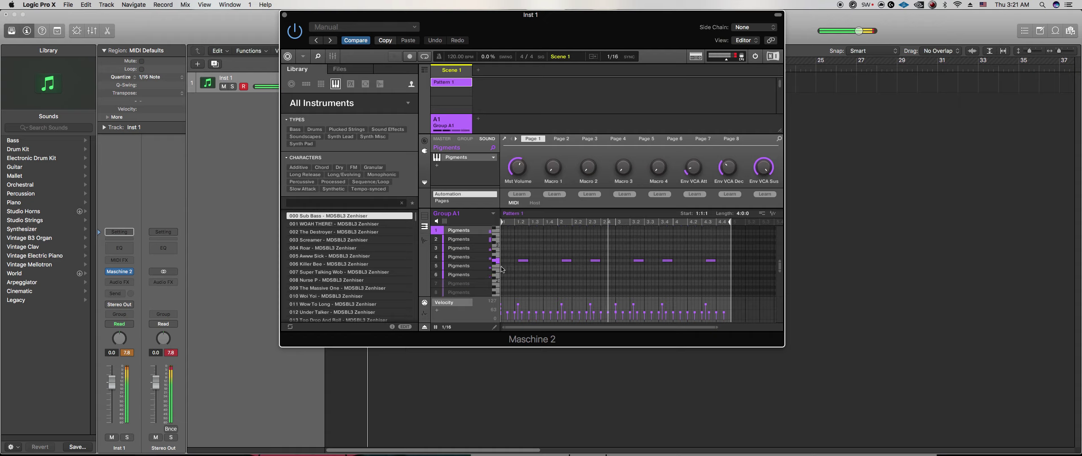
Review the Pigments effects of sounds 5 and 6 and the notes of sound 7, and return to the grid showing all sounds
click(467, 267)
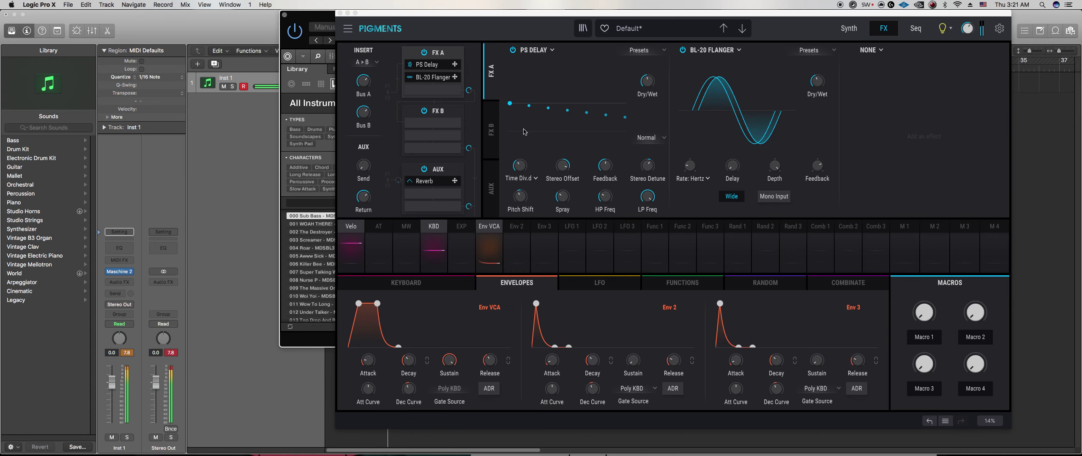
click(316, 340)
click(460, 274)
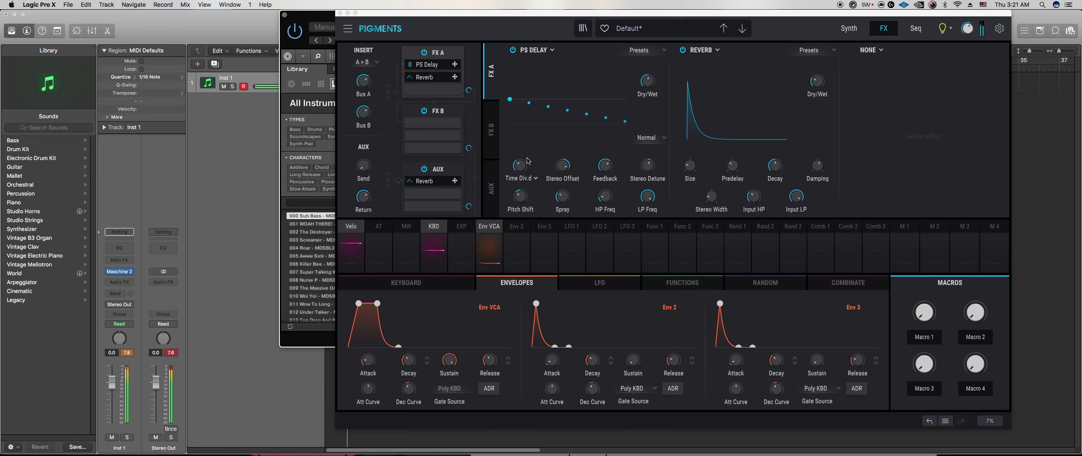
click(320, 340)
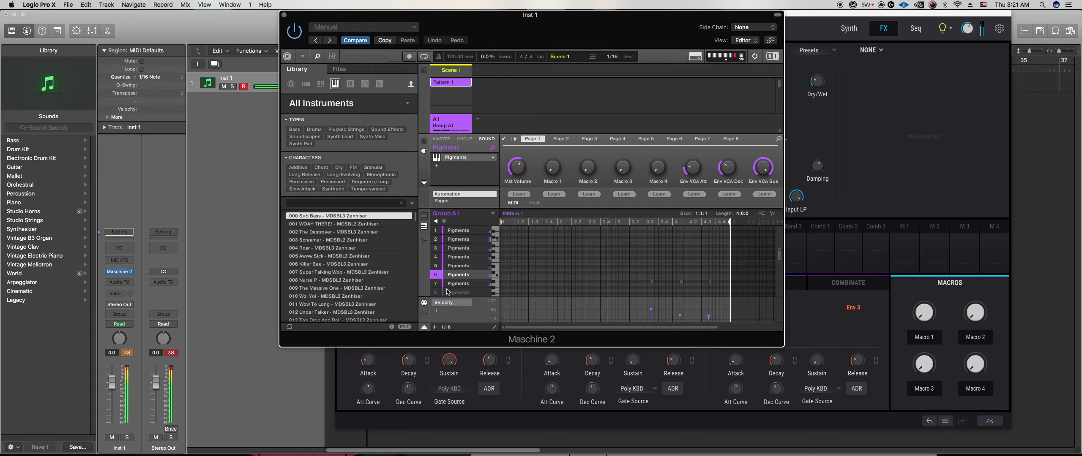
click(459, 283)
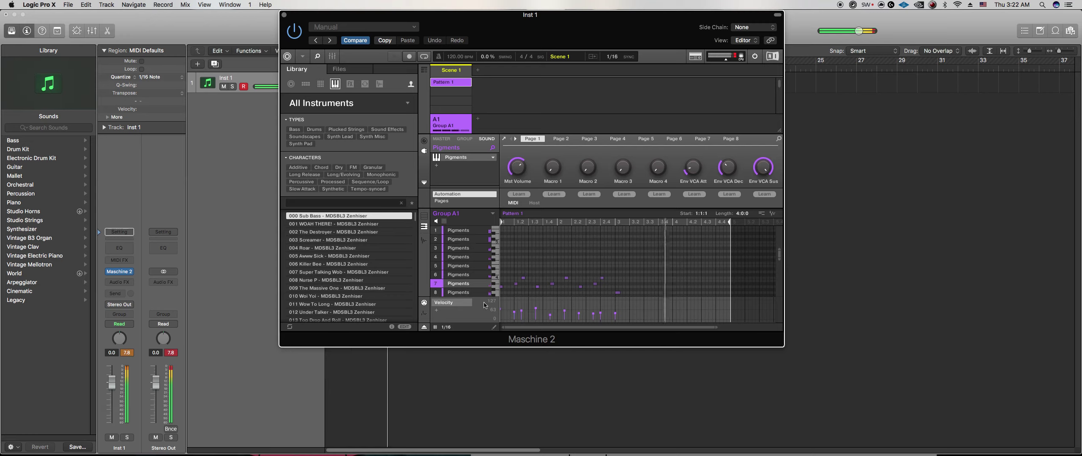
click(423, 221)
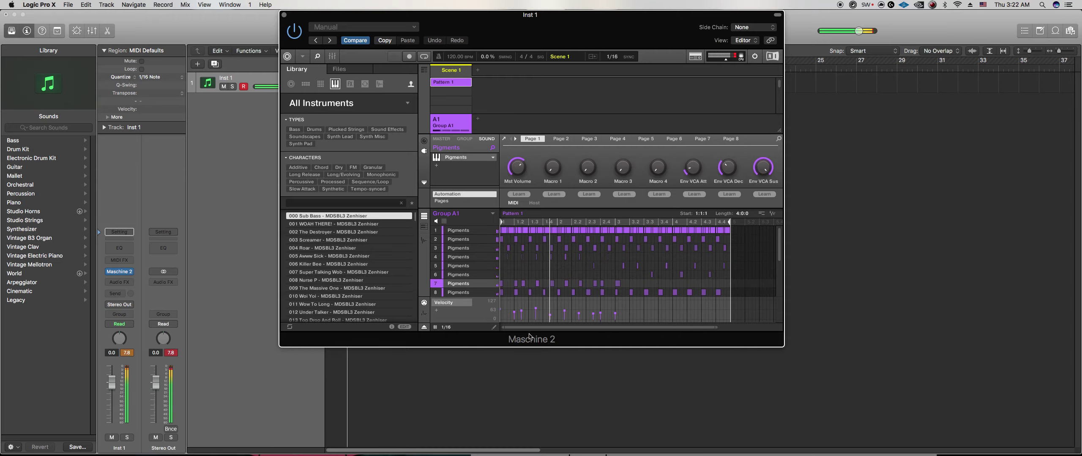
scroll(474, 288, down, 2)
scroll(474, 288, down, 2)
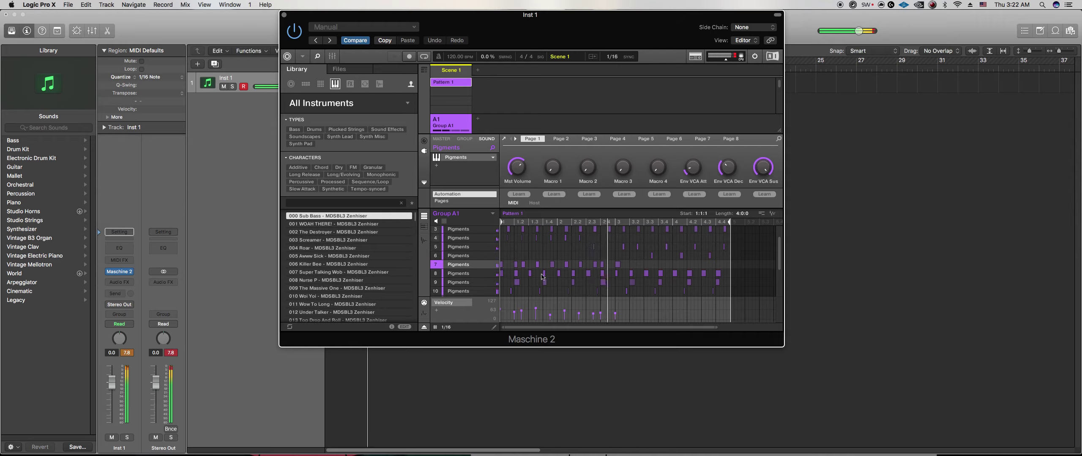
Try shifting all of sound 10's notes slightly earlier in Pattern 1, and move them back
drag(507, 258, 709, 256)
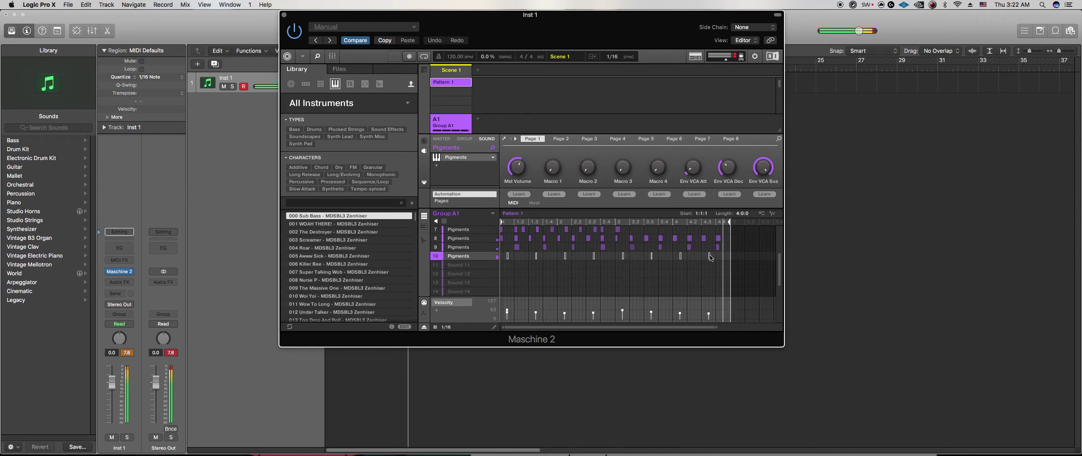
drag(536, 256, 529, 256)
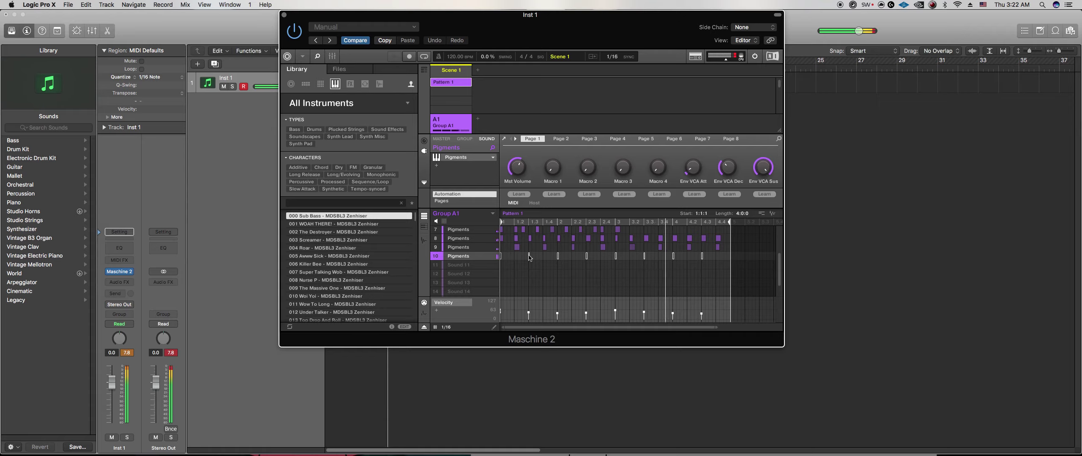
drag(530, 256, 537, 258)
Show sound 10's Groove swing settings and set the global swing to 26%
click(424, 141)
click(447, 176)
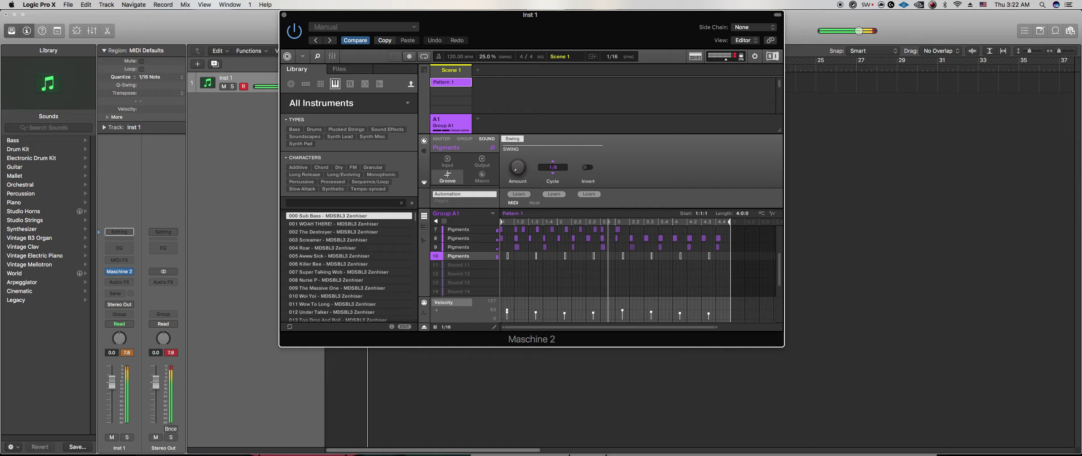
drag(487, 56, 487, 48)
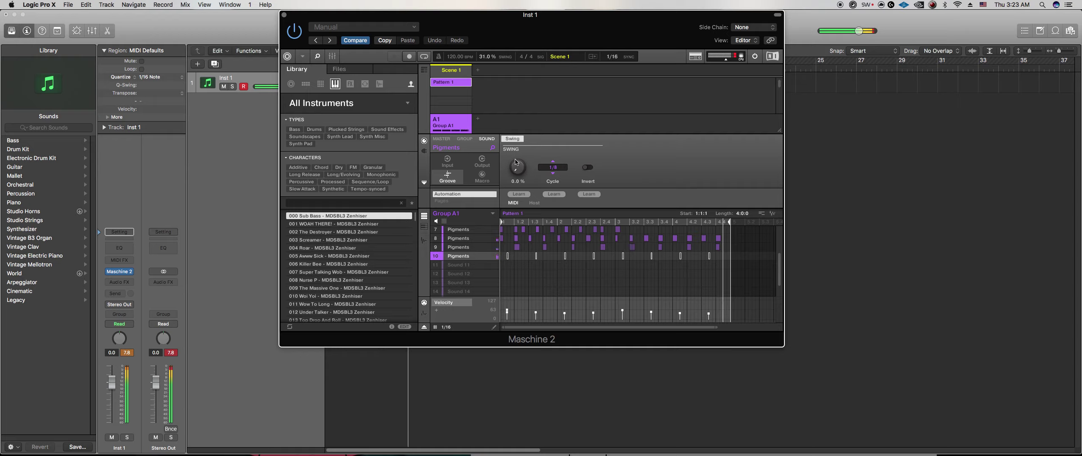
drag(486, 56, 487, 64)
Invert sound 10's swing, raise its swing amount partway and set the global swing to 30%
click(588, 168)
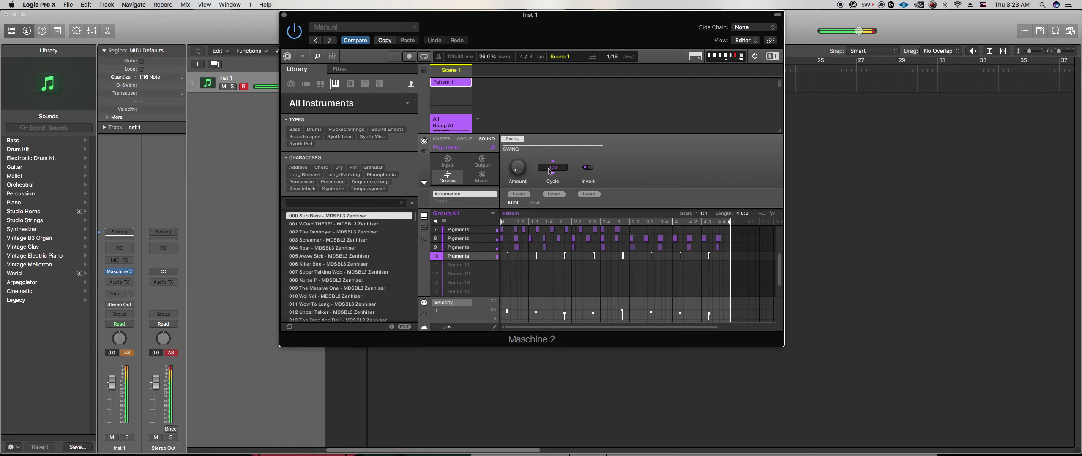
drag(517, 168, 517, 140)
drag(520, 172, 520, 166)
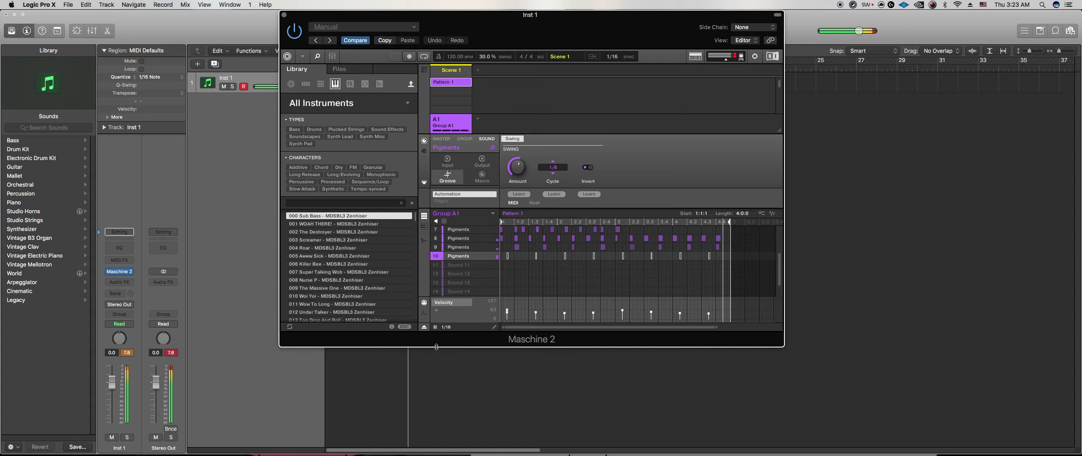
mouse_move(515, 174)
mouse_down()
mouse_move(515, 158)
mouse_move(515, 172)
mouse_up()
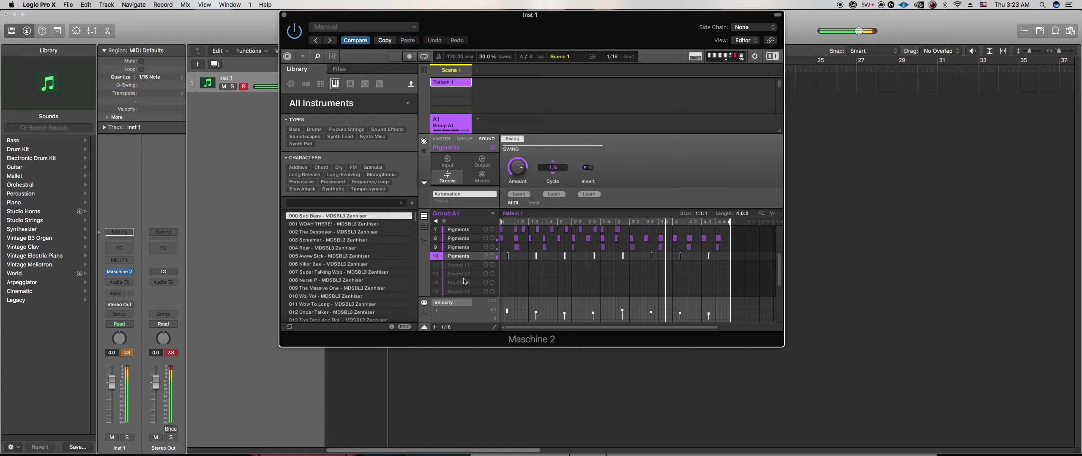
Select the empty sound 11 and listen to sounds 1, 3 and 7 isolated from the rest of Group A1
click(444, 266)
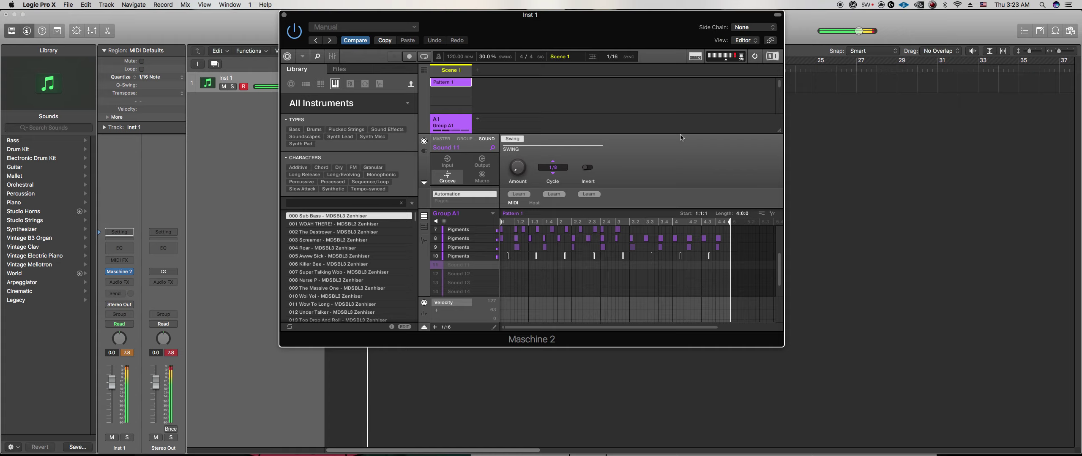
scroll(552, 277, up, 3)
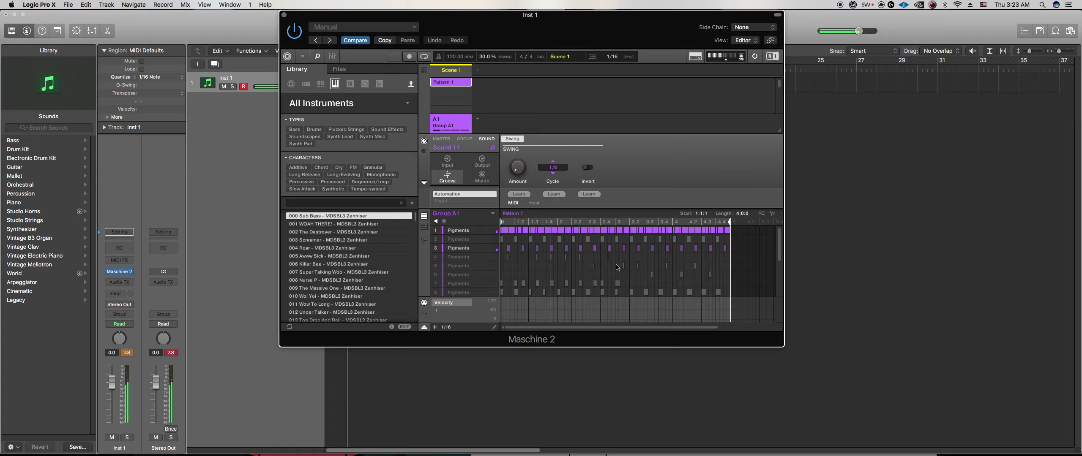
scroll(603, 267, down, 1)
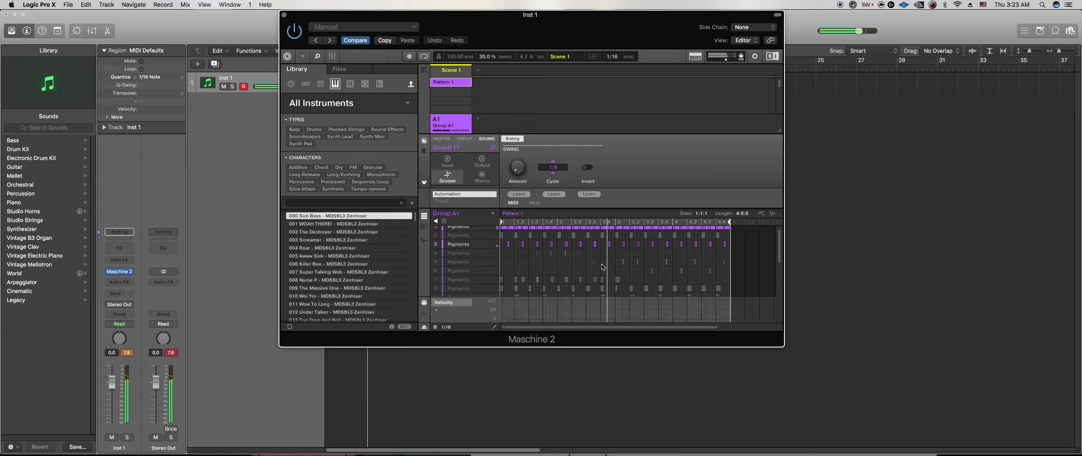
scroll(602, 268, up, 1)
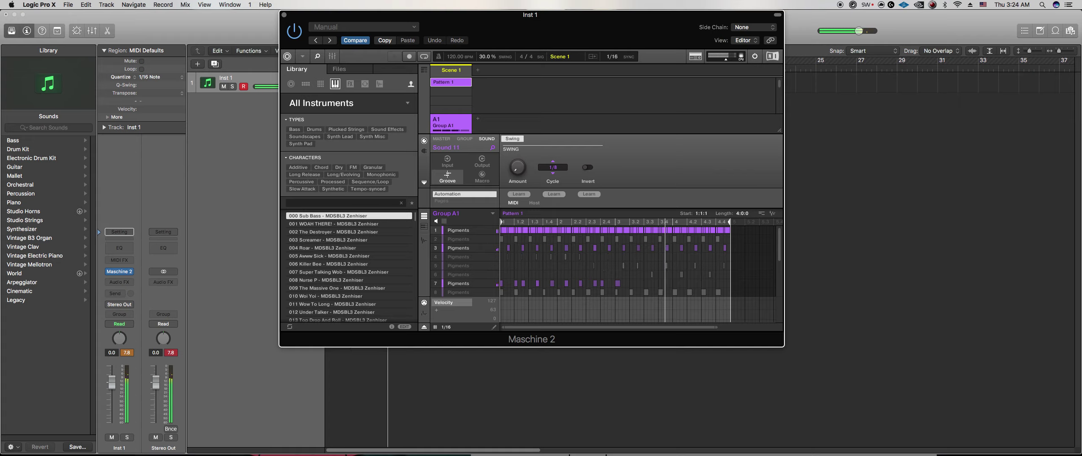
In sound 1's Pigments editor, shape Function 2 as a triangle peaking at time 0.500, level 1.00, with its rate in Hertz
click(479, 232)
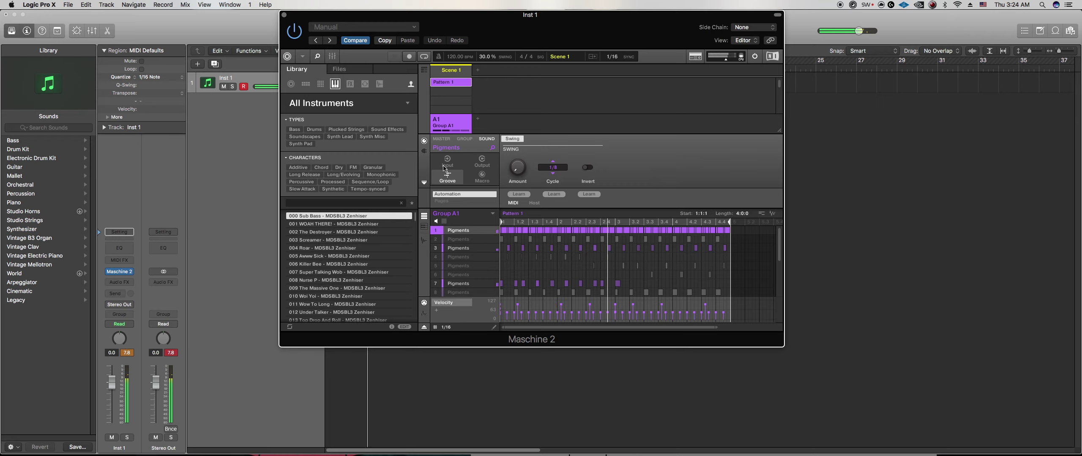
click(424, 151)
click(494, 157)
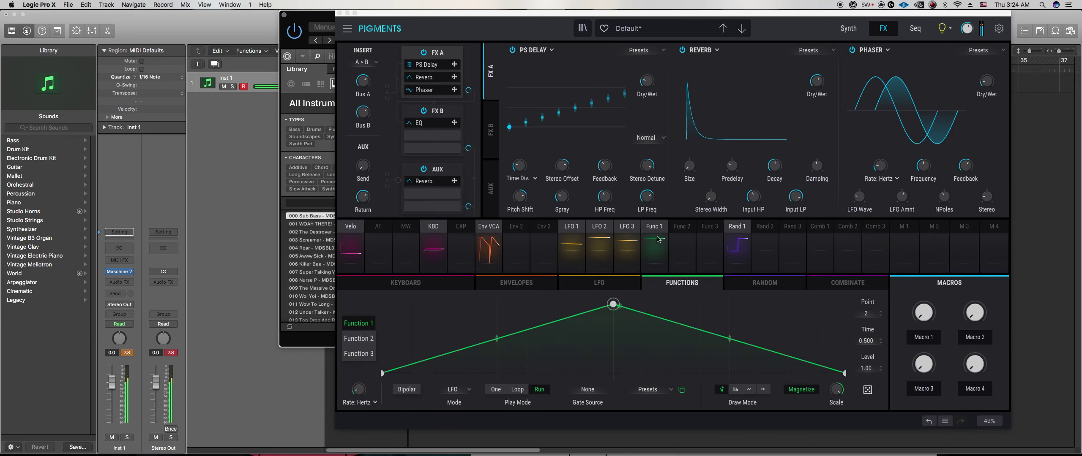
click(676, 235)
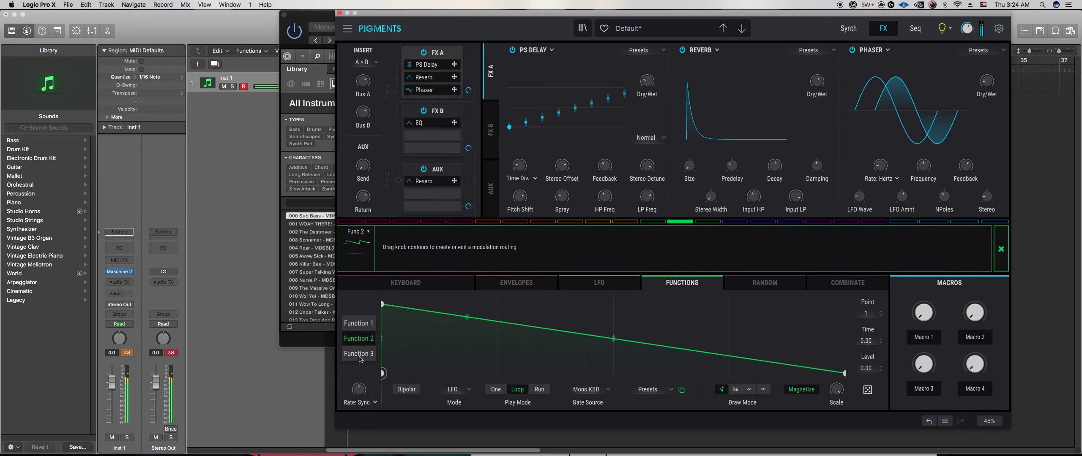
drag(389, 308, 620, 278)
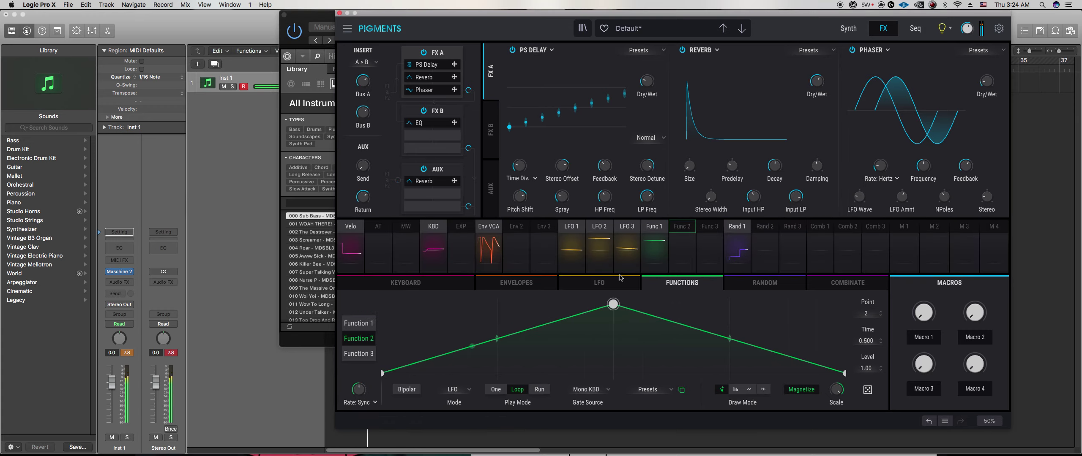
click(368, 402)
click(363, 387)
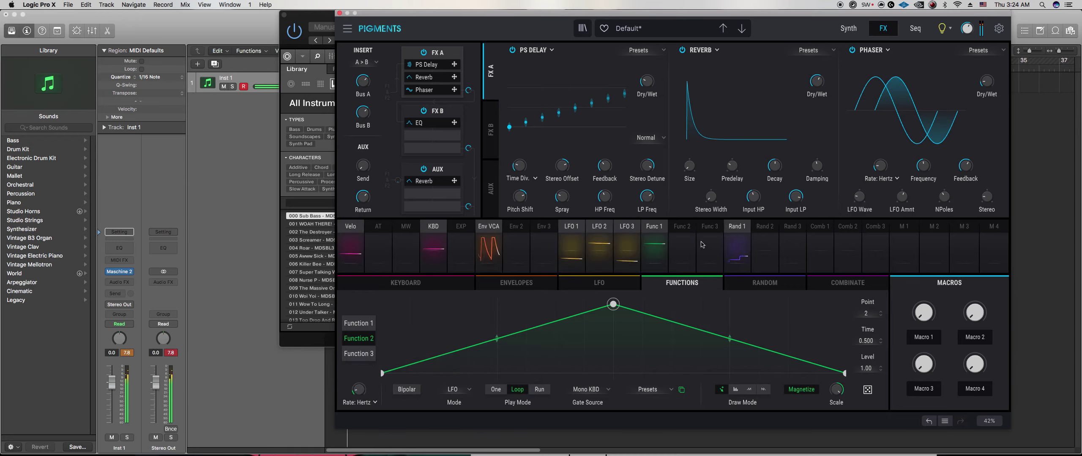
Modulate the Reverb's Dry/Wet with Function 2 by 0.18 and make the function bipolar
click(682, 250)
drag(817, 78, 817, 75)
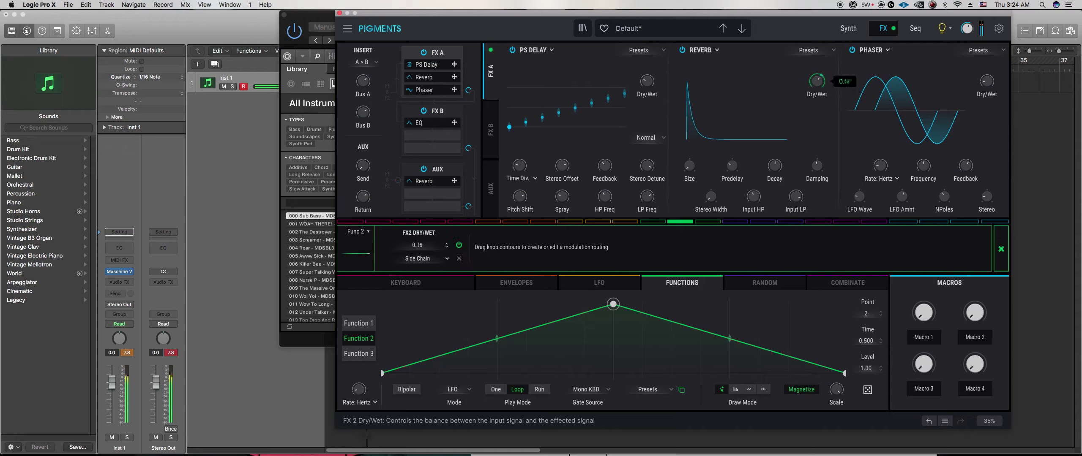
click(407, 390)
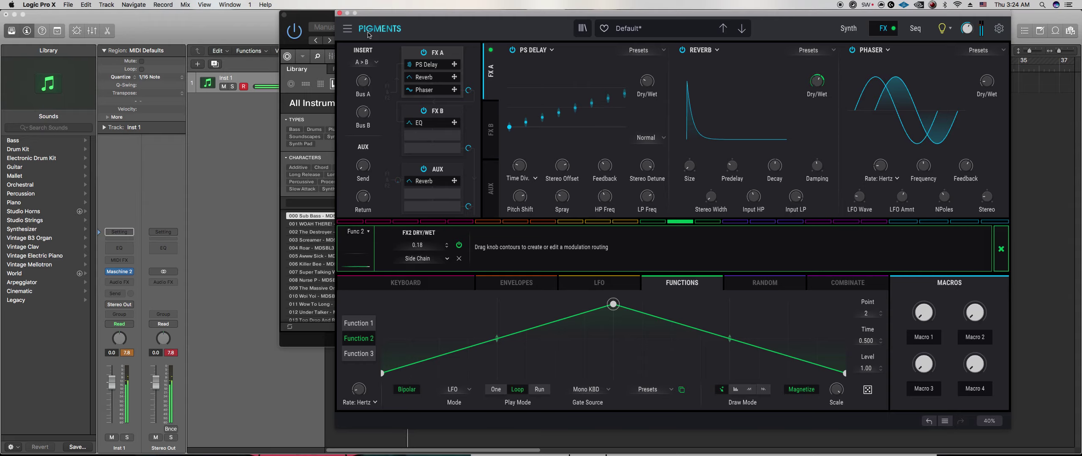
drag(817, 75, 817, 74)
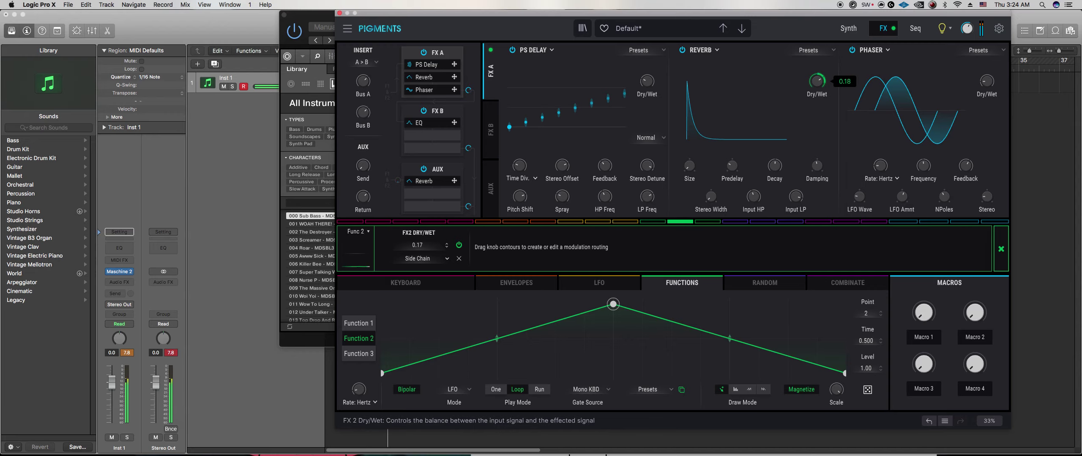
Close and reopen sound 1's Pigments editor, and set Function 2's play mode to Run
click(339, 14)
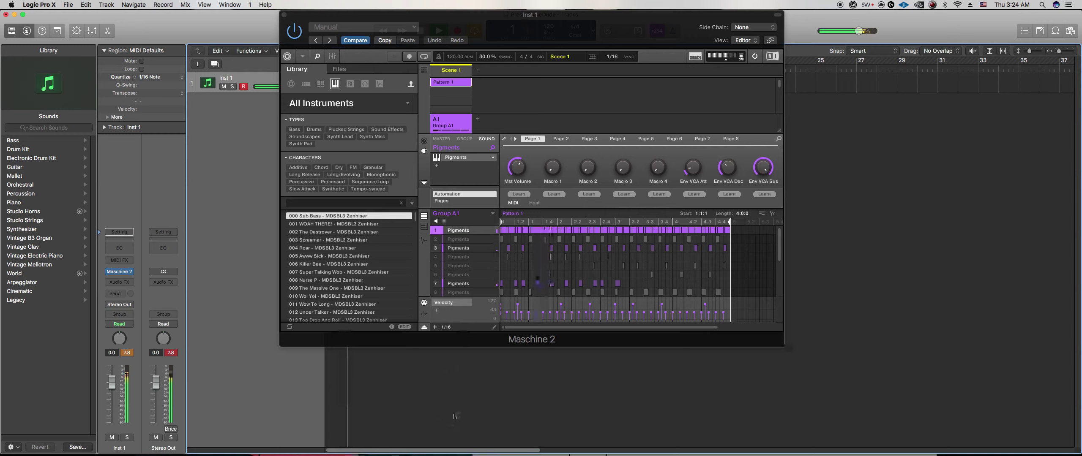
click(503, 140)
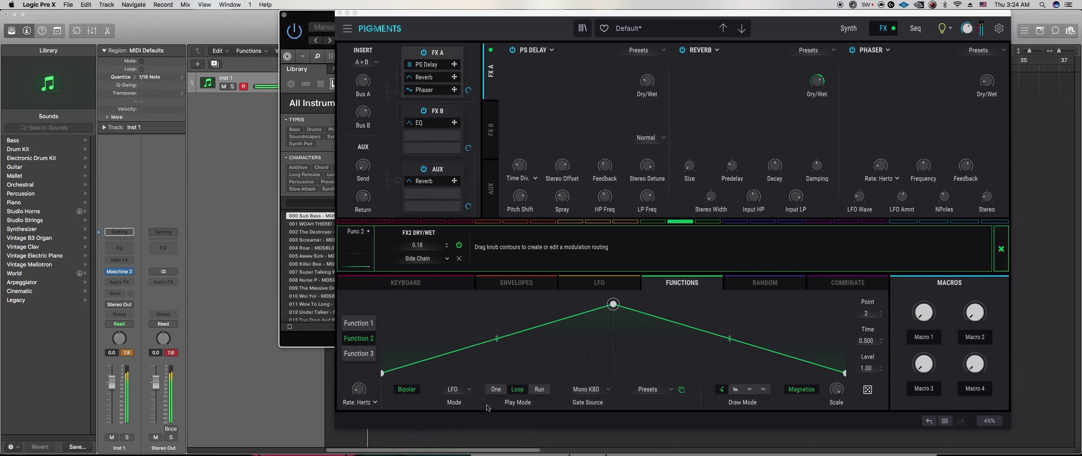
click(540, 391)
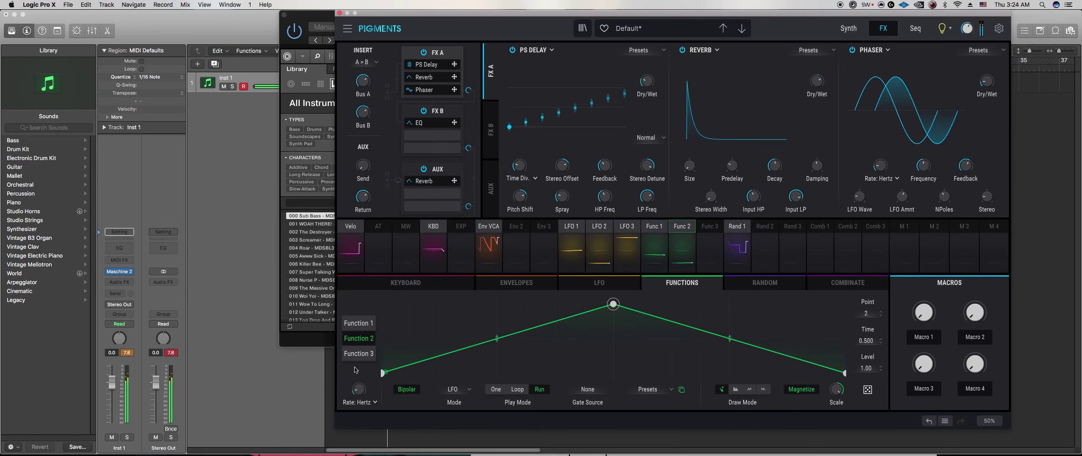
Check the noise layers and functions in sound 10's Pigments editor and return to the Maschine 2 pattern
click(320, 339)
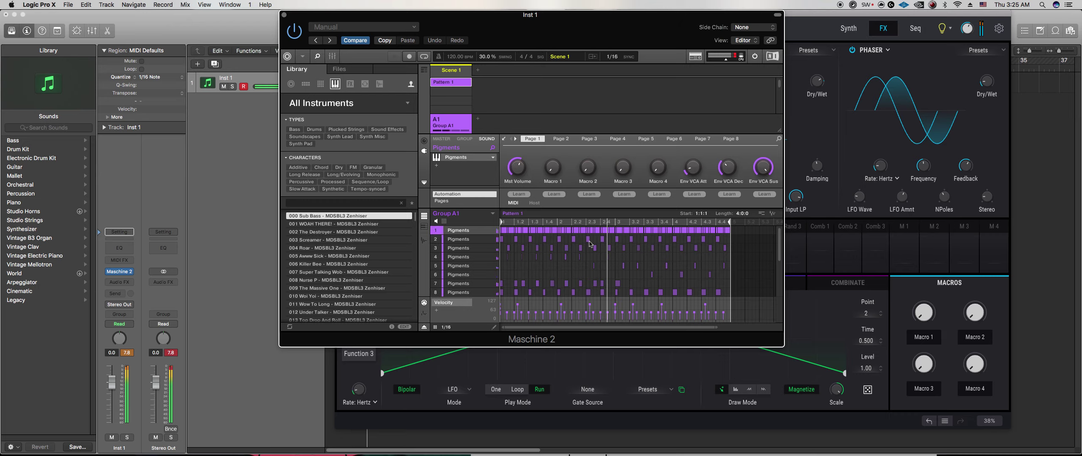
scroll(558, 269, down, 4)
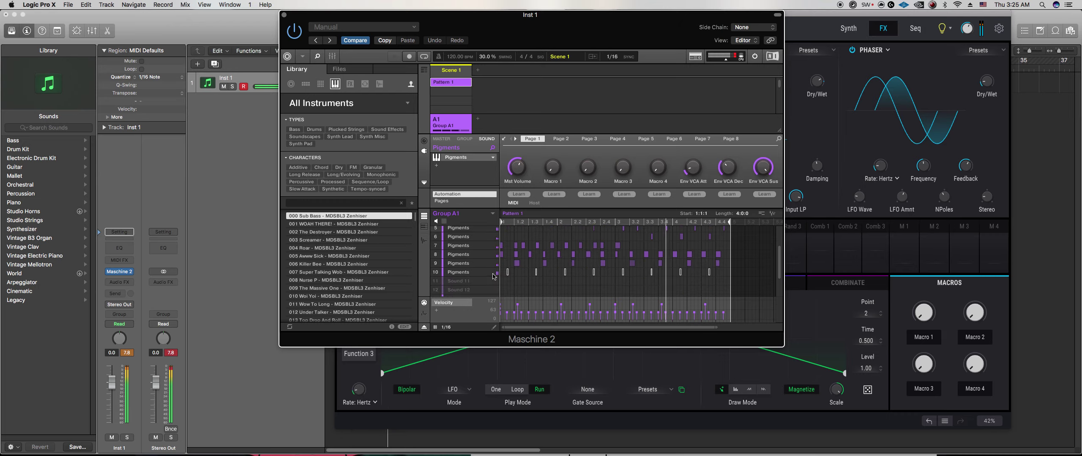
click(459, 273)
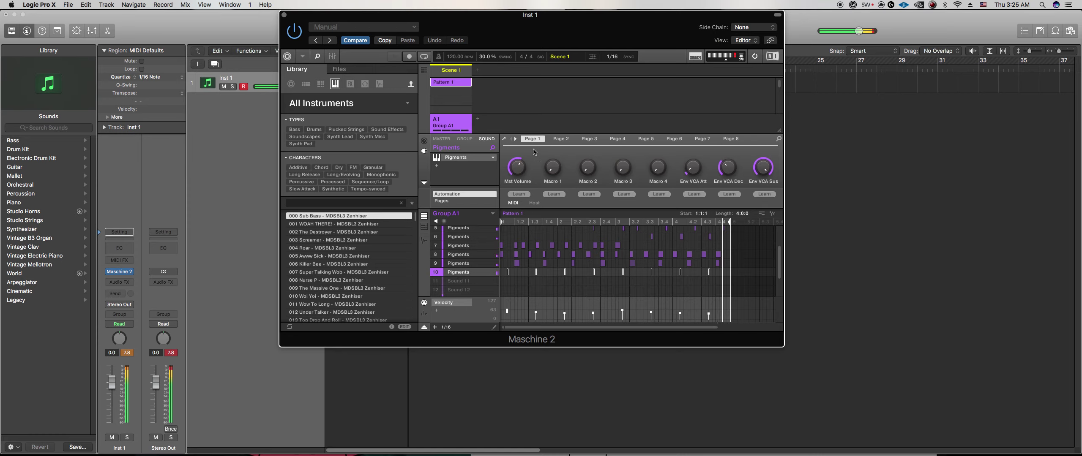
click(505, 139)
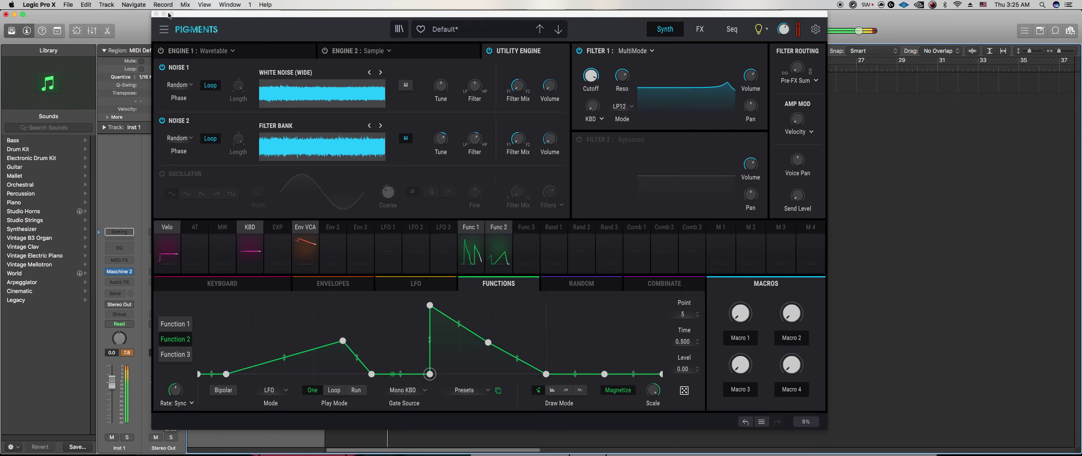
click(156, 14)
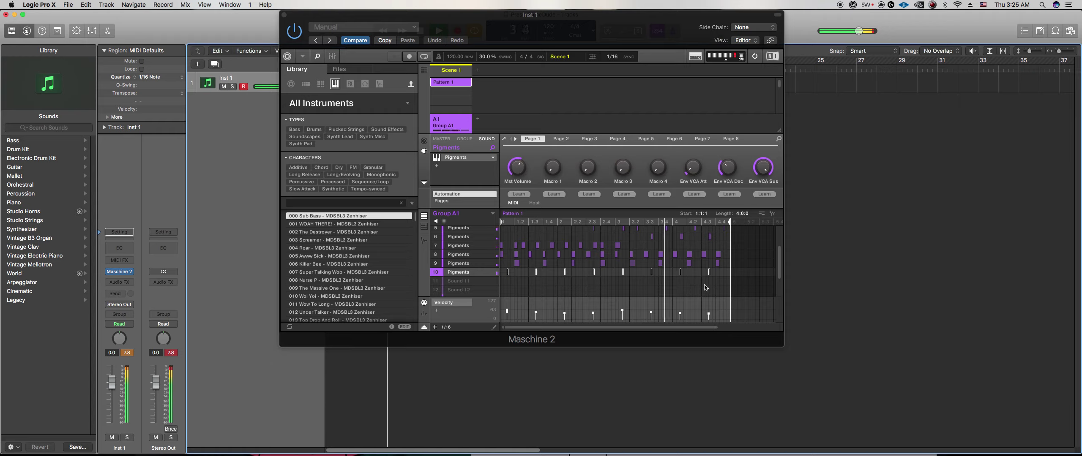
Add two extra notes to sound 10, one on beat 4.3 and one just after beat 2.3
click(702, 273)
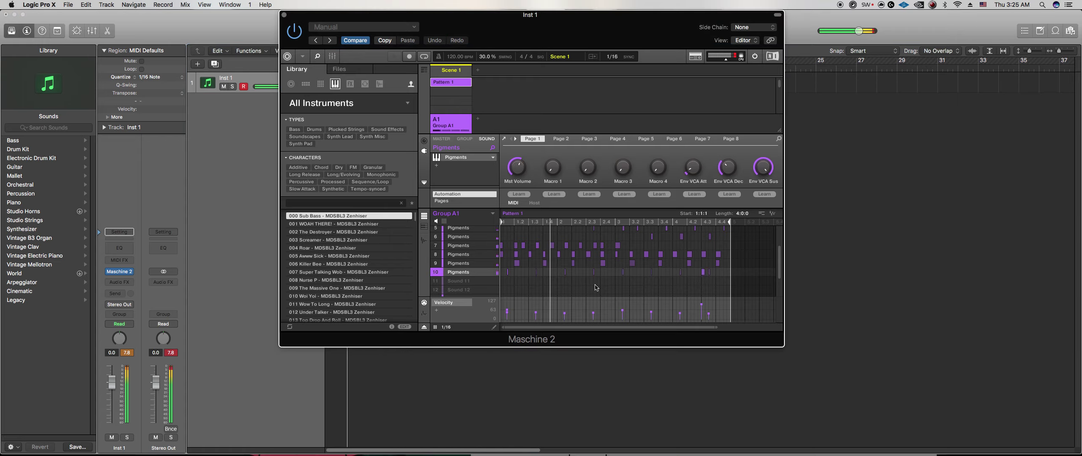
click(592, 273)
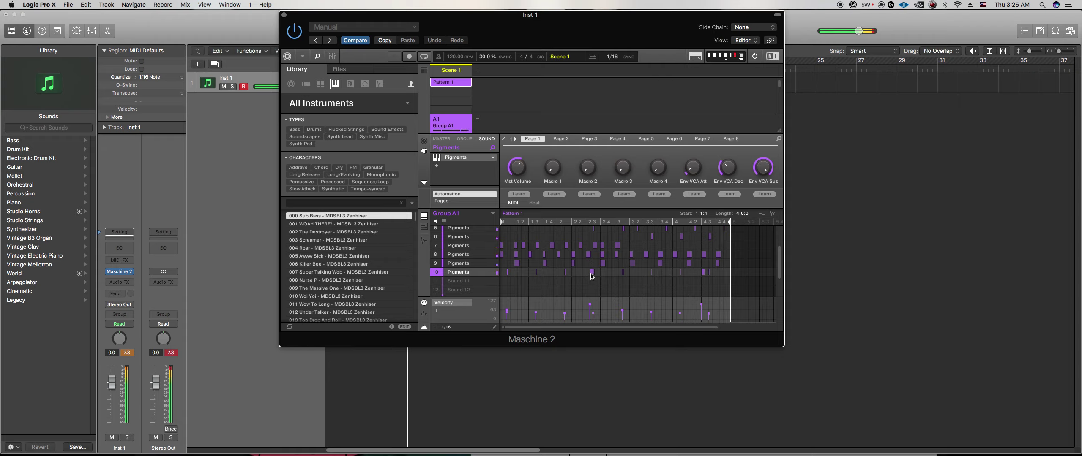
Set the pattern grid to 1/32 and fine-tune the timing of sound 10's note near beat 2.3, nudging it earlier and back later
click(446, 327)
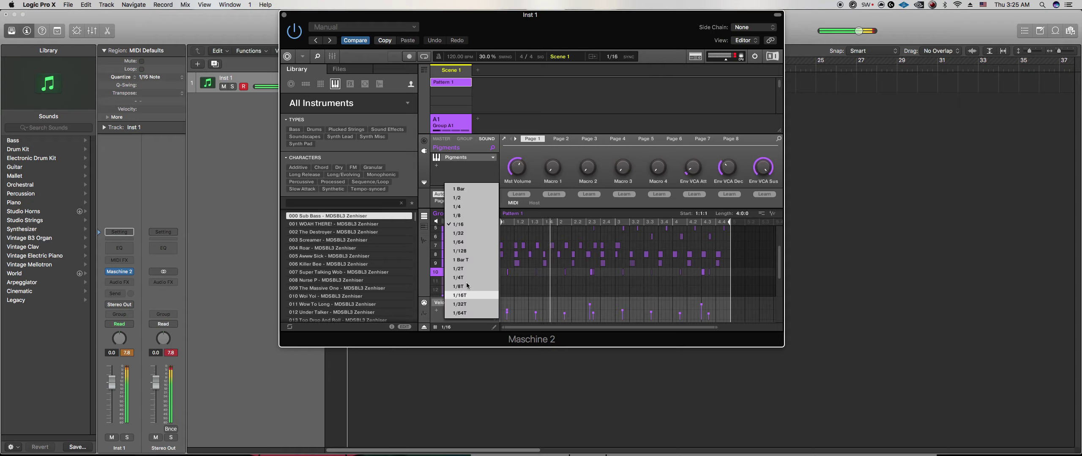
click(464, 243)
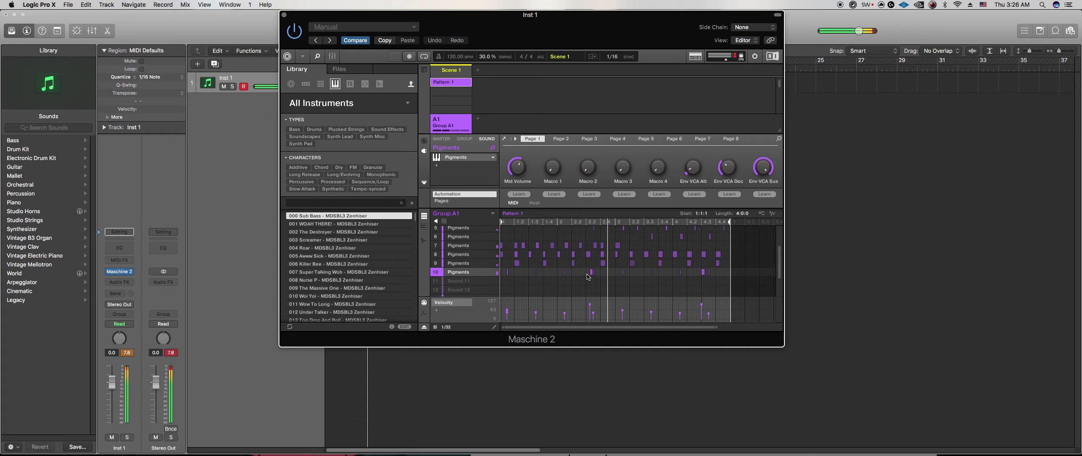
drag(591, 272, 589, 273)
click(593, 290)
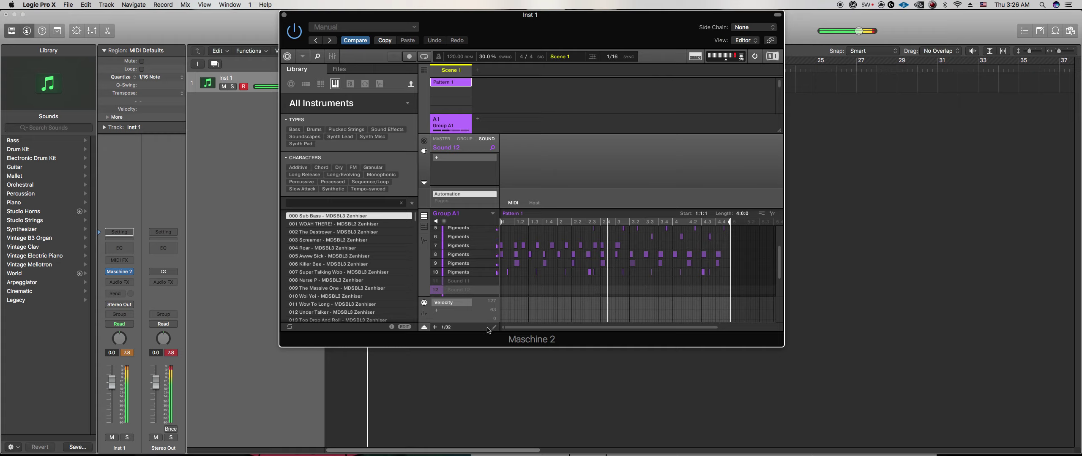
click(465, 272)
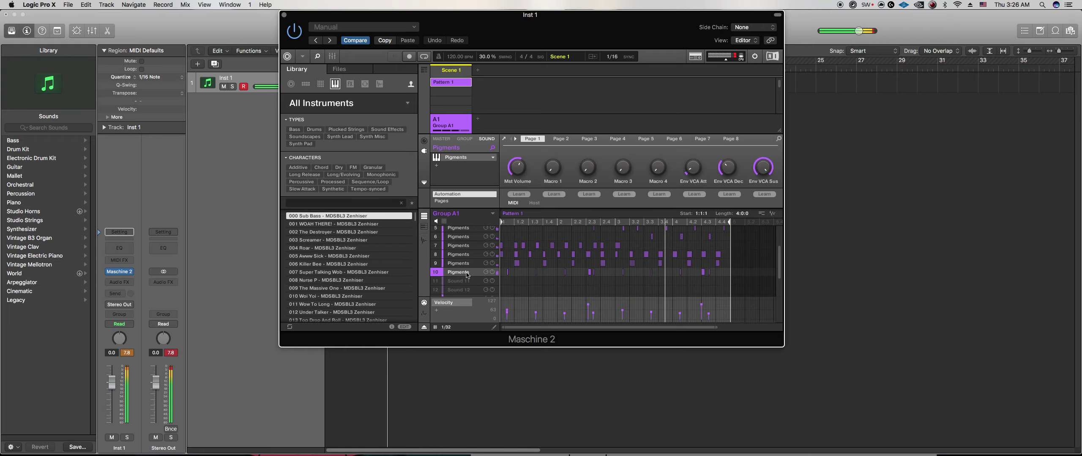
drag(590, 273, 593, 275)
With a 1/16 grid, add a note to sound 9 between beats 2.2 and 2.3 and lower it to the other notes' pitch
click(568, 265)
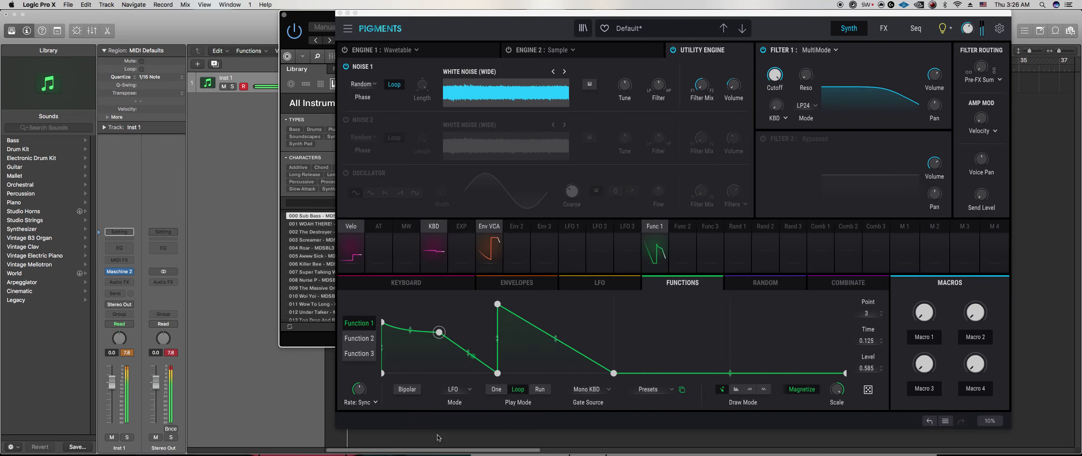
click(322, 338)
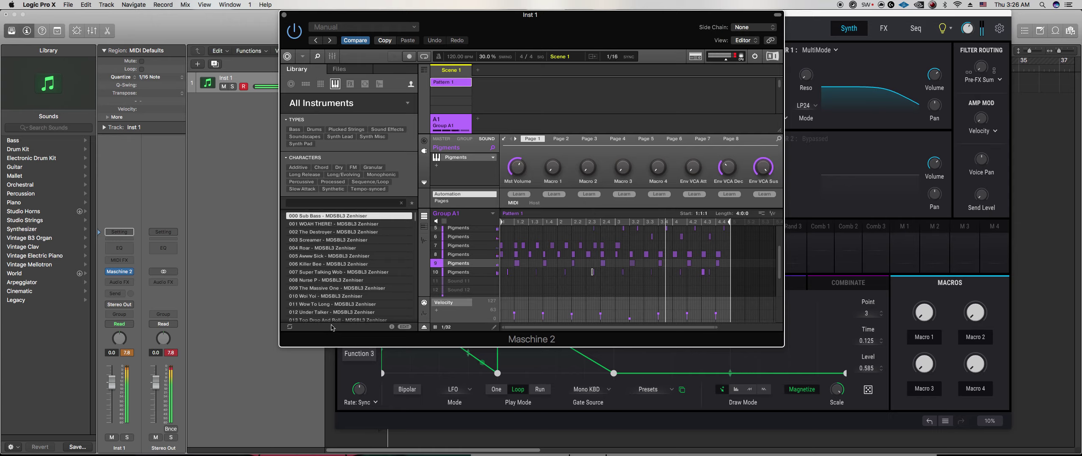
click(445, 327)
click(479, 224)
click(581, 264)
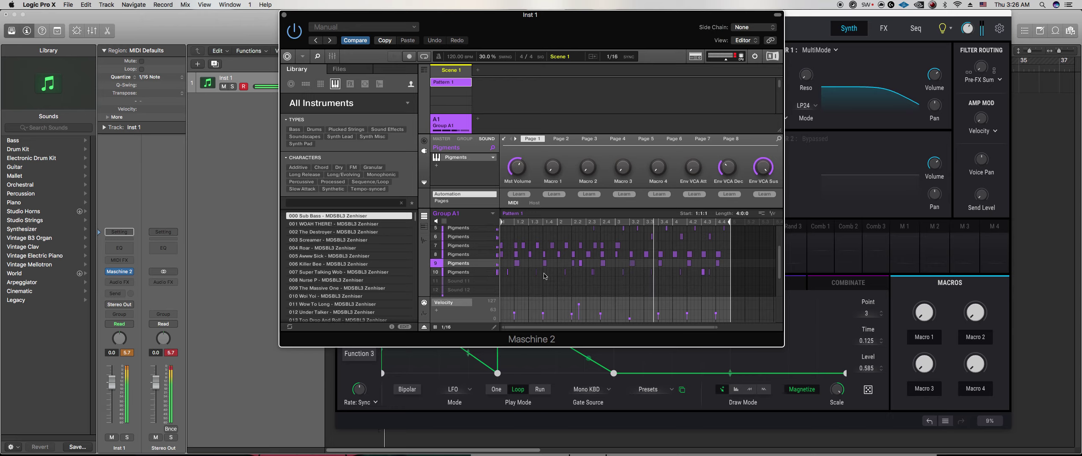
click(424, 226)
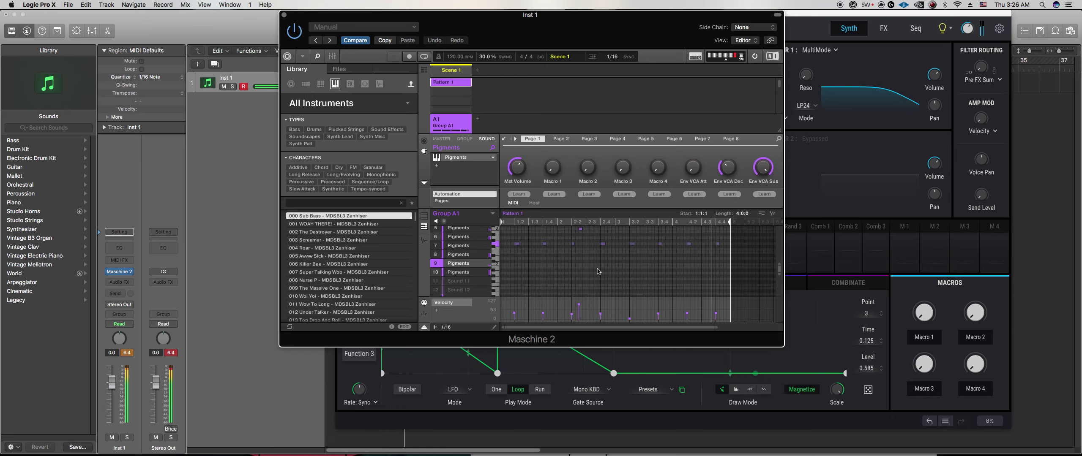
drag(580, 229, 585, 244)
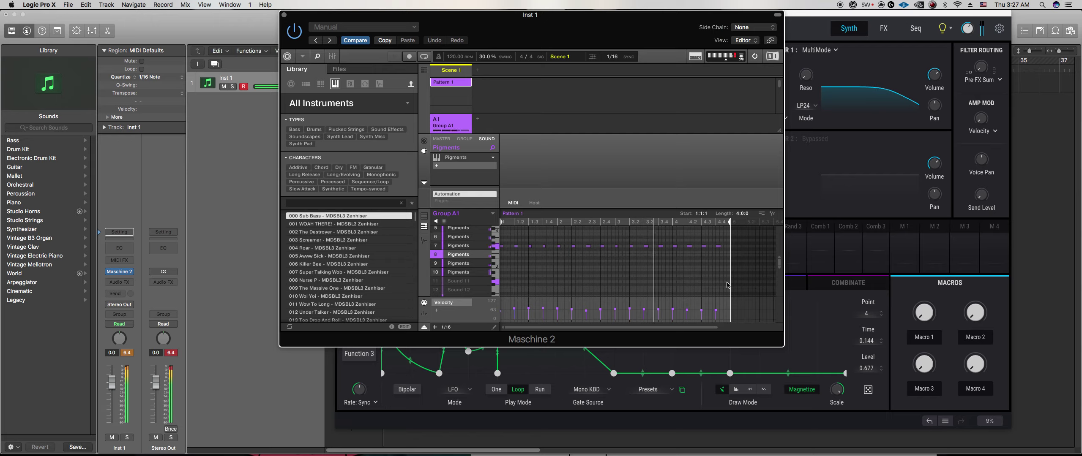
Try an extra note in sound 8 between beats 4.3 and 4.4 and remove it
click(710, 246)
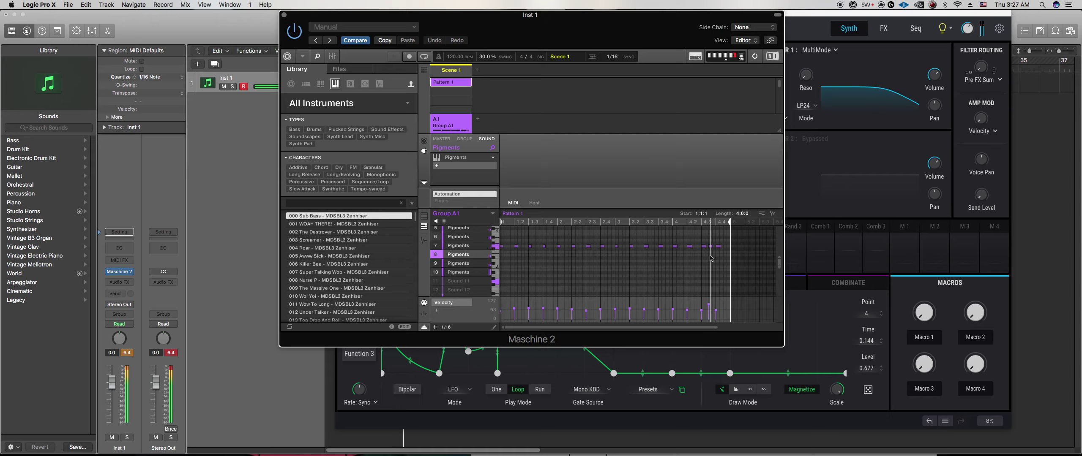
click(711, 247)
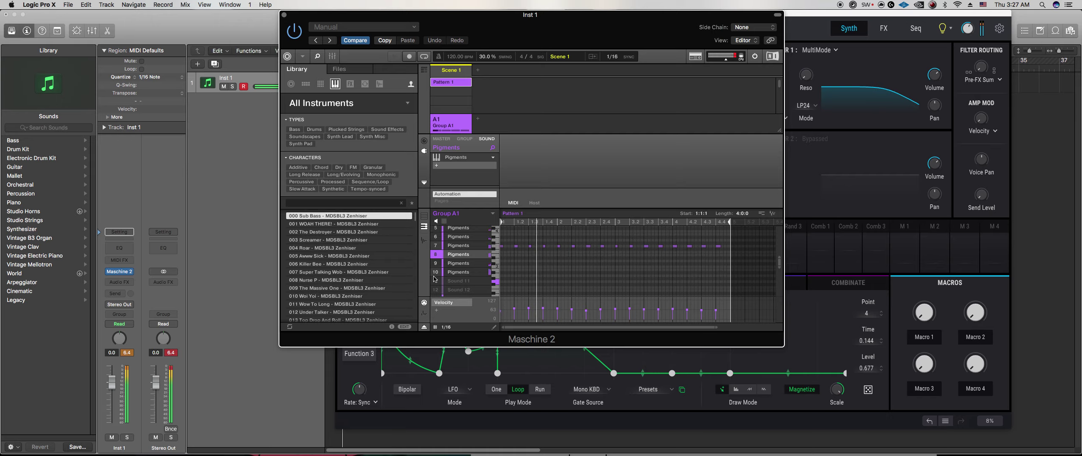